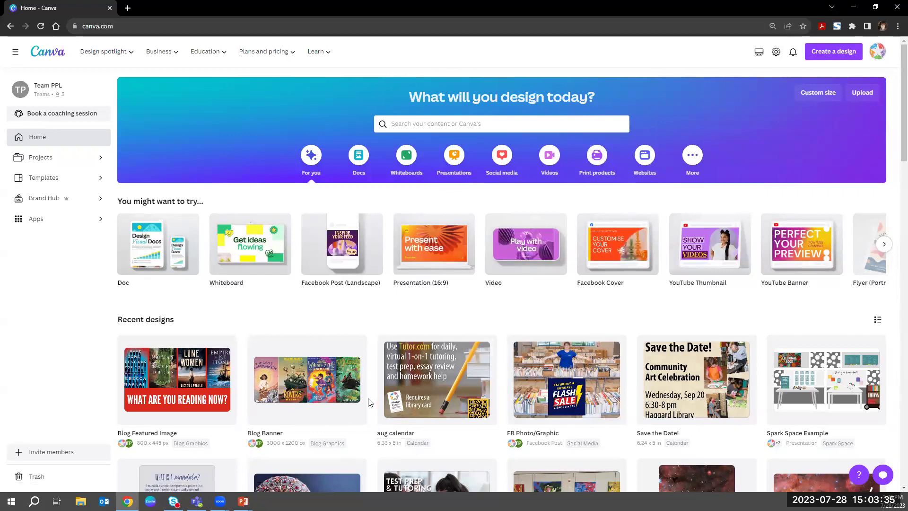
Step: Browse the print products in the template library and open the Banners template category
scroll(370, 402, down, 5)
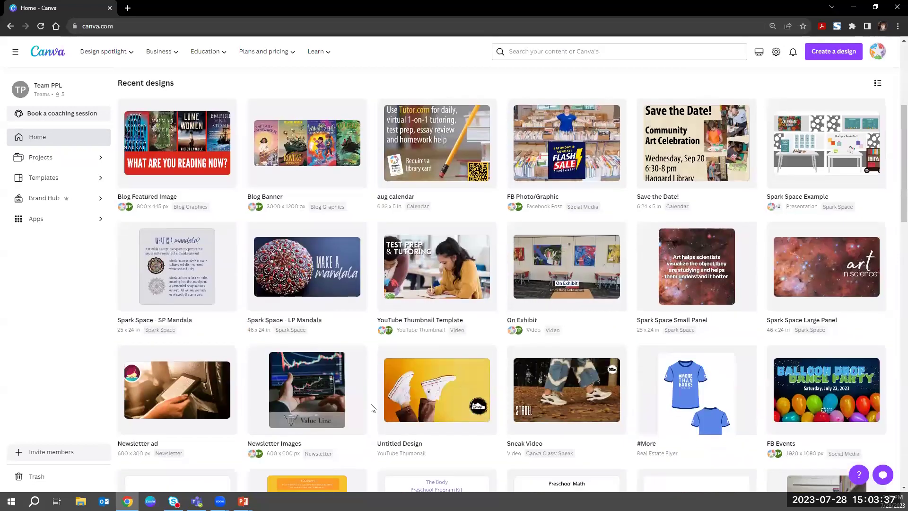
scroll(371, 407, up, 5)
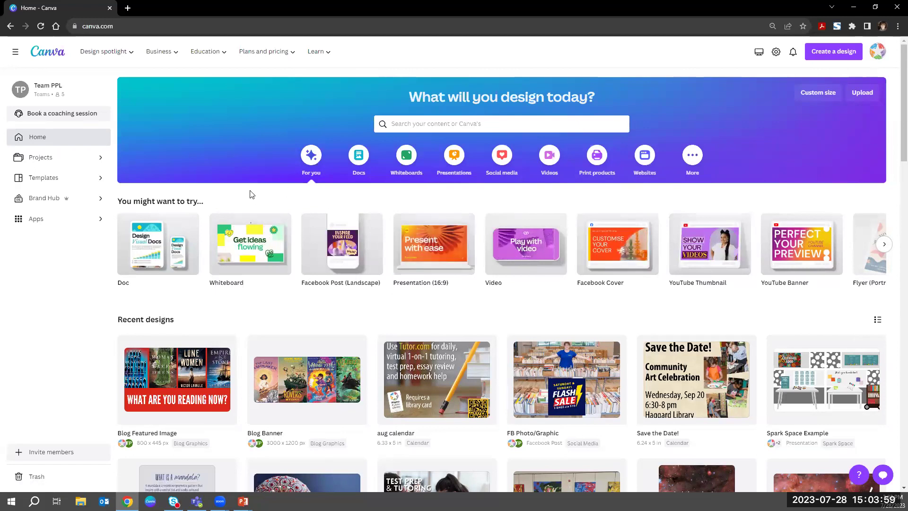
click(49, 184)
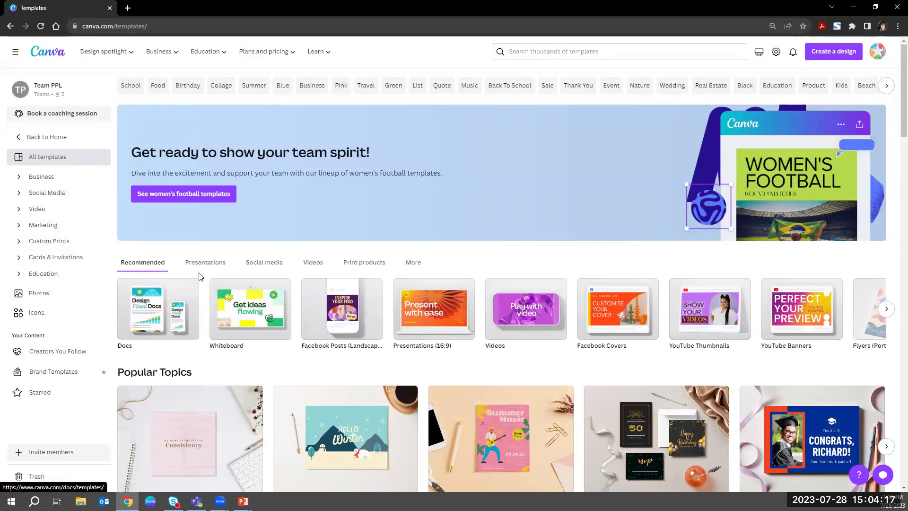
click(374, 267)
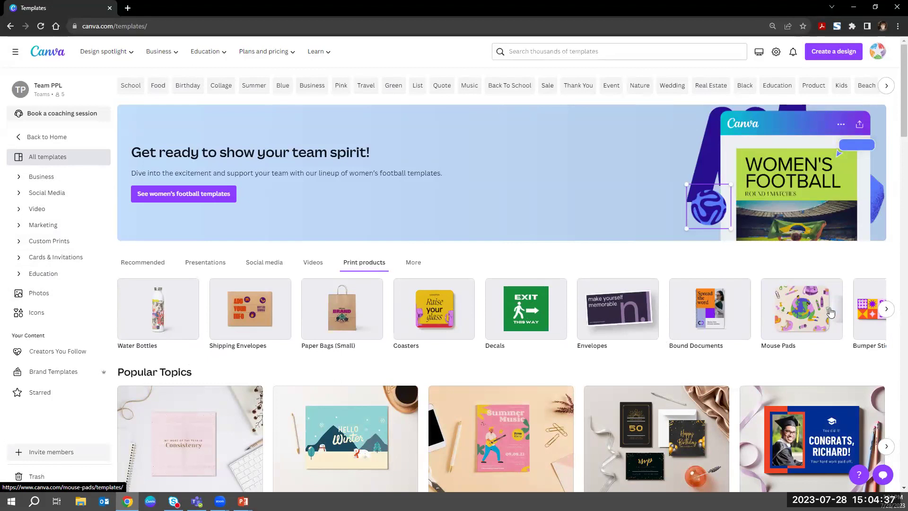
click(885, 309)
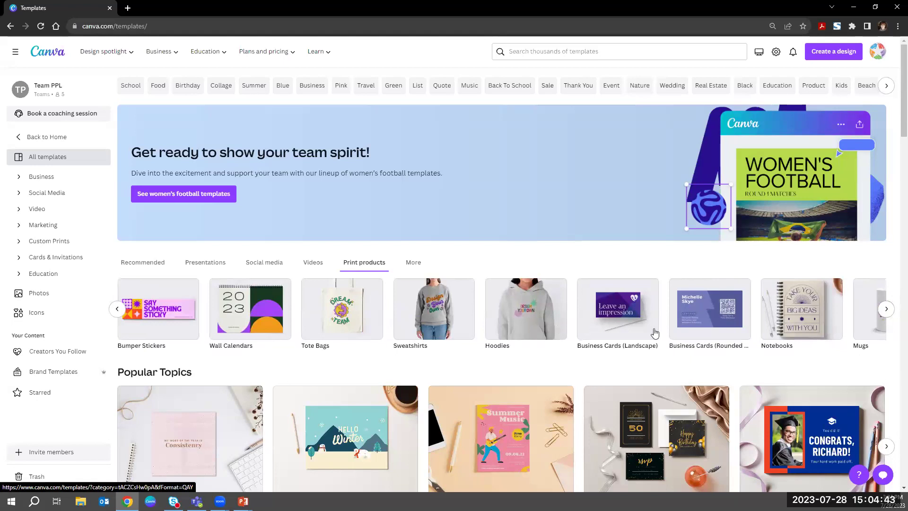
click(882, 312)
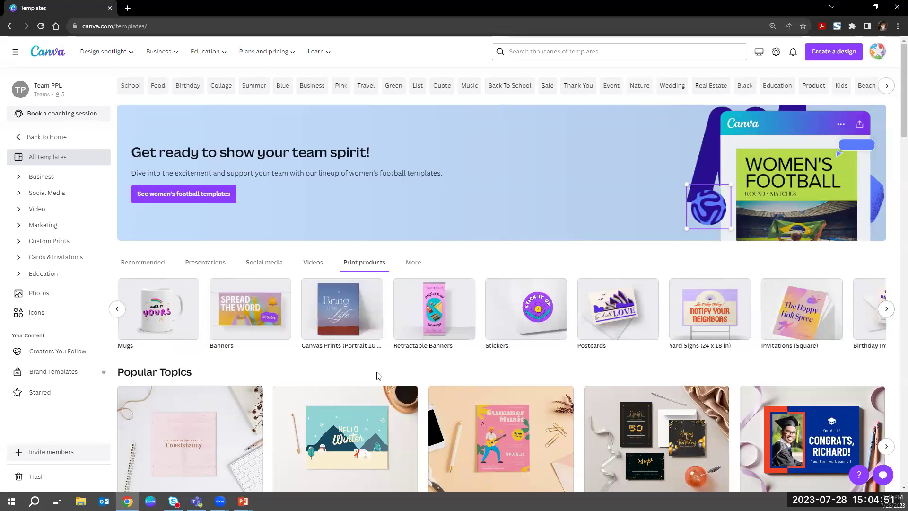
click(241, 316)
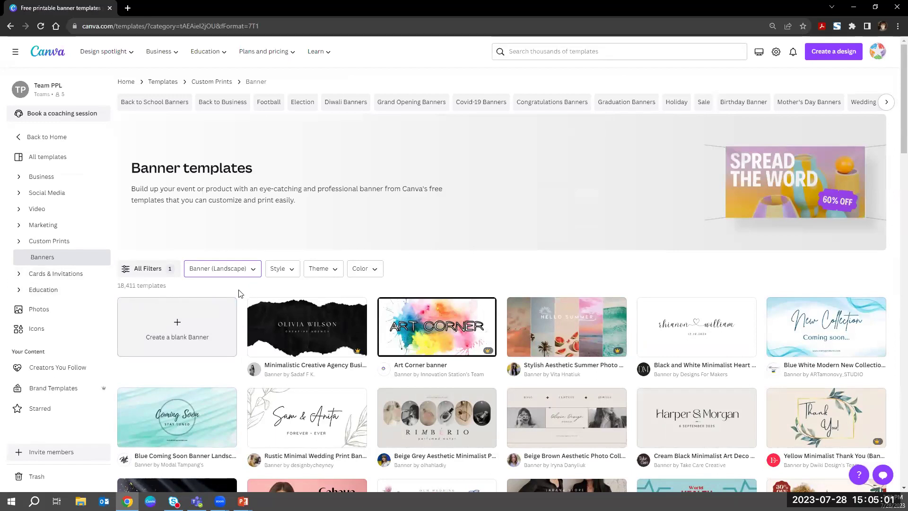
Step: Find the yellow Banner - Landscape - Summer Sale - 50% Off template among the landscape banners and open its details
scroll(241, 293, down, 4)
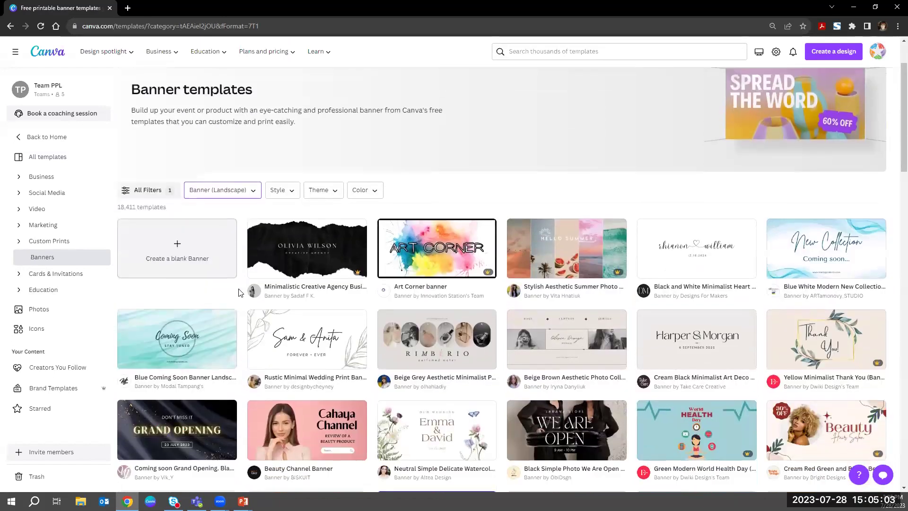
scroll(239, 289, down, 1)
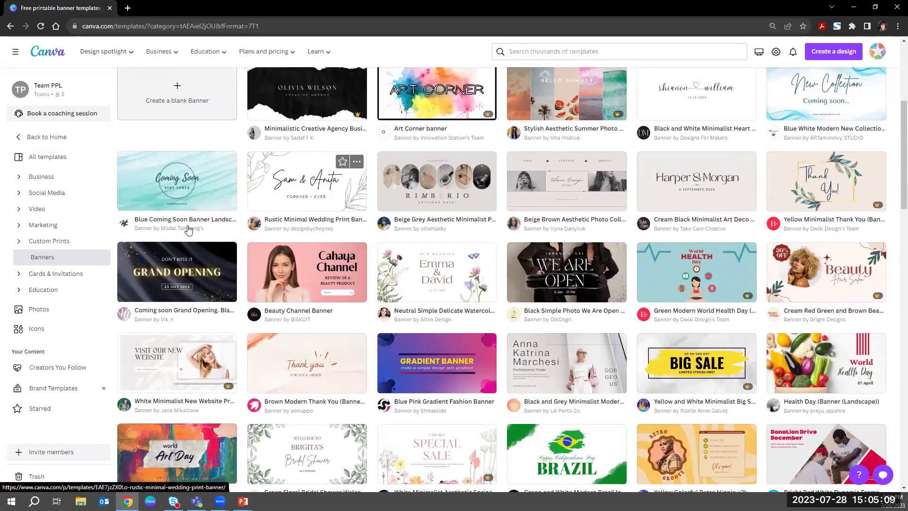
scroll(249, 282, down, 3)
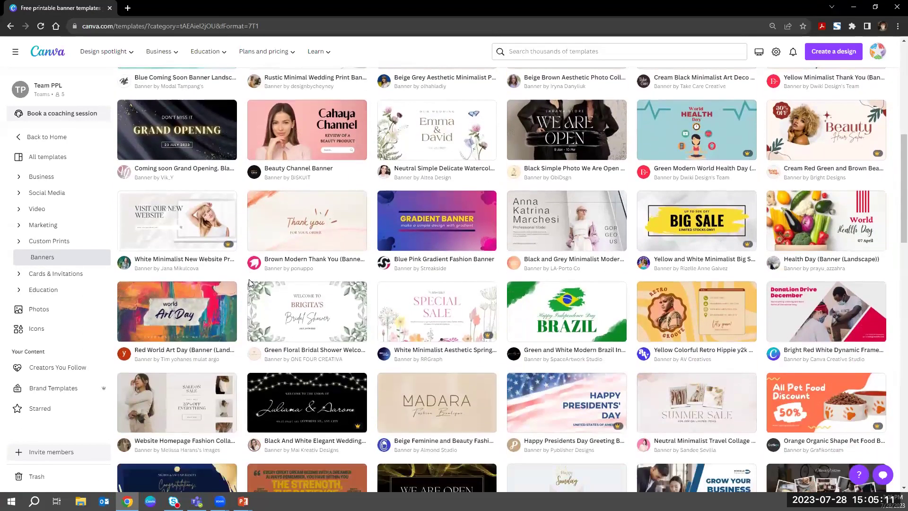
scroll(246, 283, down, 1)
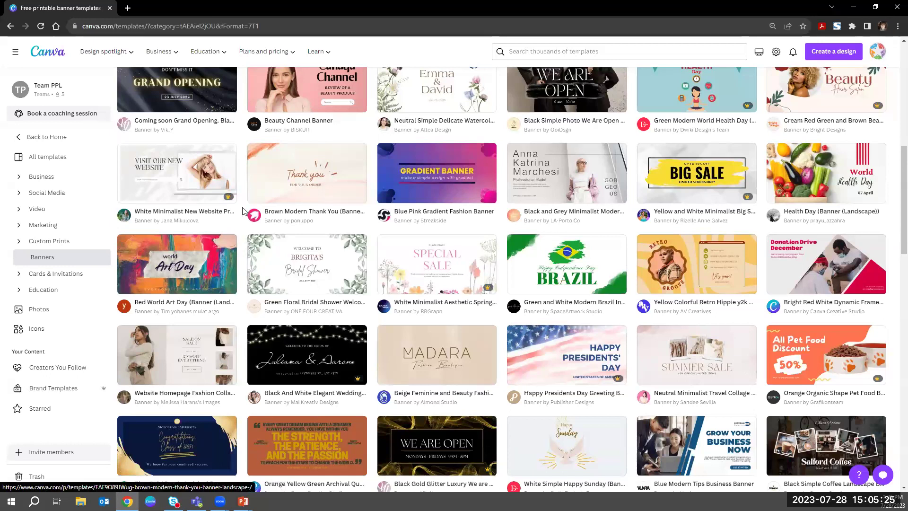
scroll(242, 235, down, 4)
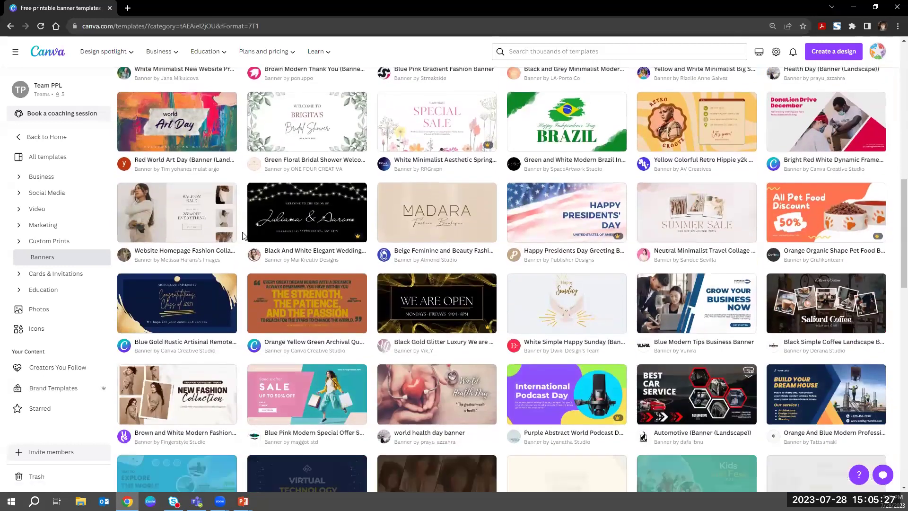
scroll(242, 235, down, 1)
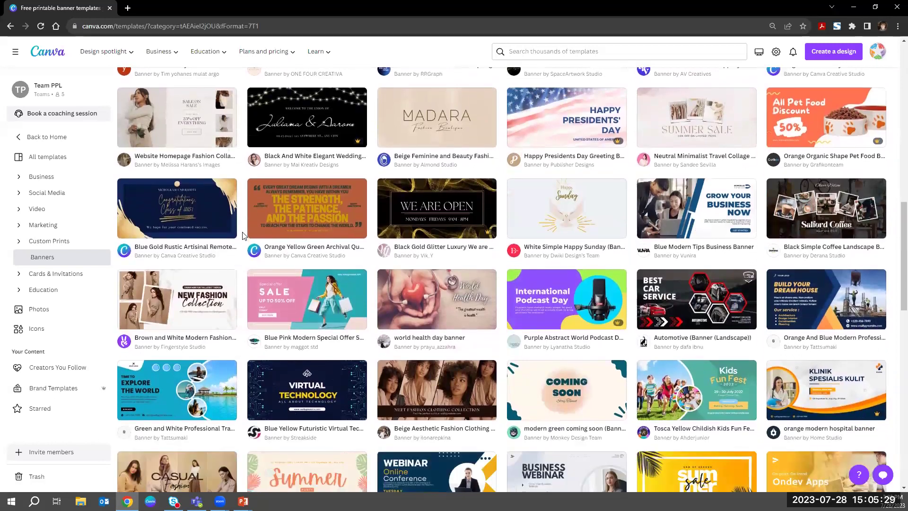
scroll(242, 235, down, 3)
scroll(242, 235, down, 1)
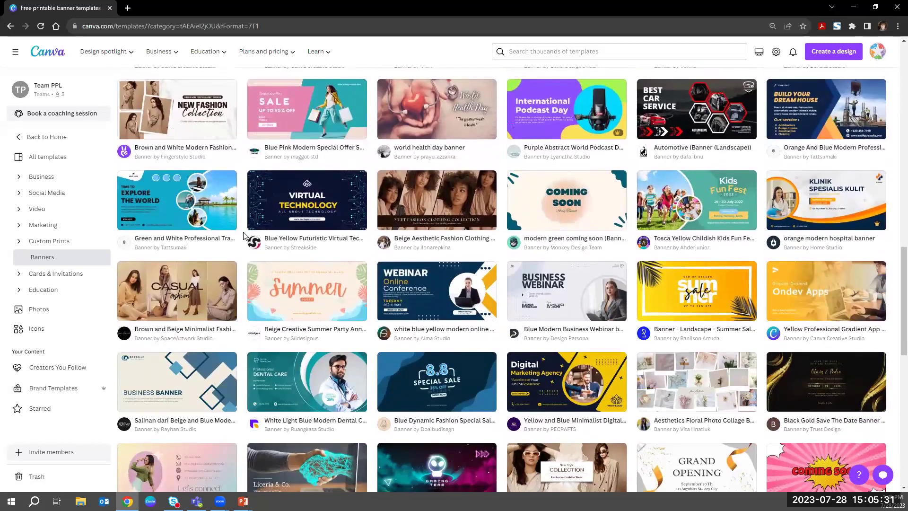
scroll(244, 235, down, 1)
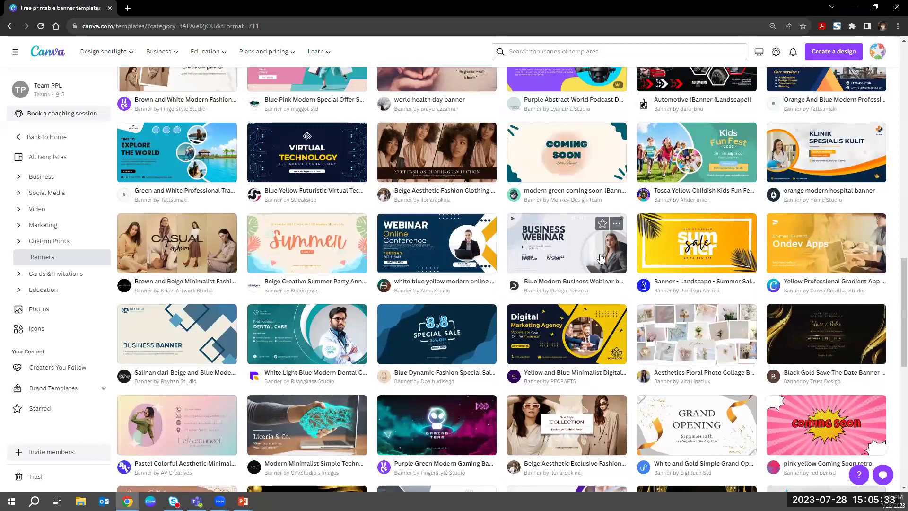
click(689, 247)
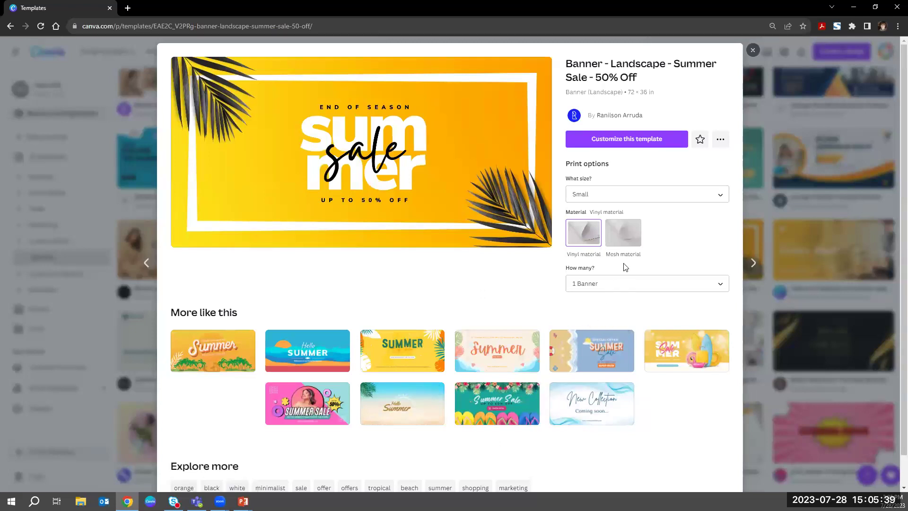
Step: Check the template's print size choices, keeping Small, and open it for customizing without the print ordering pane
scroll(620, 279, down, 3)
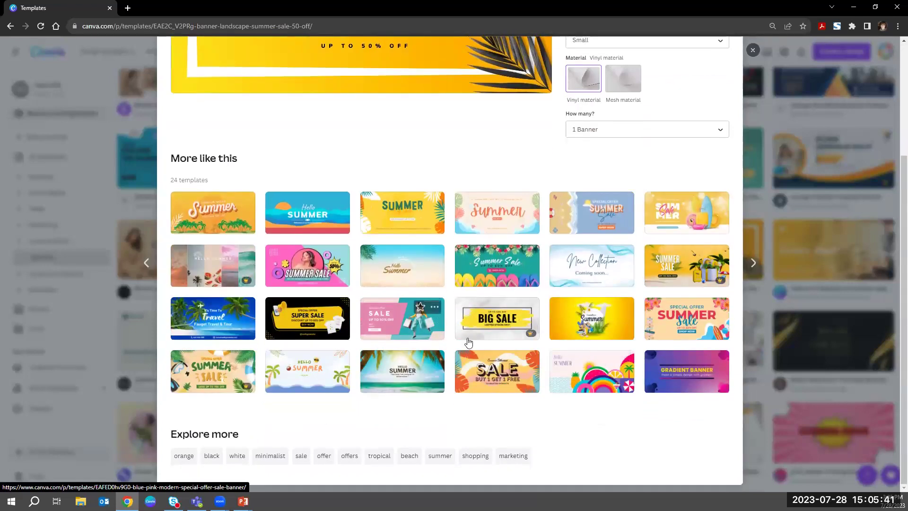
scroll(543, 284, up, 3)
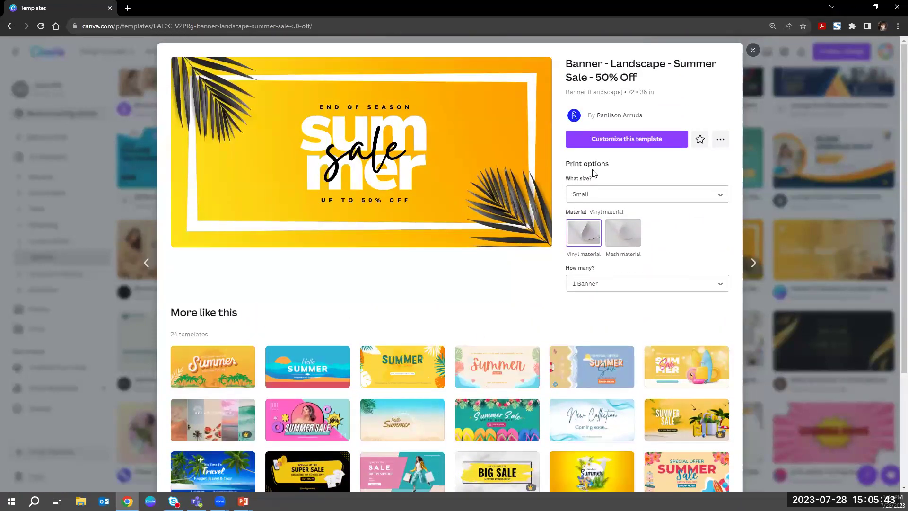
click(597, 196)
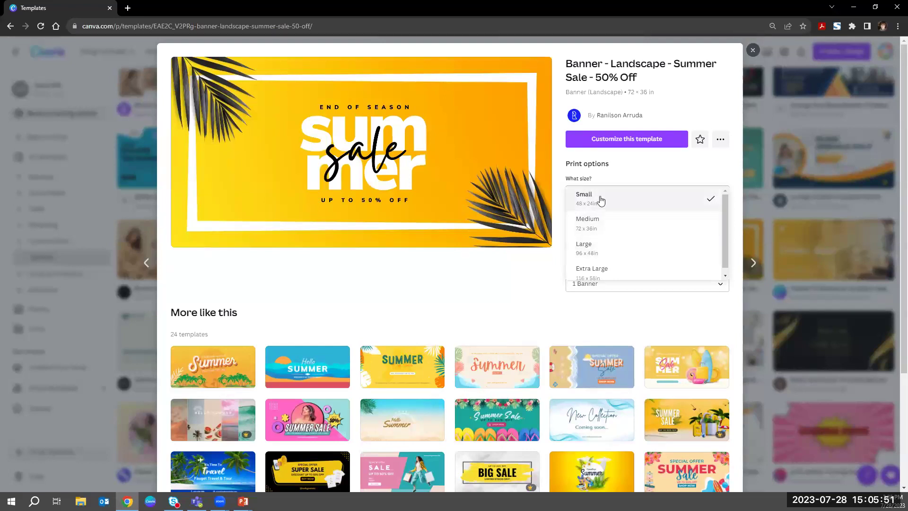
click(601, 178)
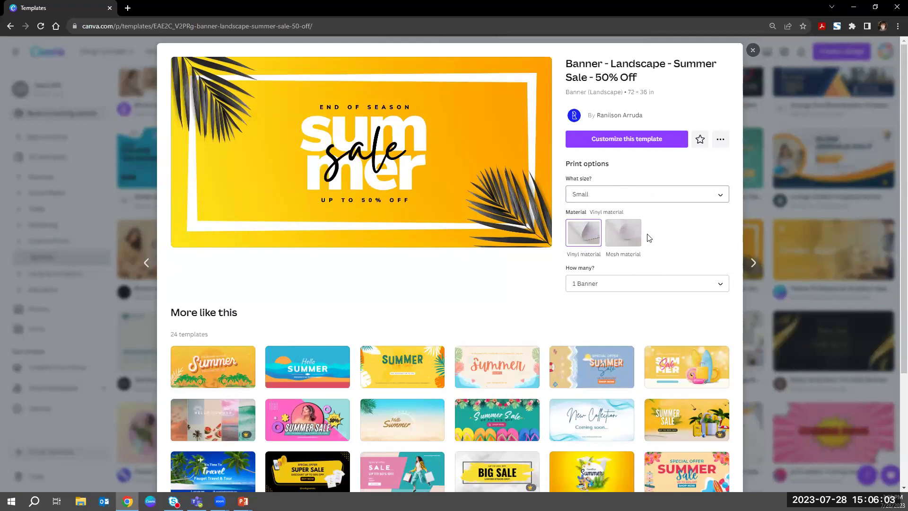
click(604, 143)
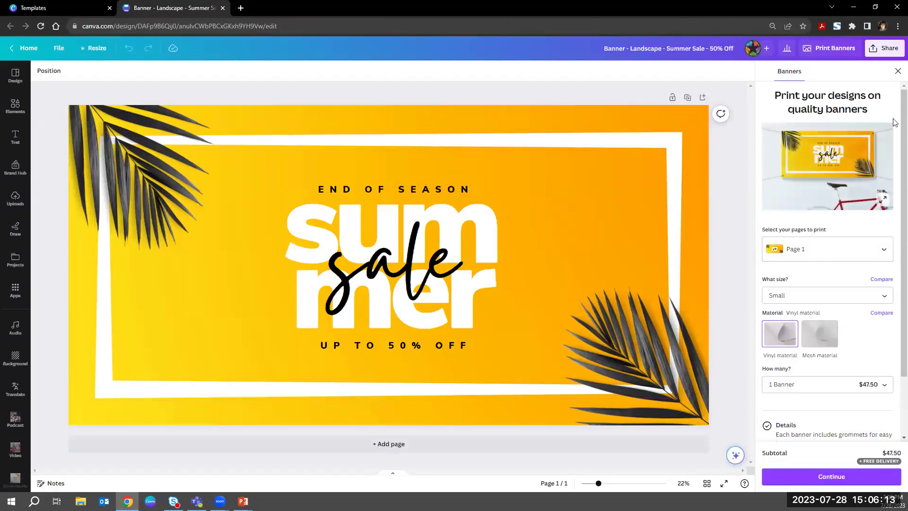
click(897, 72)
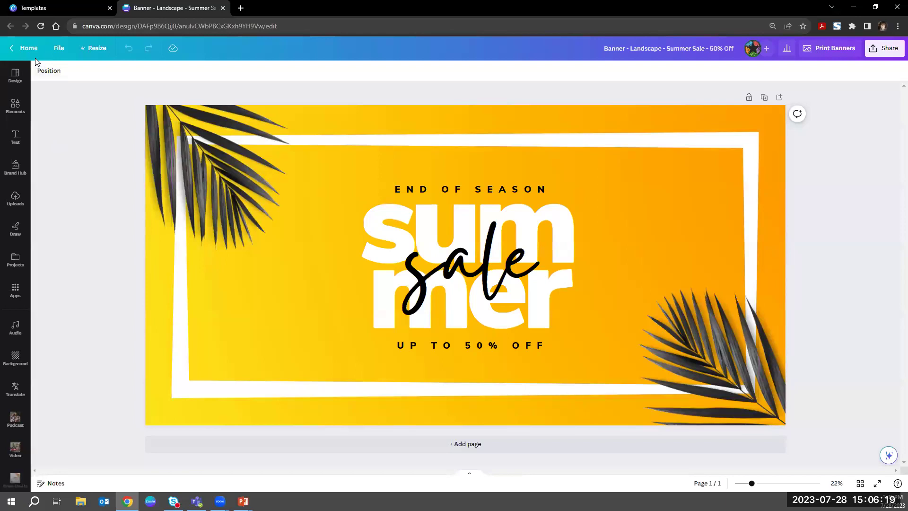
Step: Switch the active Brand Kit from PPL to Sneak for this banner design
click(21, 82)
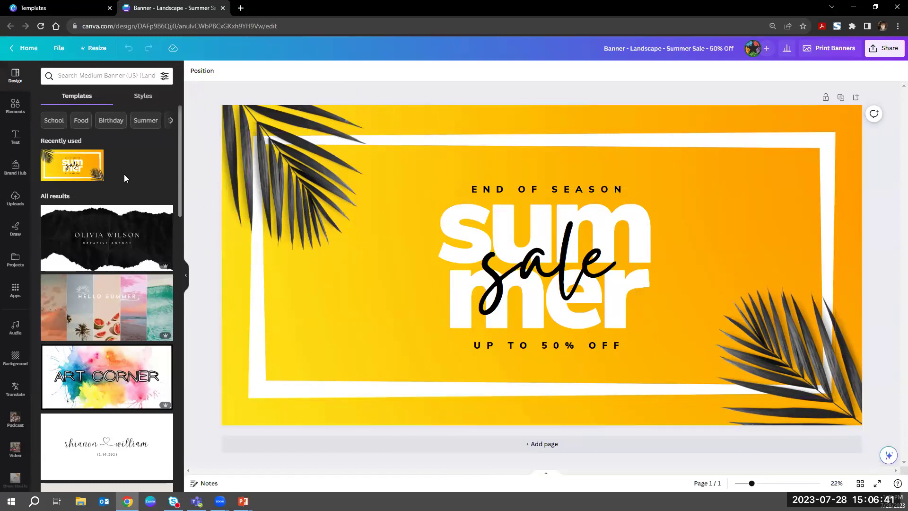
click(23, 172)
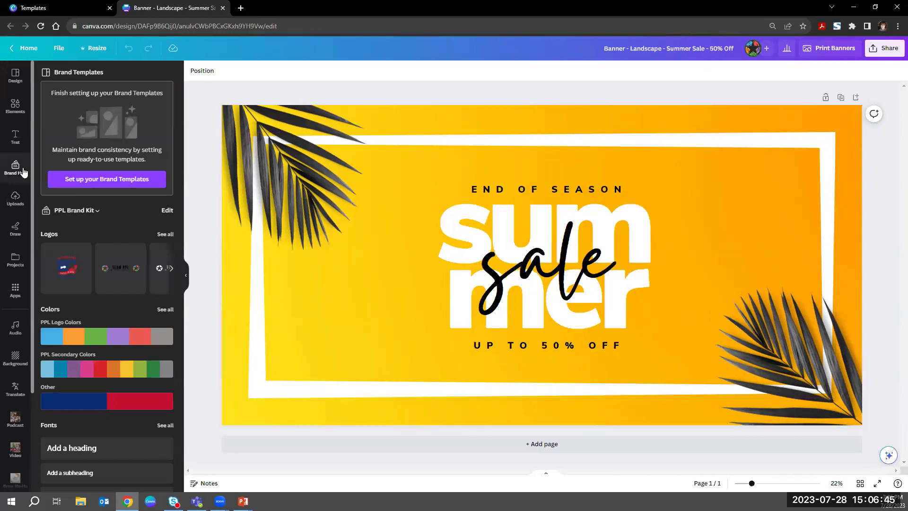
click(78, 212)
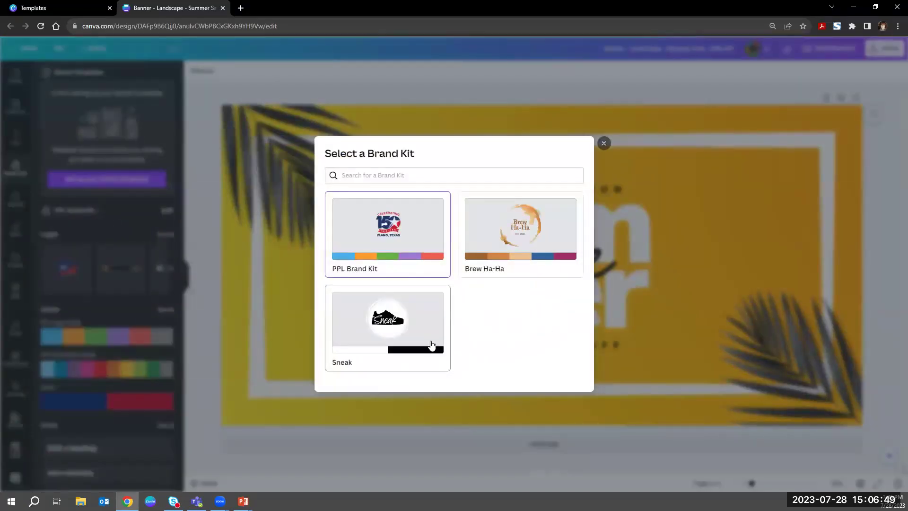
click(409, 343)
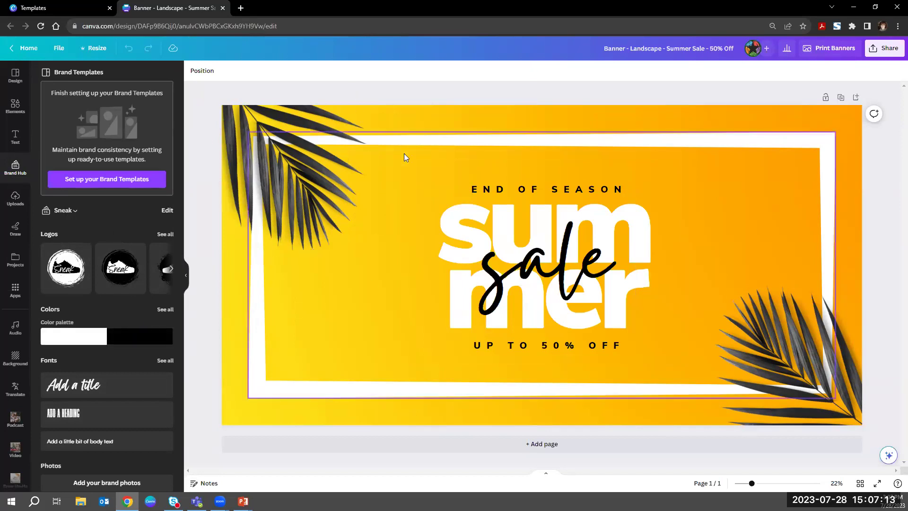
Step: Set the END OF SEASON text in the Sneak brand font Tall and reduce its letter spacing to 594
click(485, 192)
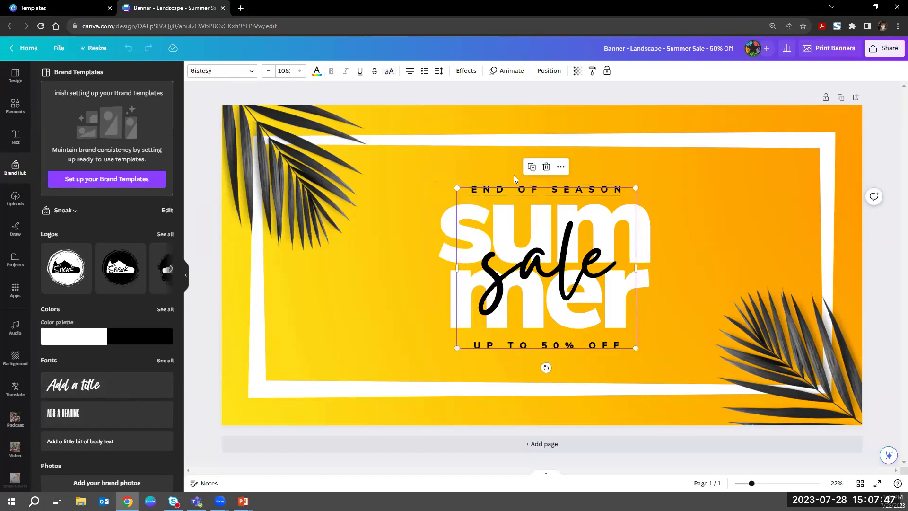
click(478, 199)
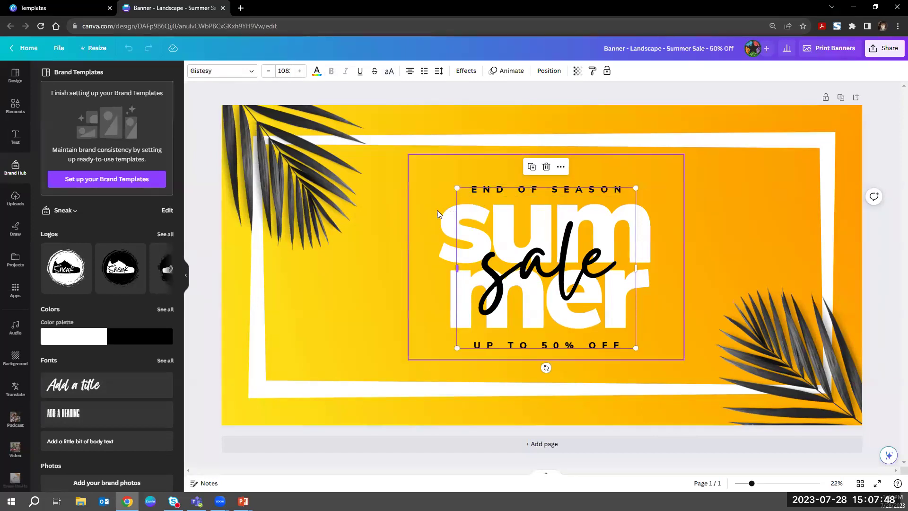
click(326, 177)
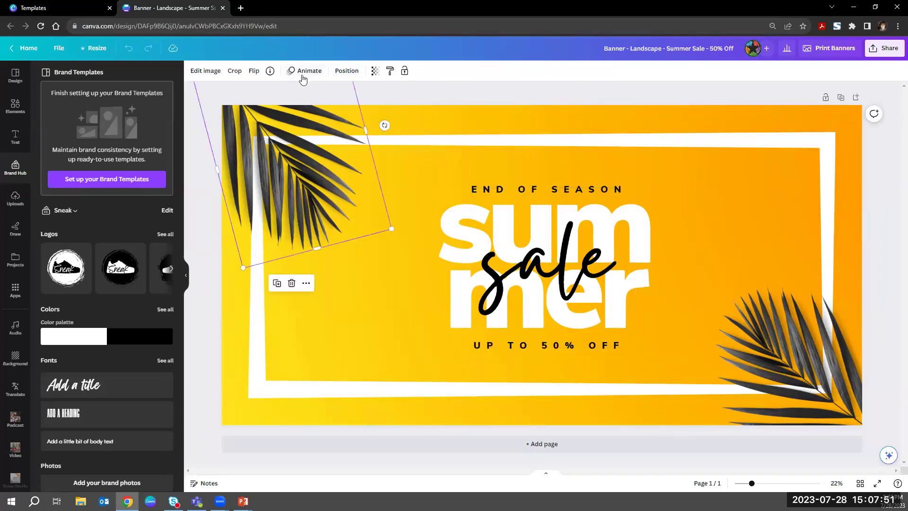
click(501, 189)
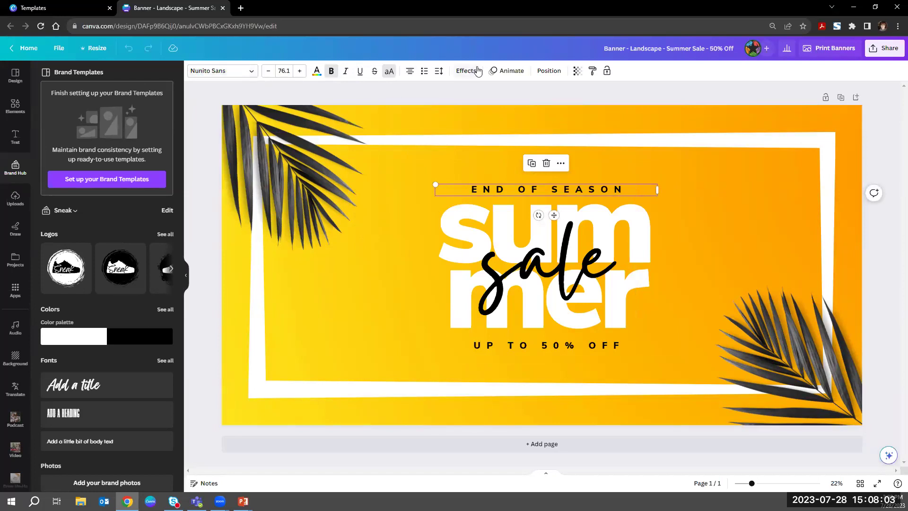
click(254, 71)
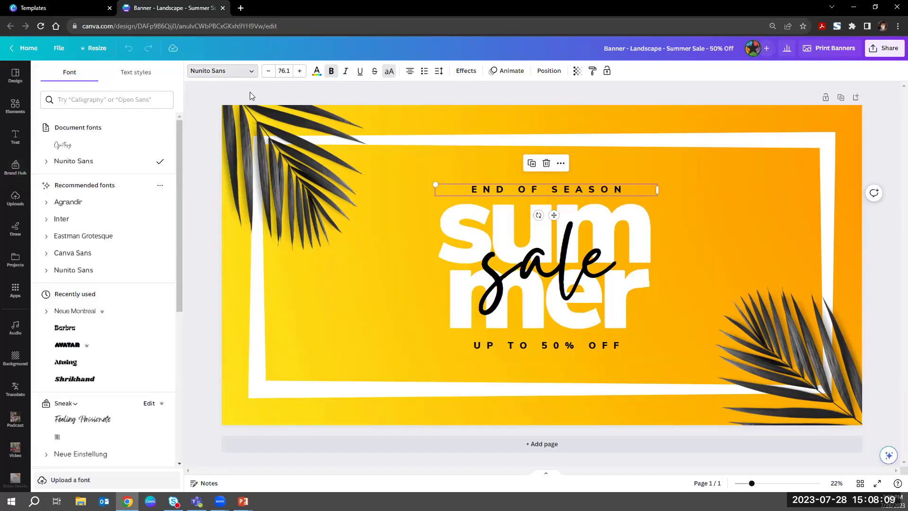
scroll(142, 231, down, 3)
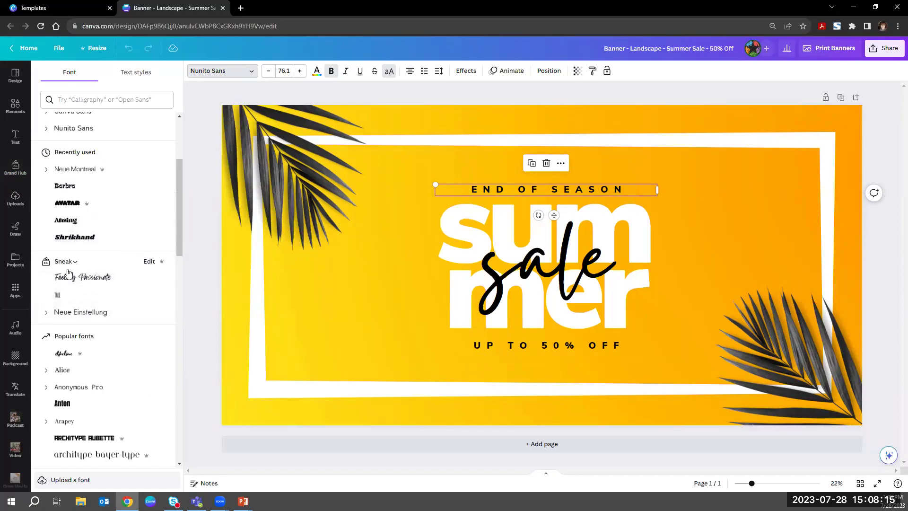
click(70, 296)
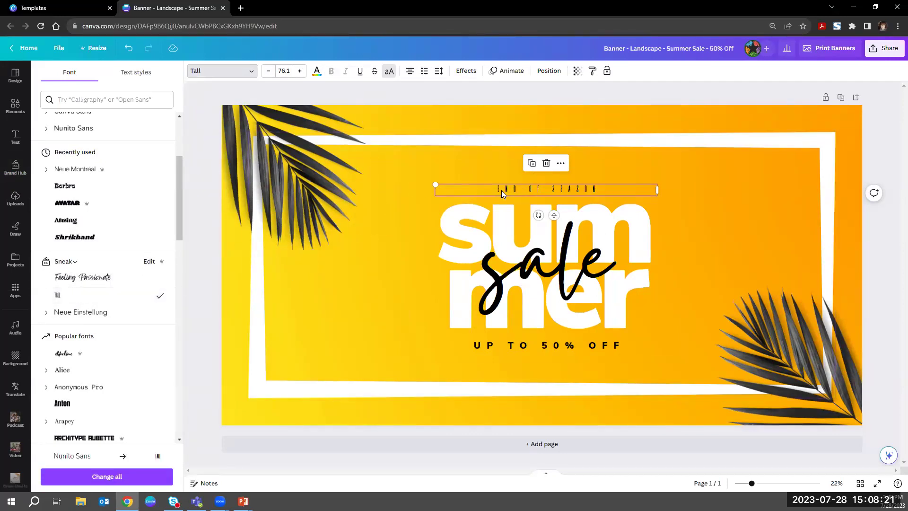
click(439, 71)
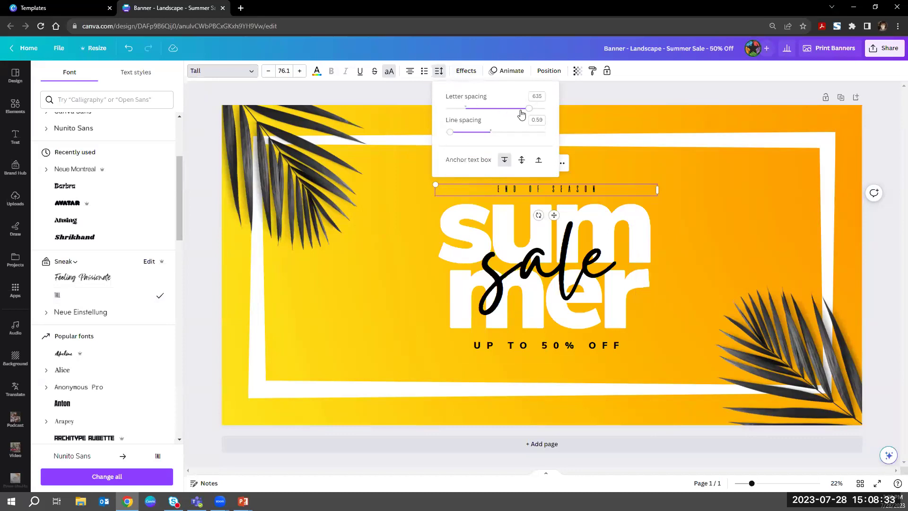
mouse_move(530, 111)
mouse_down()
mouse_move(509, 112)
mouse_move(526, 113)
mouse_up()
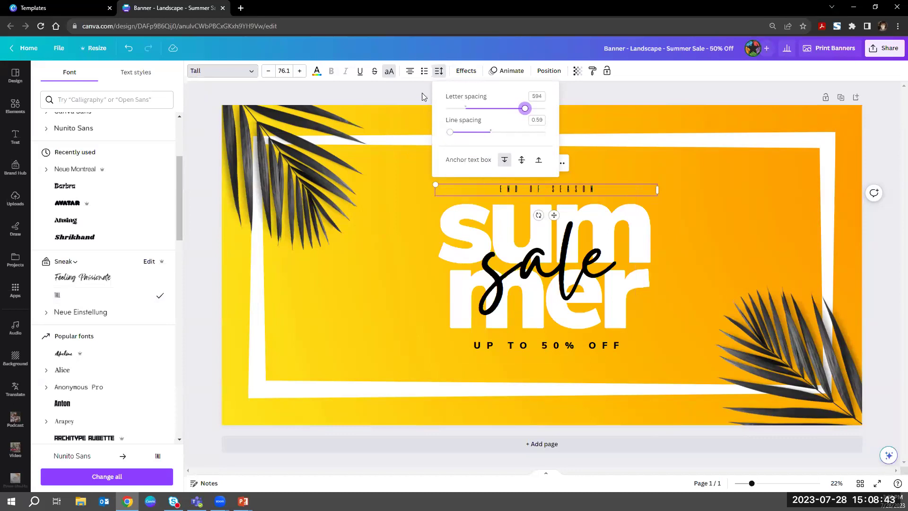
Step: Turn off the uppercase setting on the END OF SEASON text and enlarge its font size to 80, then 144
click(393, 74)
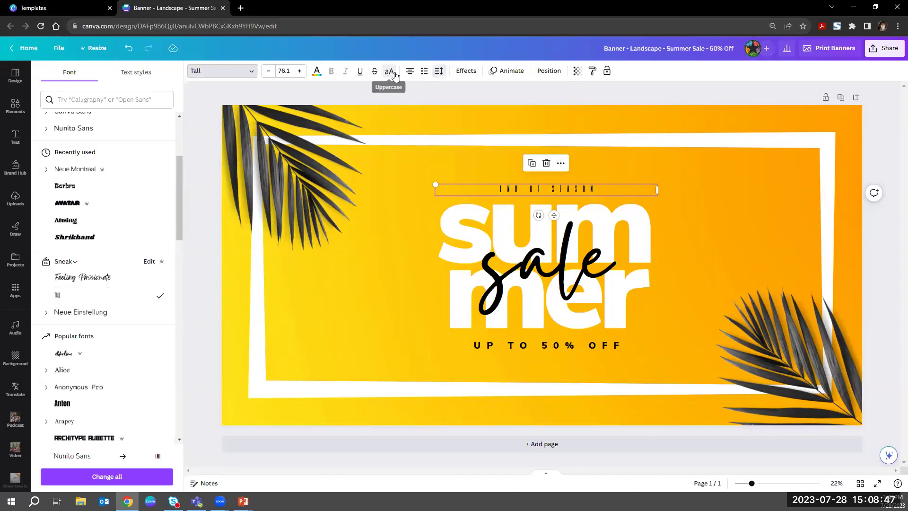
click(392, 76)
click(283, 71)
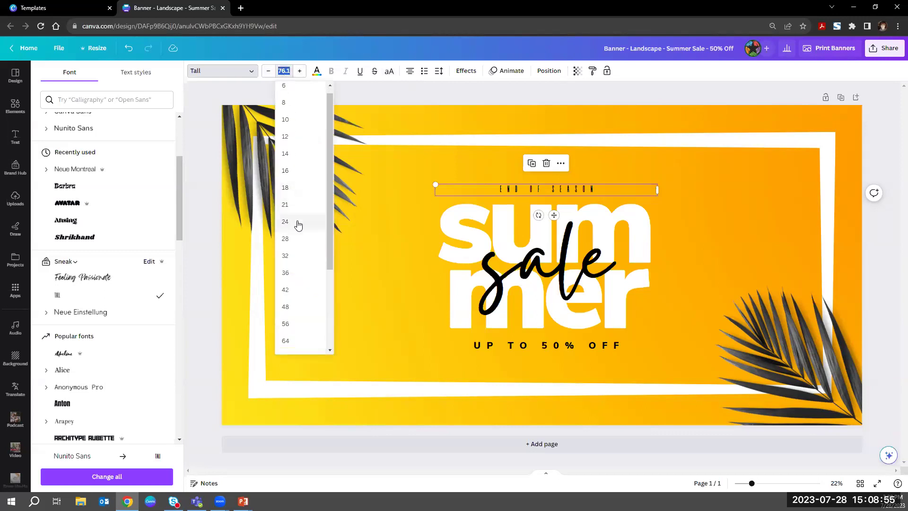
scroll(298, 225, down, 2)
click(298, 266)
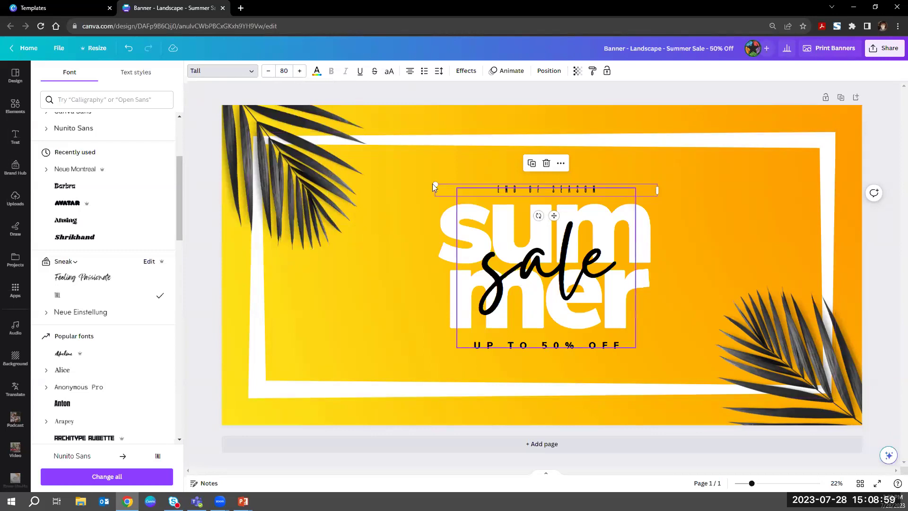
click(284, 70)
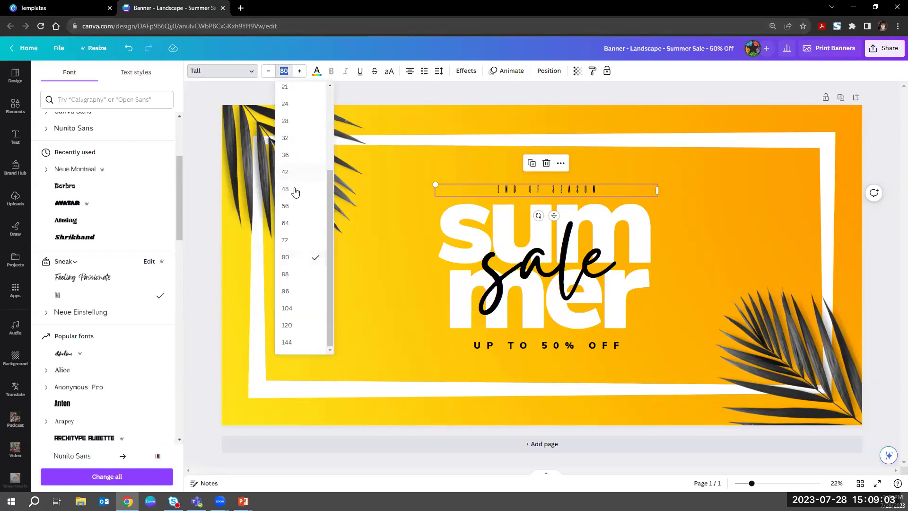
click(292, 340)
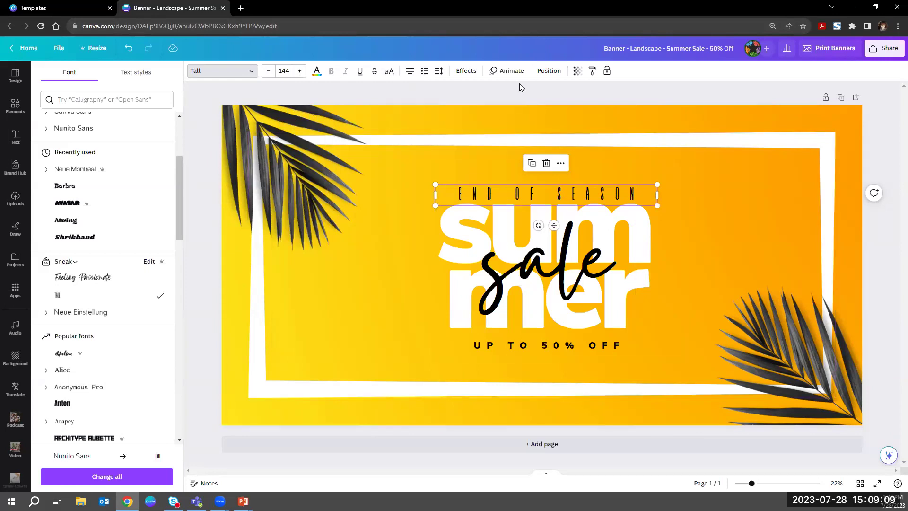
Step: Reduce the END OF SEASON text's letter spacing to 277 and set its font size to 250
click(440, 74)
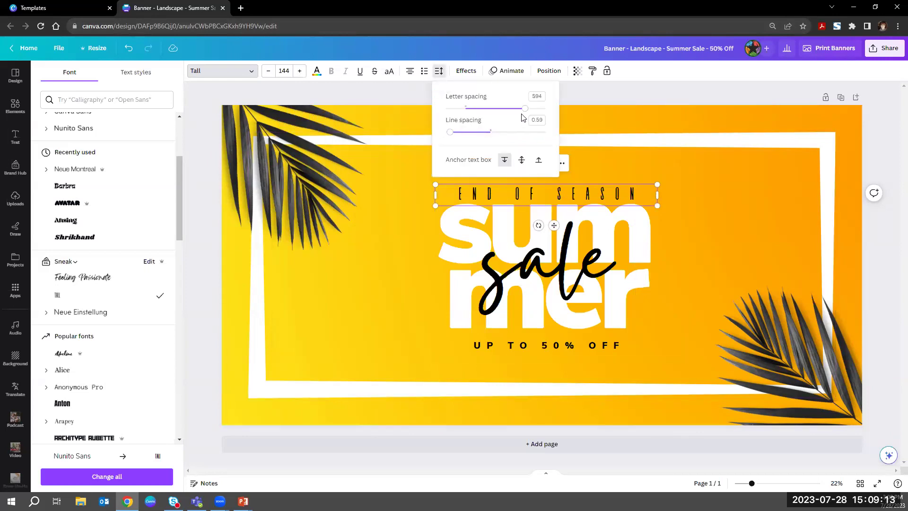
drag(523, 111, 493, 114)
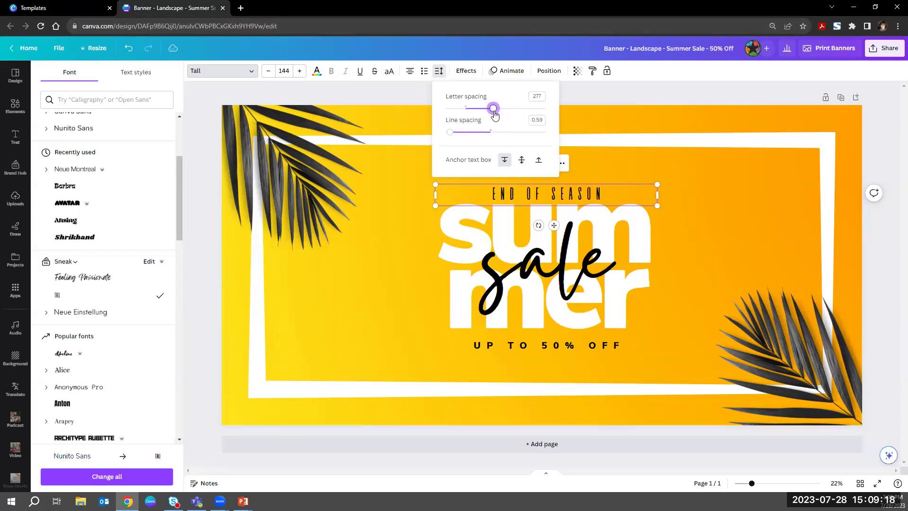
click(288, 71)
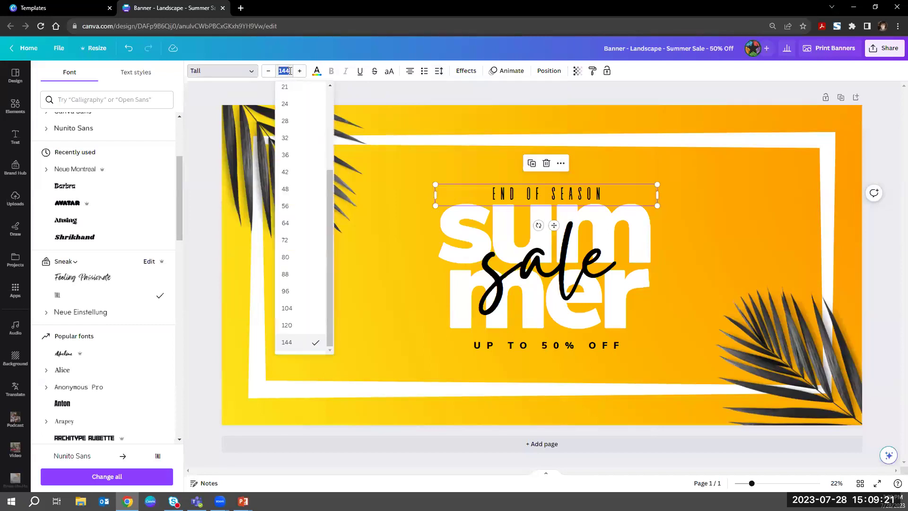
text(250)
key(Return)
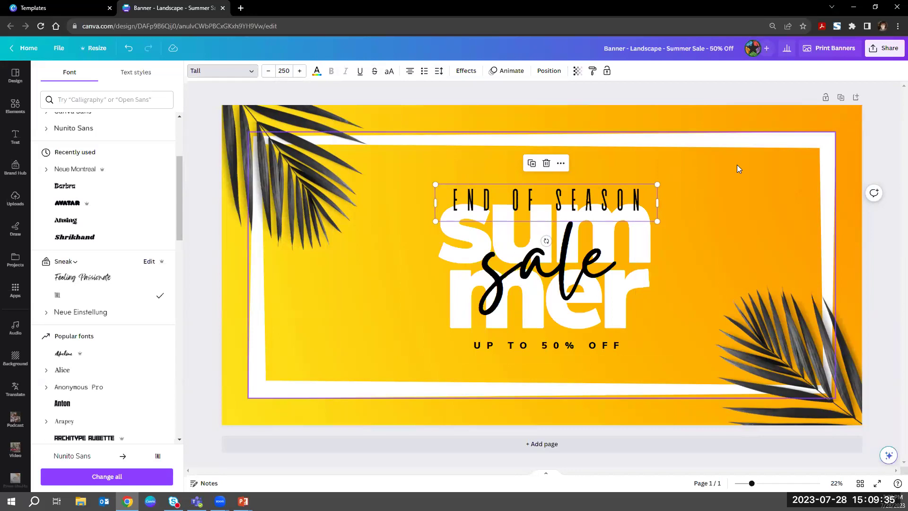
Step: Nudge the END OF SEASON text upward so it sits just above the word summer
click(617, 194)
click(618, 187)
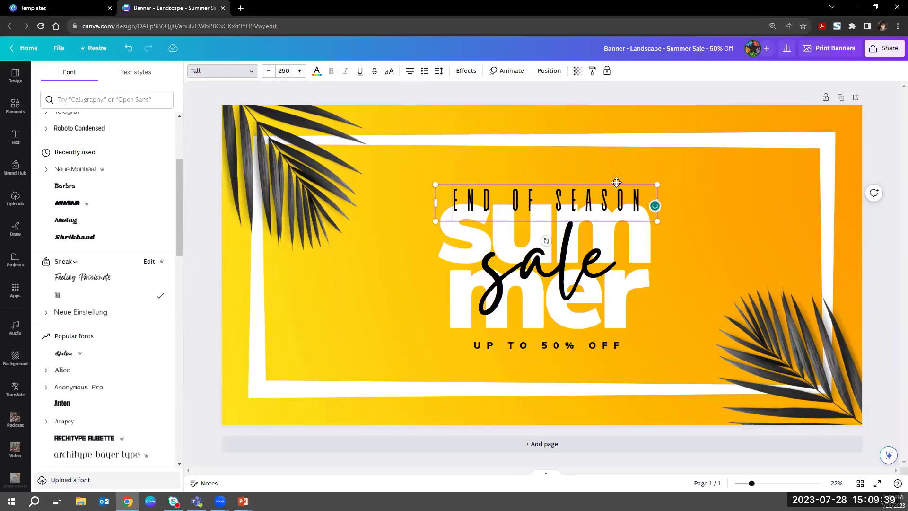
click(616, 183)
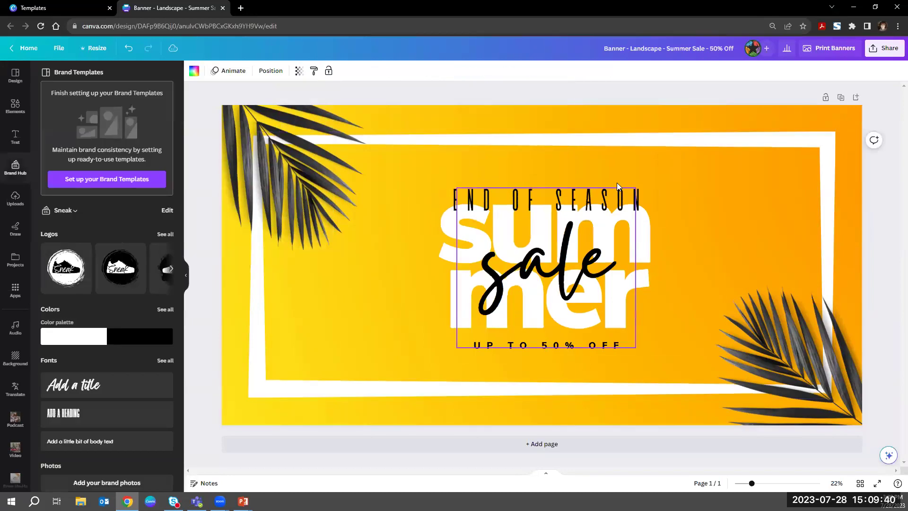
click(647, 201)
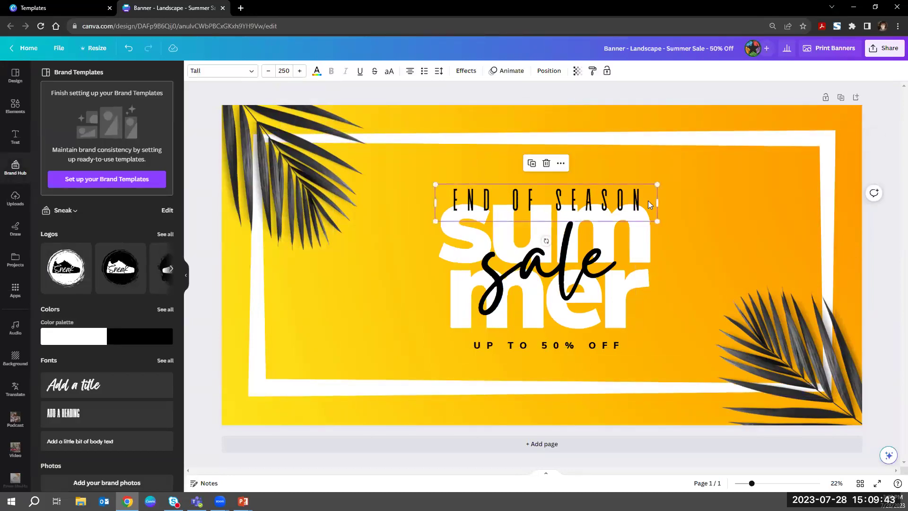
click(671, 173)
key(shift+Up)
key(shift+Up)
key(shift+Up)
key(shift+Up)
key(shift+Up)
key(shift+Up)
key(shift+Up)
key(shift+Up)
key(shift+Up)
key(shift+Up)
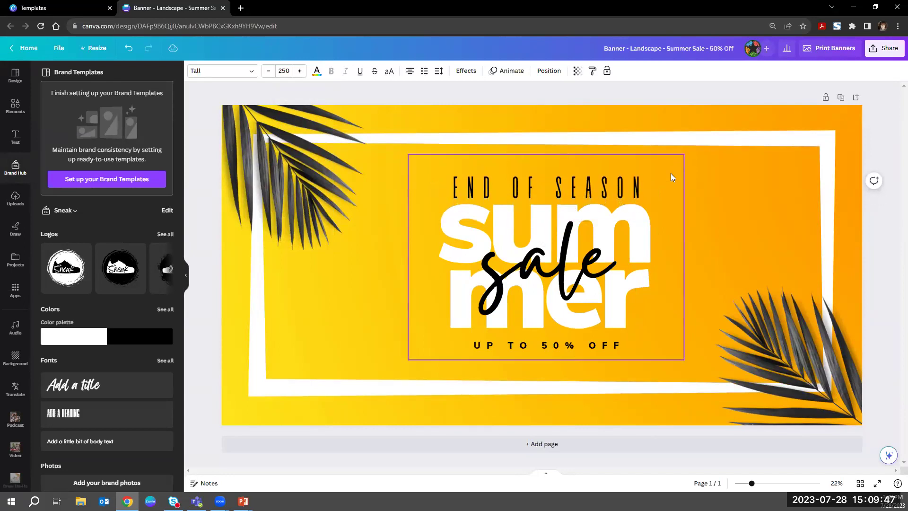
click(654, 183)
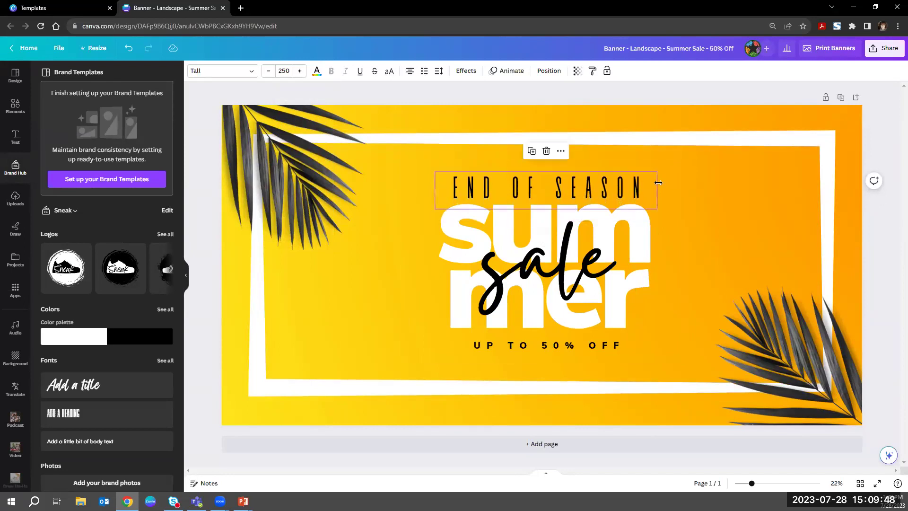
Step: Set the UP TO 50% OFF text in the Sneak brand font Tall at font size 250
click(600, 348)
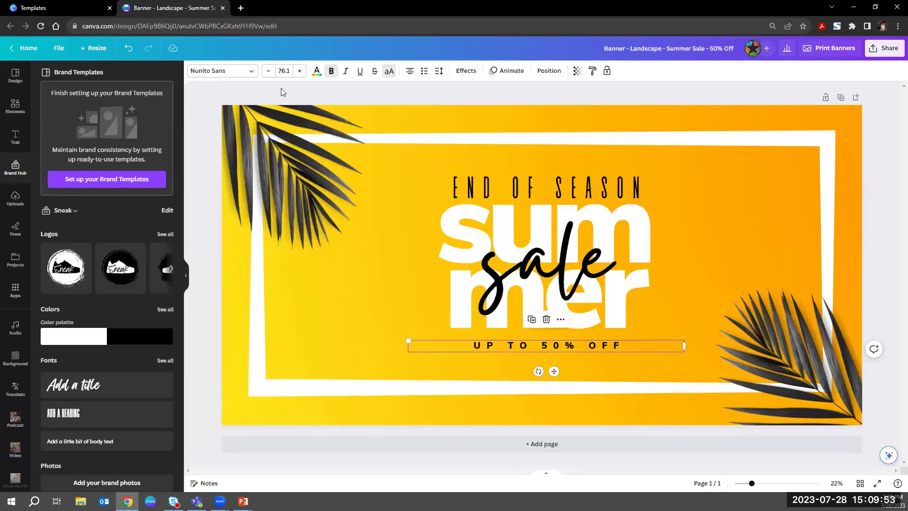
click(254, 72)
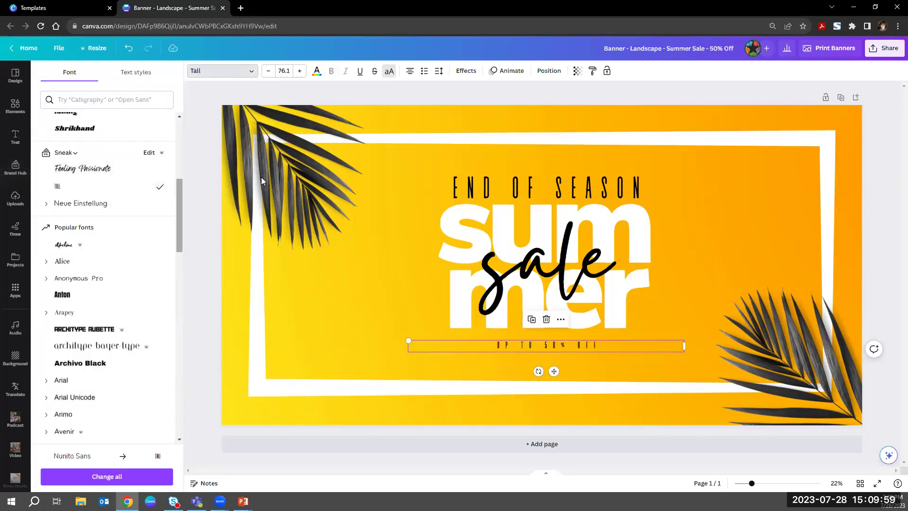
click(283, 69)
text(250)
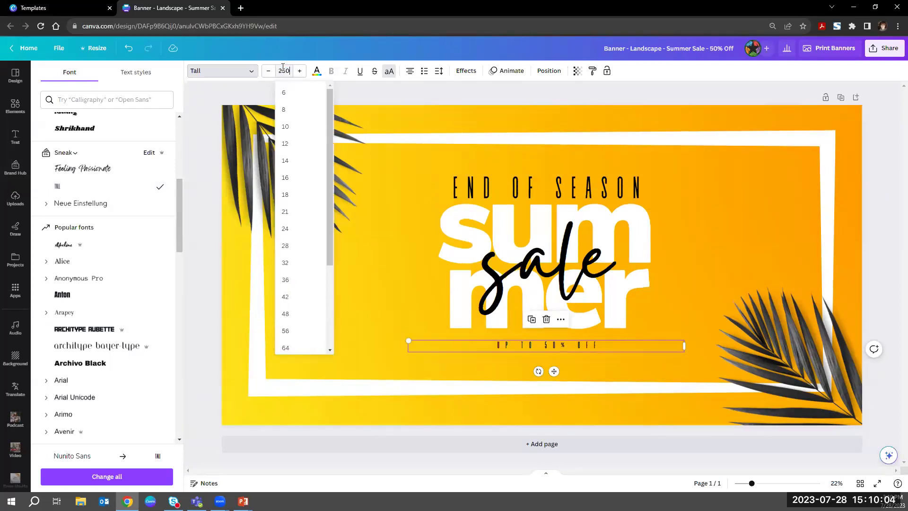
key(Return)
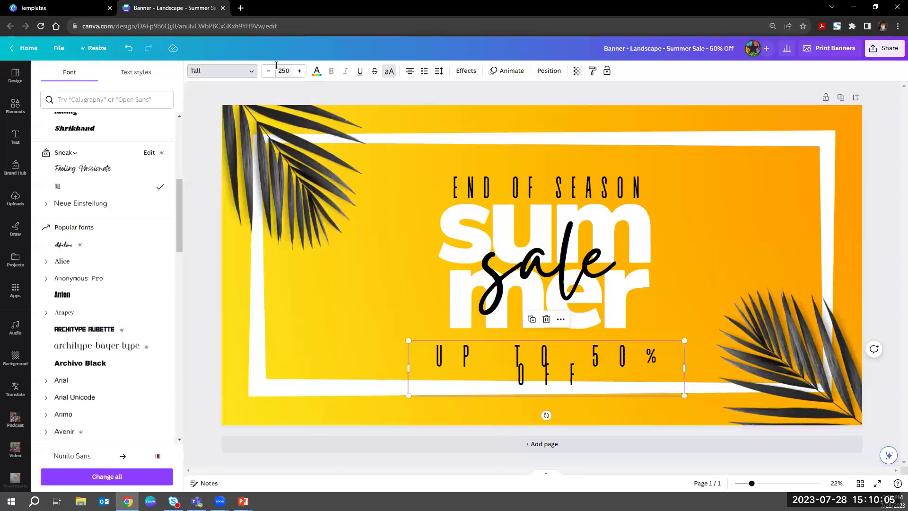
Step: Reduce the UP TO 50% OFF text's letter spacing to 239 so it fits on one line
click(443, 73)
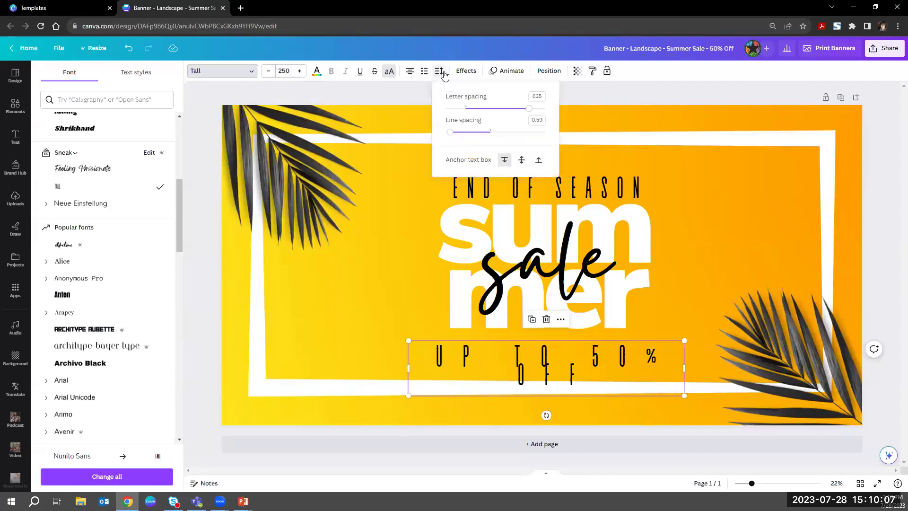
drag(526, 114, 490, 116)
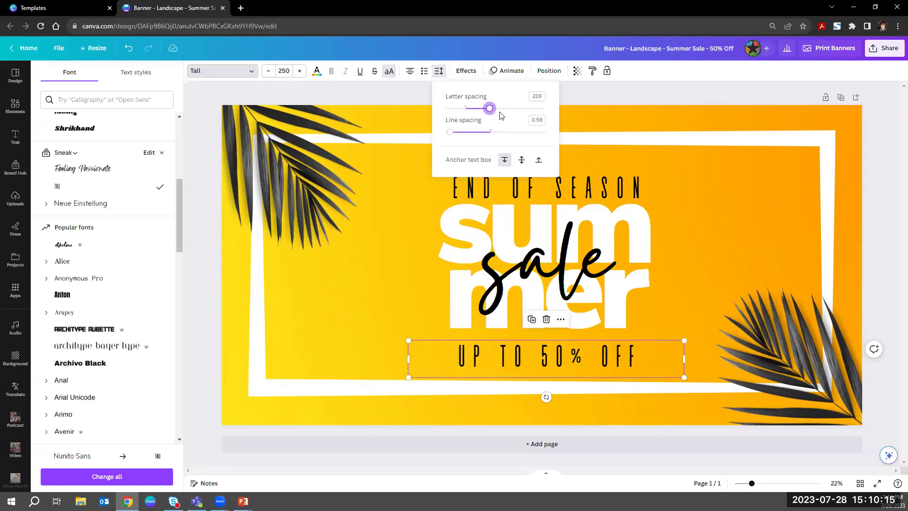
click(583, 95)
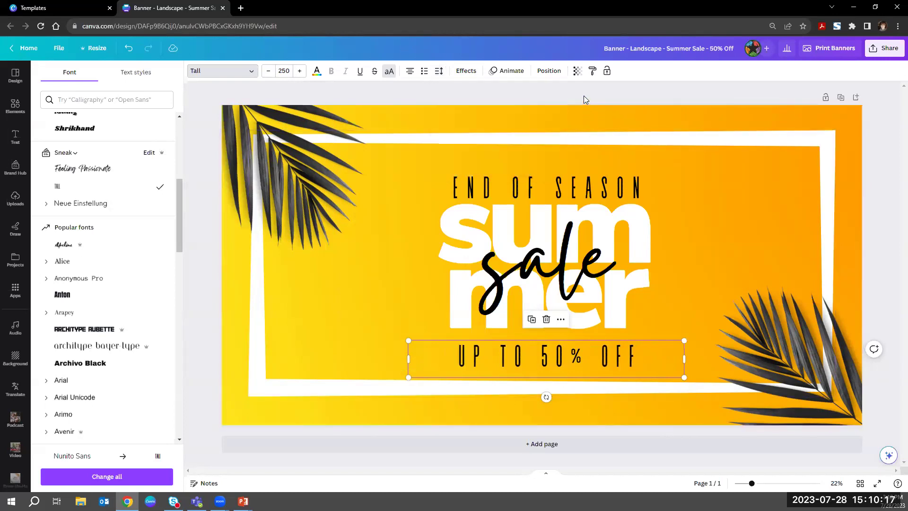
Step: Set the sale text in the Sneak brand font Feeling Passionate and reduce its font size to 80
click(522, 260)
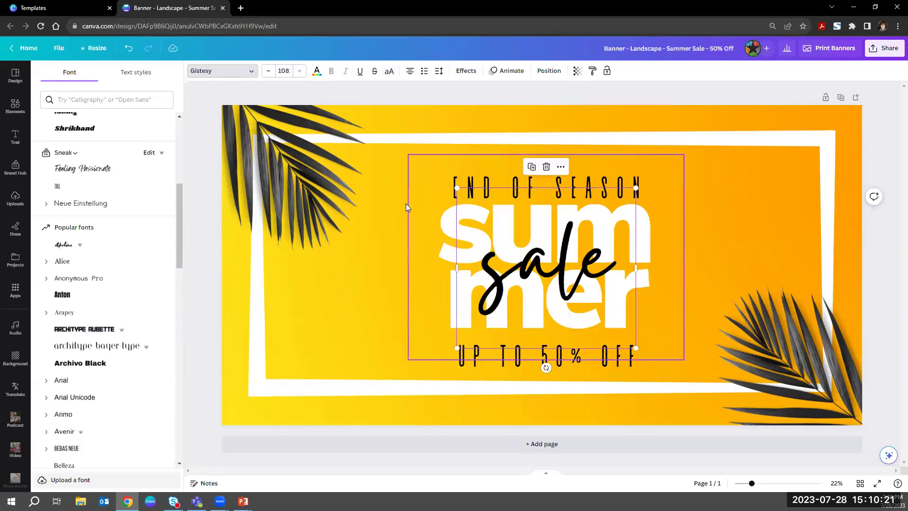
click(91, 175)
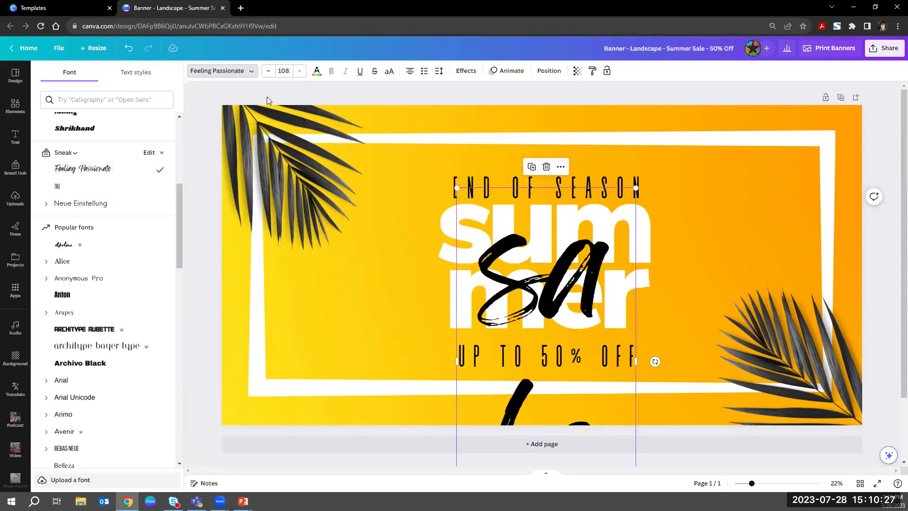
click(283, 71)
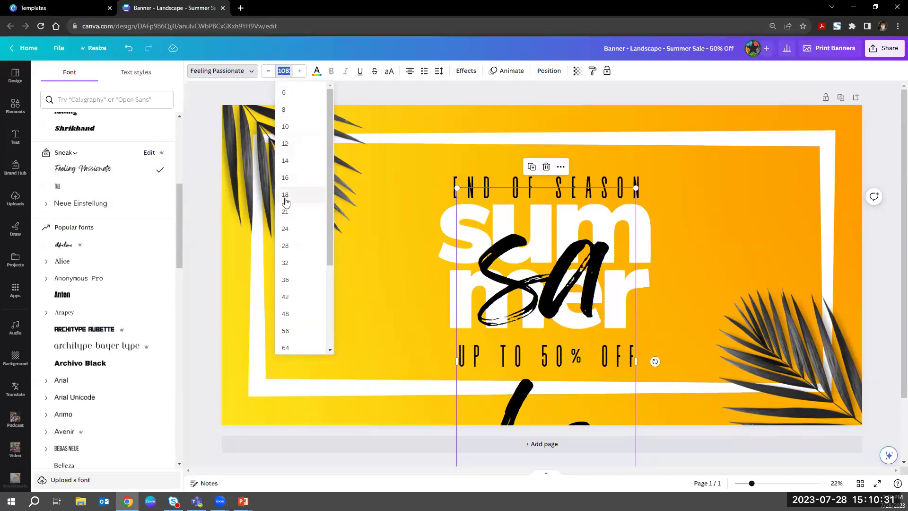
scroll(285, 202, down, 3)
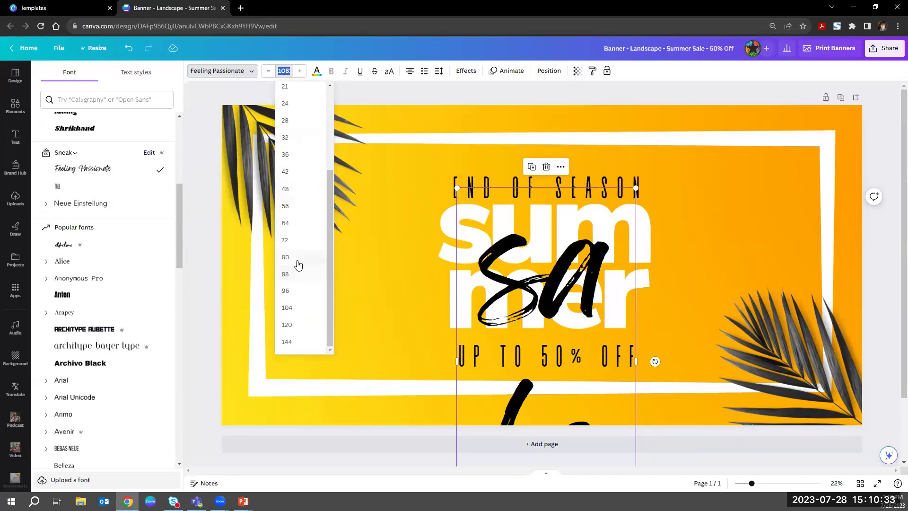
click(296, 258)
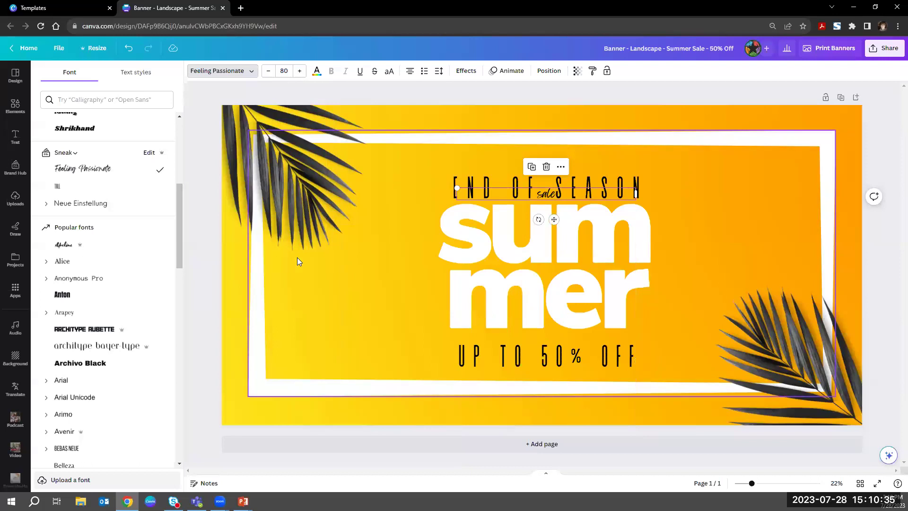
Step: Enlarge the sale text to font size 400, trying 120 and 300 first, and center it on the banner over the word summer
click(284, 71)
text(1)
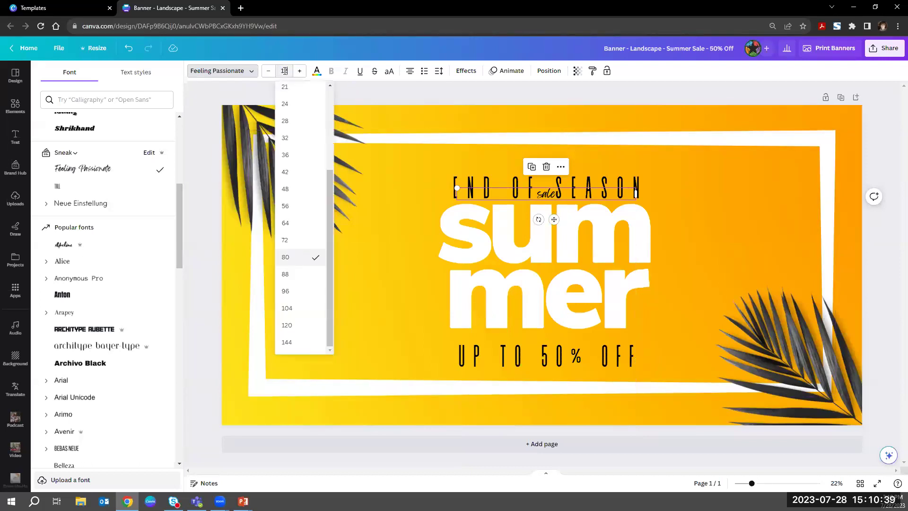
text(20)
key(Return)
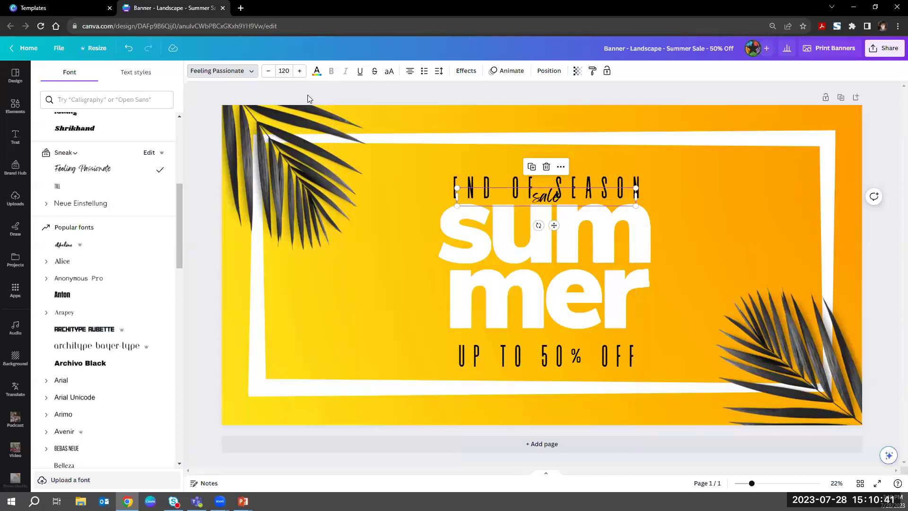
click(284, 71)
text(300)
key(Return)
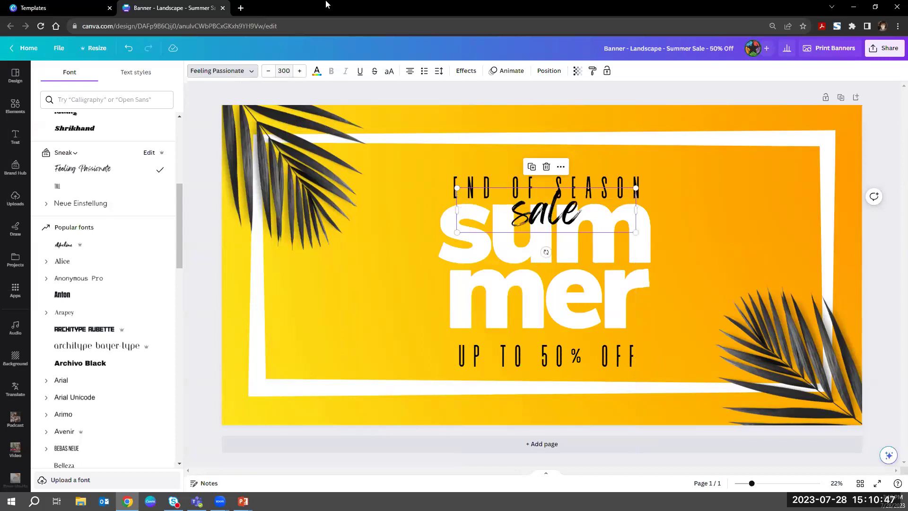
click(285, 71)
text(400)
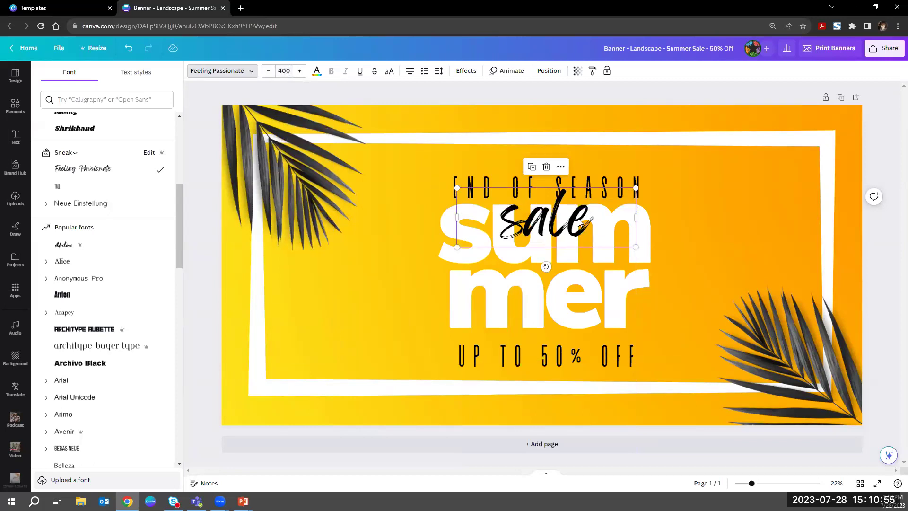
drag(578, 222, 572, 266)
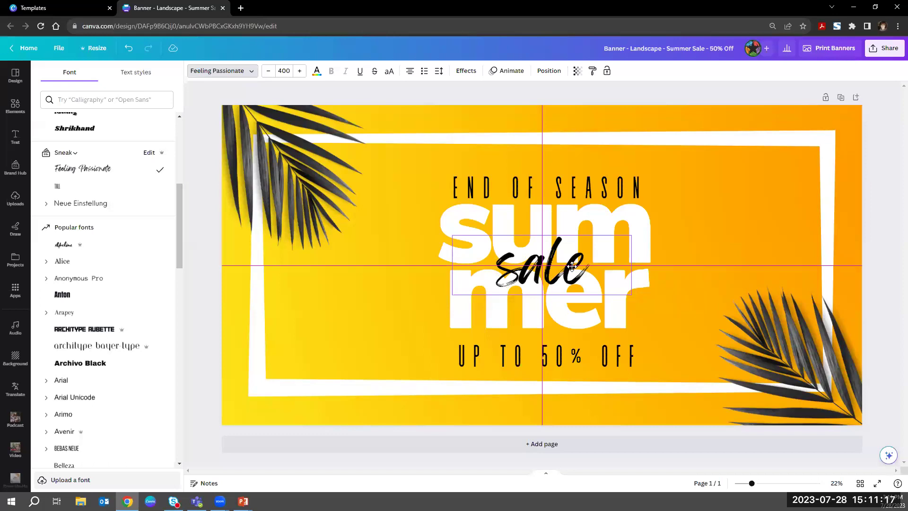
drag(572, 266, 571, 266)
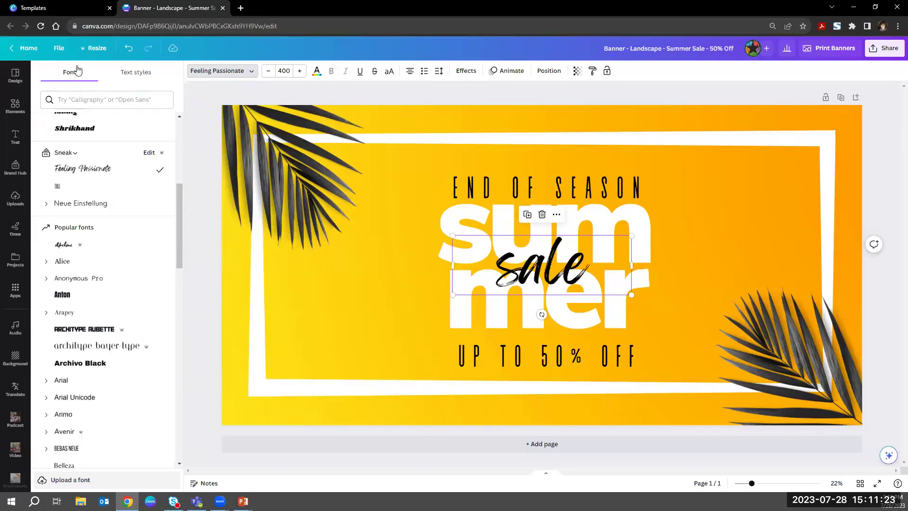
Step: Show the rulers and guides around the banner
click(59, 49)
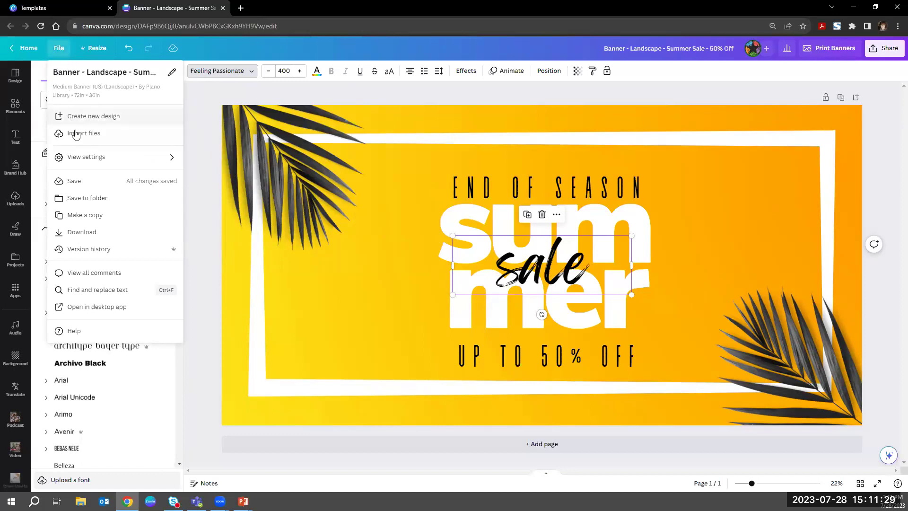
mouse_move(92, 162)
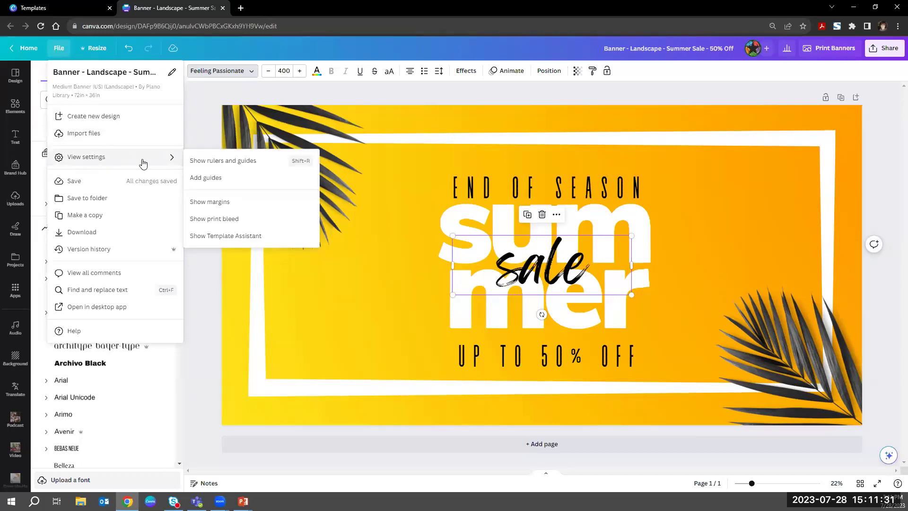
click(238, 161)
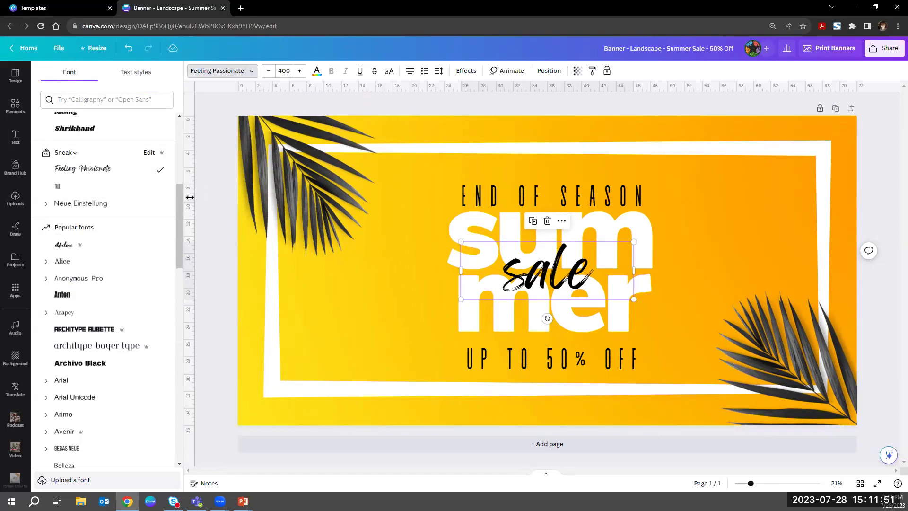
Step: Try out a vertical guide just beside the word summer, remove it from the banner and deselect the sale text
drag(190, 197, 440, 203)
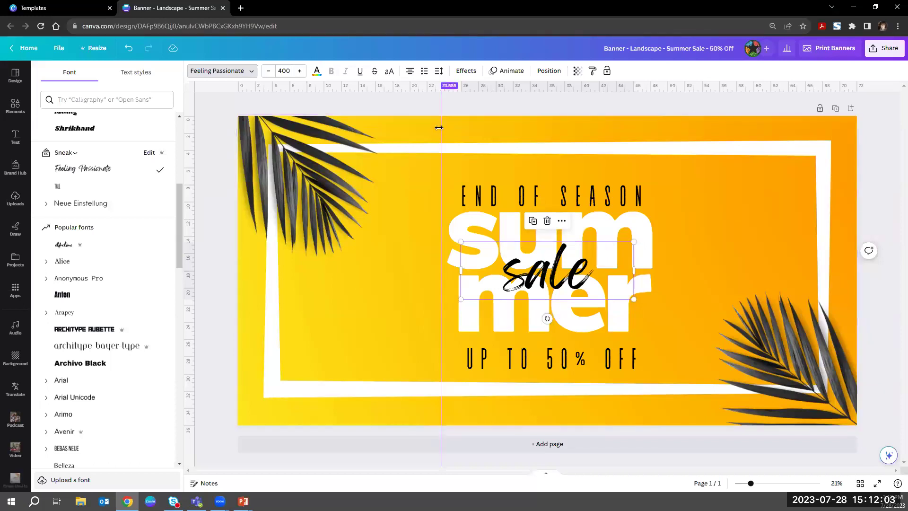
drag(439, 127, 189, 183)
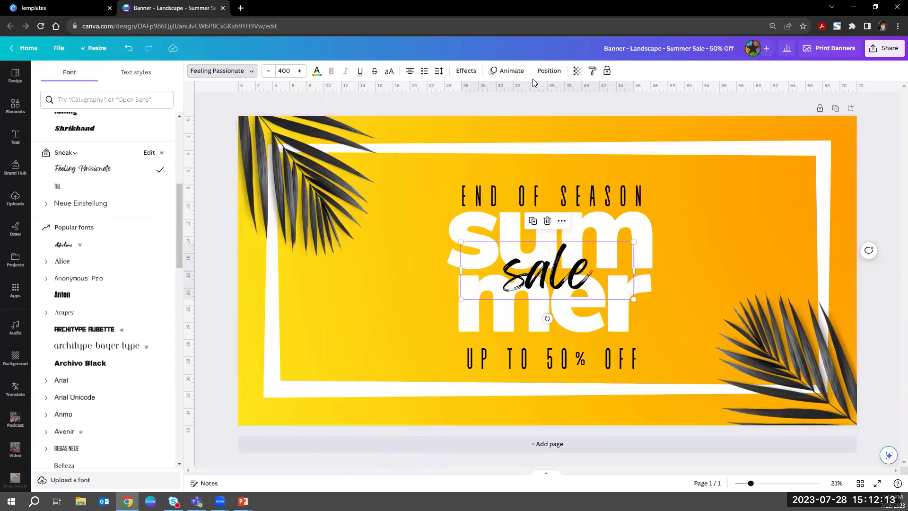
key(Escape)
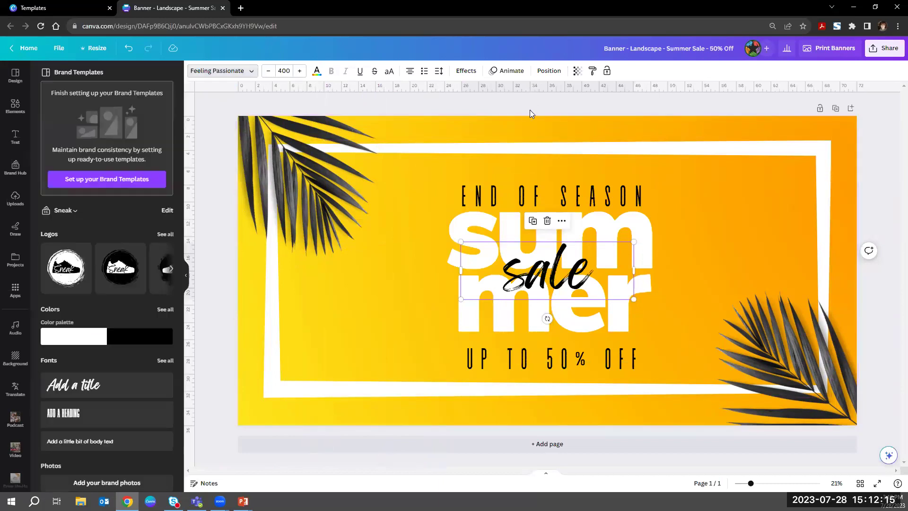
key(Escape)
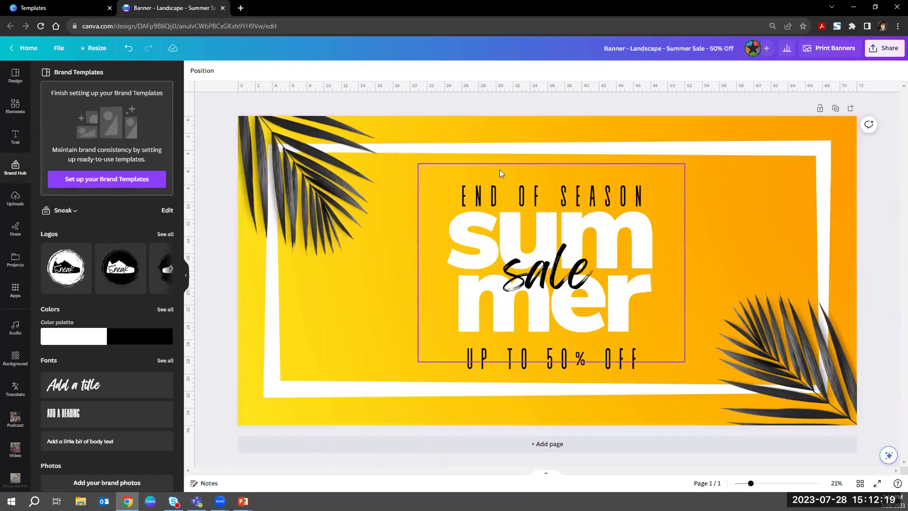
Step: Move the UP TO 50% OFF text up so it sits close beneath the word summer
click(542, 364)
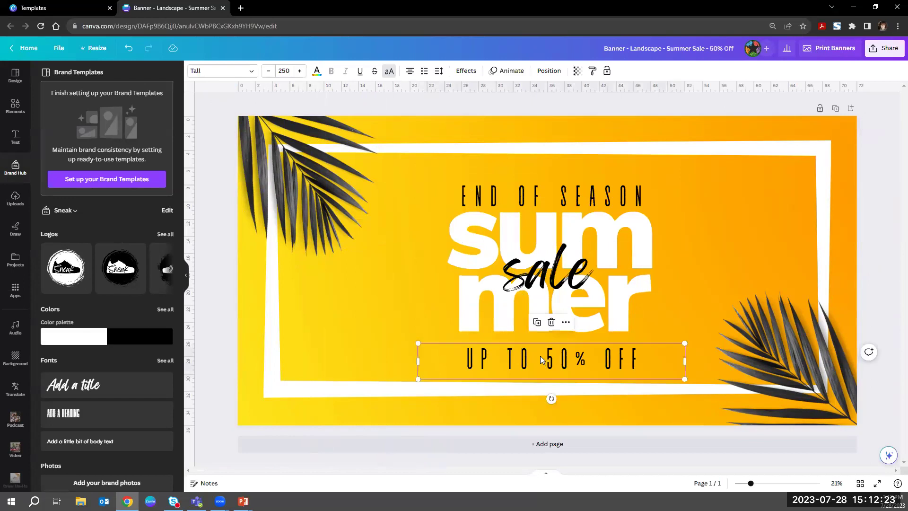
click(542, 363)
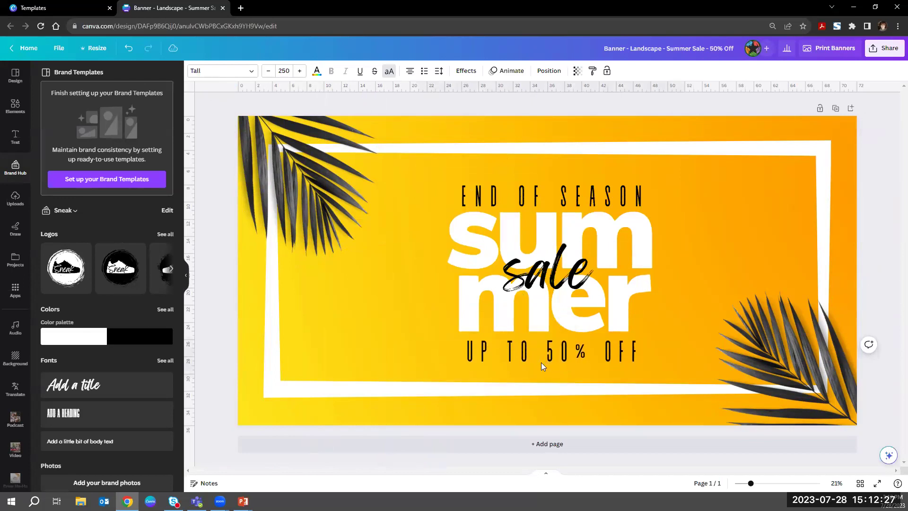
key(Escape)
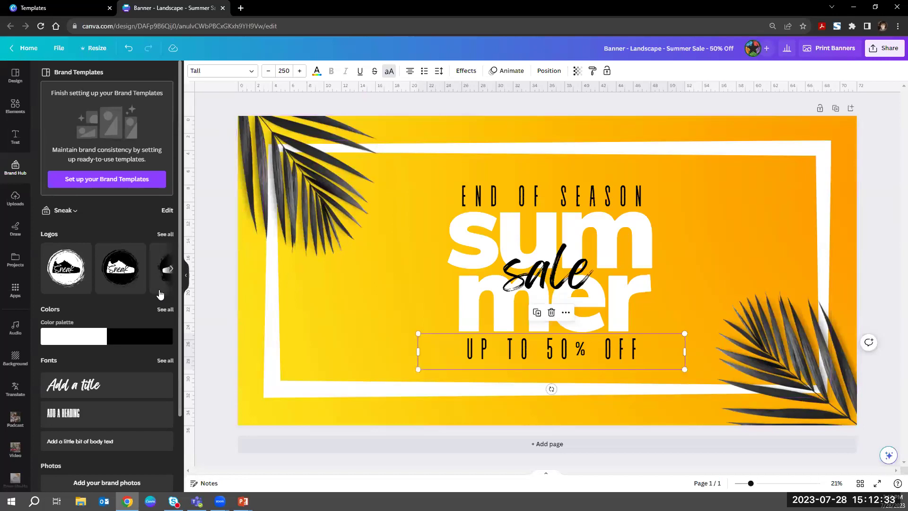
Step: Add the black circular Sneak brand logo, shrink it to a small badge and place it near the banner's upper-right corner
click(126, 283)
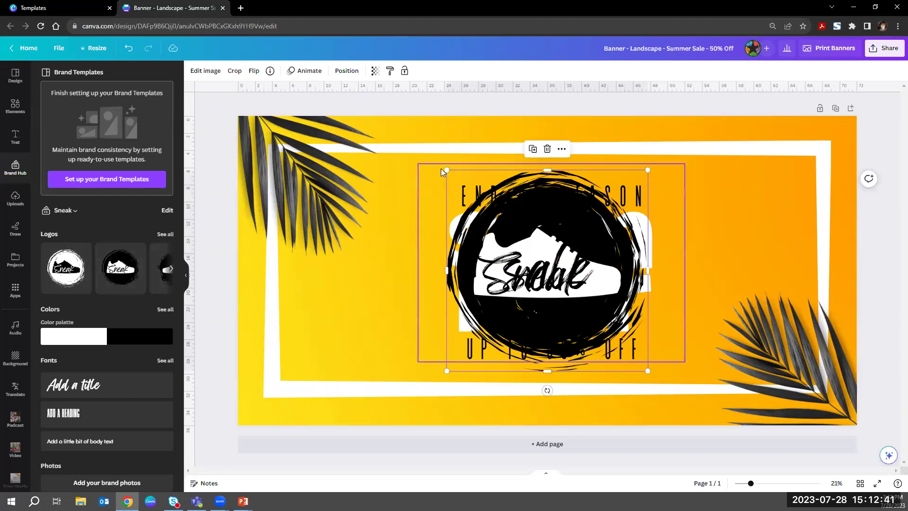
drag(445, 170, 558, 309)
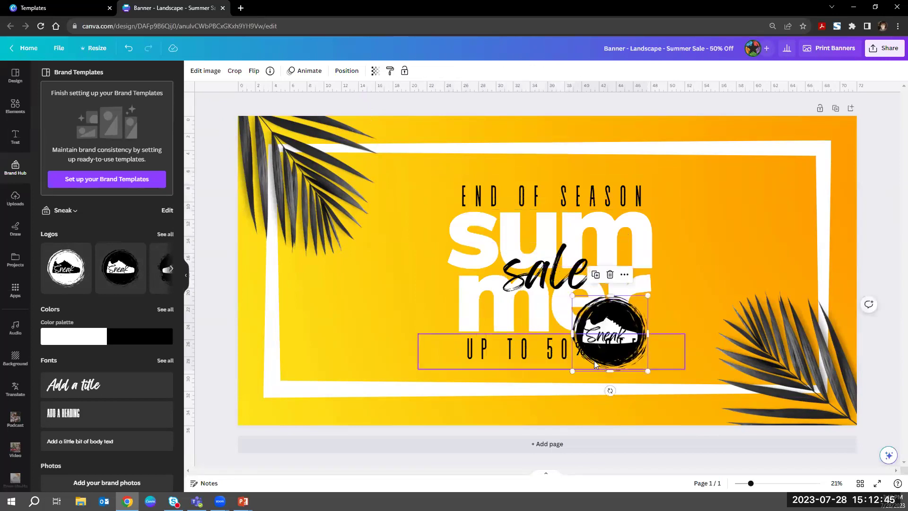
drag(599, 362, 762, 257)
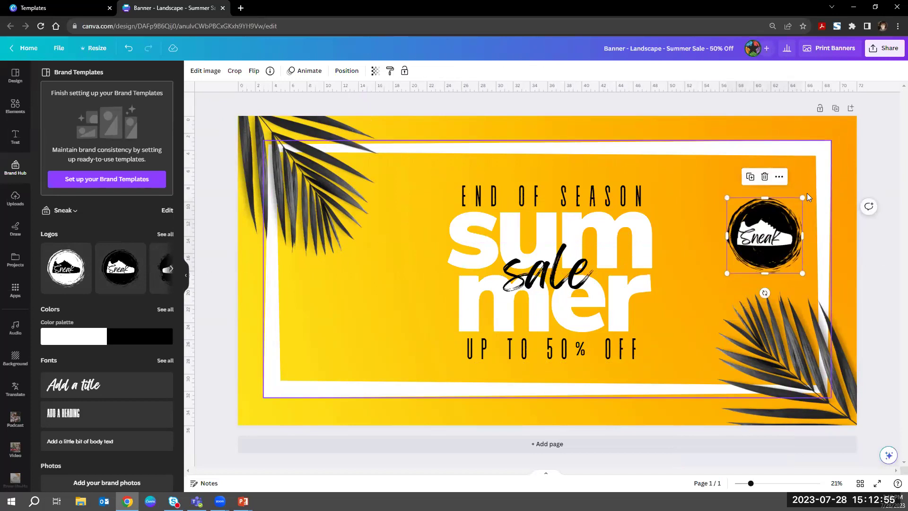
drag(802, 197, 778, 222)
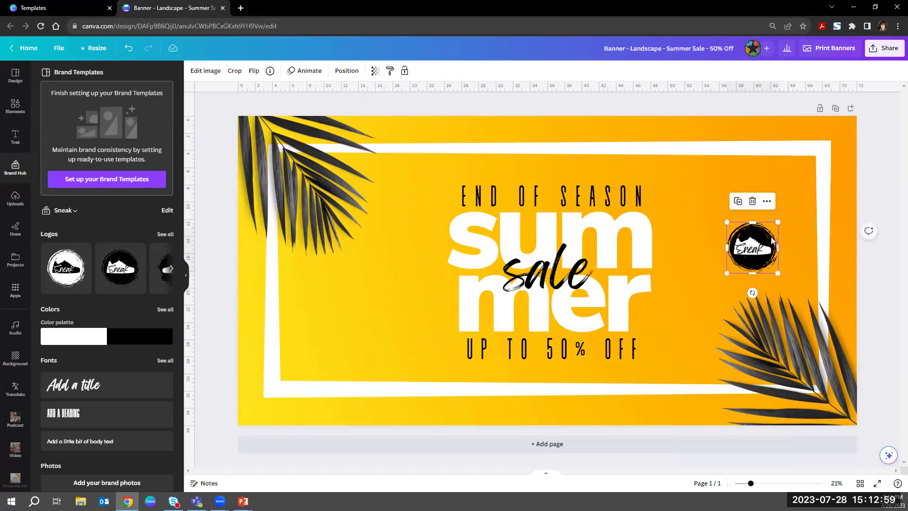
drag(759, 262, 764, 213)
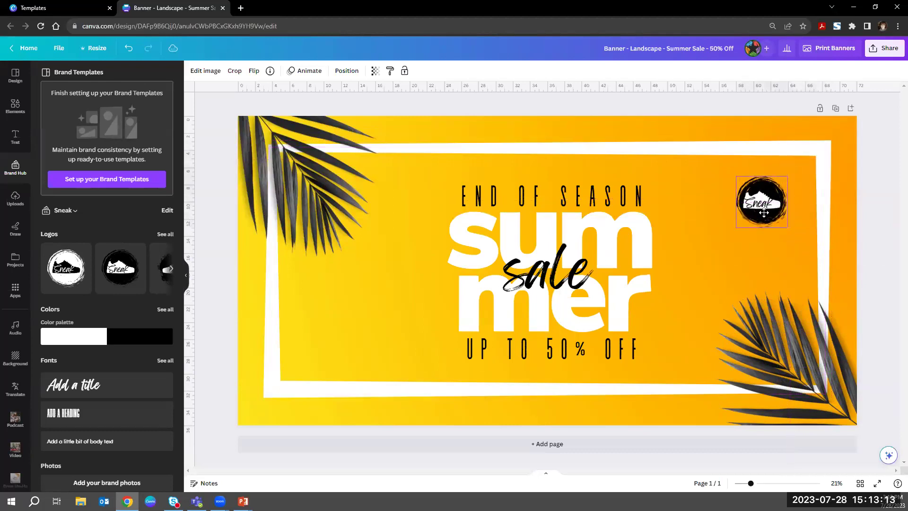
Step: Delete the white frame from the banner and move the Sneak logo to the top center above END OF SEASON
click(785, 149)
key(Delete)
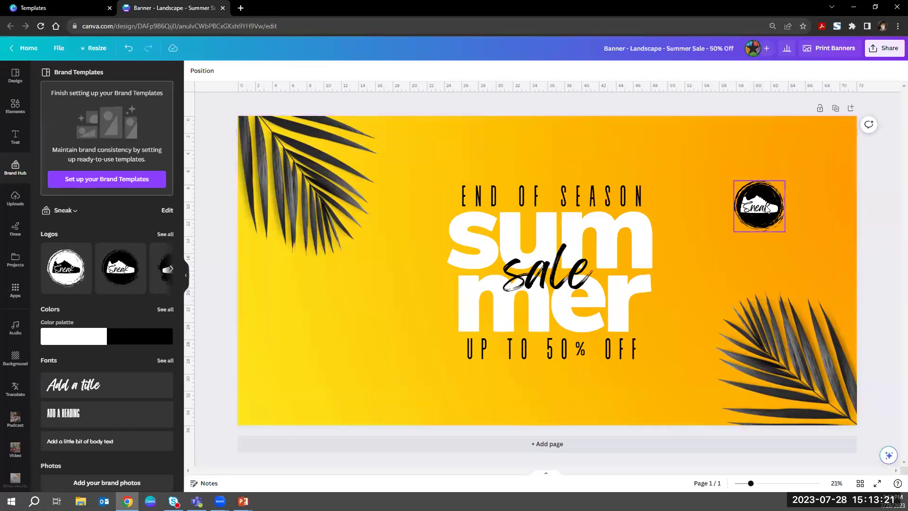
drag(767, 210, 555, 171)
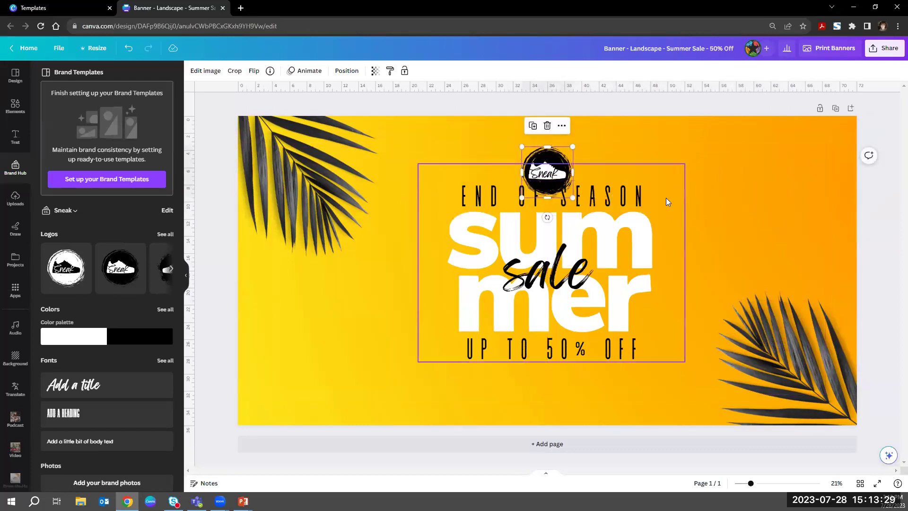
Step: Select the headline elements together, excluding the palm leaf and the logo, and move them down below the Sneak logo
drag(702, 197, 500, 365)
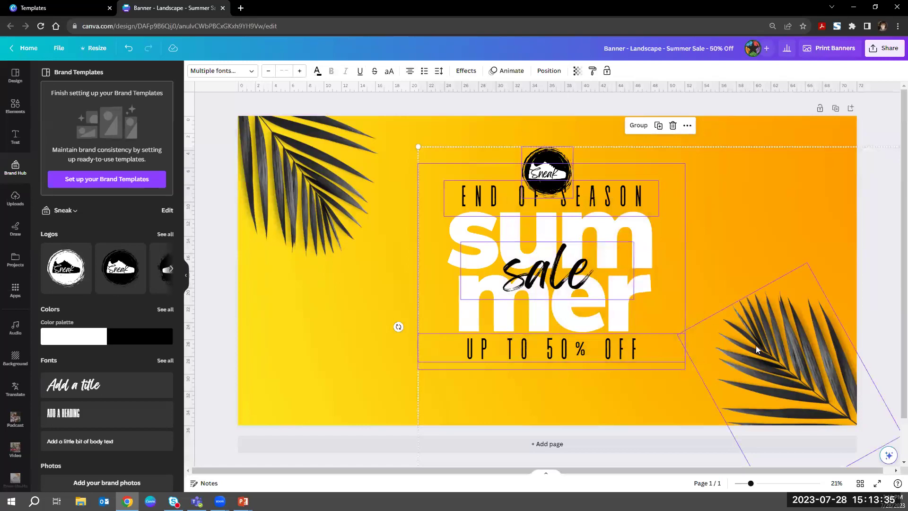
shift+click(777, 347)
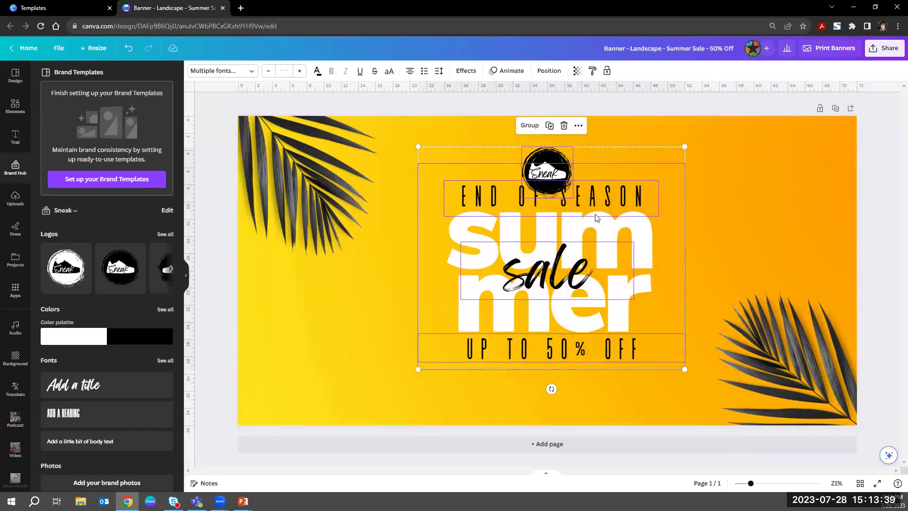
shift+click(559, 160)
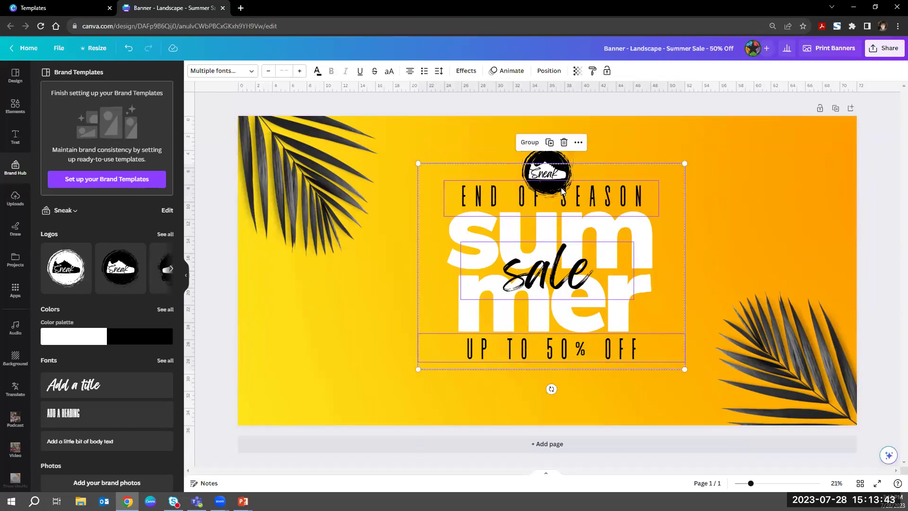
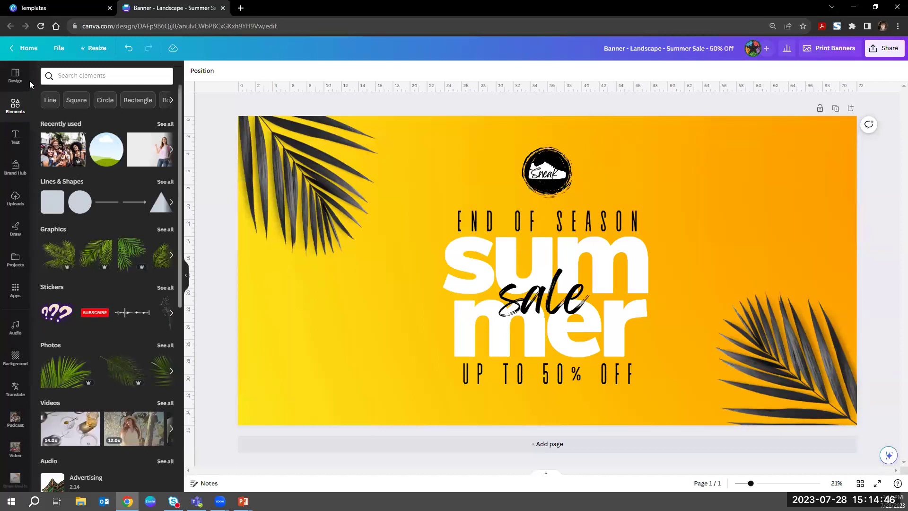
Step: Search the elements library for summer and limit the results to photos
click(71, 75)
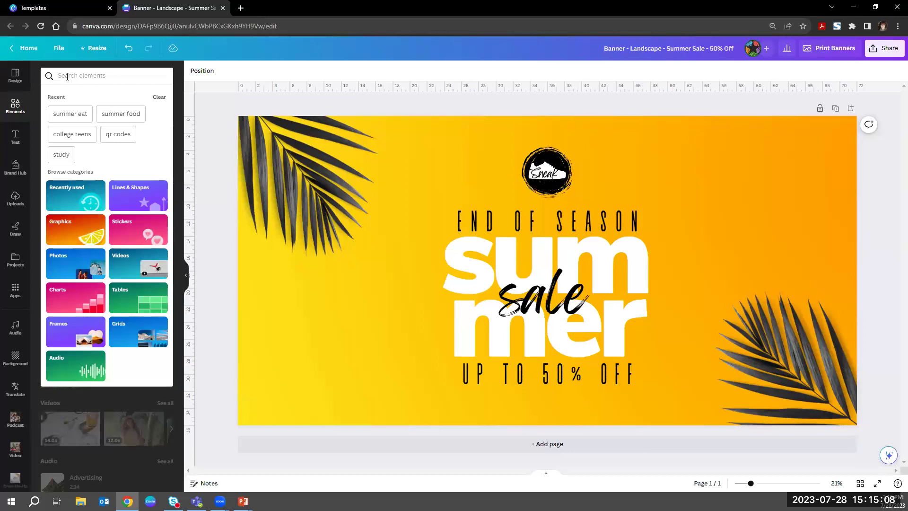
text(summer)
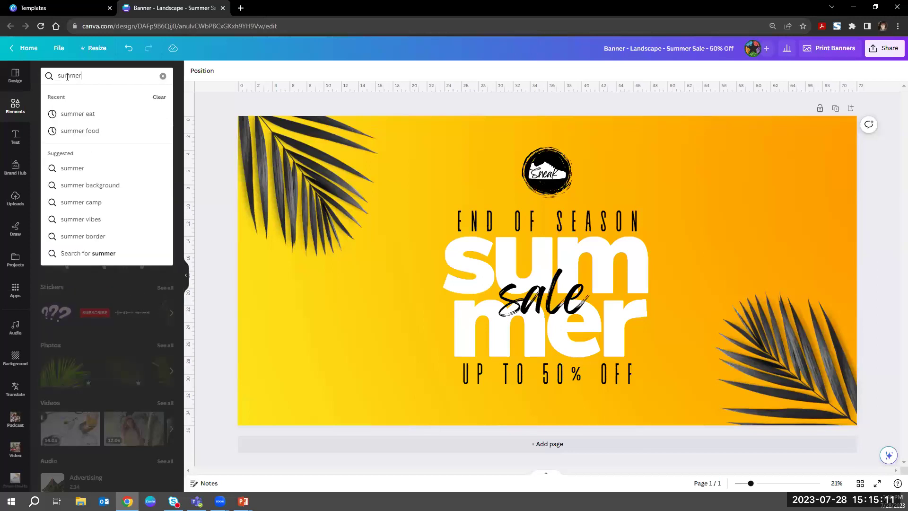
key(Return)
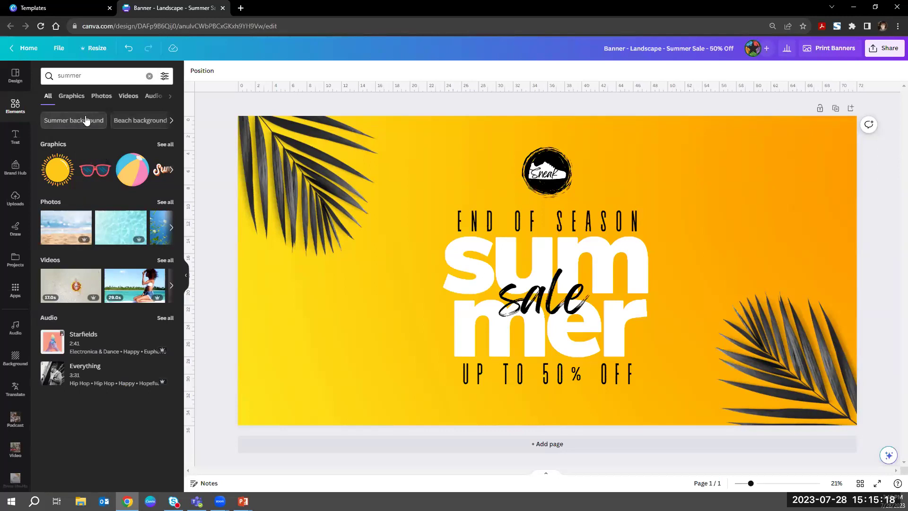
click(108, 98)
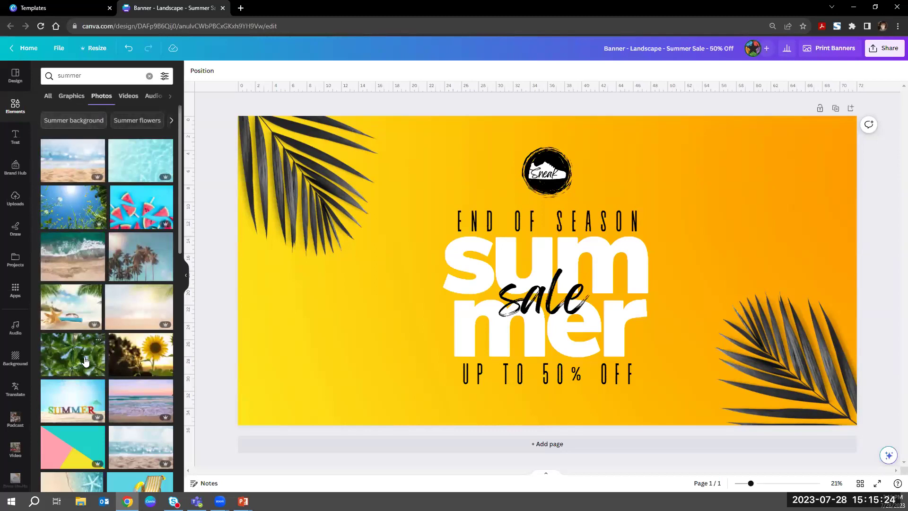
Step: Look through the summer photos for an image that suits the sale banner
scroll(83, 362, down, 10)
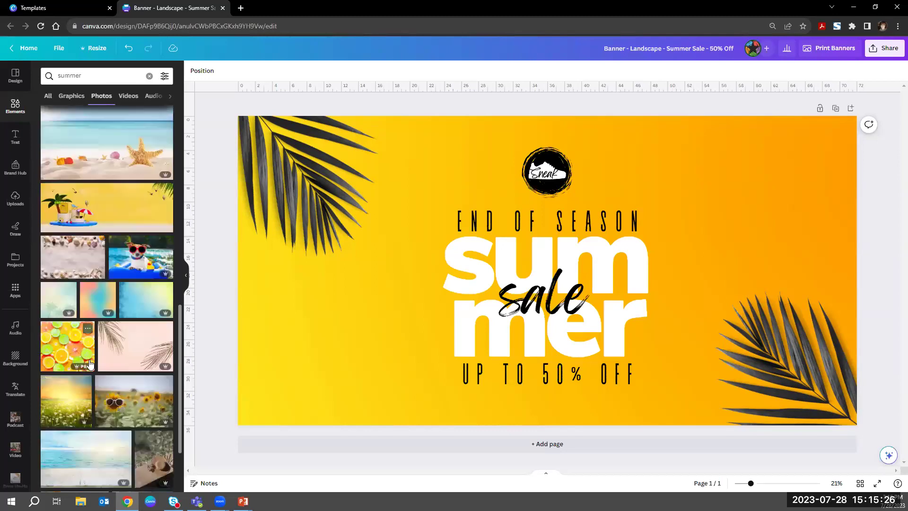
scroll(105, 318, up, 5)
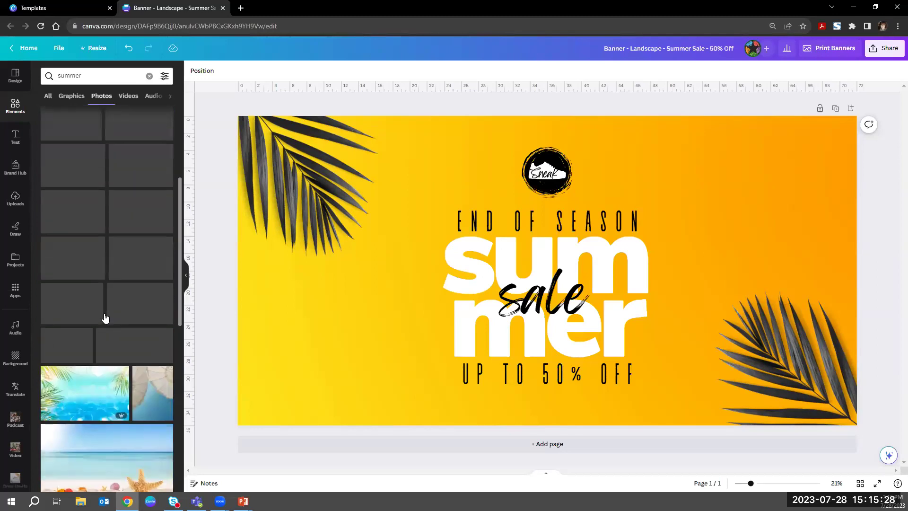
scroll(105, 318, up, 5)
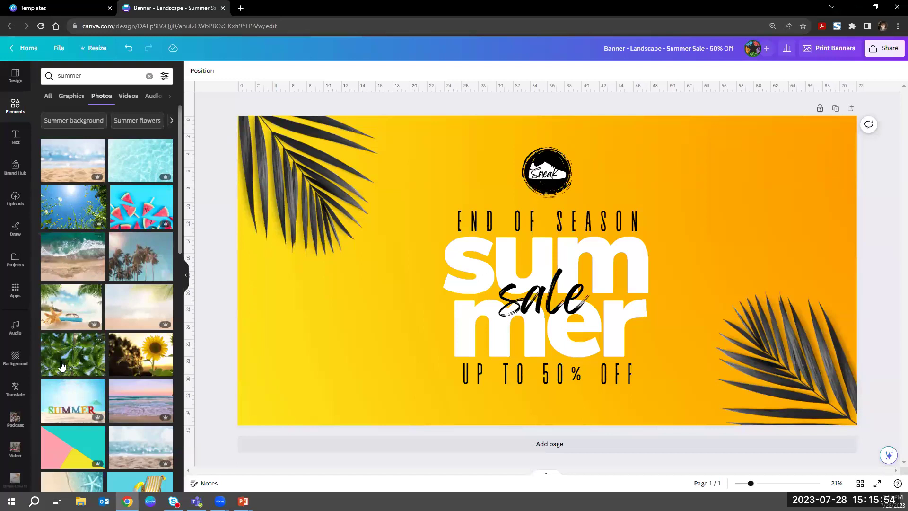
scroll(127, 366, down, 6)
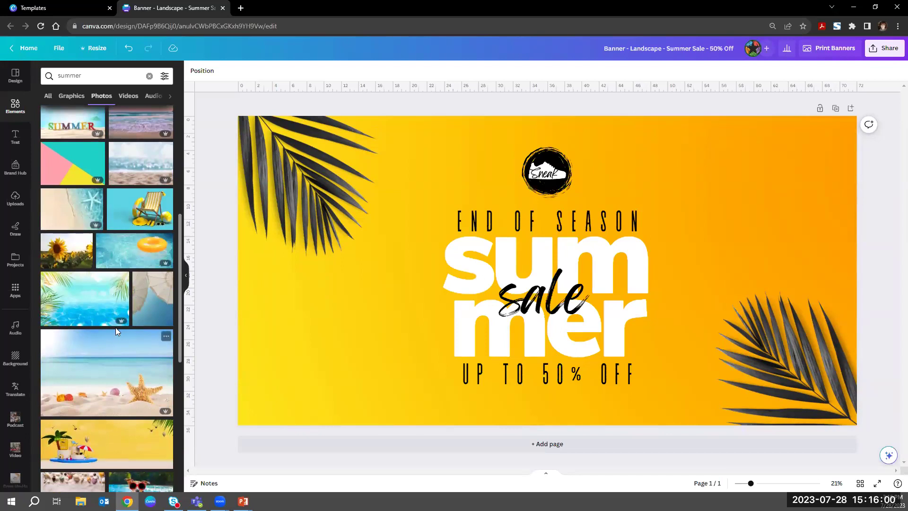
scroll(112, 327, down, 4)
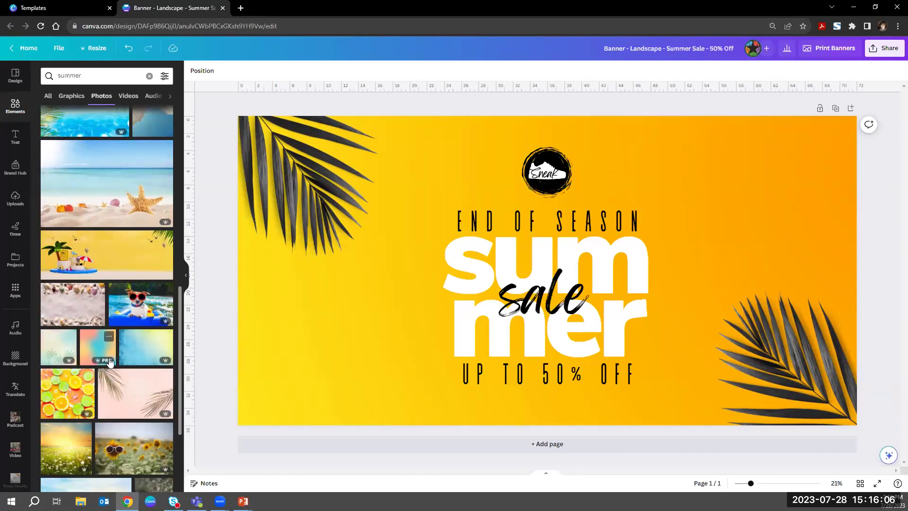
scroll(126, 353, down, 2)
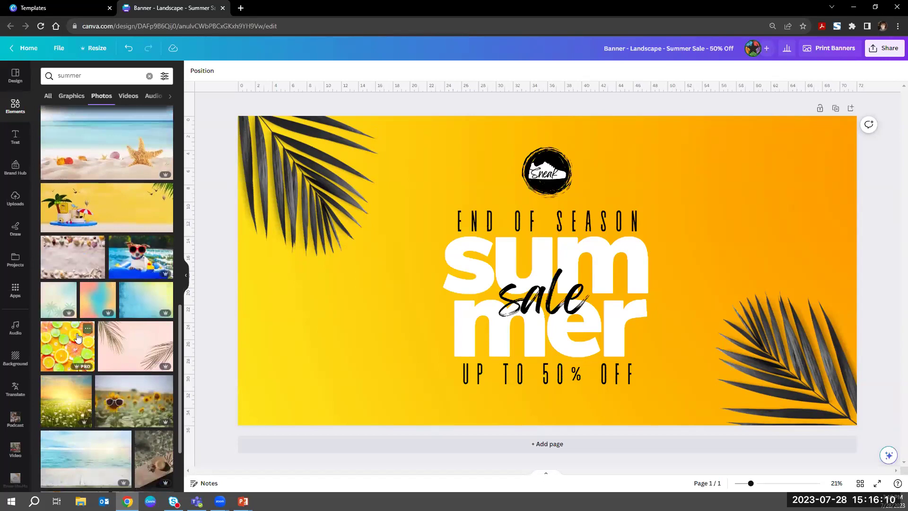
scroll(100, 315, down, 1)
scroll(101, 315, down, 2)
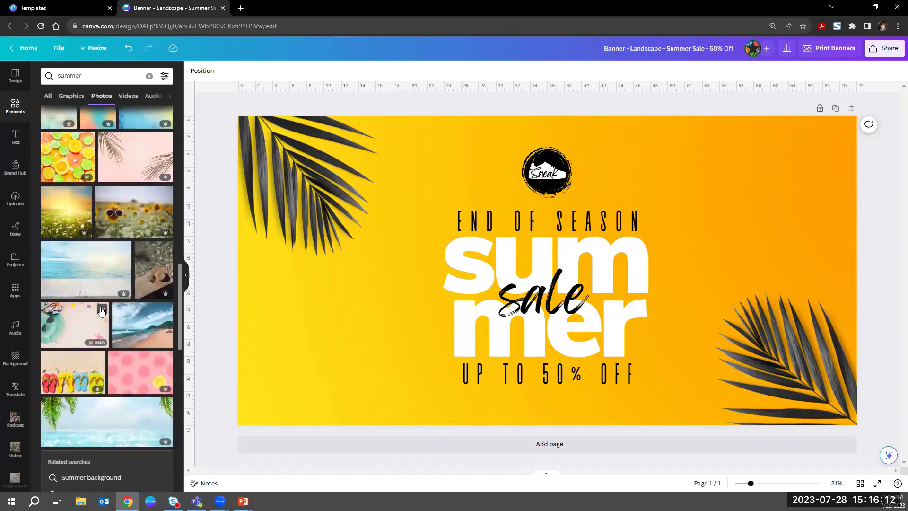
scroll(100, 310, down, 2)
scroll(114, 319, down, 5)
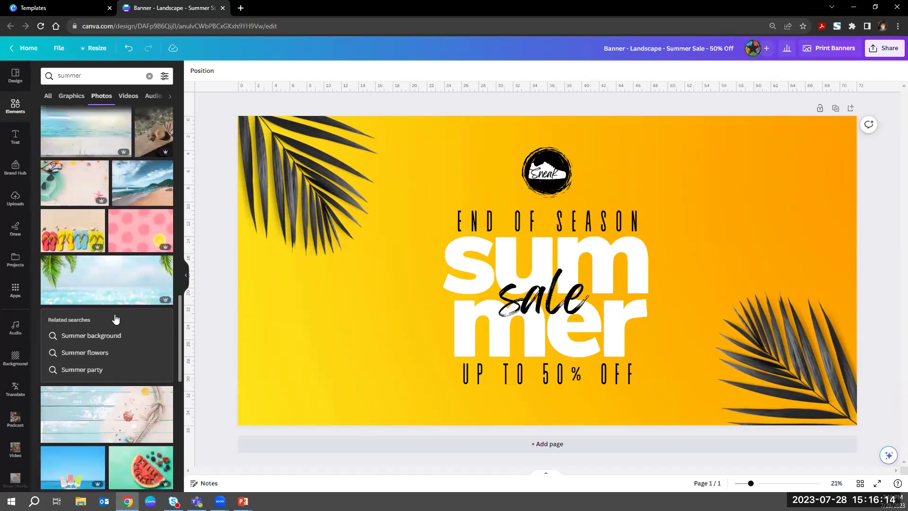
mouse_move(114, 314)
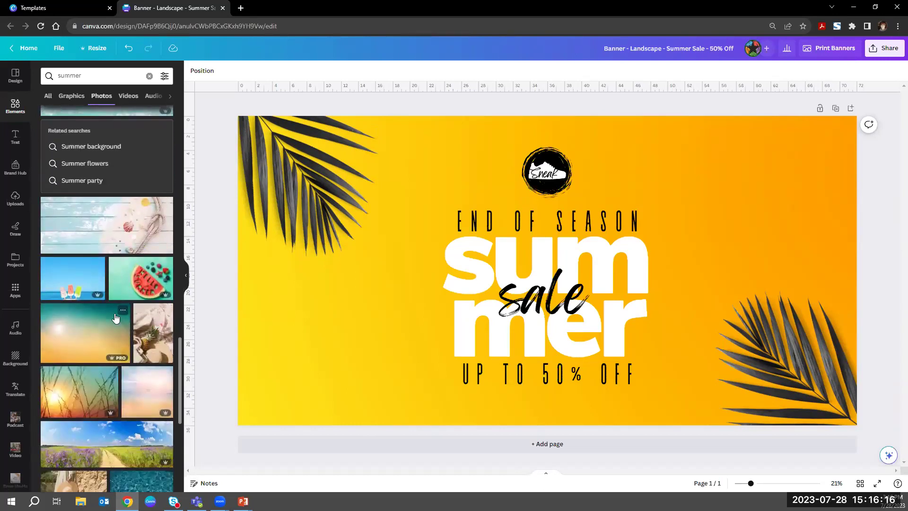
scroll(115, 317, down, 5)
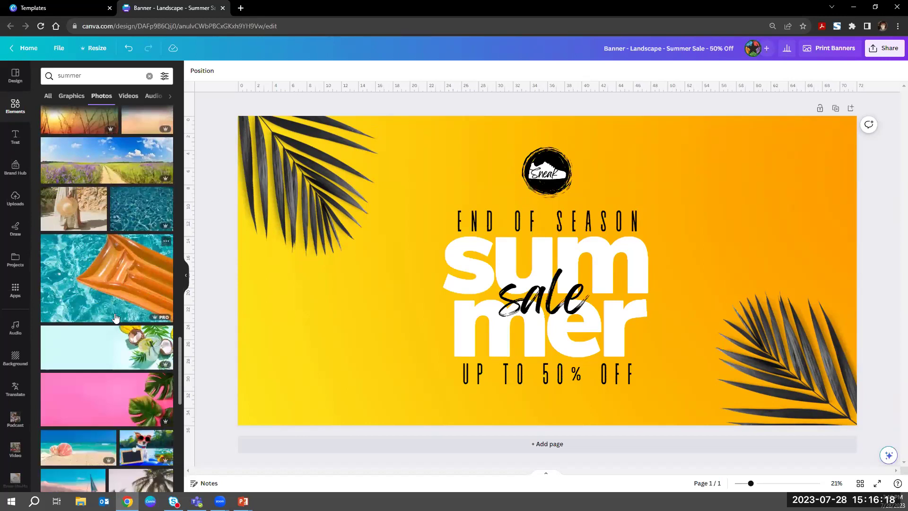
scroll(115, 317, down, 1)
scroll(115, 316, down, 3)
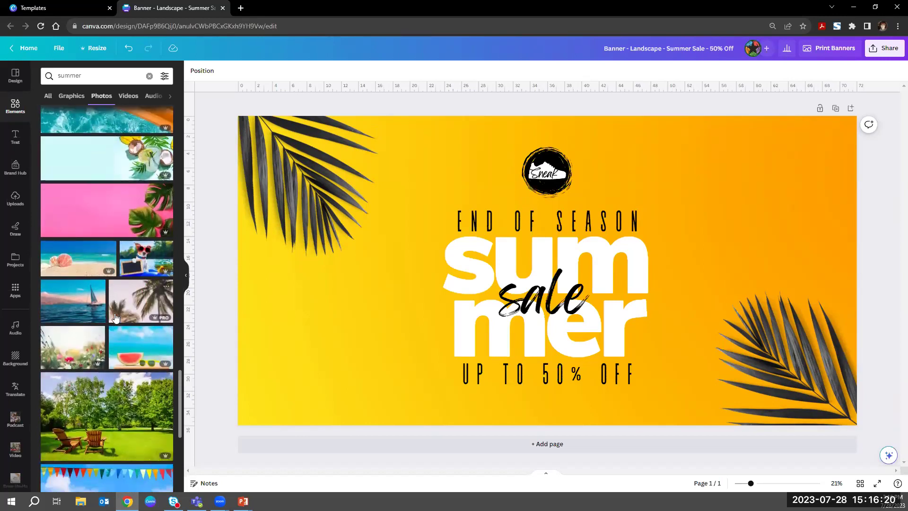
mouse_move(142, 220)
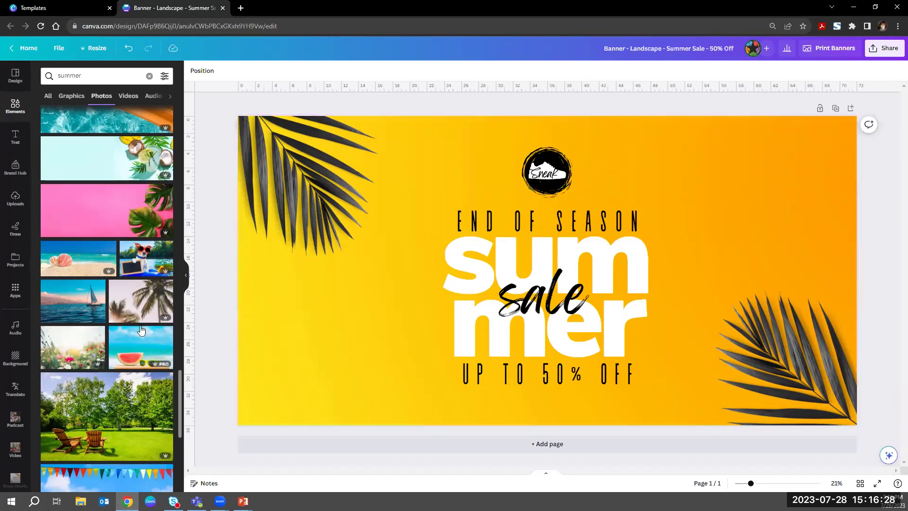
scroll(135, 326, down, 2)
scroll(135, 324, down, 4)
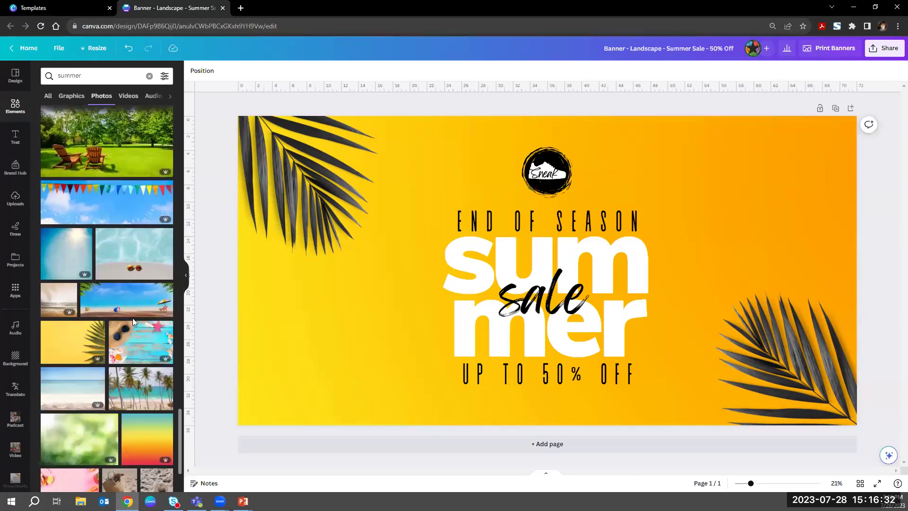
Step: Browse further through the summer photo results for a beach-themed picture that fits the yellow banner
scroll(131, 317, down, 3)
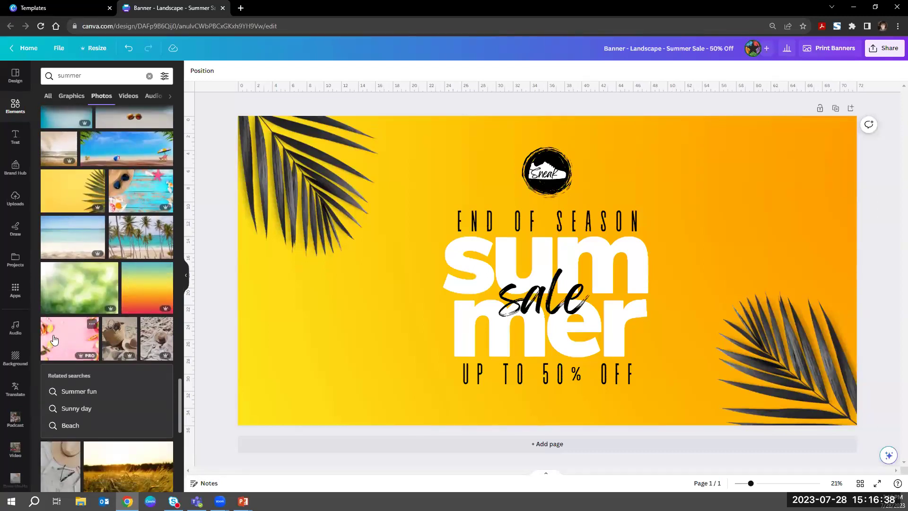
drag(54, 340, 76, 336)
scroll(102, 334, down, 7)
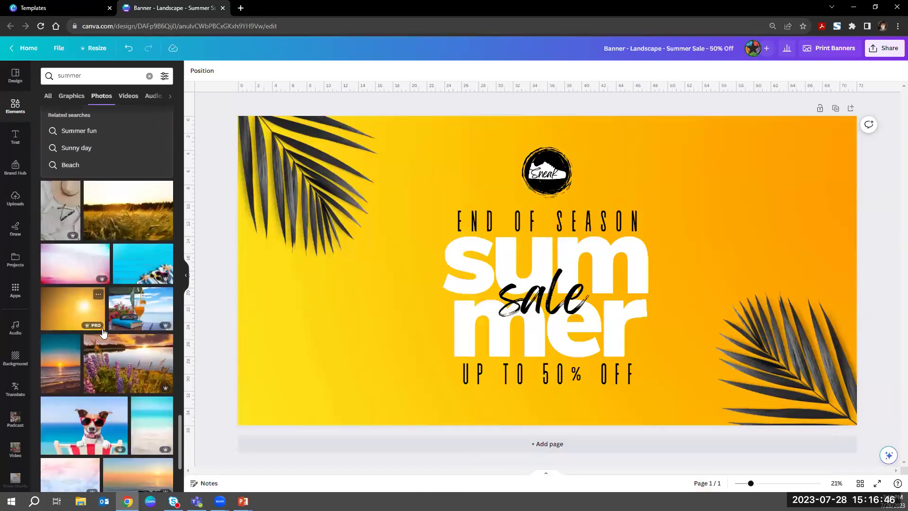
scroll(102, 331, down, 4)
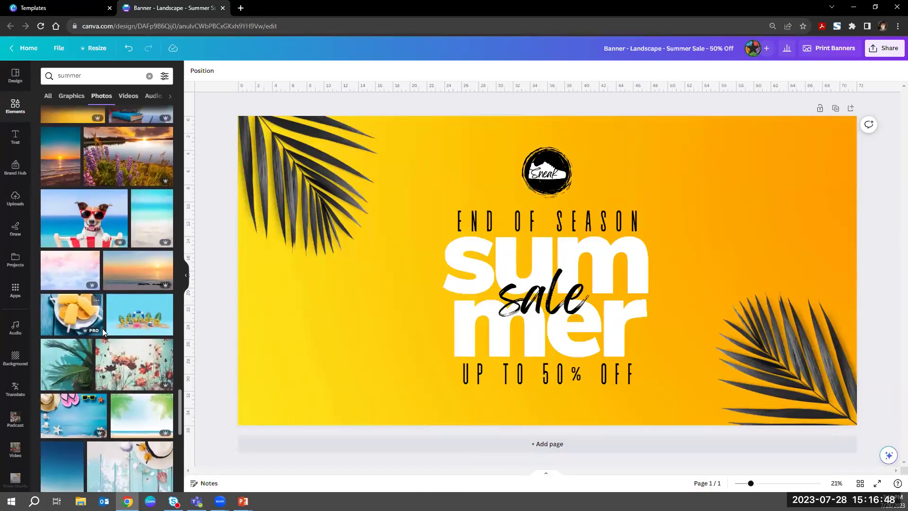
scroll(121, 253, down, 3)
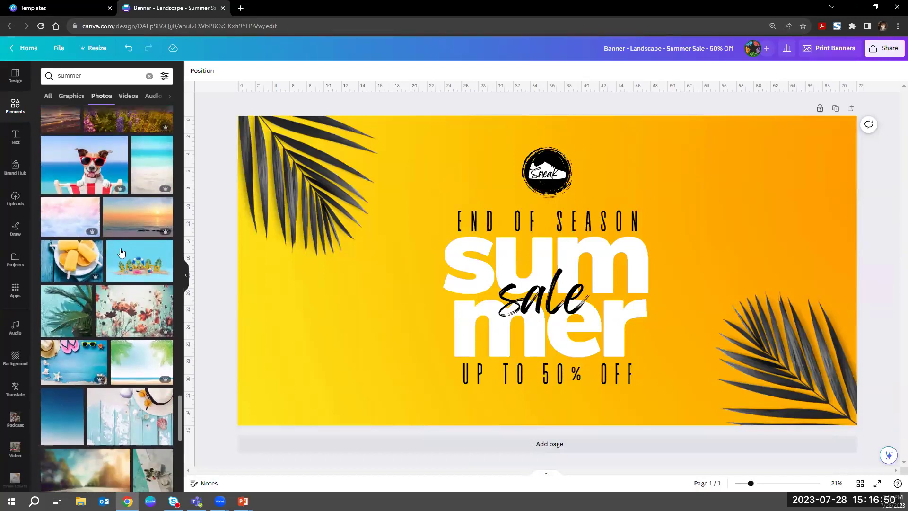
scroll(121, 254, down, 5)
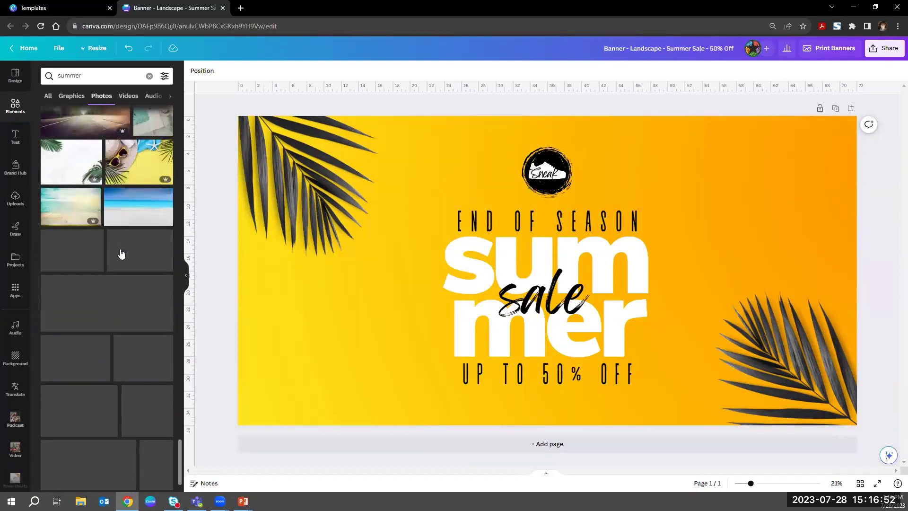
scroll(133, 307, down, 5)
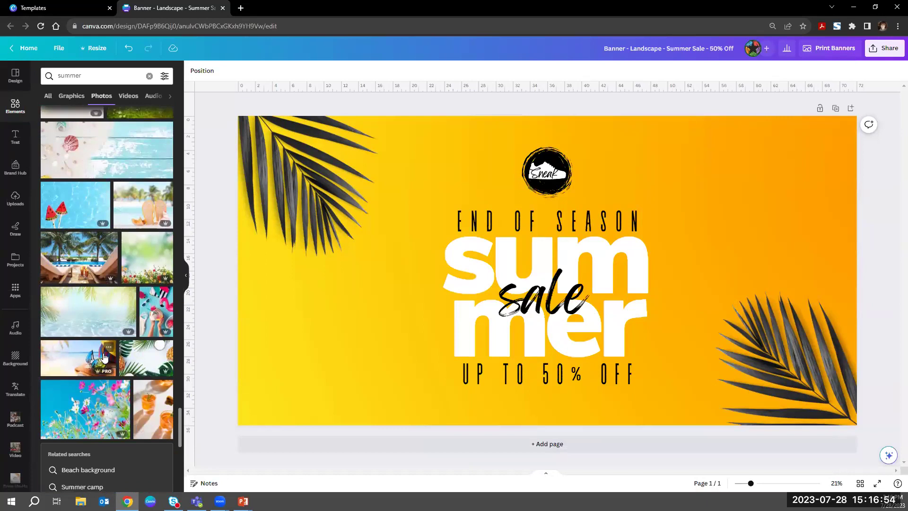
scroll(103, 353, down, 5)
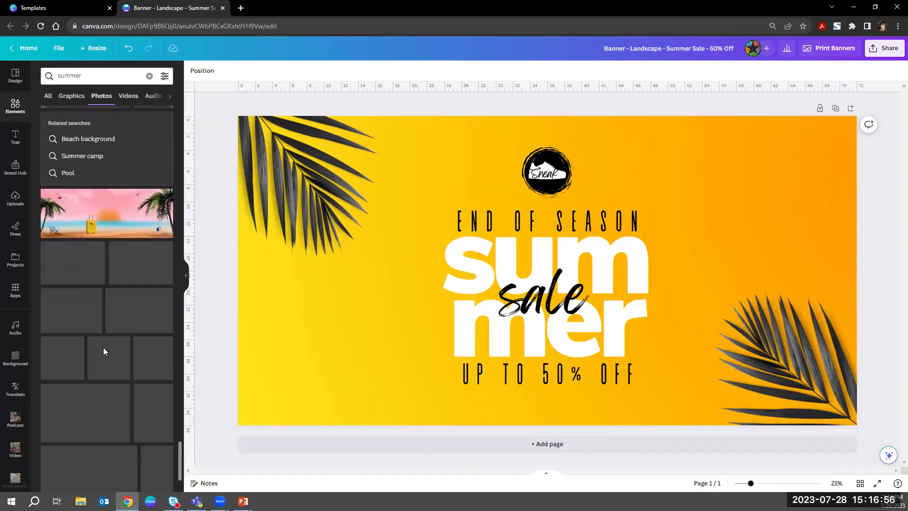
scroll(103, 347, down, 5)
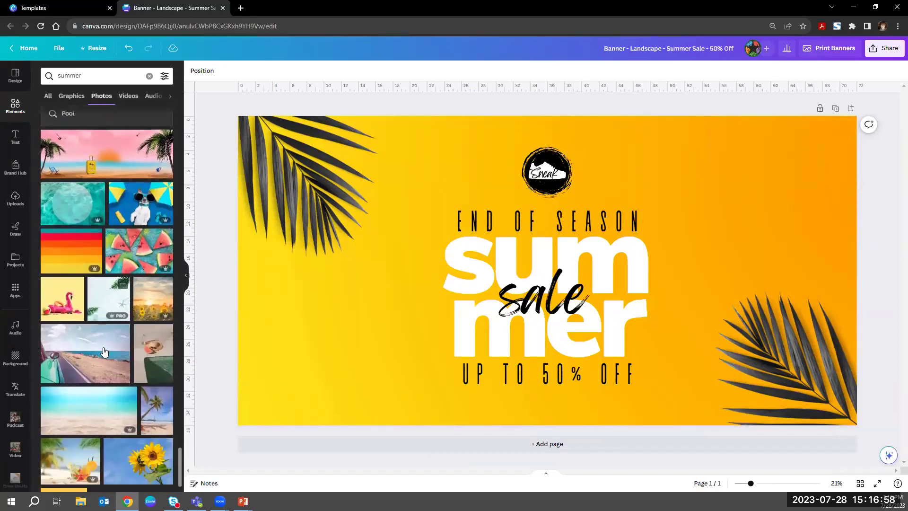
scroll(104, 350, down, 3)
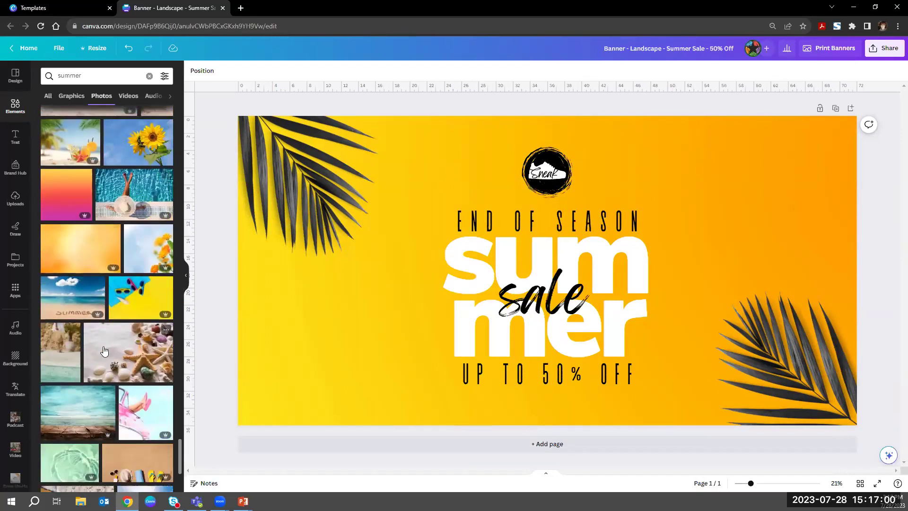
scroll(104, 350, down, 7)
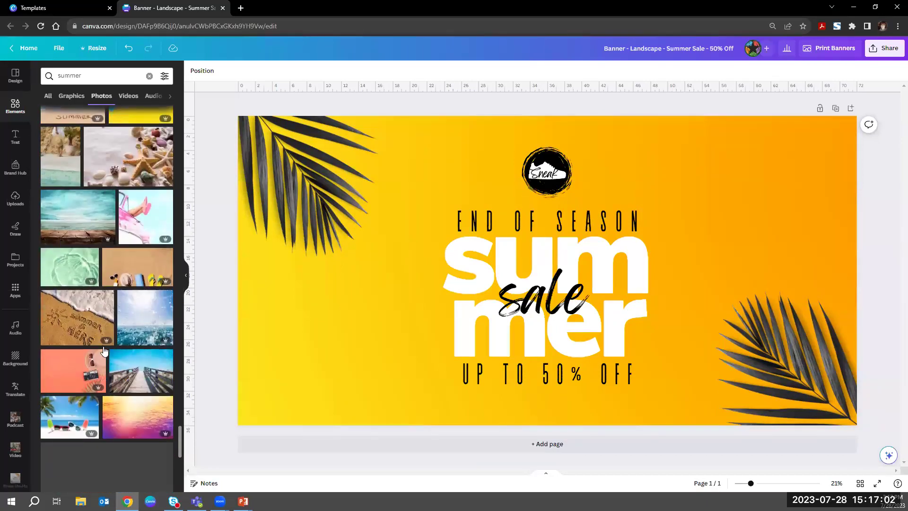
scroll(104, 350, down, 6)
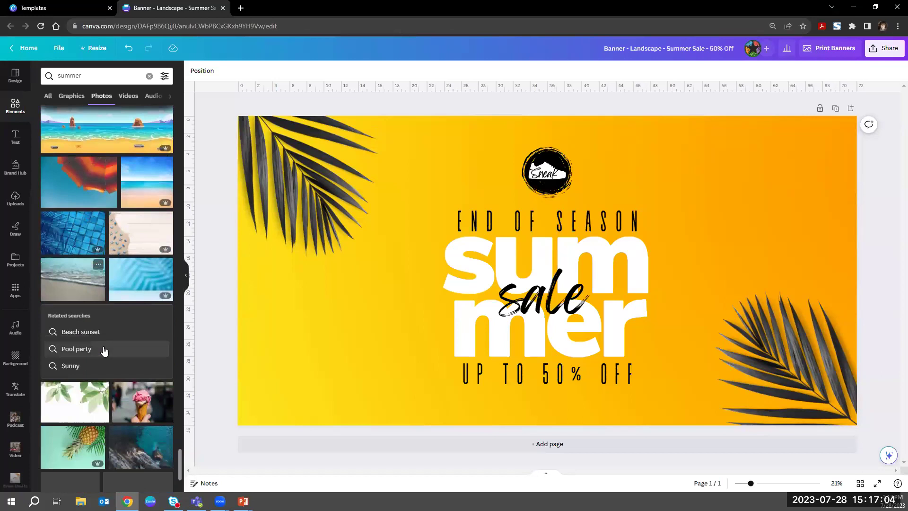
scroll(103, 346, down, 2)
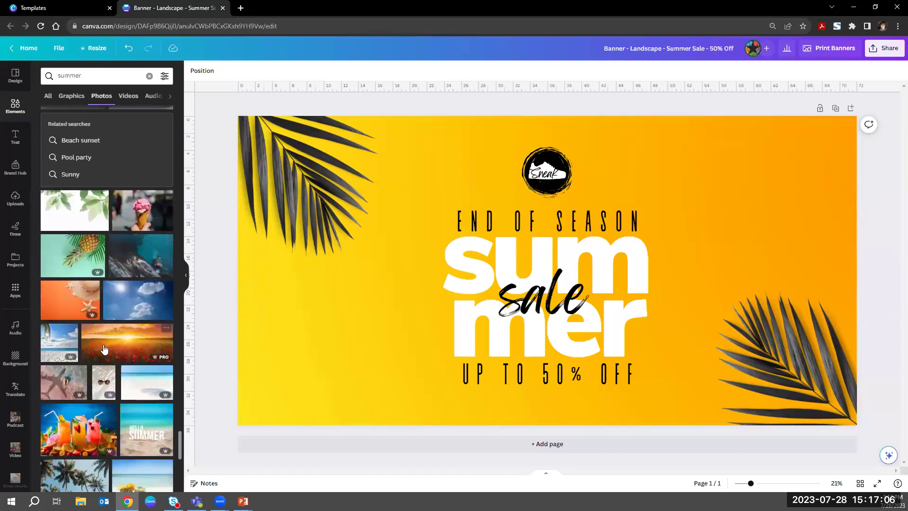
scroll(105, 348, down, 8)
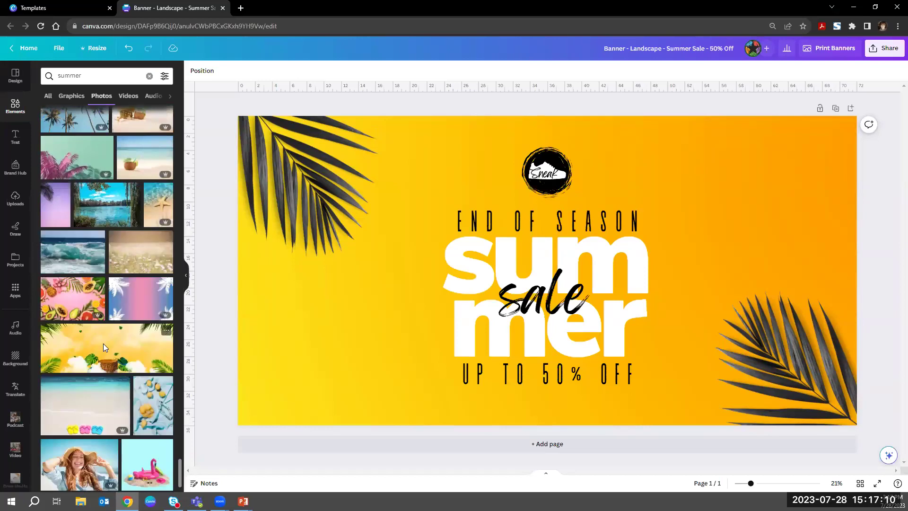
scroll(103, 347, down, 5)
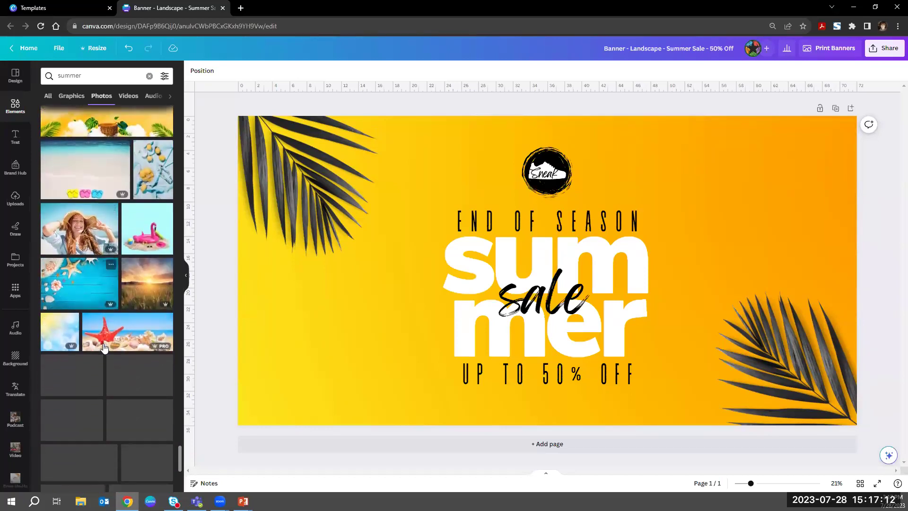
Step: Place the pink flamingo float photo on the left side of the banner and remove its background with Background Remover
click(141, 235)
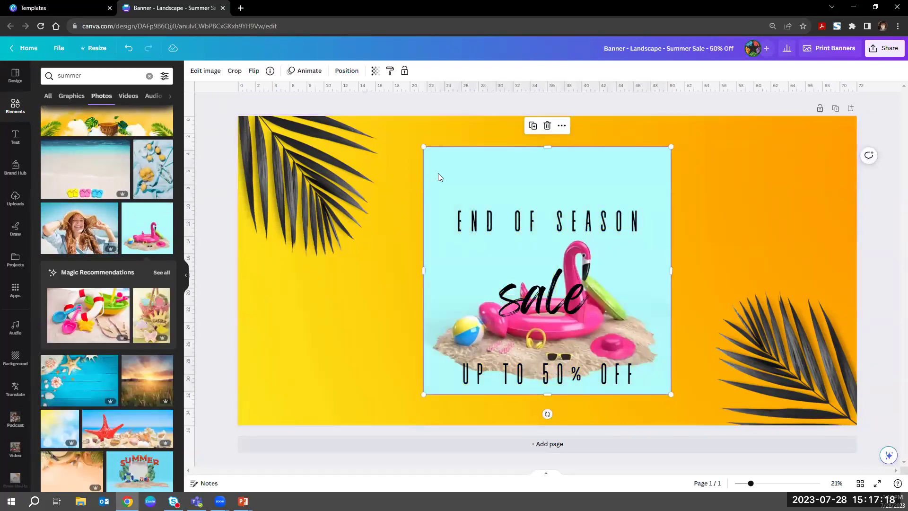
drag(437, 173, 248, 182)
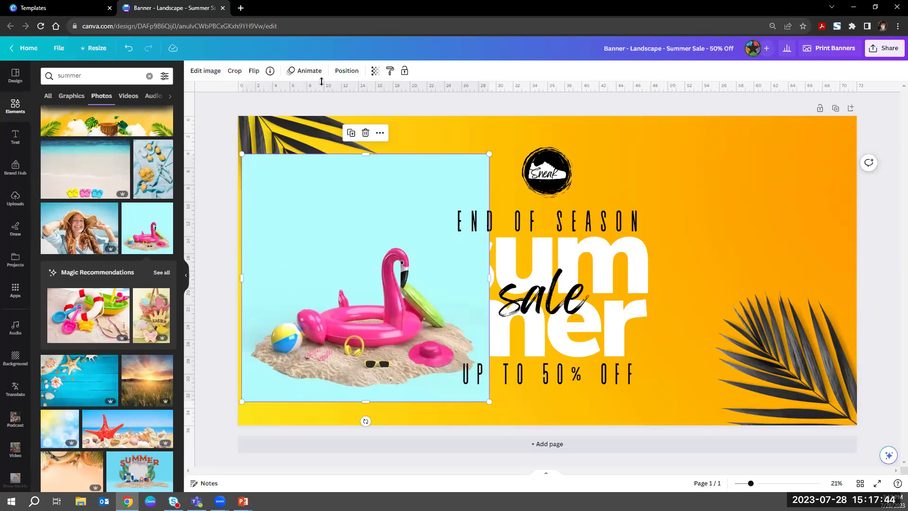
click(206, 71)
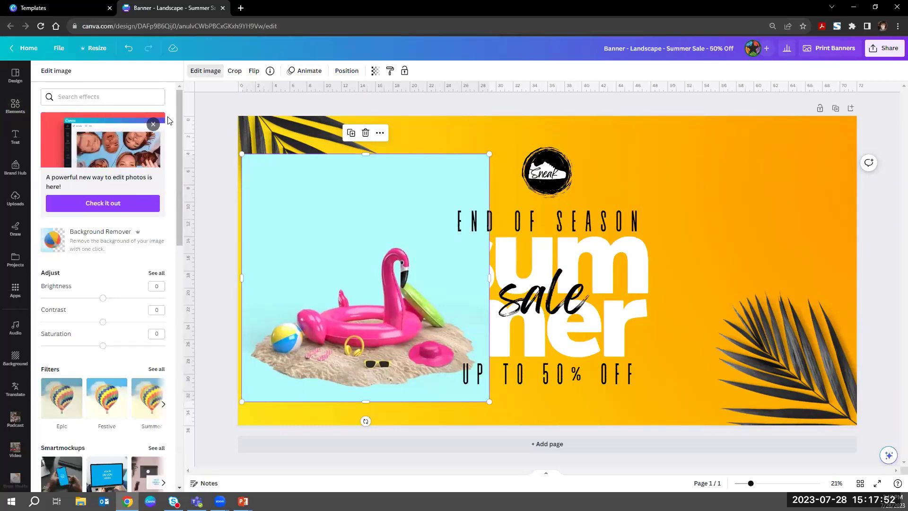
scroll(139, 256, down, 5)
scroll(133, 241, up, 5)
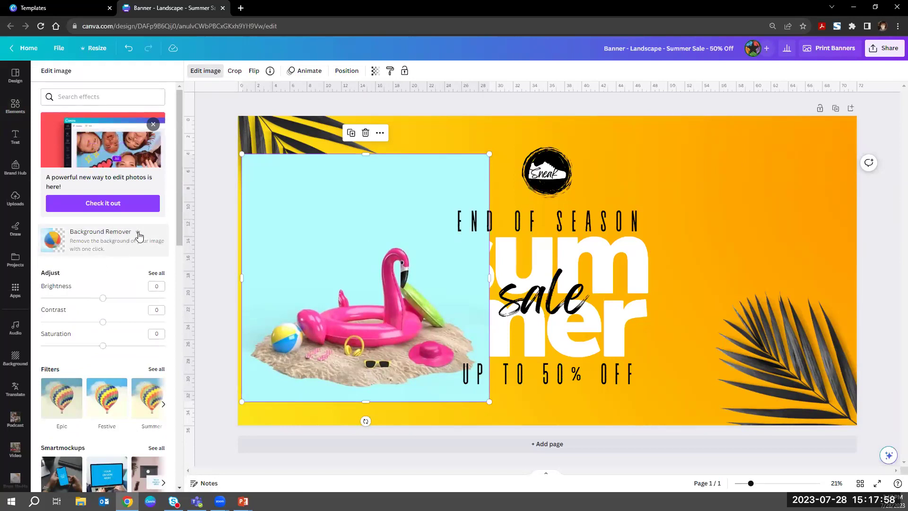
click(109, 250)
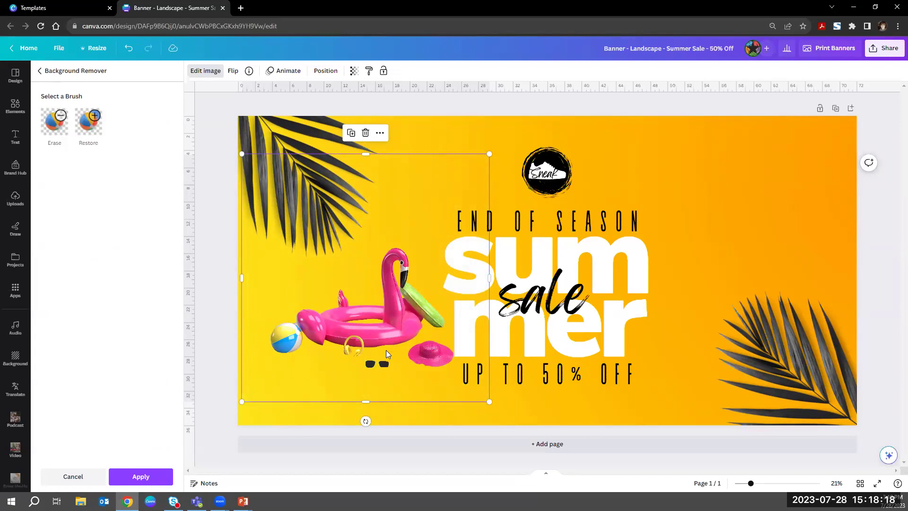
Step: Restore the sand around the flamingo float with the Restore brush at size 25, then switch to a smaller Erase brush
click(95, 127)
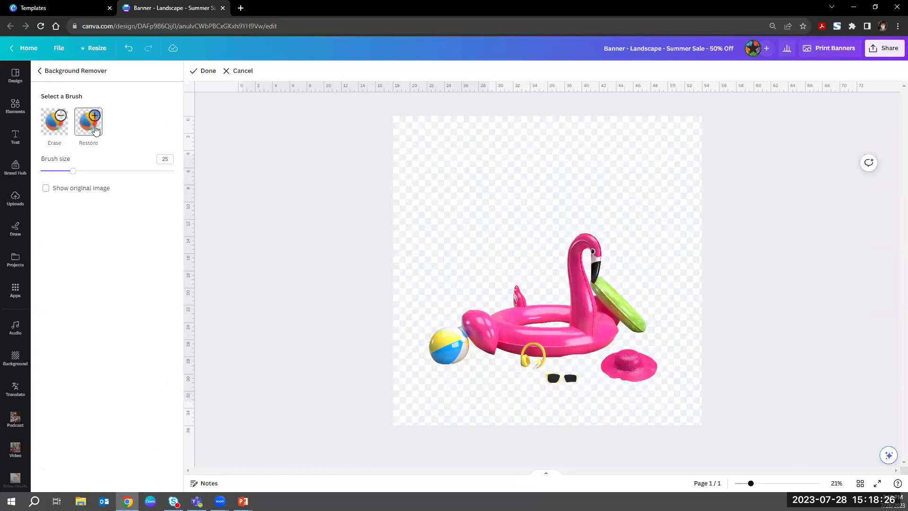
mouse_move(503, 343)
mouse_down()
mouse_move(505, 367)
mouse_move(499, 355)
mouse_move(487, 359)
mouse_move(489, 366)
mouse_move(518, 360)
mouse_move(515, 345)
mouse_move(490, 340)
mouse_move(508, 344)
mouse_move(558, 316)
mouse_move(587, 325)
mouse_move(550, 322)
mouse_move(635, 337)
mouse_move(679, 385)
mouse_move(507, 401)
mouse_move(421, 370)
mouse_move(454, 399)
mouse_move(398, 358)
mouse_move(433, 343)
mouse_move(426, 370)
mouse_move(424, 355)
mouse_move(503, 388)
mouse_move(673, 376)
mouse_move(624, 372)
mouse_move(611, 354)
mouse_move(623, 344)
mouse_move(672, 376)
mouse_move(639, 330)
mouse_move(610, 318)
mouse_move(591, 325)
mouse_move(597, 362)
mouse_move(613, 375)
mouse_move(599, 347)
mouse_move(607, 344)
mouse_move(591, 382)
mouse_move(563, 389)
mouse_move(515, 387)
mouse_move(466, 364)
mouse_move(482, 336)
mouse_move(464, 347)
mouse_move(485, 374)
mouse_move(512, 381)
mouse_move(594, 361)
mouse_up()
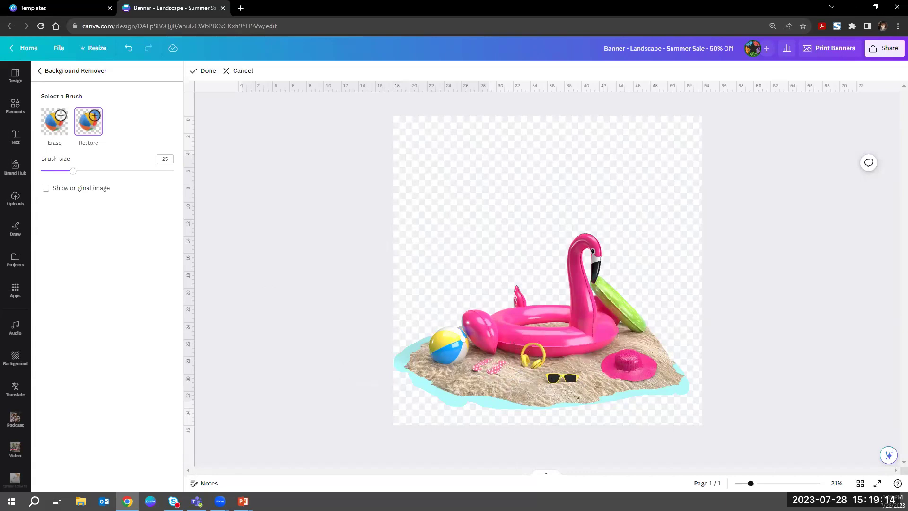
click(61, 129)
click(55, 171)
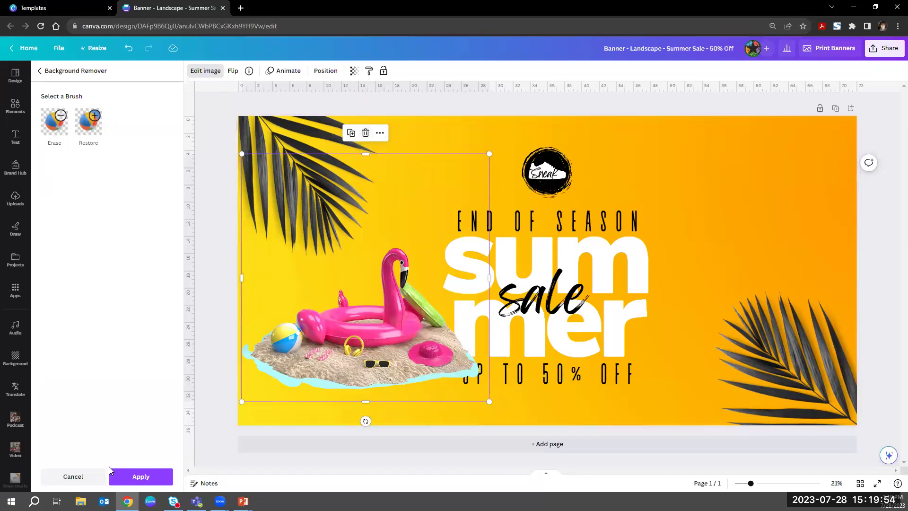
Step: Discard the background removal and delete the flamingo photo from the banner
click(79, 479)
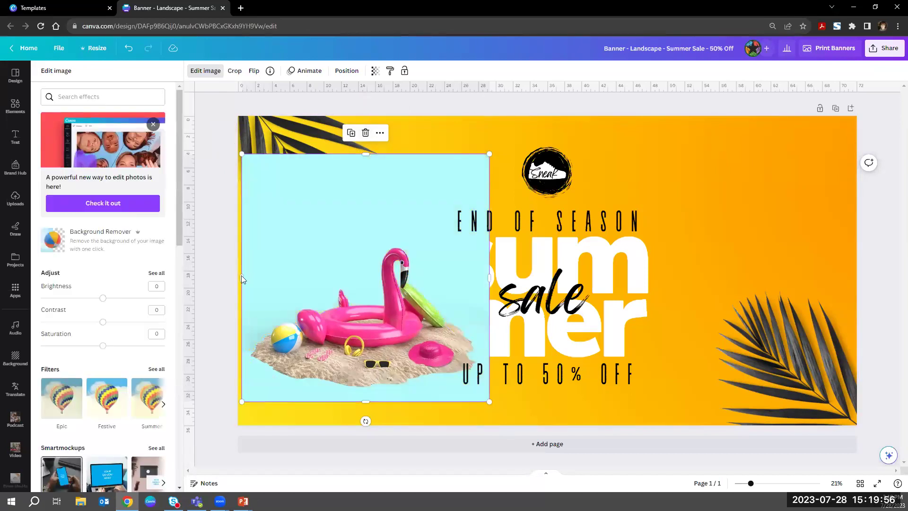
click(367, 133)
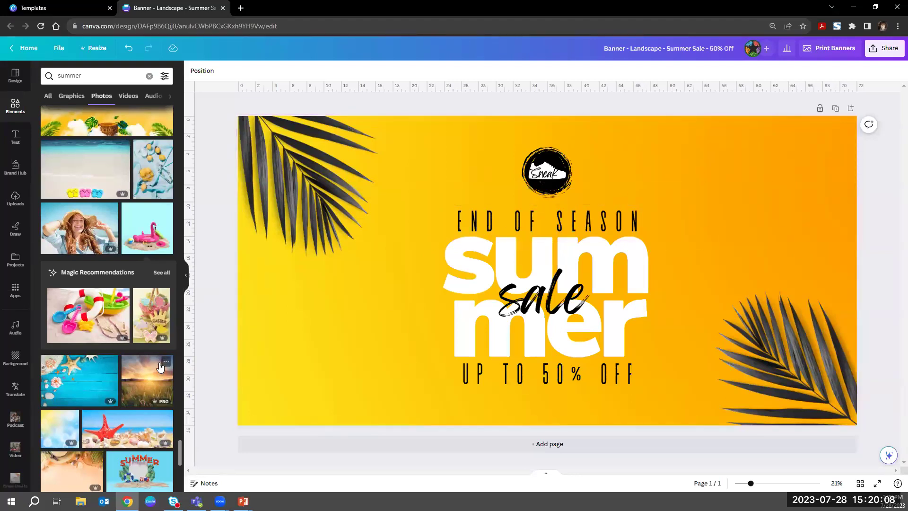
Step: Skim more summer photos and check the banner's format and dimensions in the file details
scroll(158, 369, down, 10)
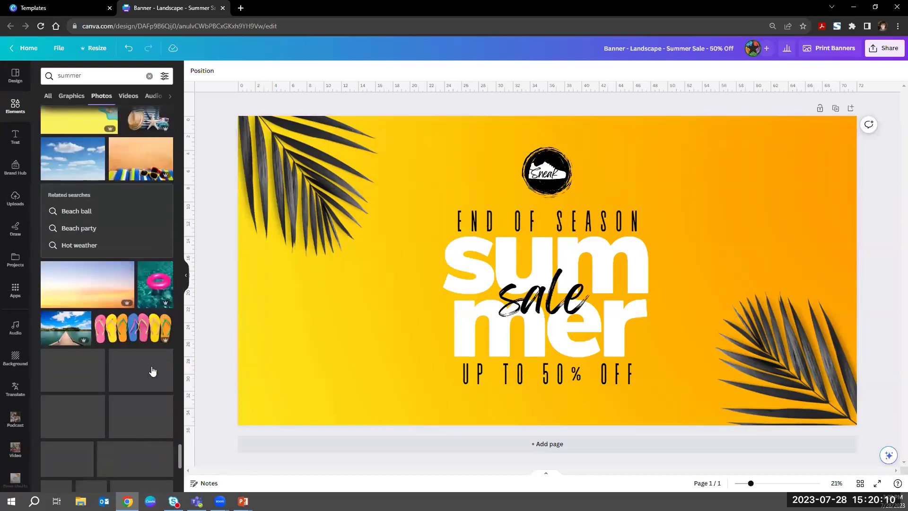
scroll(152, 371, down, 3)
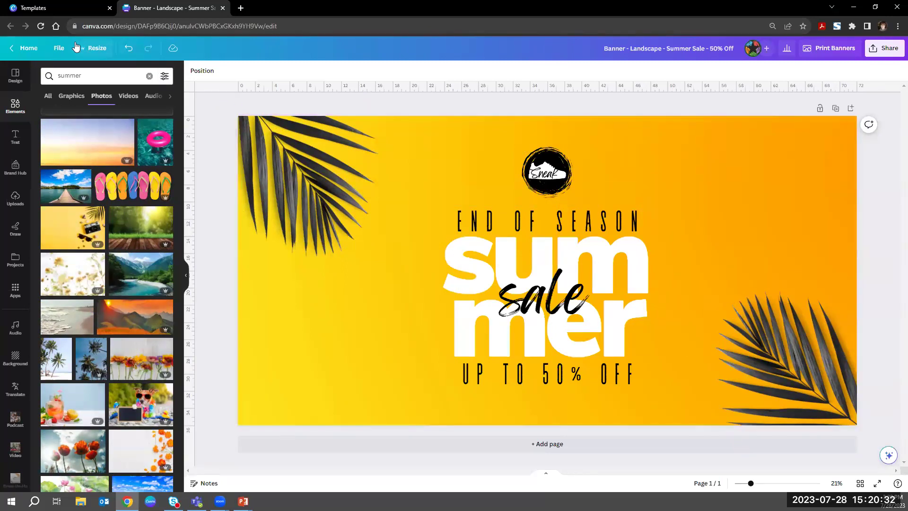
click(61, 48)
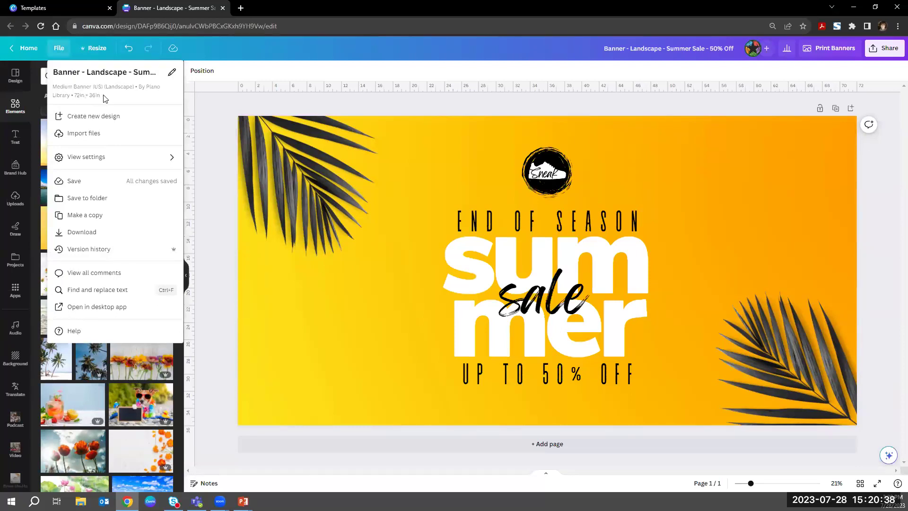
click(319, 72)
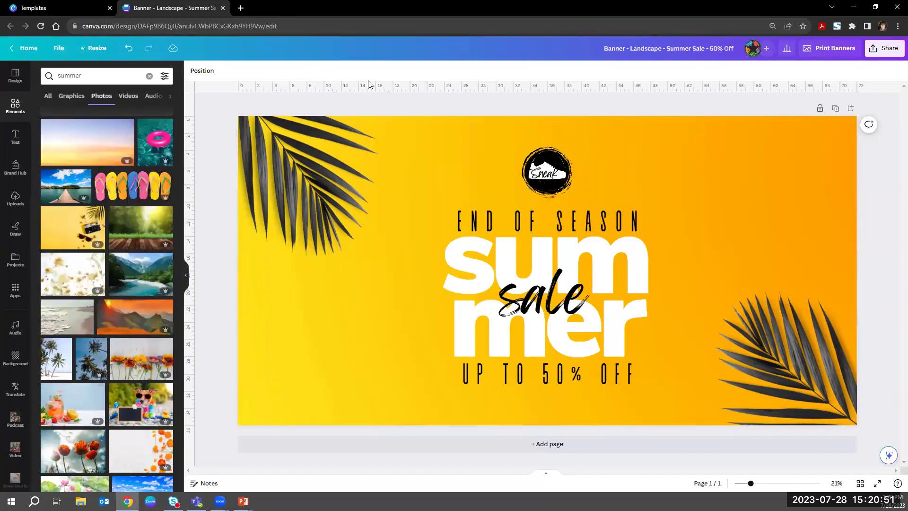
Step: Set the letter spacing of the END OF SEASON text to 296
click(462, 216)
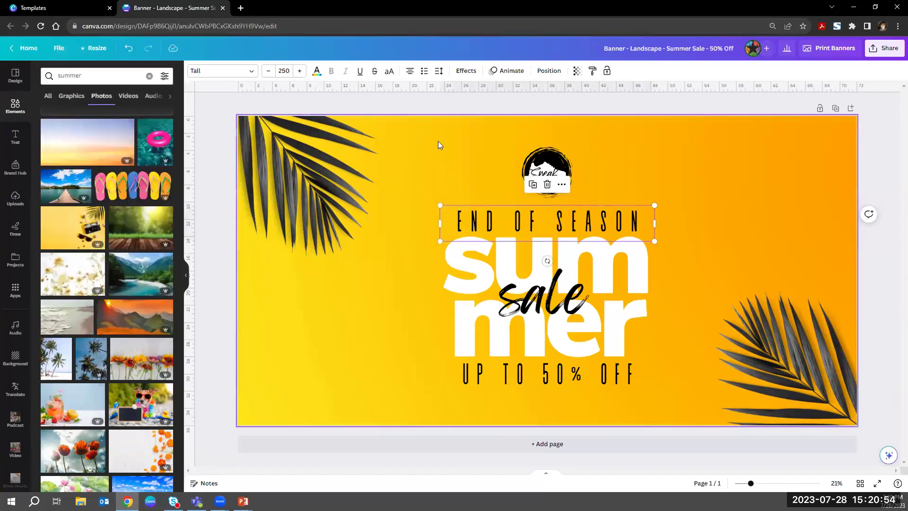
click(442, 72)
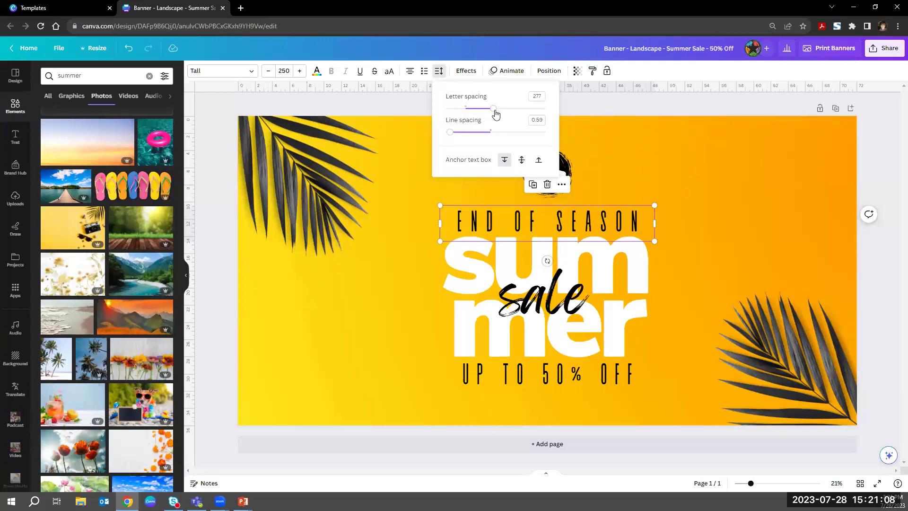
drag(494, 113, 495, 112)
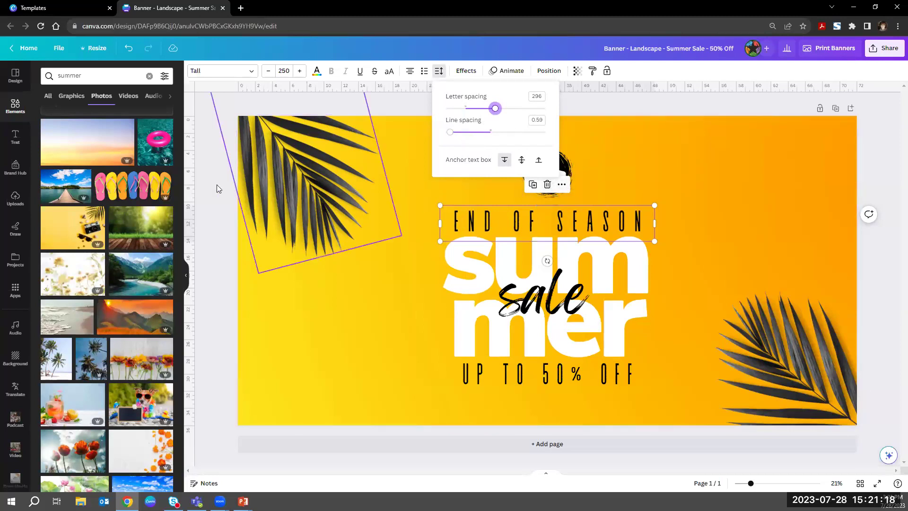
Step: Add a heading in the Sneak brand style and place it in the empty area below the upper-left palm leaf
click(23, 137)
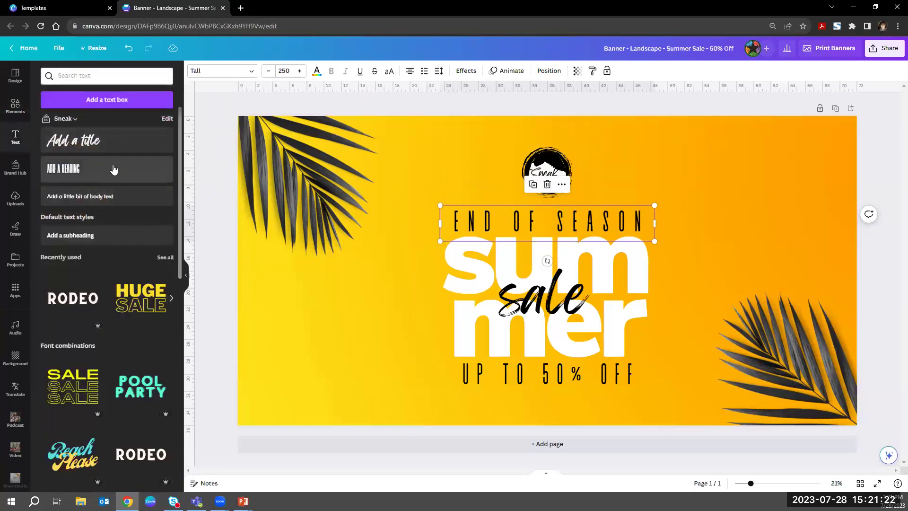
drag(112, 169, 446, 212)
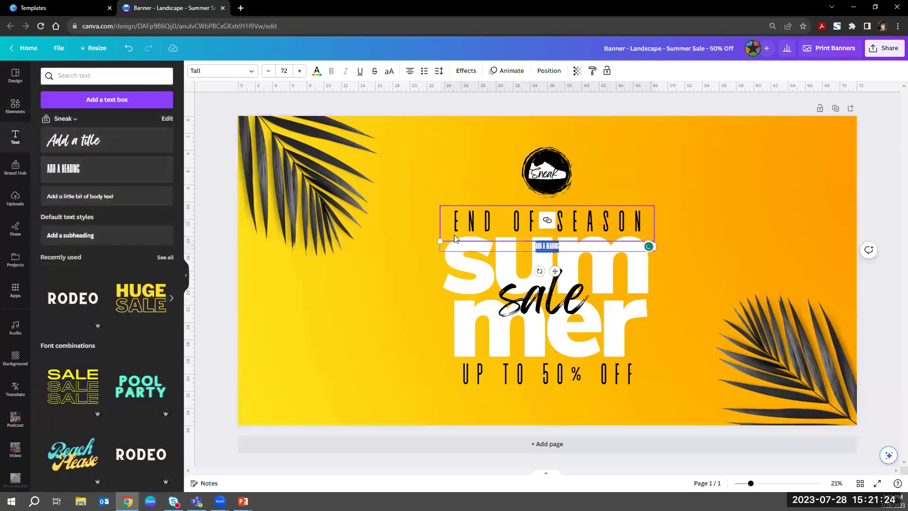
drag(447, 240, 236, 281)
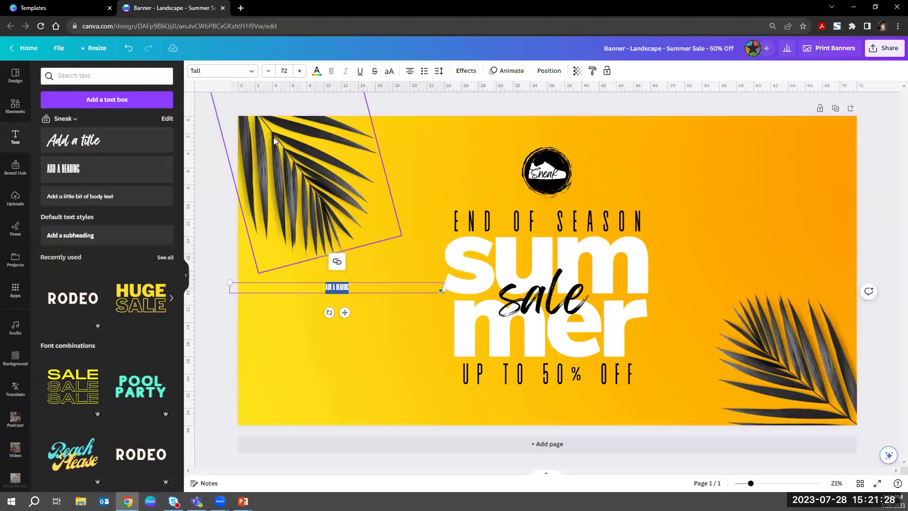
Step: Set the new heading's font size to 300
click(300, 71)
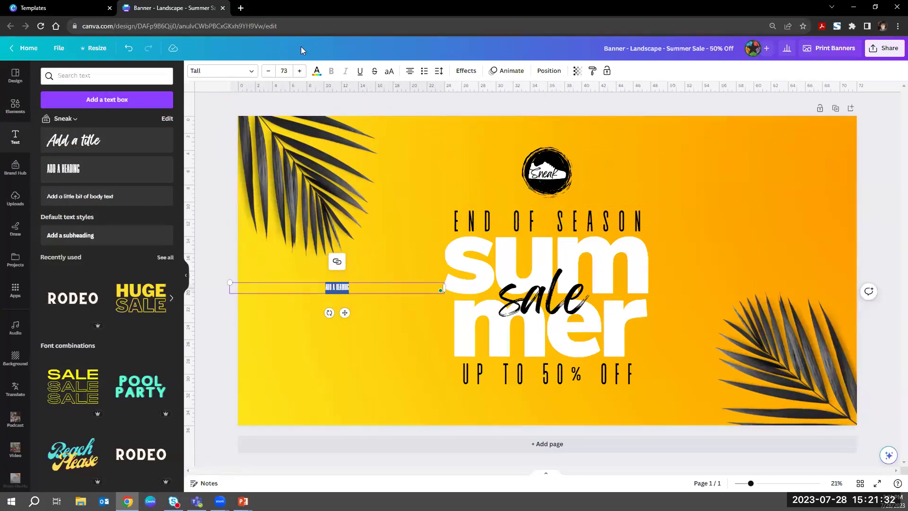
click(283, 70)
scroll(288, 161, down, 3)
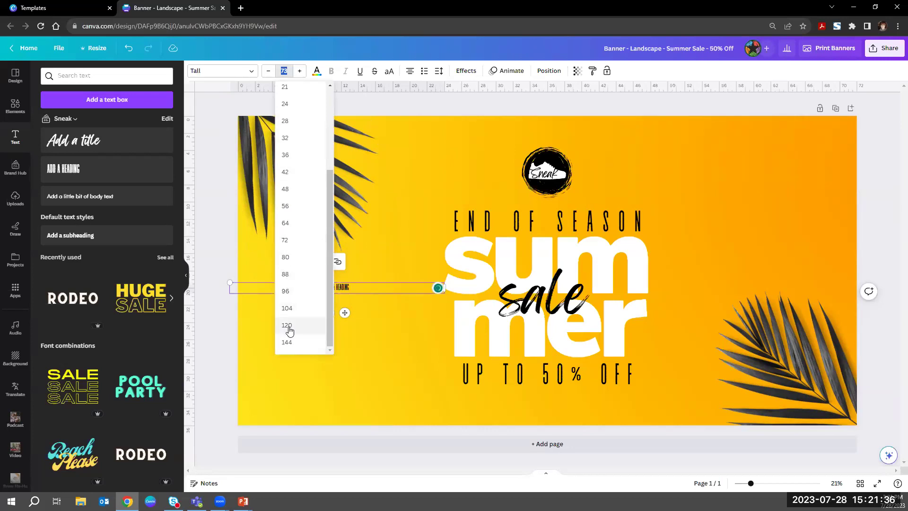
click(287, 326)
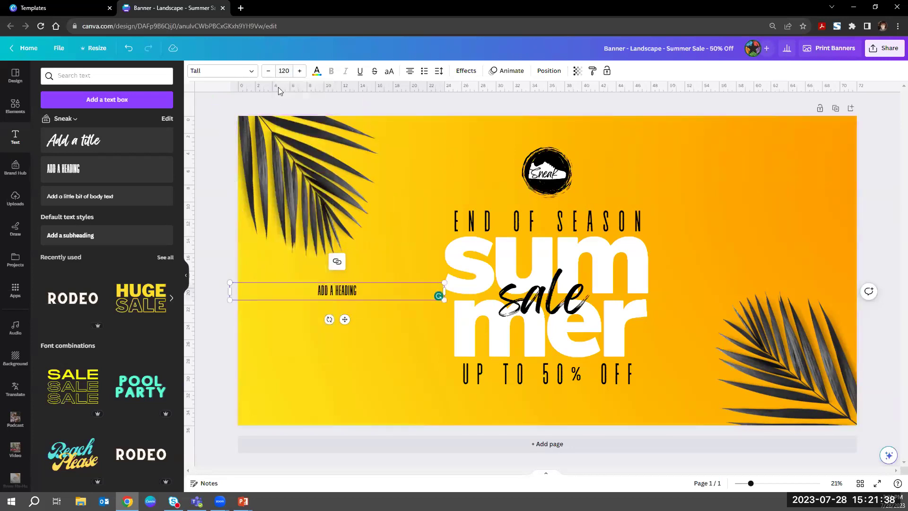
click(283, 71)
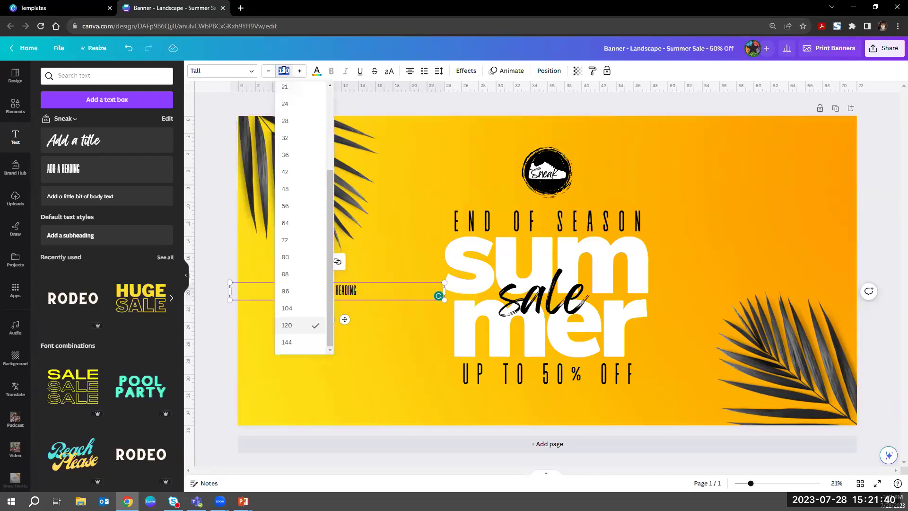
text(300)
key(Return)
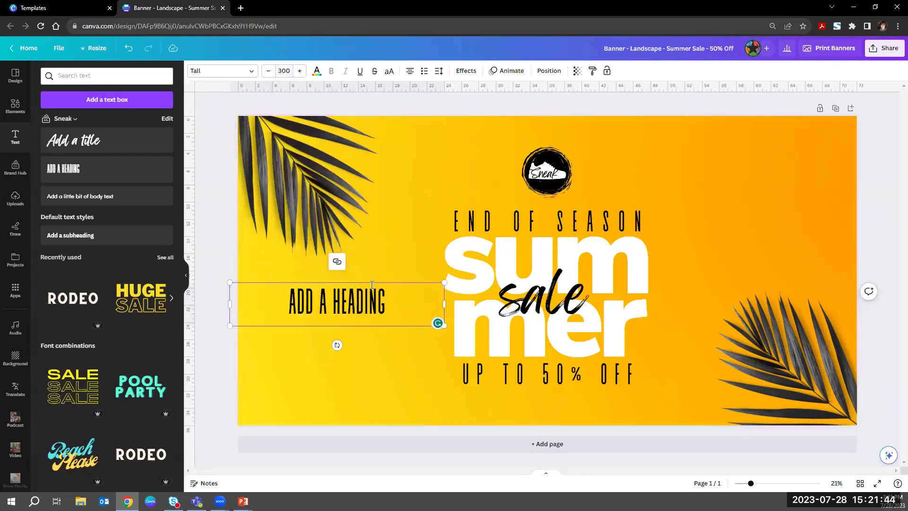
Step: Add the lines SUMMER SALE and 50% OFF below ADD A HEADING in the same text box
click(384, 299)
key(Return)
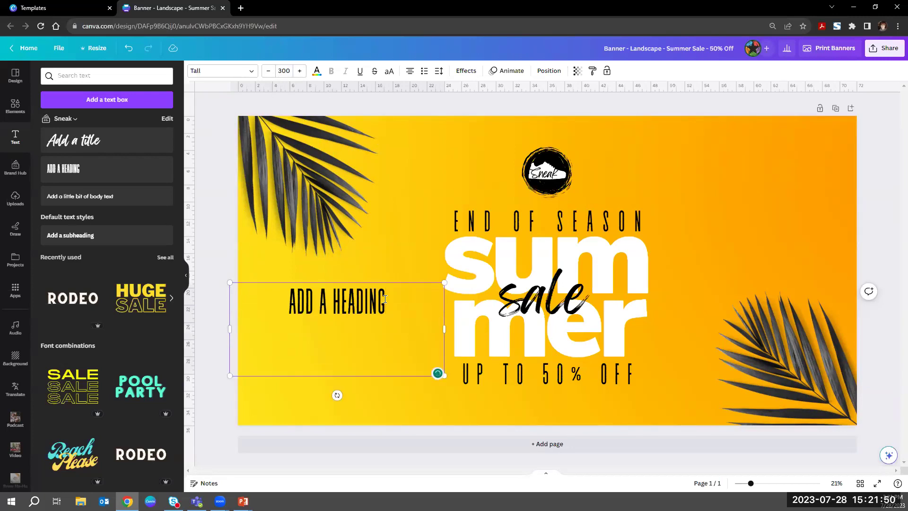
text(SUMMER SALE)
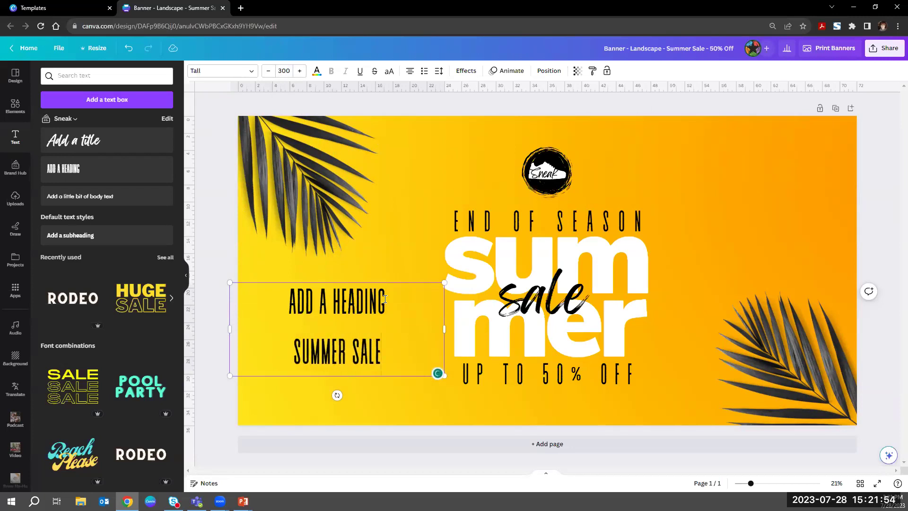
key(Return)
text(50%)
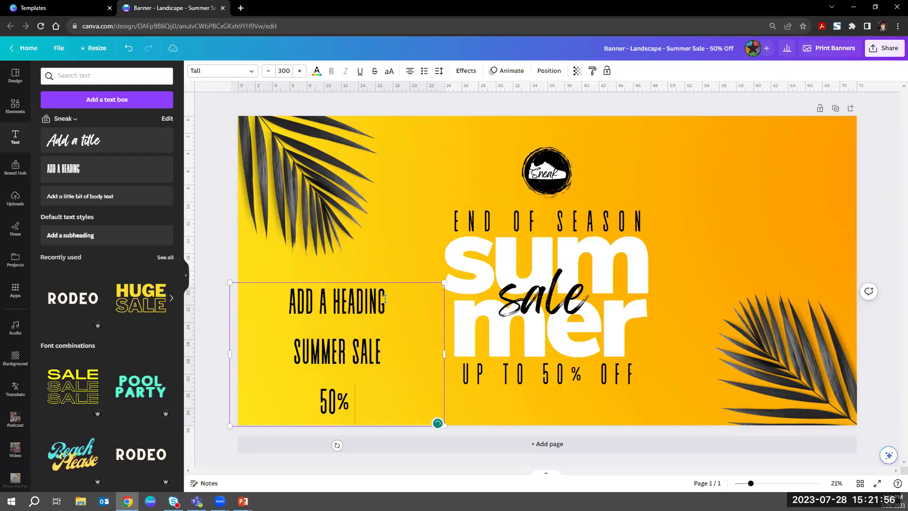
text( OFF)
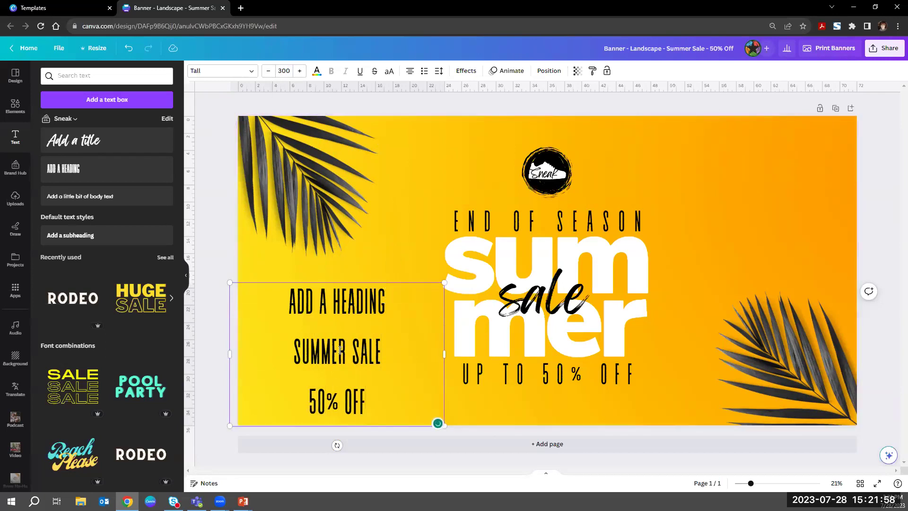
Step: Set the three-line heading's line spacing to 0.88 and its letter spacing to 69
click(362, 273)
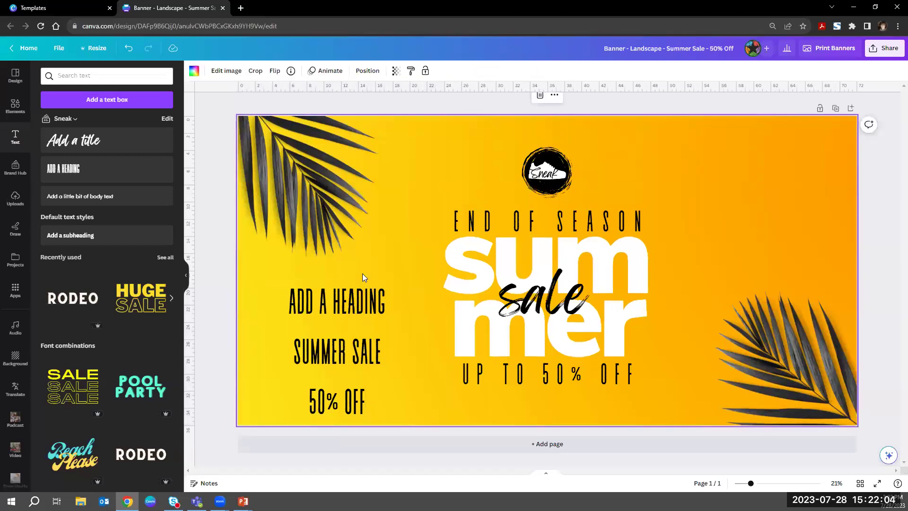
click(362, 293)
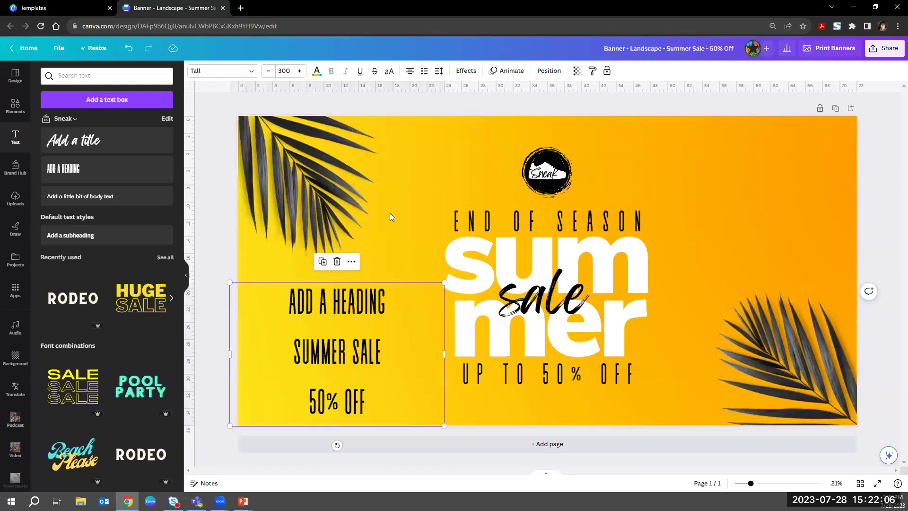
click(439, 71)
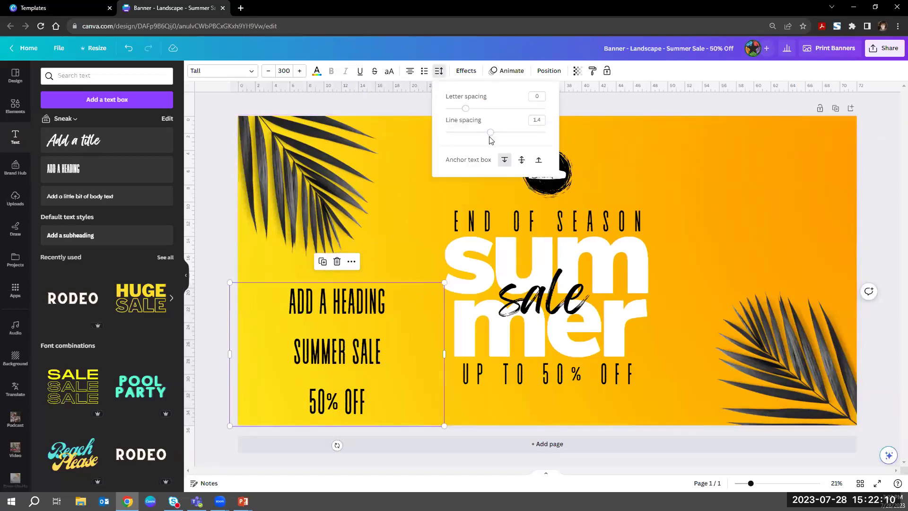
mouse_move(490, 132)
mouse_down()
mouse_move(446, 137)
mouse_move(465, 137)
mouse_up()
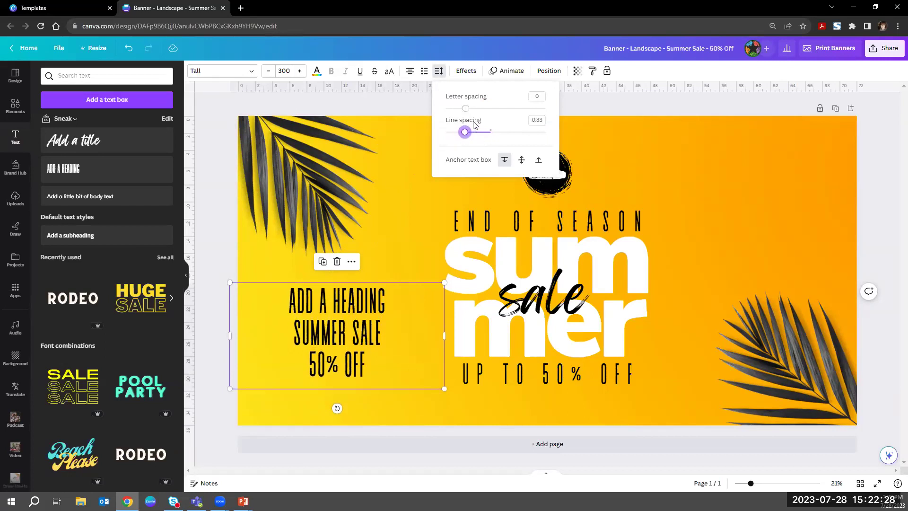
mouse_move(466, 109)
mouse_down()
mouse_move(457, 111)
mouse_move(472, 113)
mouse_up()
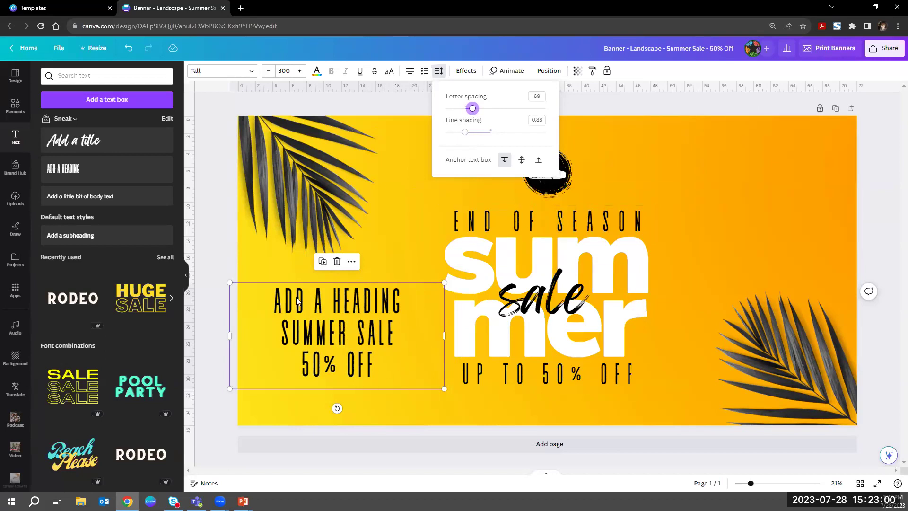
Step: Delete the three-line heading text box and check the banner's format and dimensions in the file details
click(336, 261)
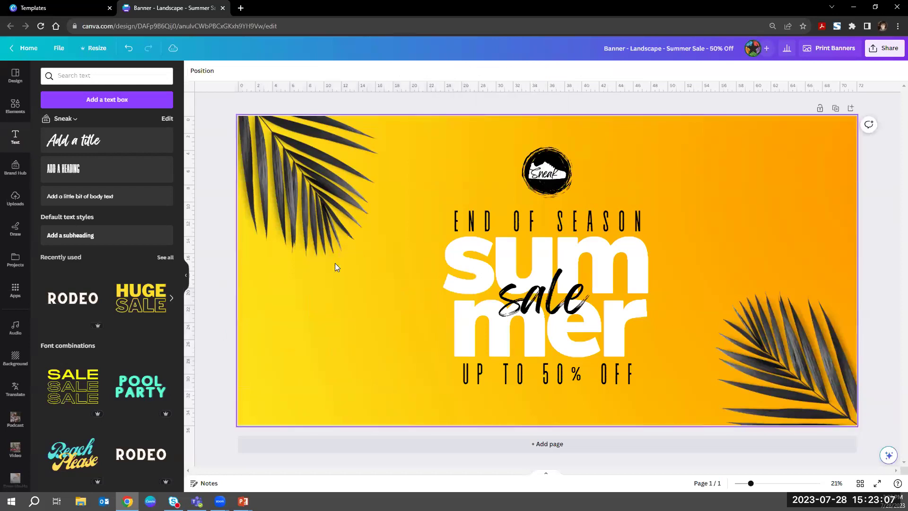
click(344, 329)
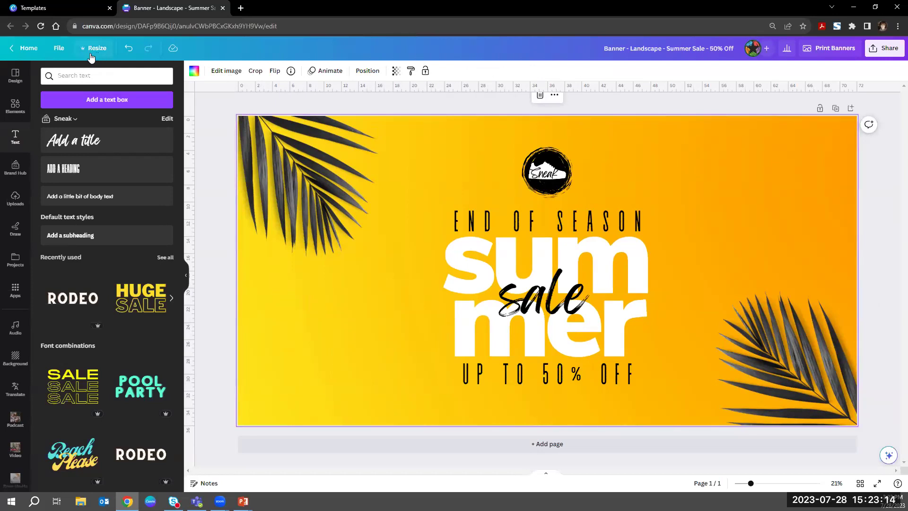
click(59, 54)
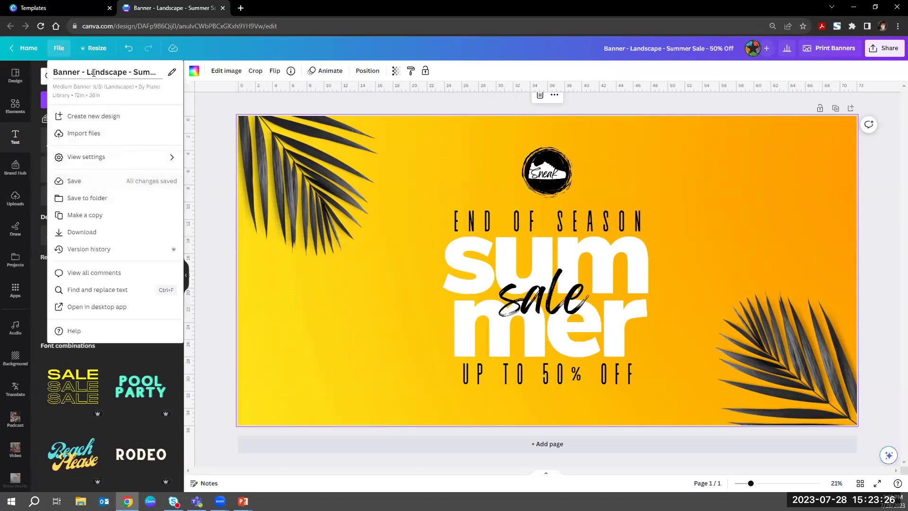
click(247, 44)
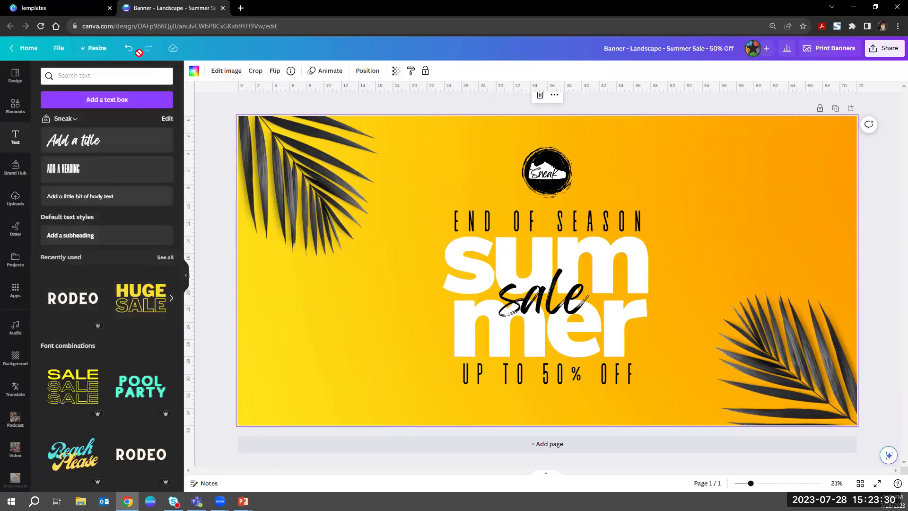
Step: Create a resized copy of the banner in the Flyer (Landscape 11 × 8.5 in) format
click(98, 50)
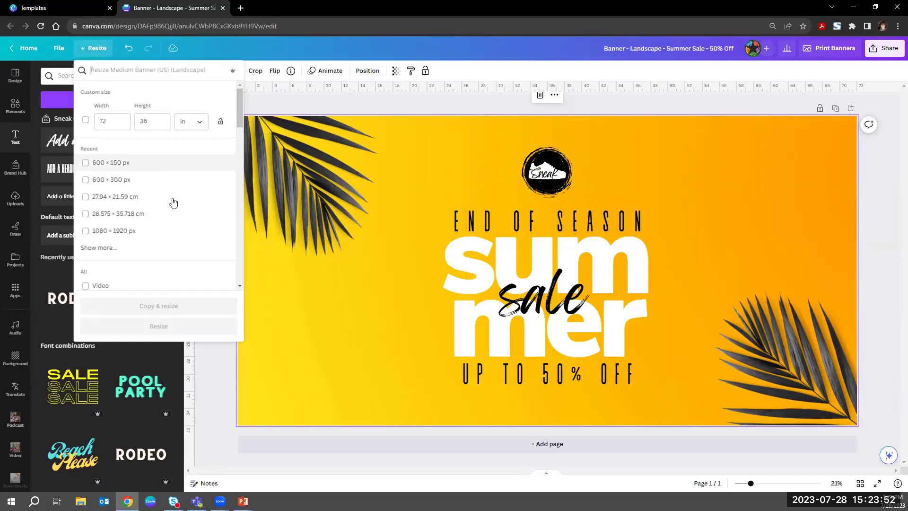
scroll(172, 201, down, 2)
scroll(173, 202, down, 3)
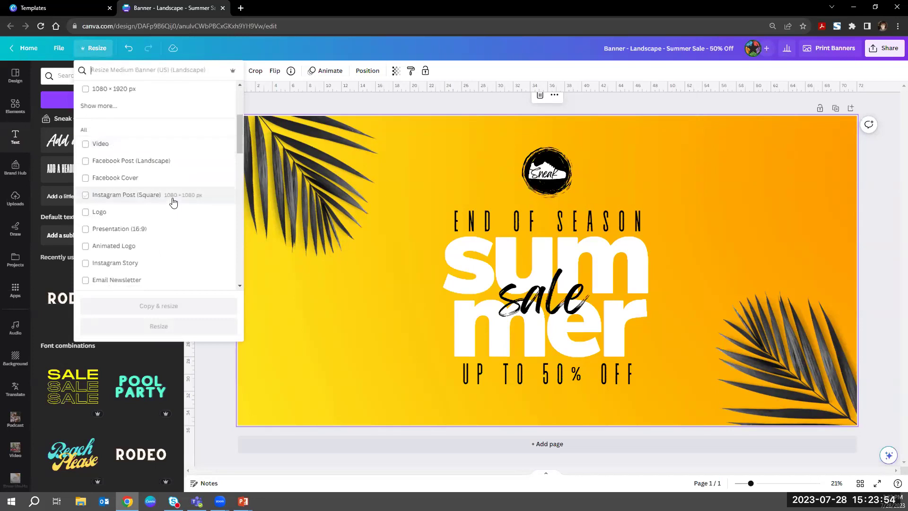
scroll(173, 202, down, 2)
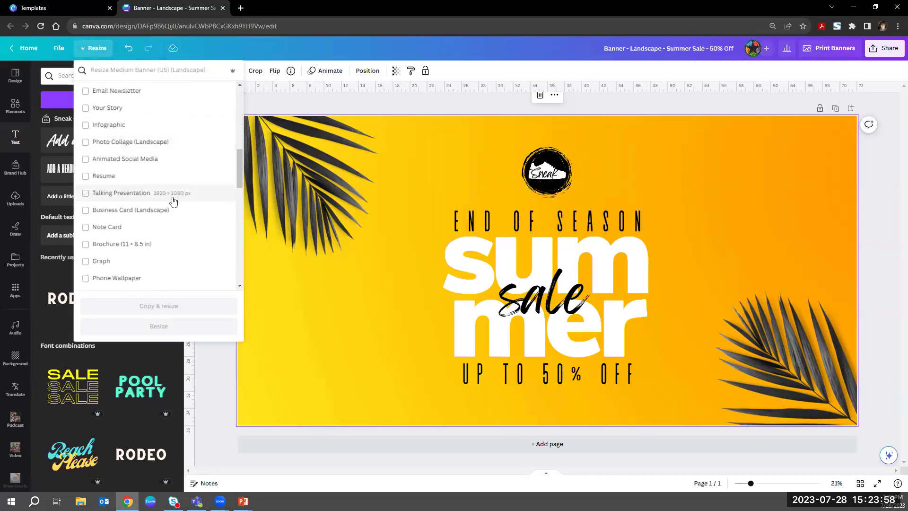
scroll(173, 198, up, 5)
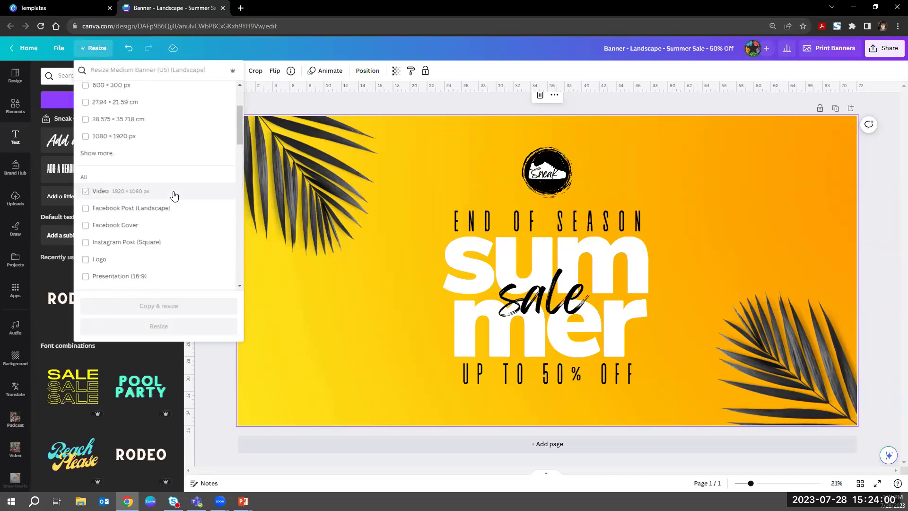
text(flyer)
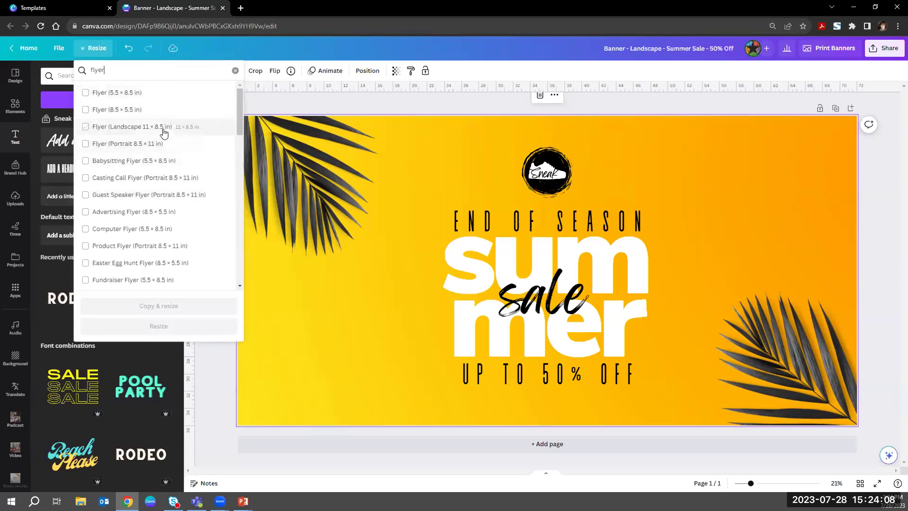
click(163, 133)
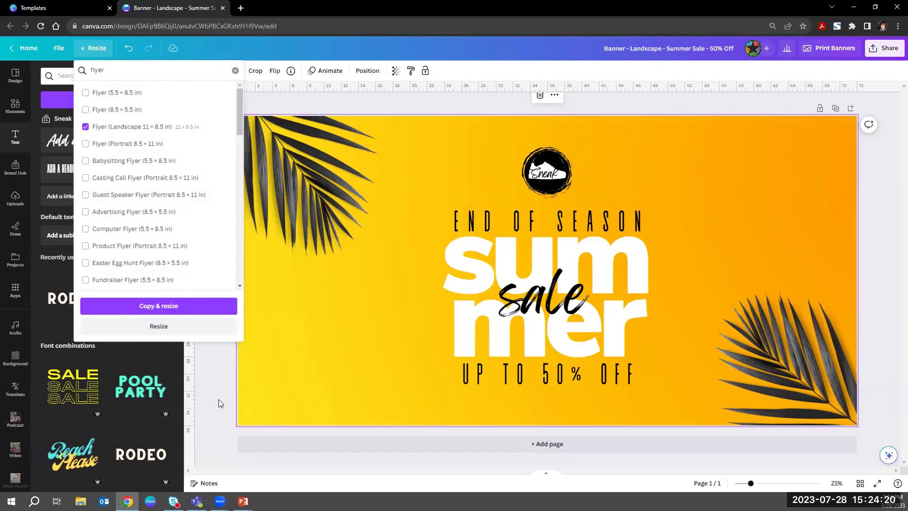
click(198, 307)
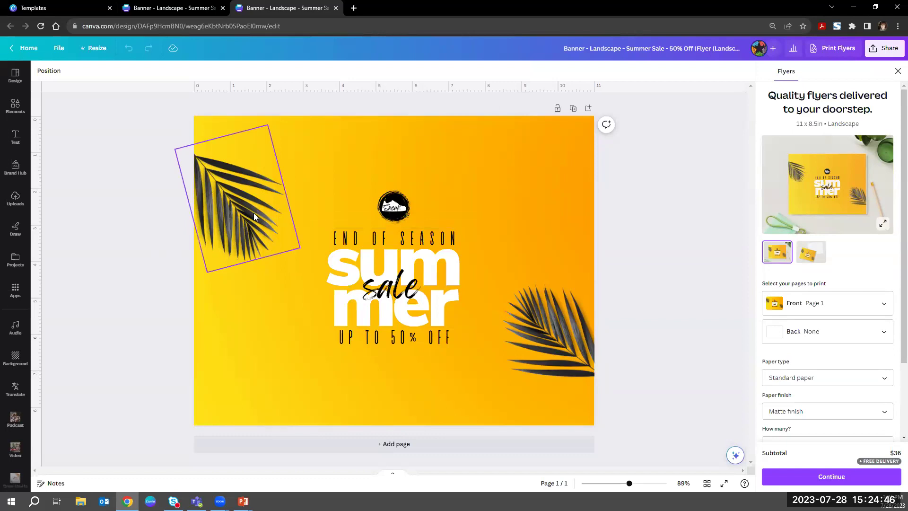
Step: Move the two palm leaves into the flyer's top-left and bottom-right corners and enlarge both
drag(251, 219, 243, 163)
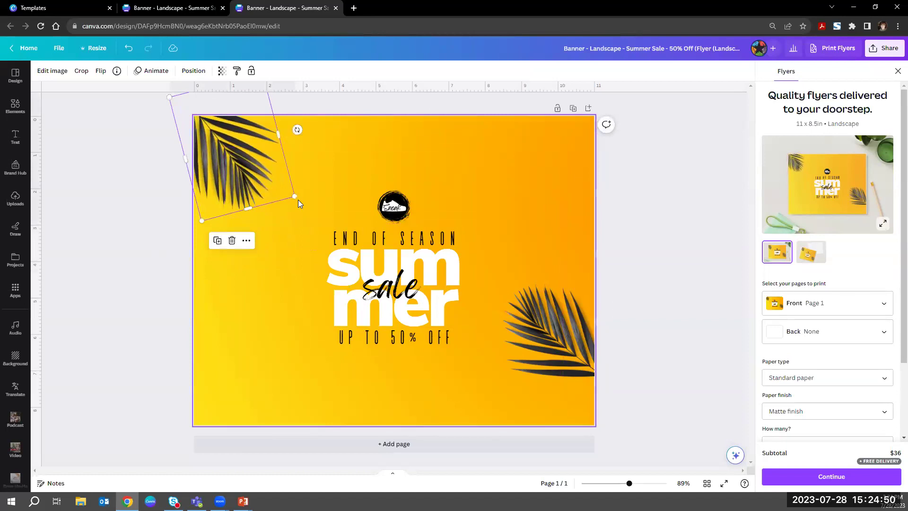
drag(294, 197, 333, 226)
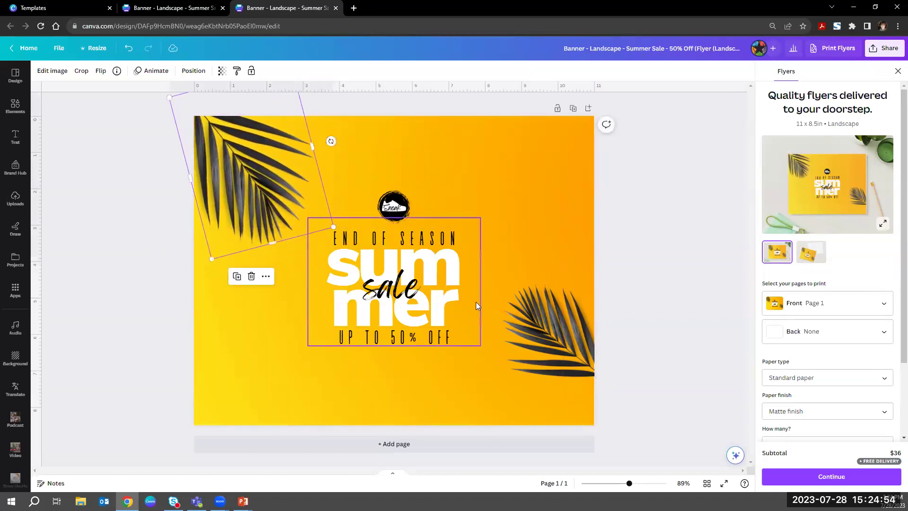
drag(533, 327, 529, 389)
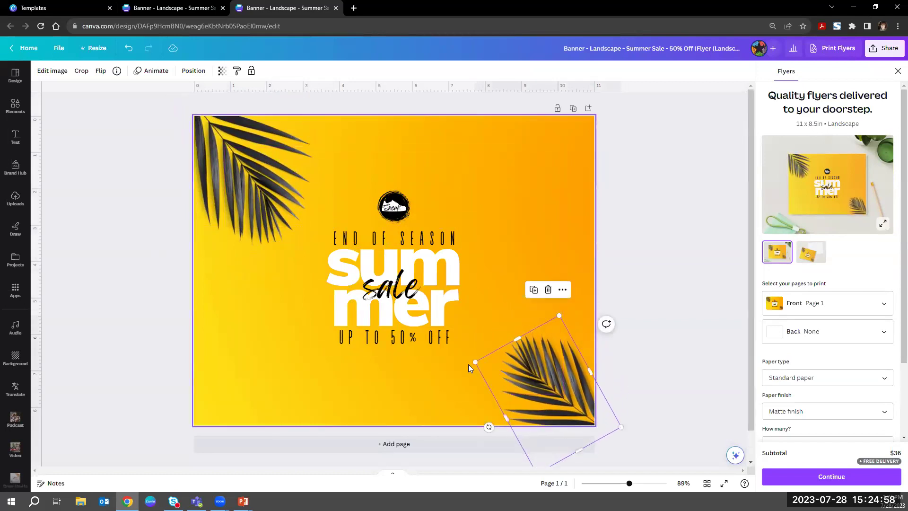
drag(476, 362, 423, 339)
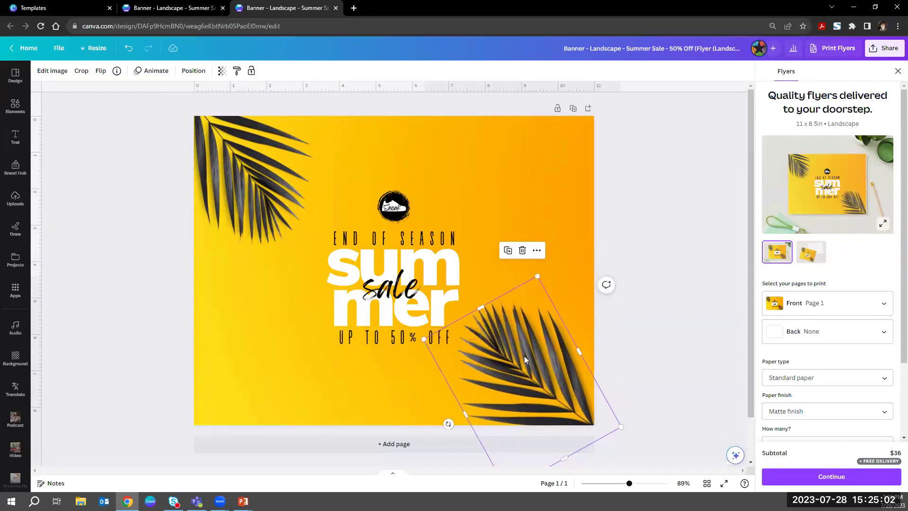
drag(533, 358, 547, 366)
click(524, 251)
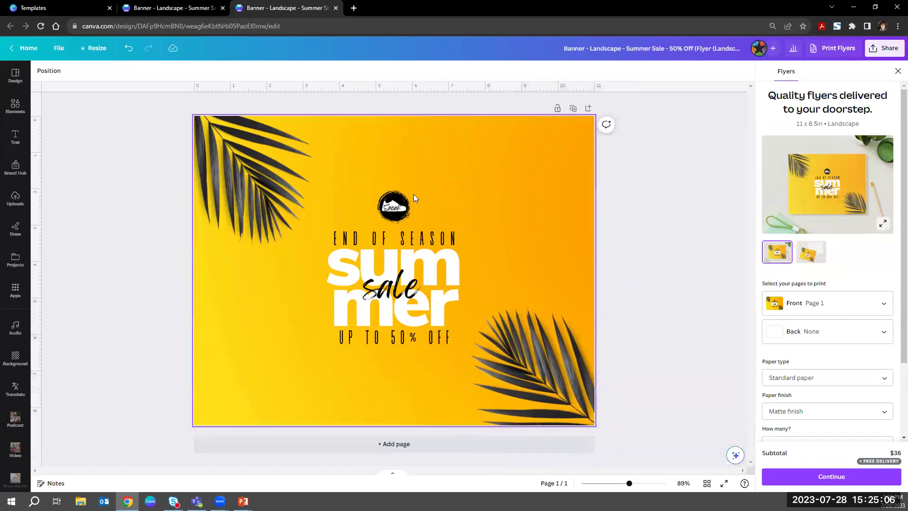
Step: Enlarge the logo and sale text together, centre them on the flyer, and nudge the lower-right palm leaf outward
drag(363, 161, 398, 359)
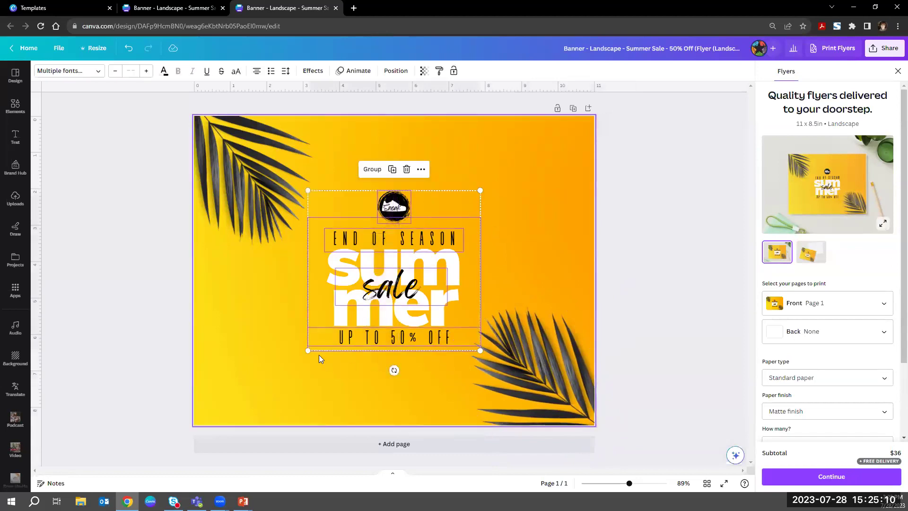
drag(307, 353, 259, 414)
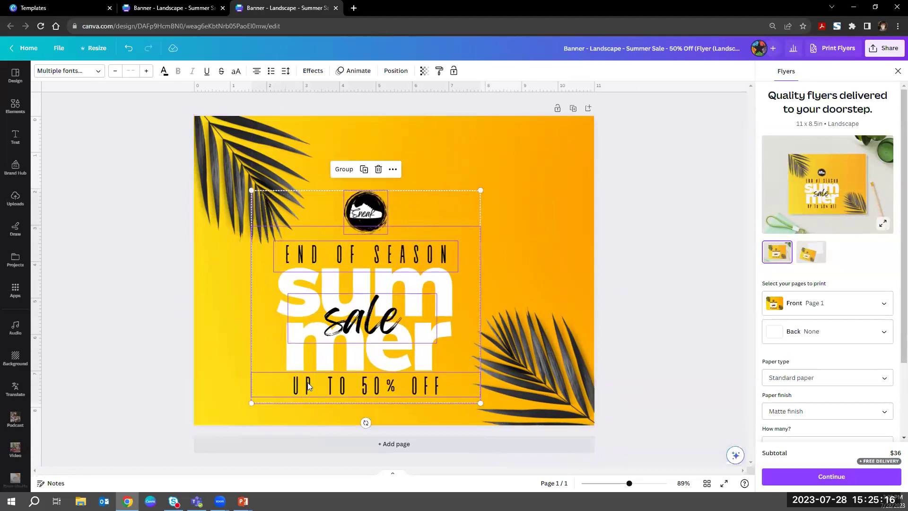
drag(327, 363, 354, 334)
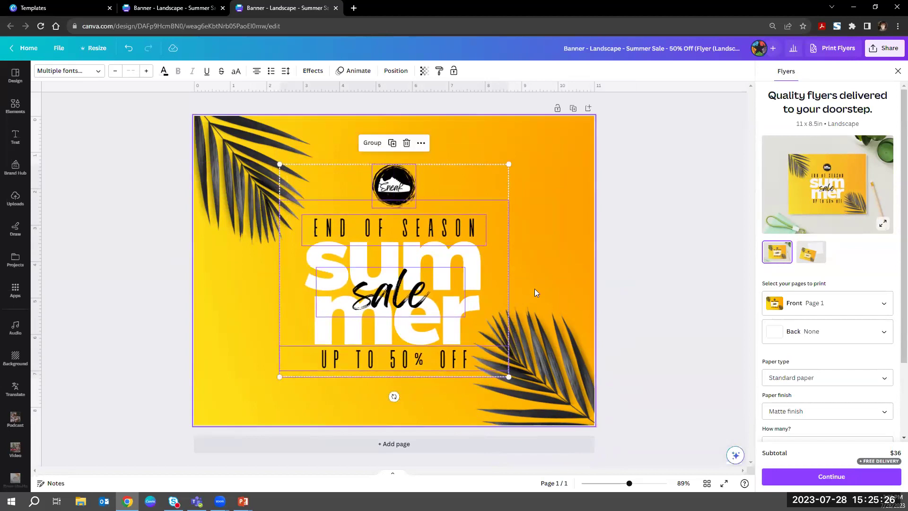
click(626, 283)
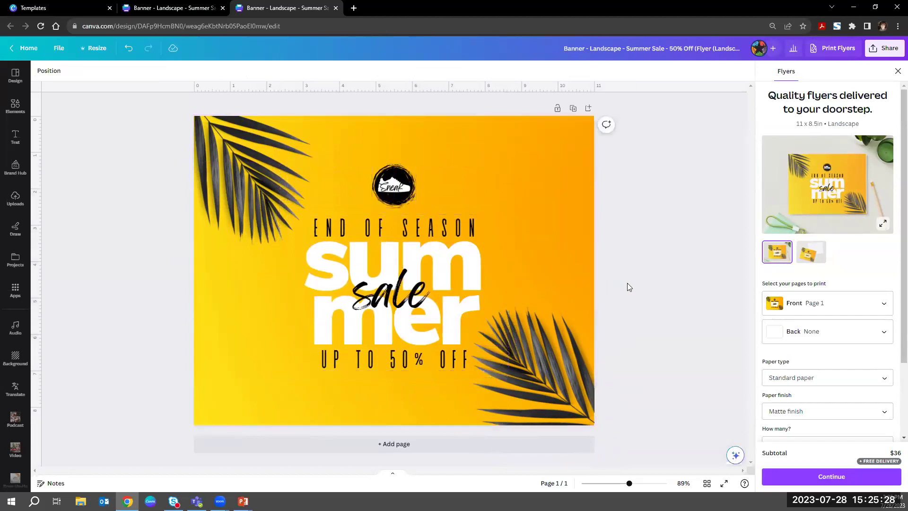
drag(584, 355, 585, 356)
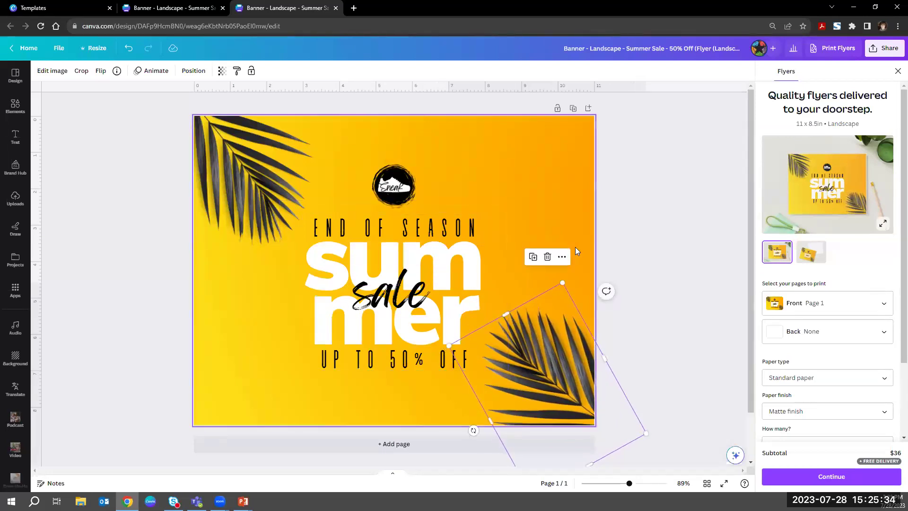
click(635, 216)
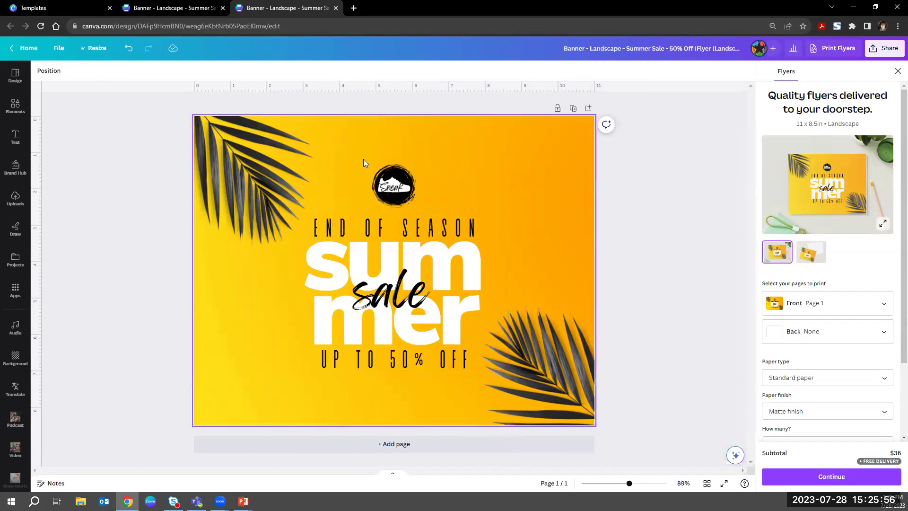
Step: Compare the flyer with the original banner design and check which paper types are offered for printing it
click(189, 6)
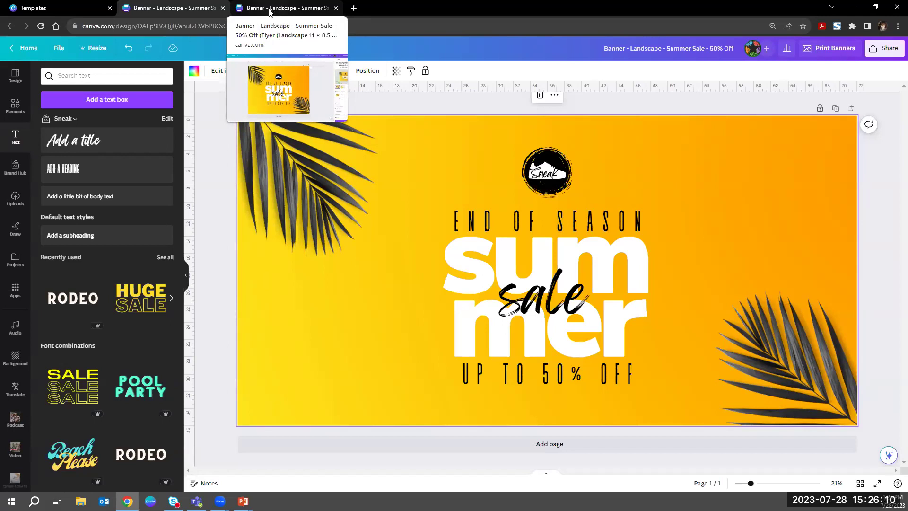
click(271, 11)
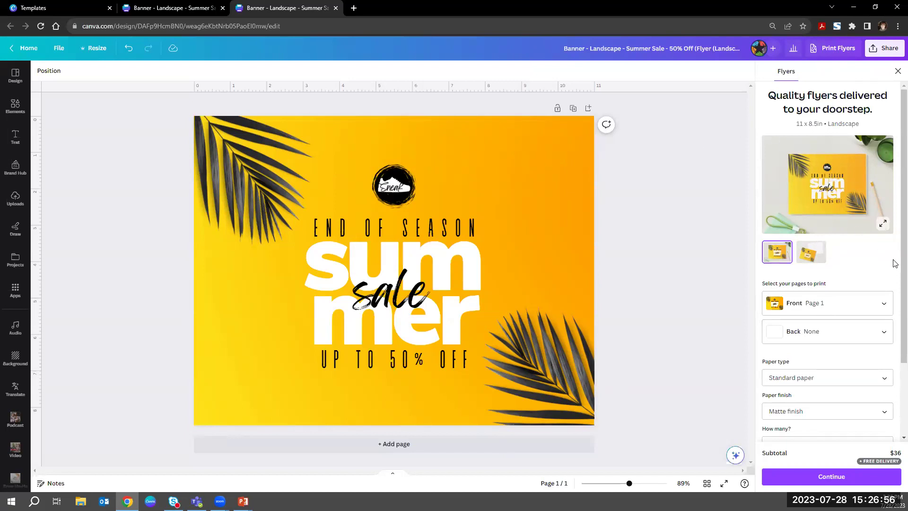
scroll(895, 263, down, 1)
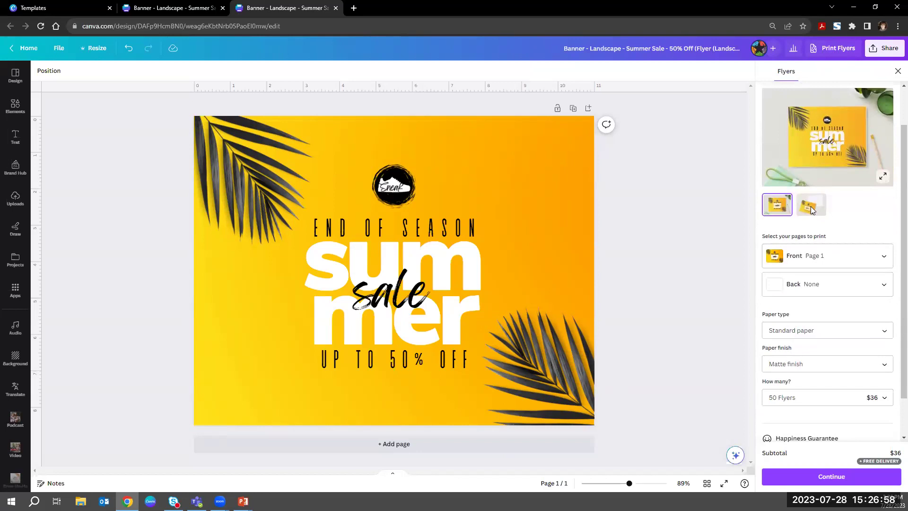
scroll(876, 356, down, 1)
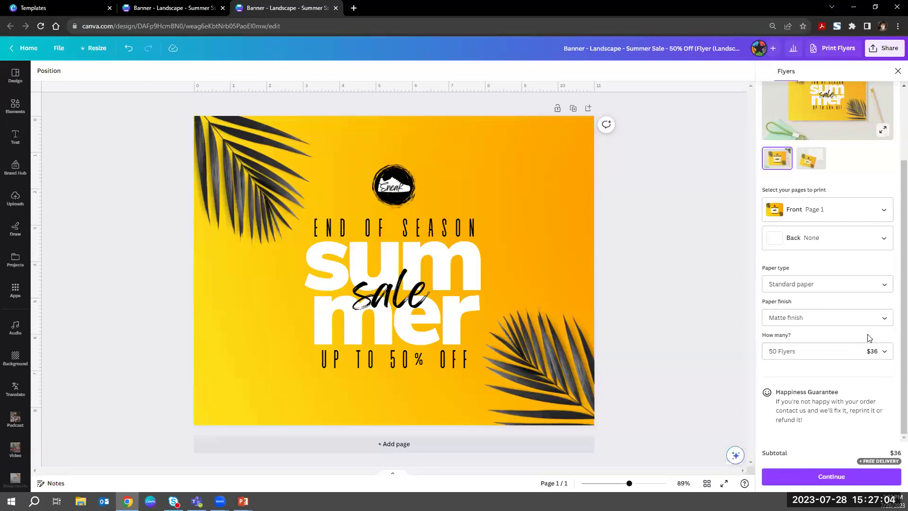
click(856, 289)
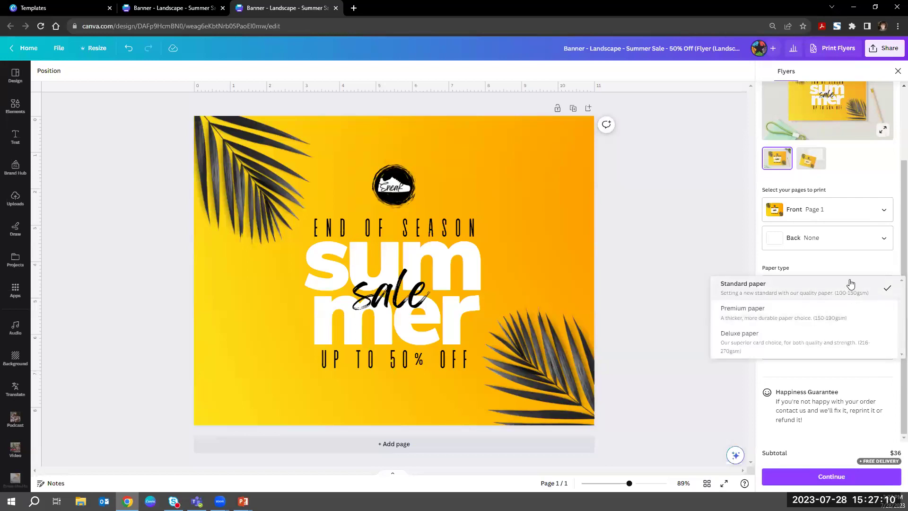
click(853, 269)
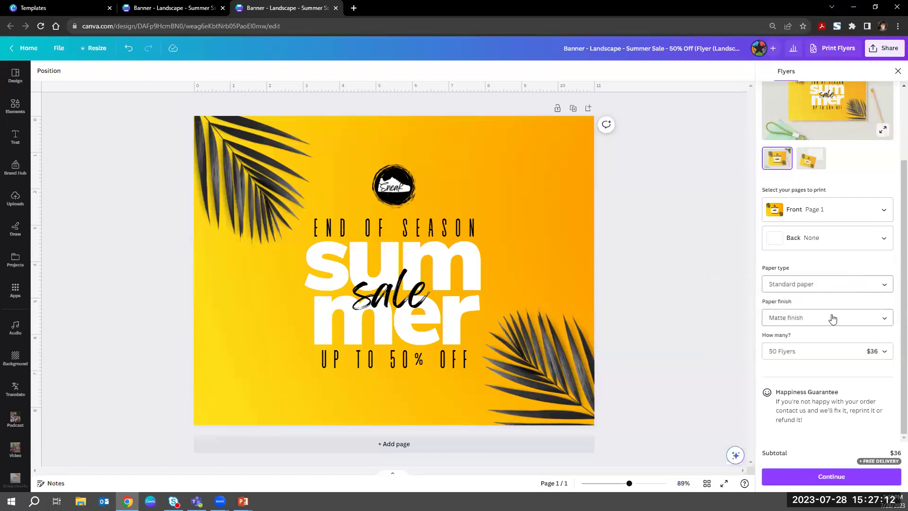
Step: Set the flyer print order to Gloss finish and a quantity of 10 flyers
click(832, 319)
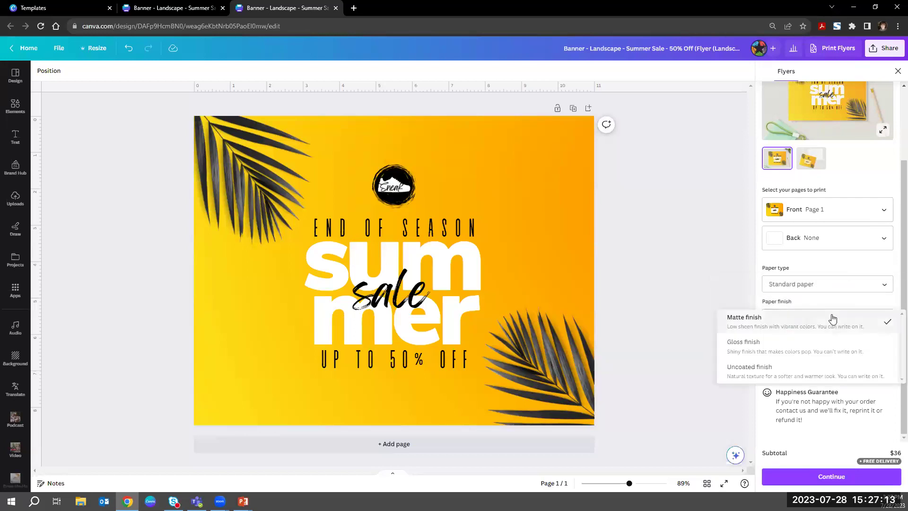
click(825, 350)
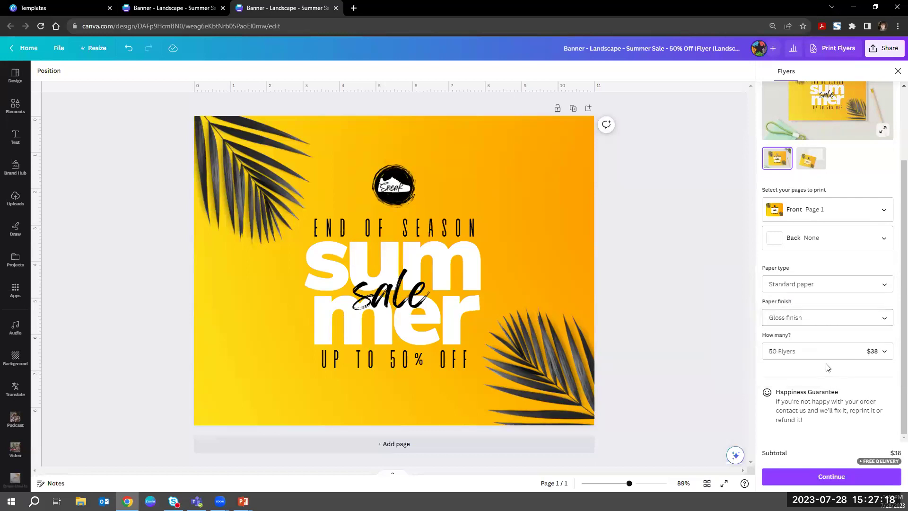
click(827, 356)
scroll(832, 341, up, 3)
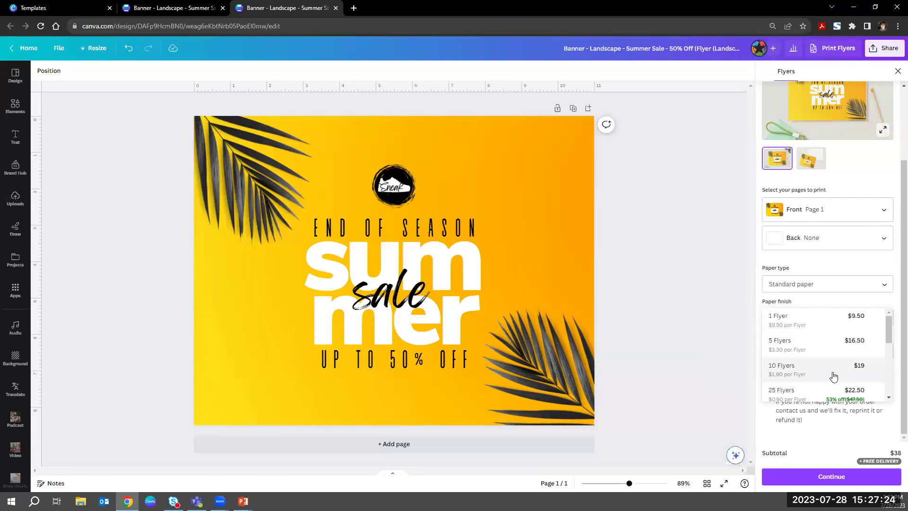
click(833, 376)
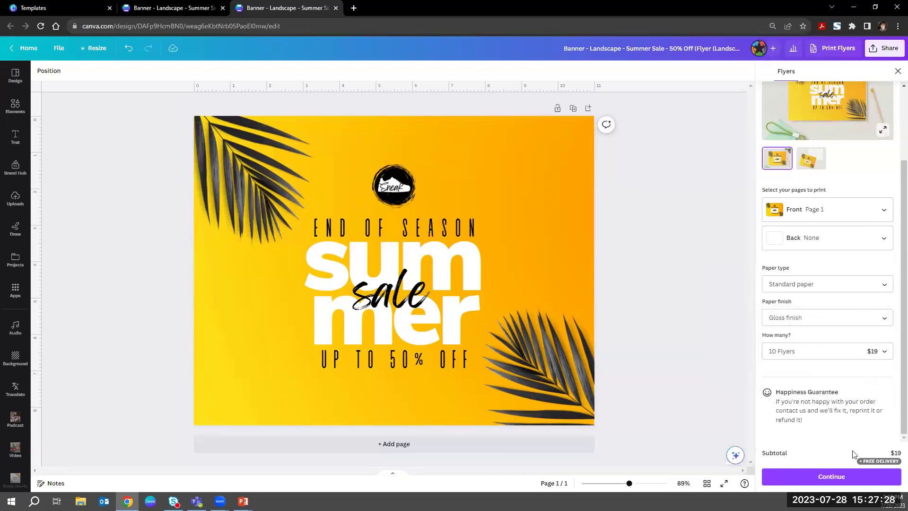
Step: Continue the flyer order to the print-readiness check, expand the image-quality details, and close the print order
click(851, 470)
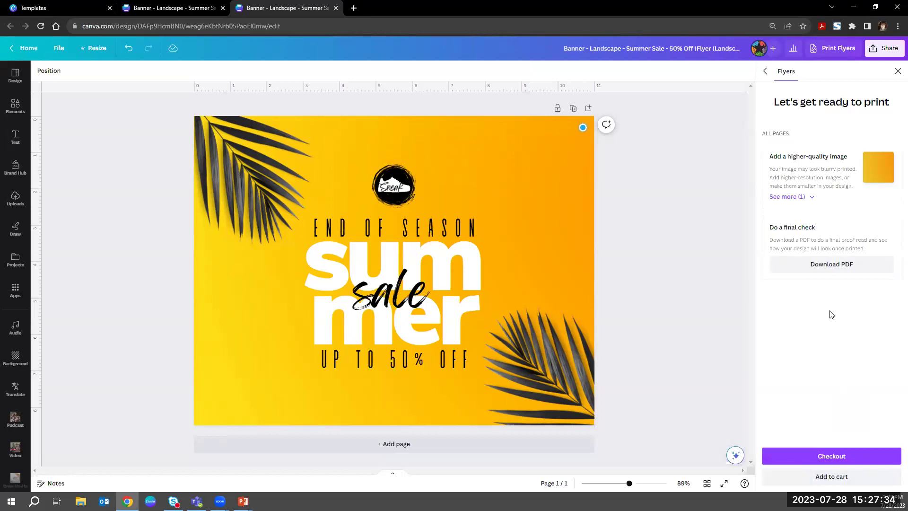
click(809, 202)
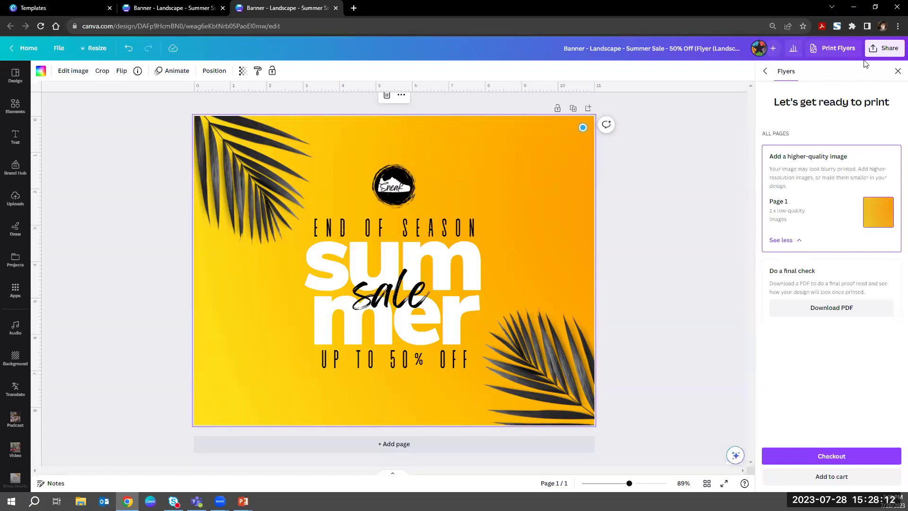
click(897, 72)
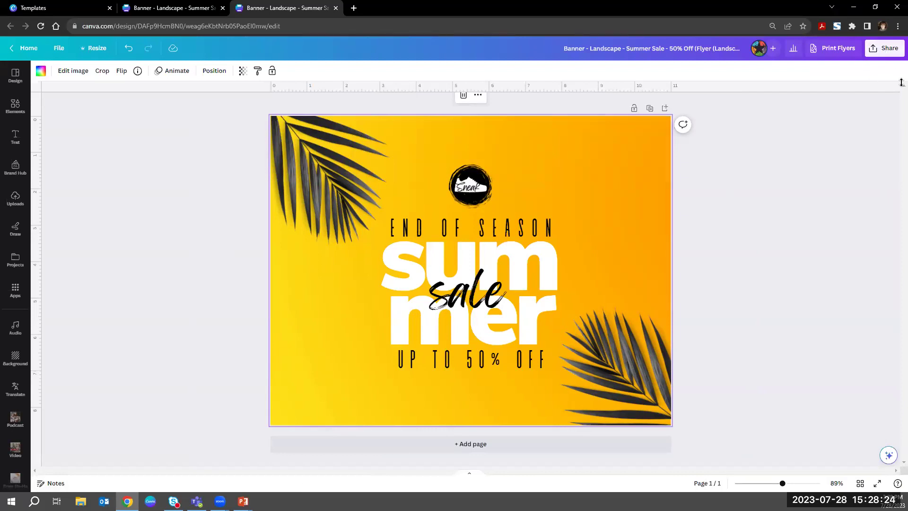
Step: Set the flyer's download options to PDF Print with the CMYK color profile, and leave the options without downloading
click(875, 55)
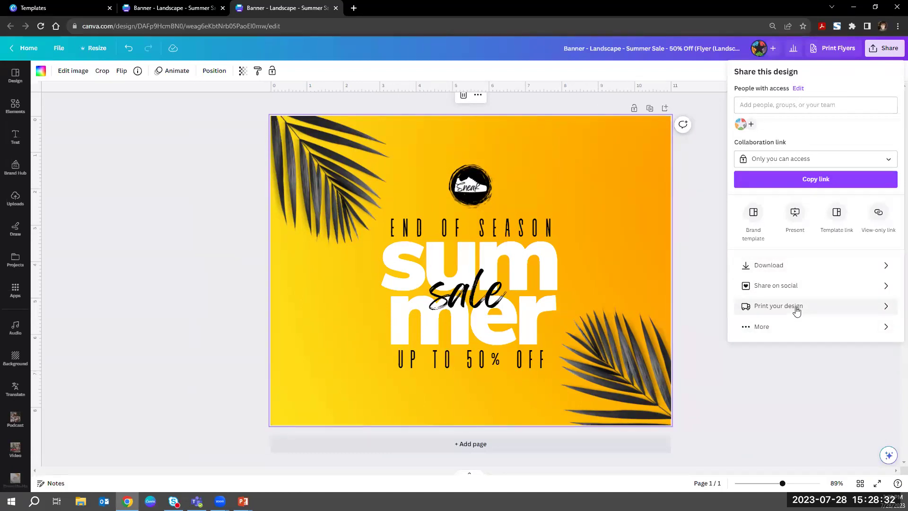
click(811, 266)
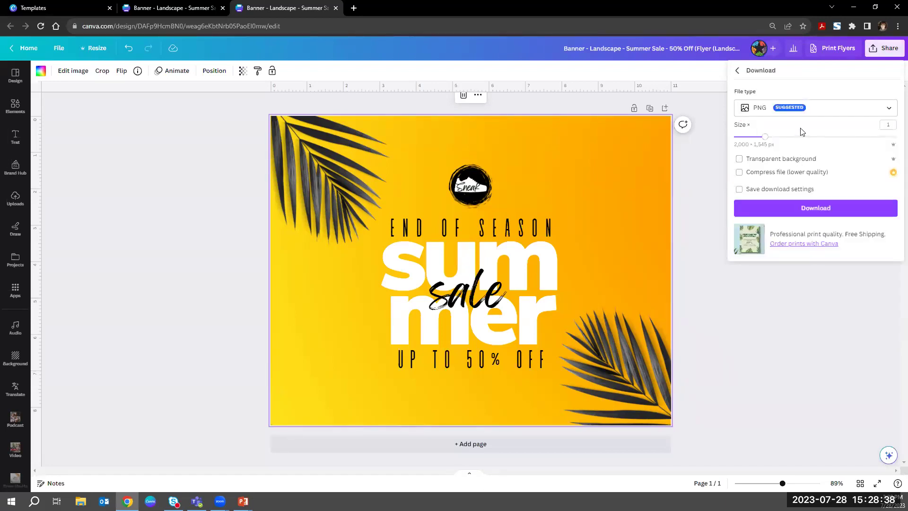
click(795, 110)
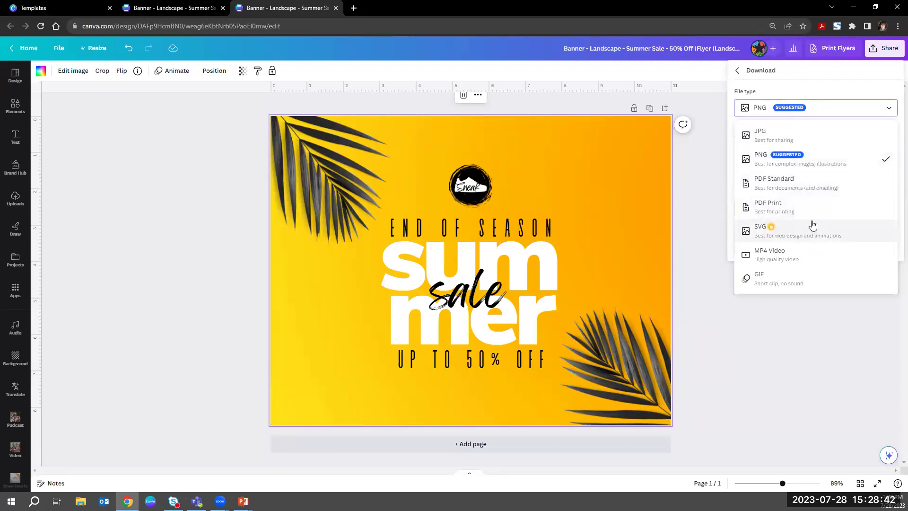
click(807, 207)
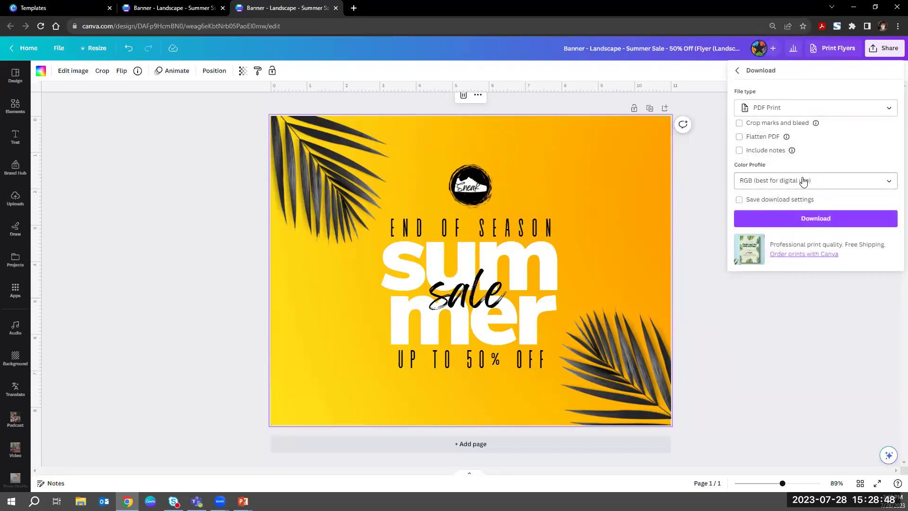
click(829, 183)
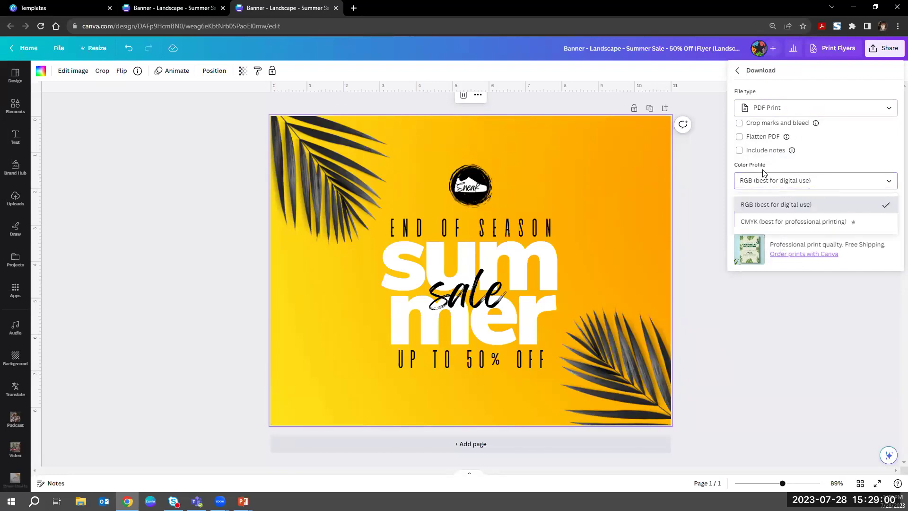
click(818, 227)
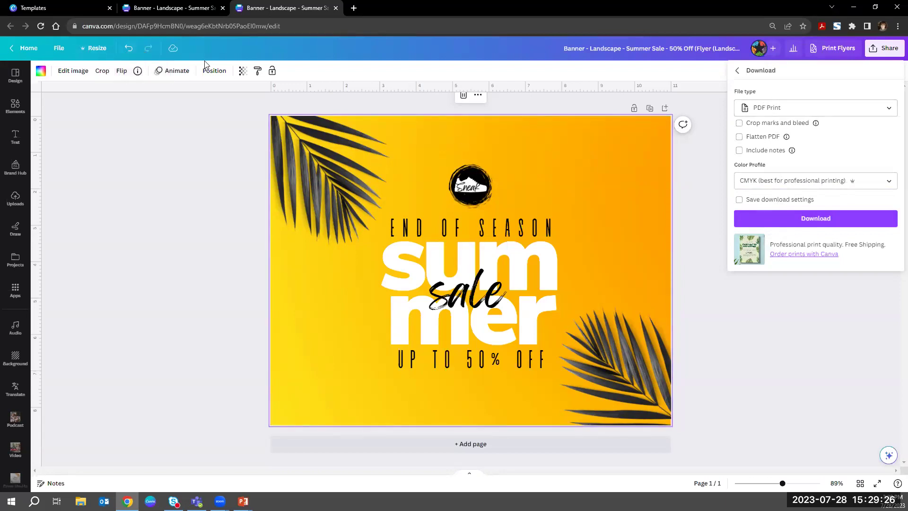
click(225, 197)
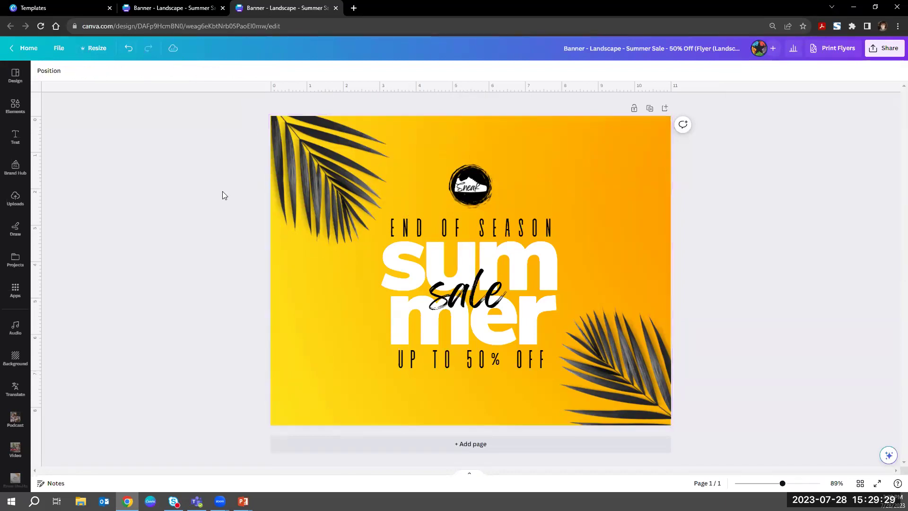
Step: Create a resized copy of the flyer in the Facebook Post (Landscape) format
click(105, 51)
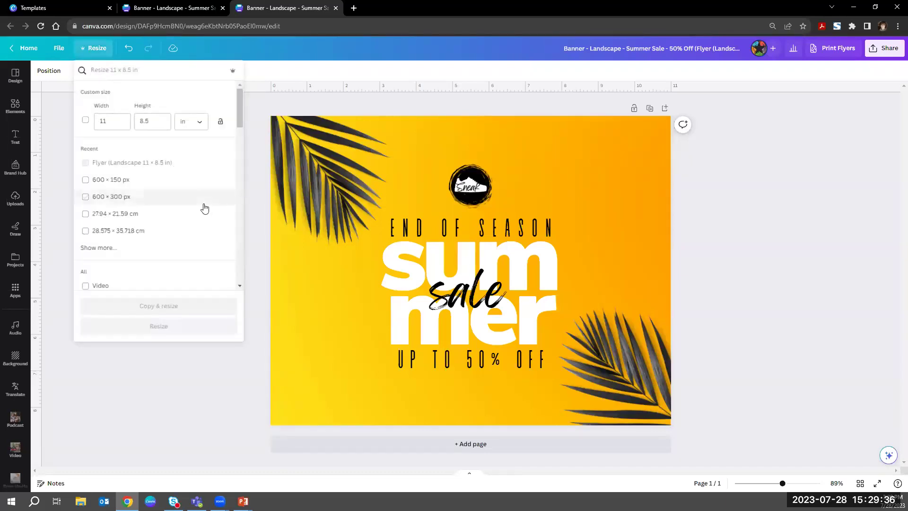
scroll(204, 208, down, 3)
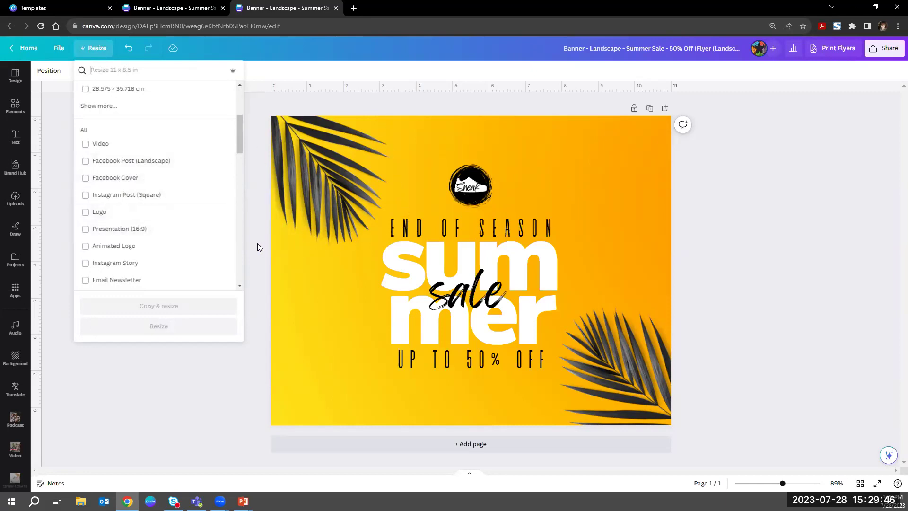
click(157, 162)
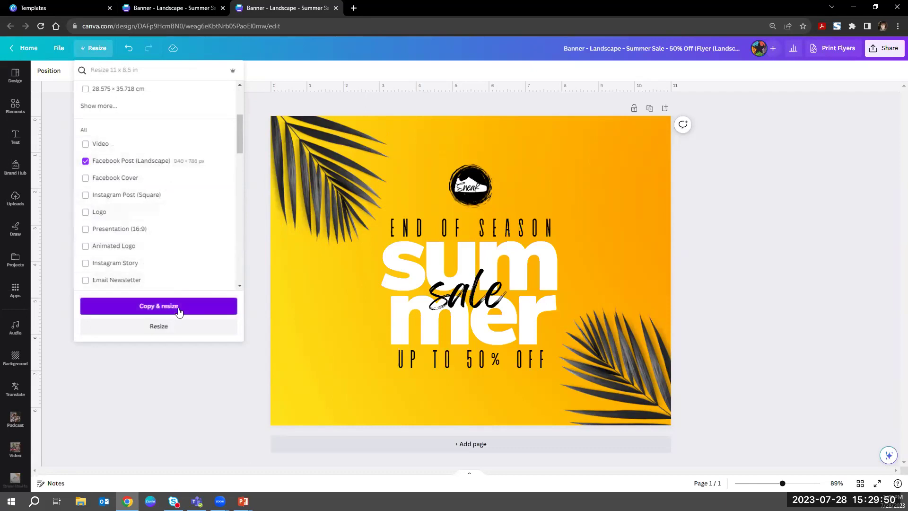
click(159, 305)
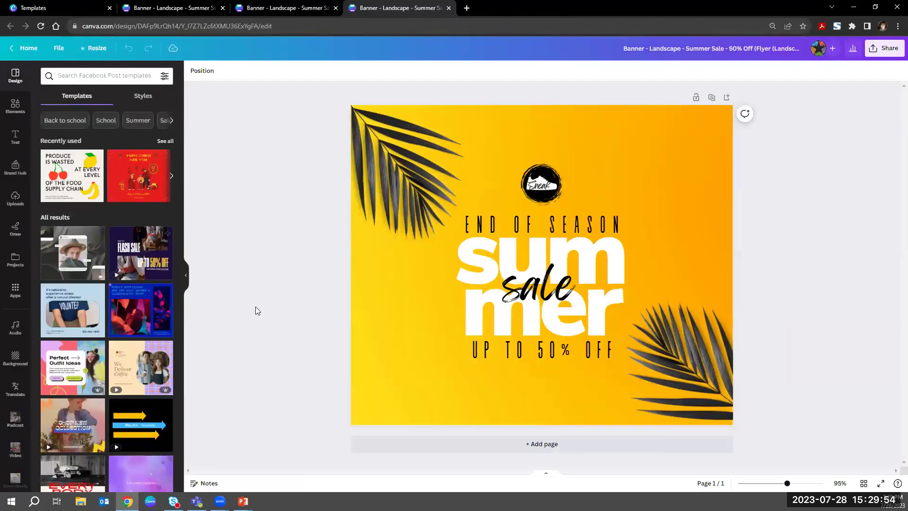
Step: Nudge the Facebook post's upper-left palm leaf upward, then enlarge and centre the logo and sale text together
drag(372, 138, 371, 128)
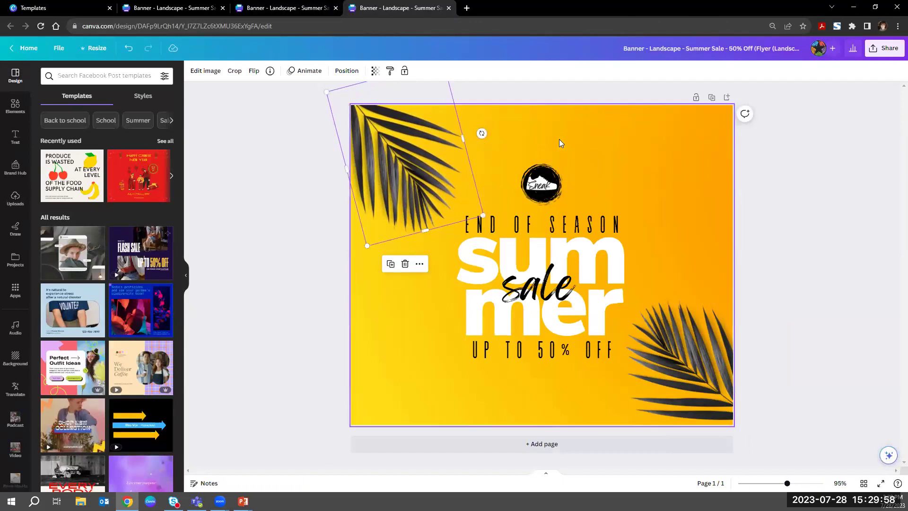
drag(542, 132, 548, 374)
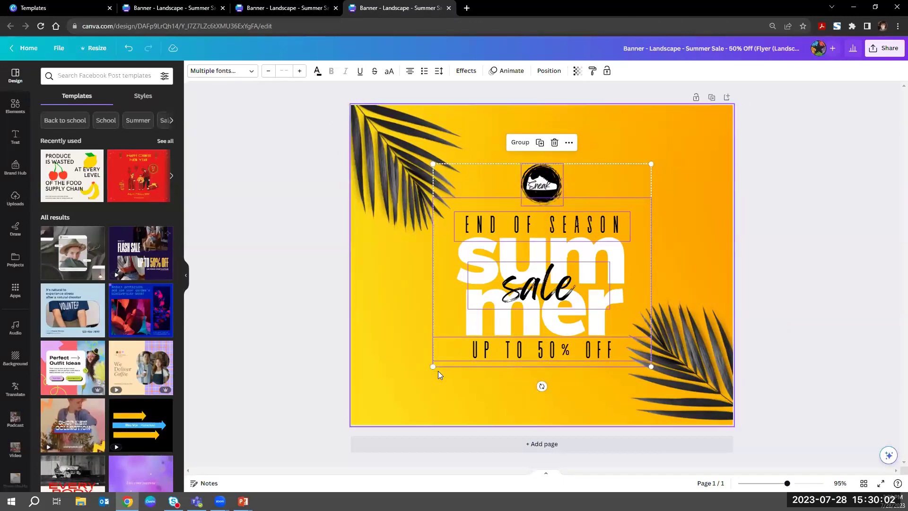
drag(430, 372, 408, 398)
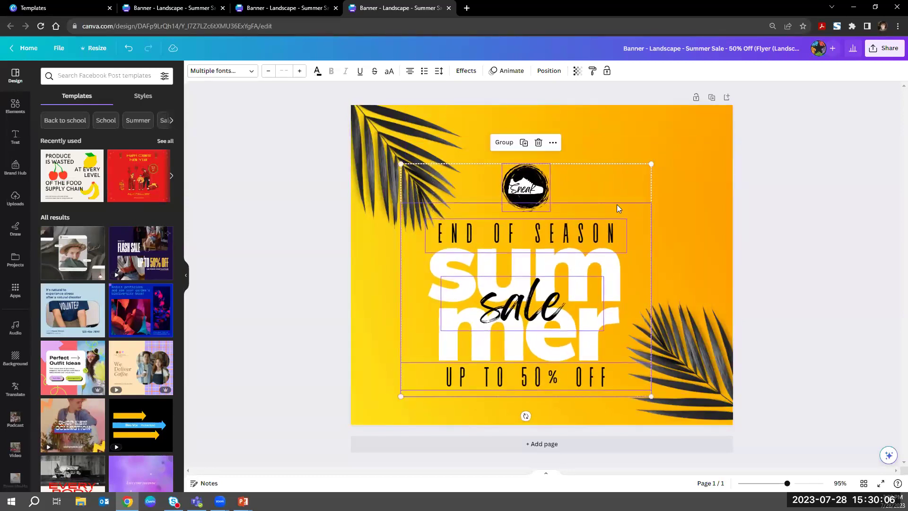
drag(605, 238, 621, 226)
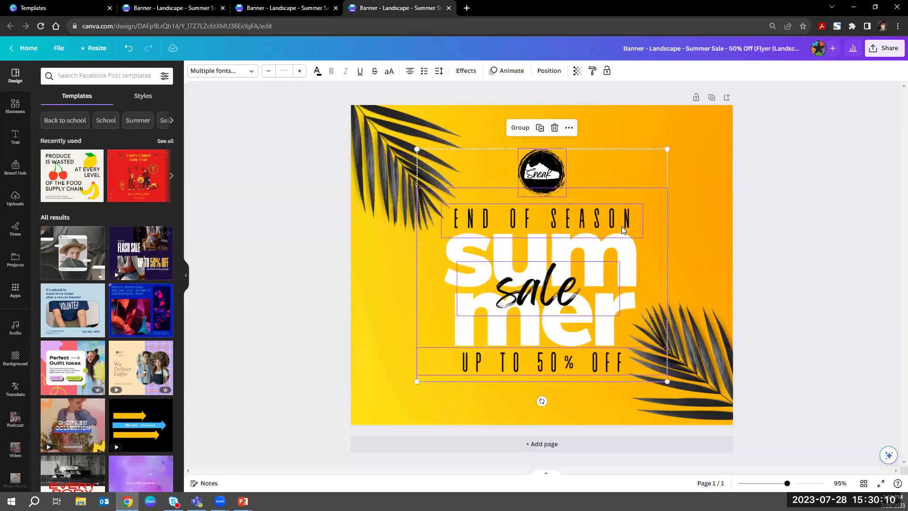
click(800, 239)
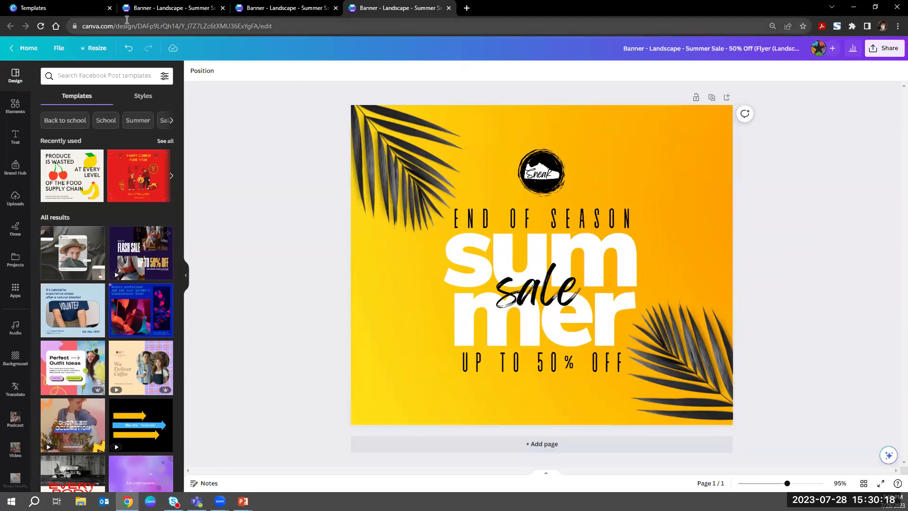
Step: Return to the template library, close the Summer Sale banner preview, and show the Invitations templates under Cards & Invitations
click(72, 11)
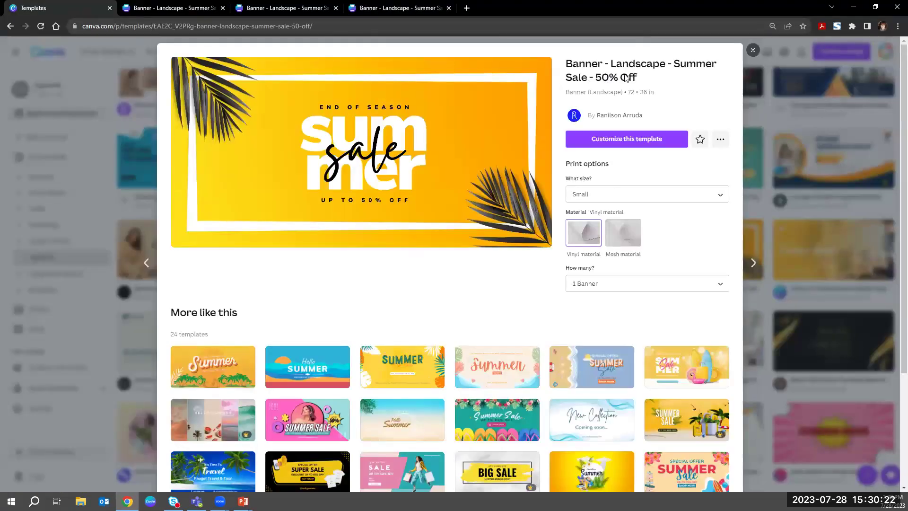
click(752, 52)
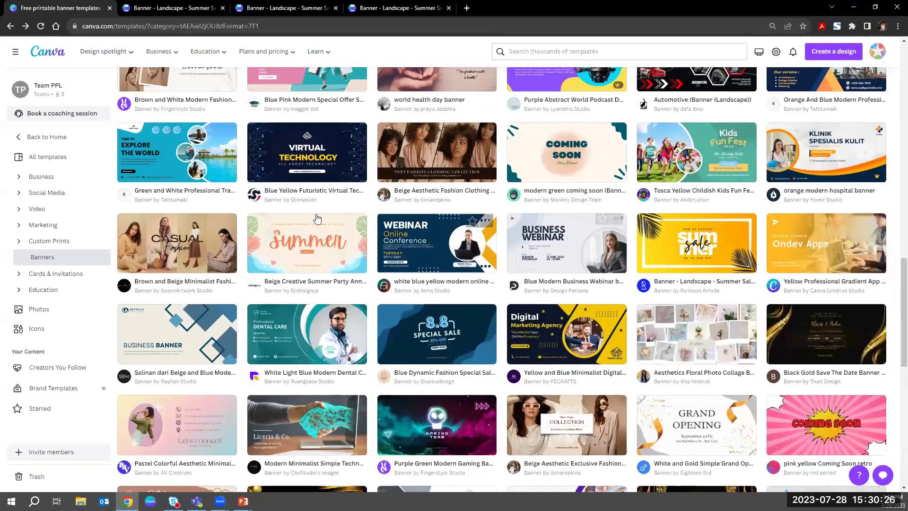
scroll(268, 285, up, 15)
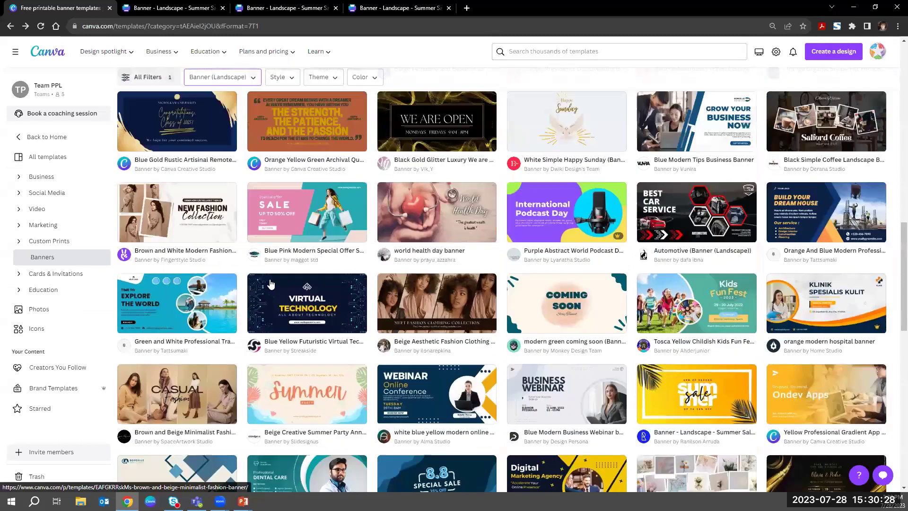
scroll(267, 285, up, 1)
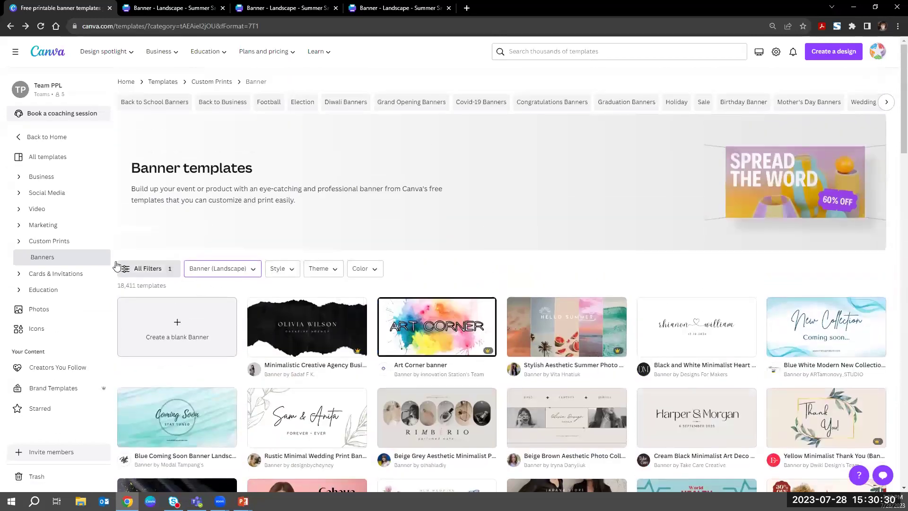
click(18, 275)
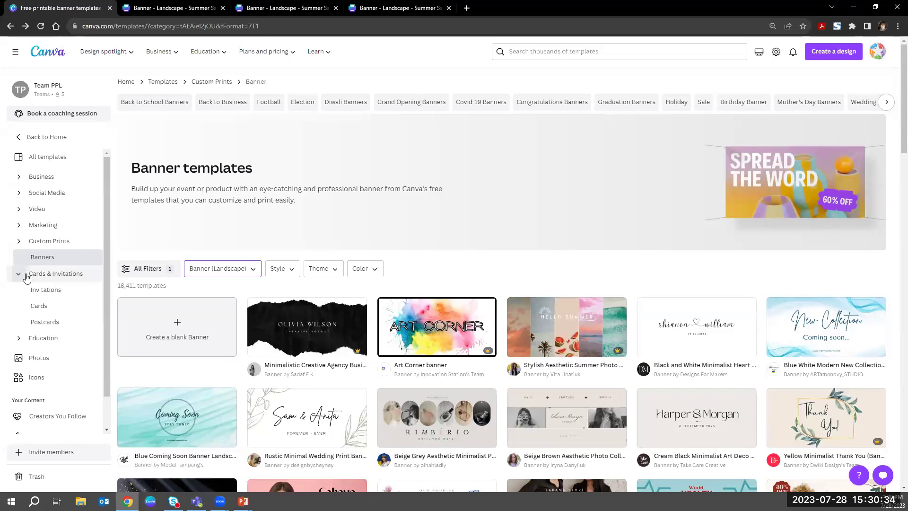
click(53, 293)
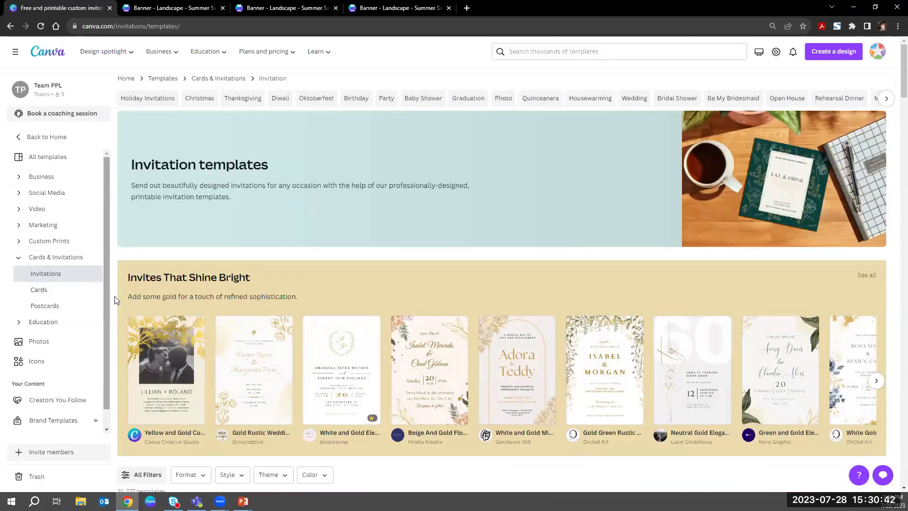
Step: Create a design from the Black Multicolor Neon Light Let's Party Birthday Invitation template and dismiss its print-ordering options
scroll(118, 296, down, 8)
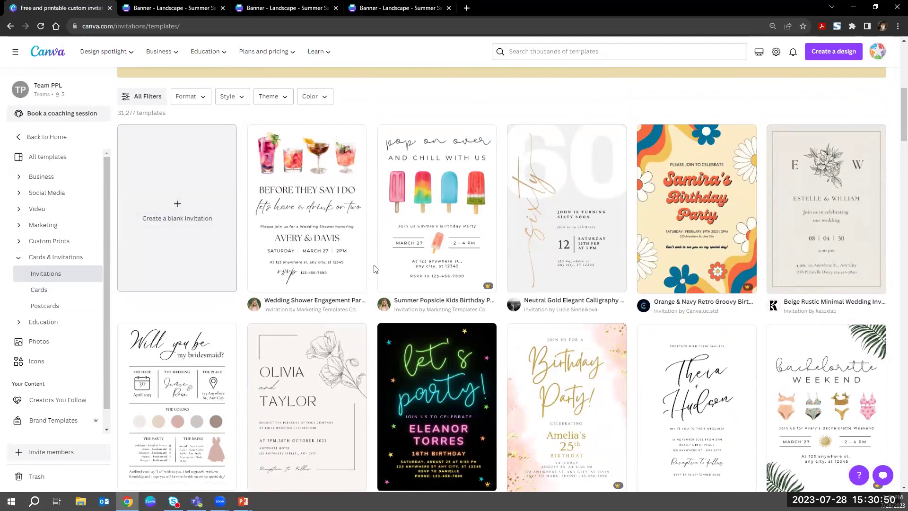
scroll(375, 269, down, 5)
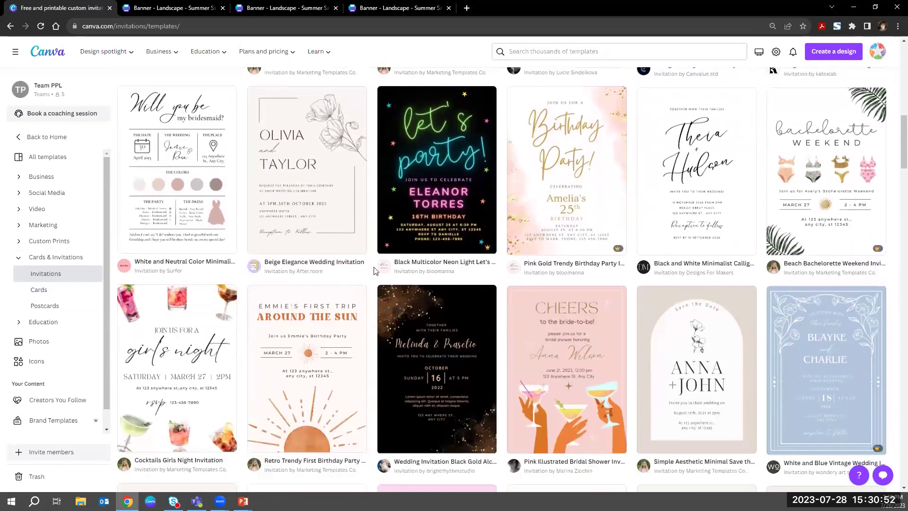
scroll(376, 270, down, 1)
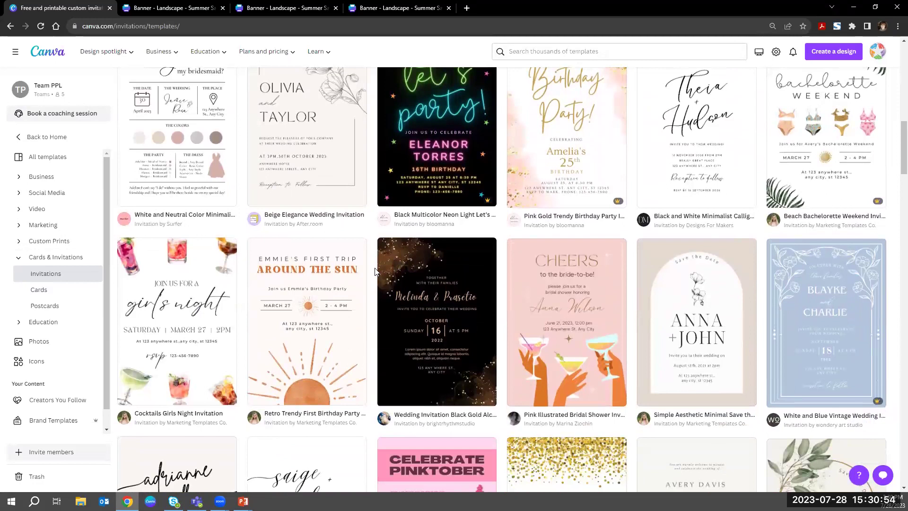
scroll(376, 271, up, 2)
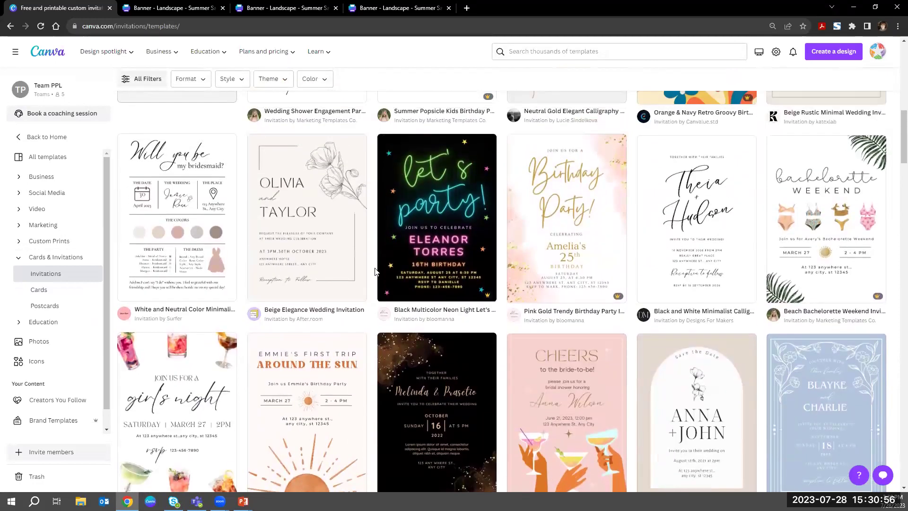
click(439, 214)
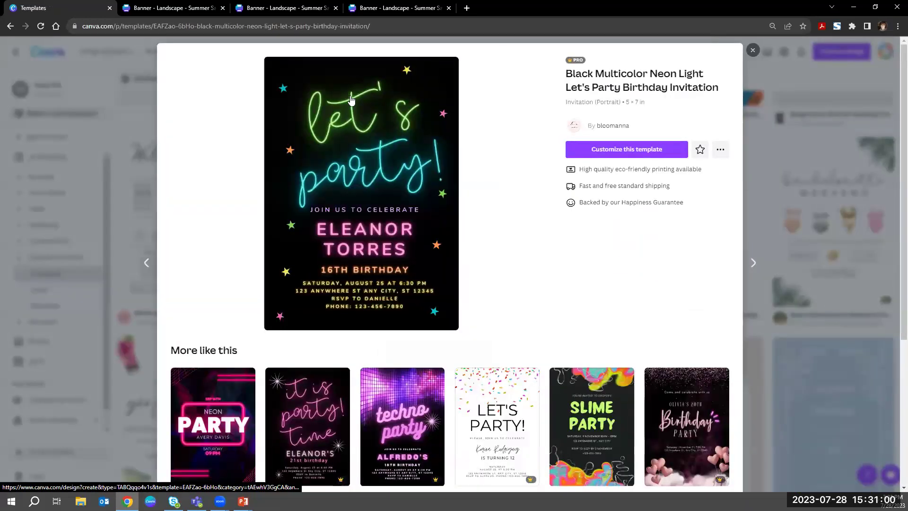
click(598, 150)
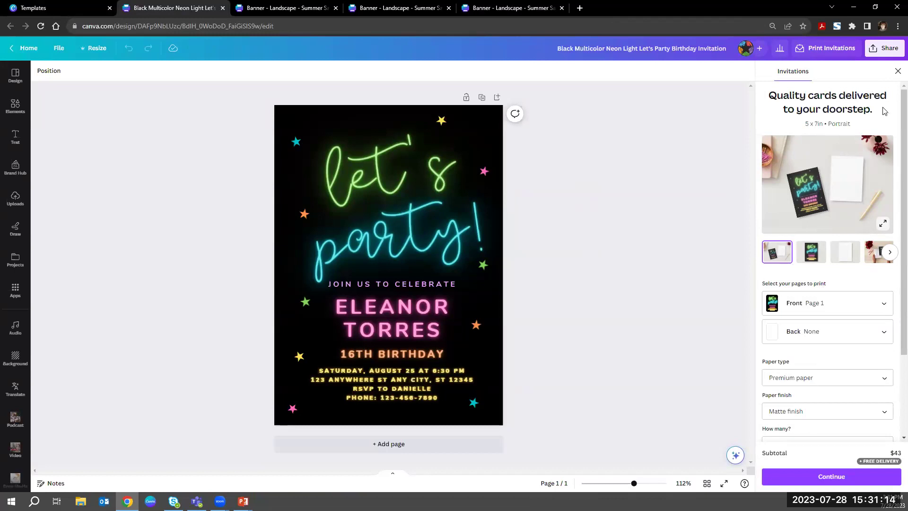
click(897, 72)
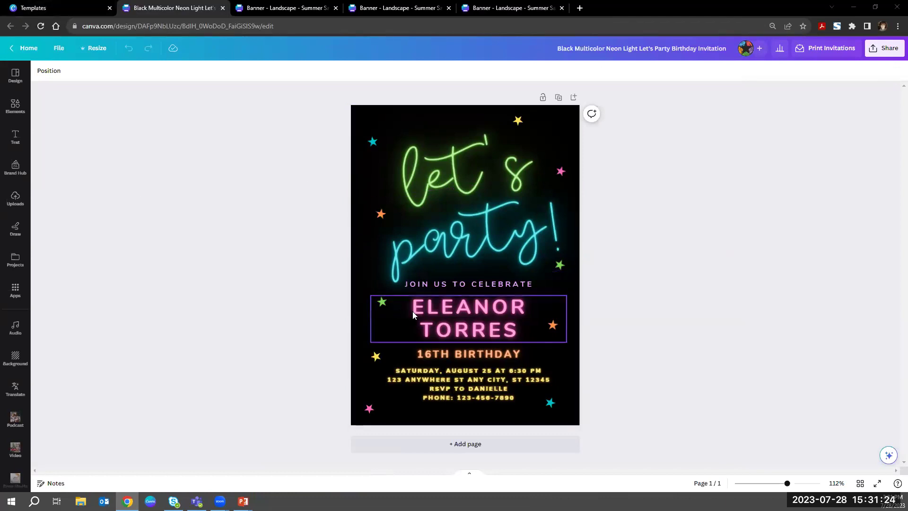
Step: Replace the celebrant's name on the invitation with "GRAND OPENING" and delete the "16TH BIRTHDAY" line beneath it
click(15, 136)
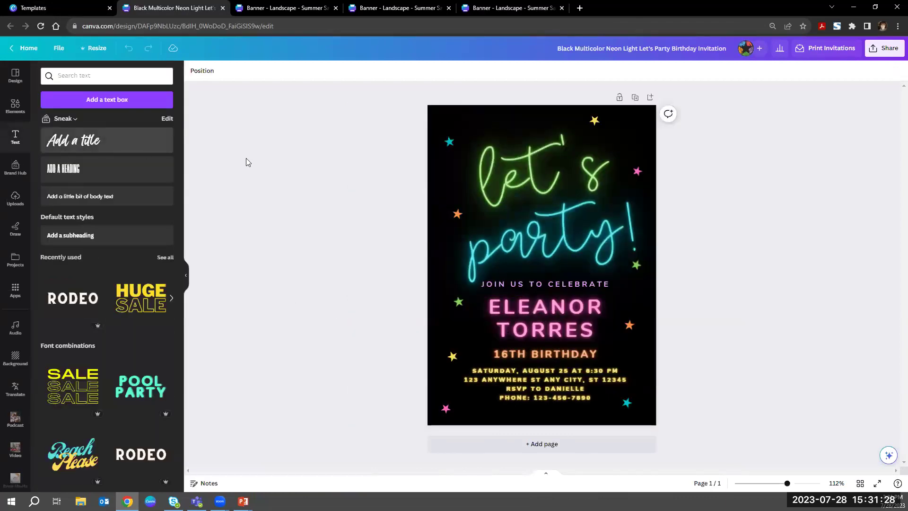
click(531, 324)
double_click(532, 325)
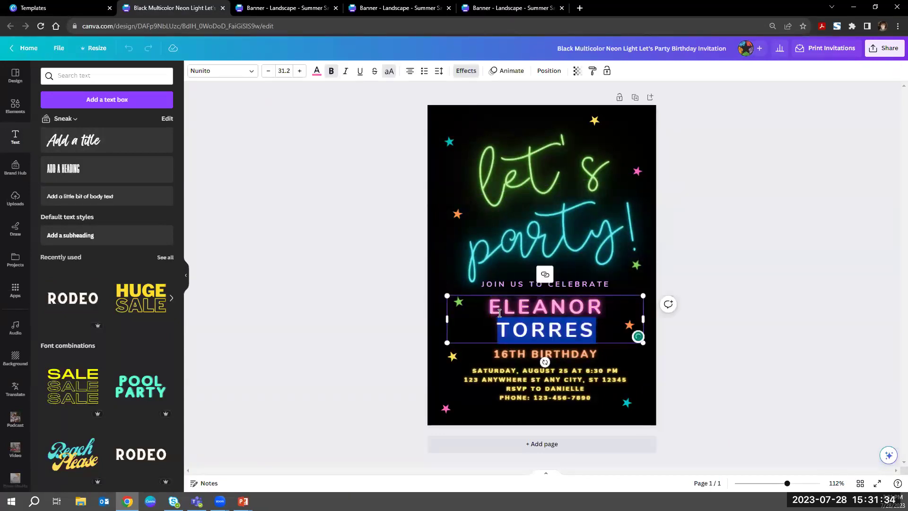
drag(476, 312, 598, 331)
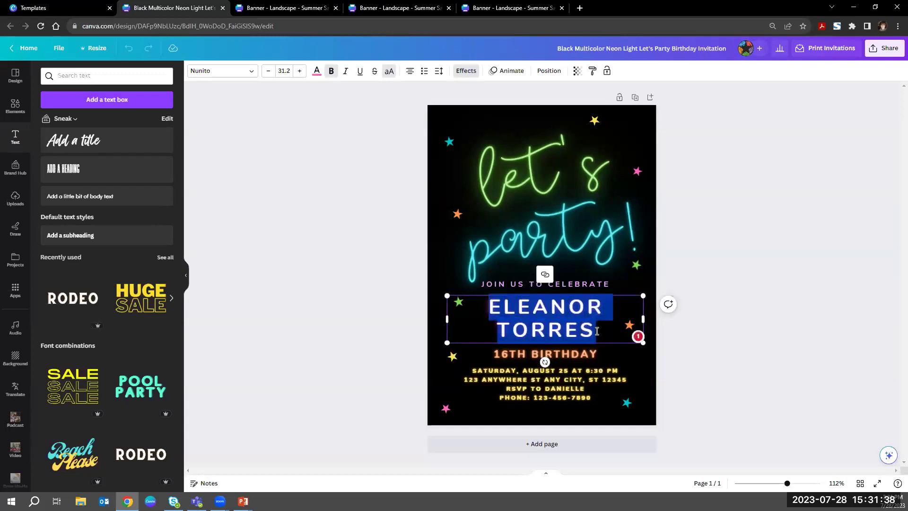
mouse_move(596, 331)
text(GRADN)
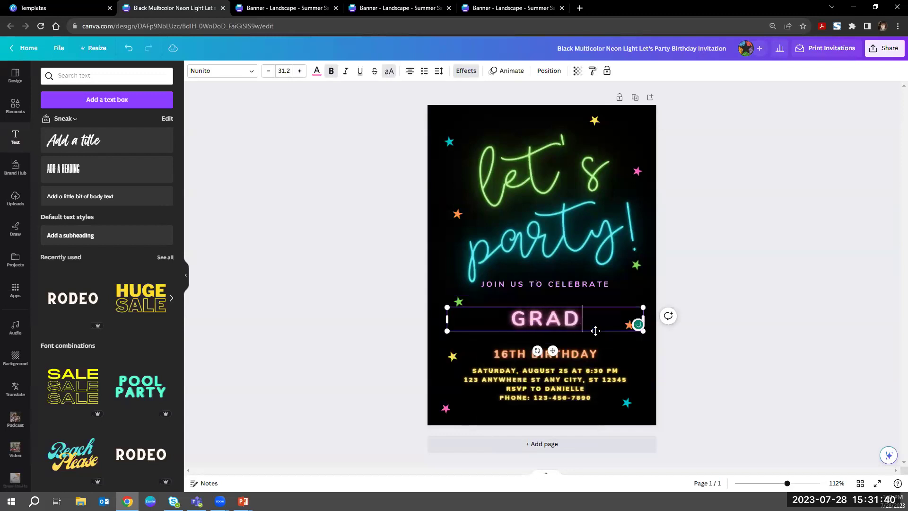
key(BackSpace)
key(BackSpace)
text(ND OPENING)
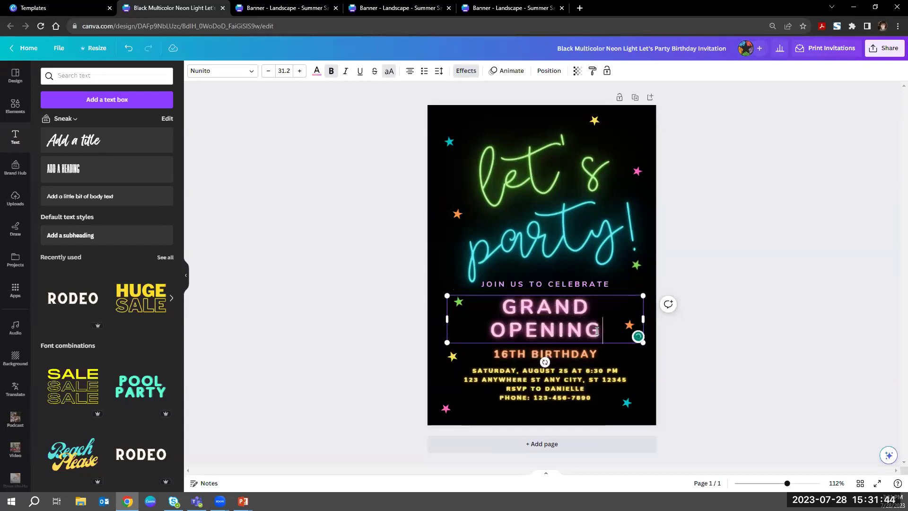
click(592, 355)
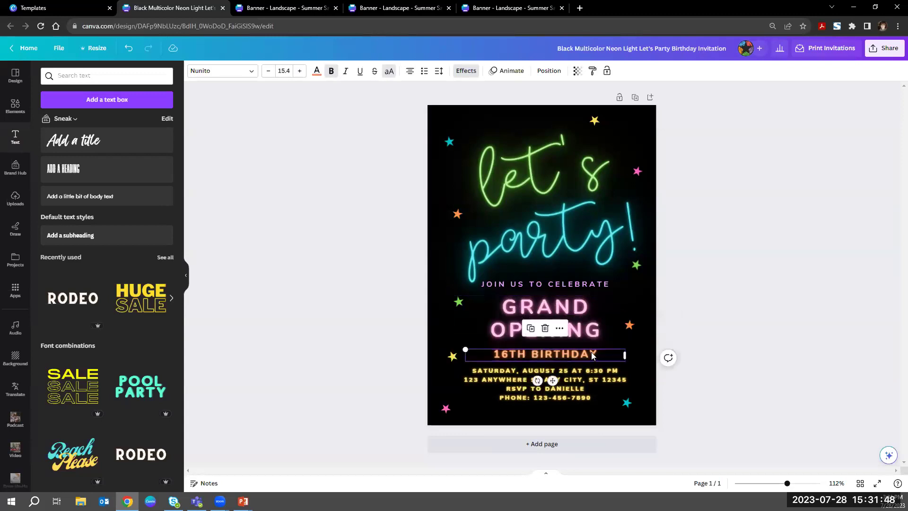
key(Delete)
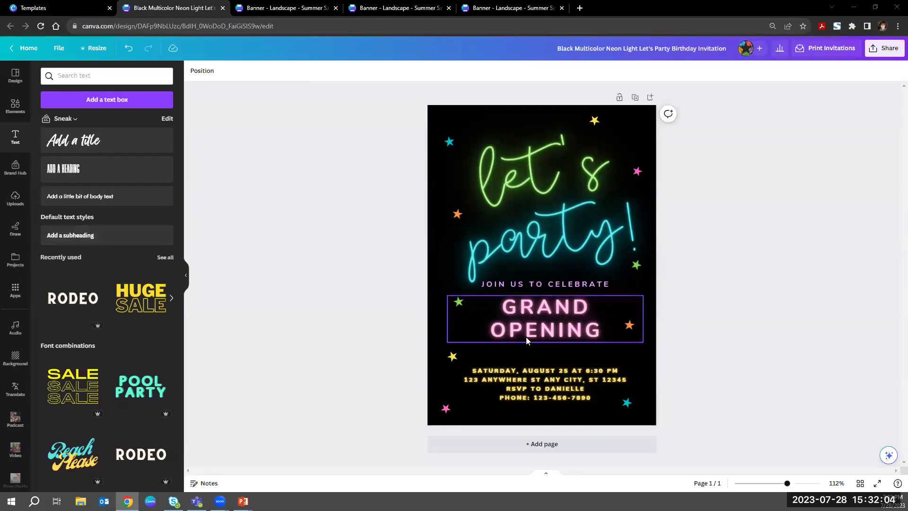
Step: Lower the "GRAND OPENING" text slightly, then add the white Sneak brand logo as a small badge centered over the word "GRAND"
drag(562, 333, 562, 342)
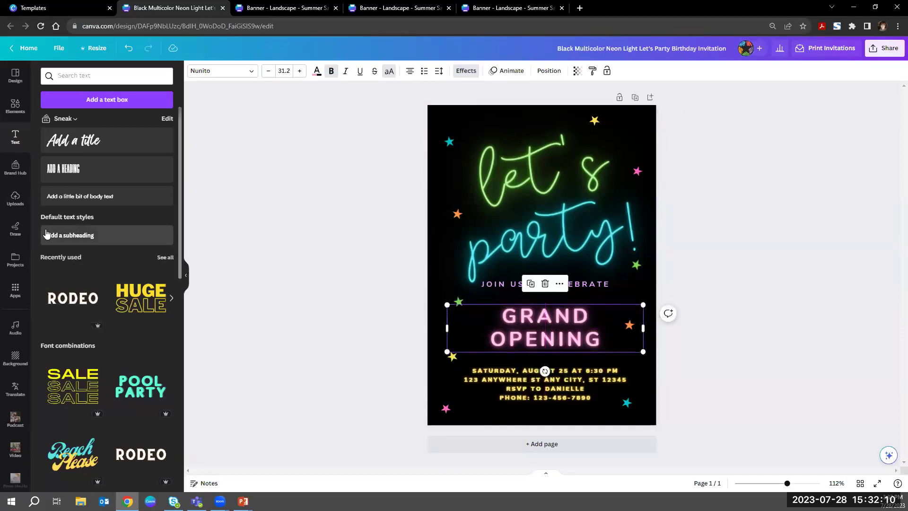
click(13, 176)
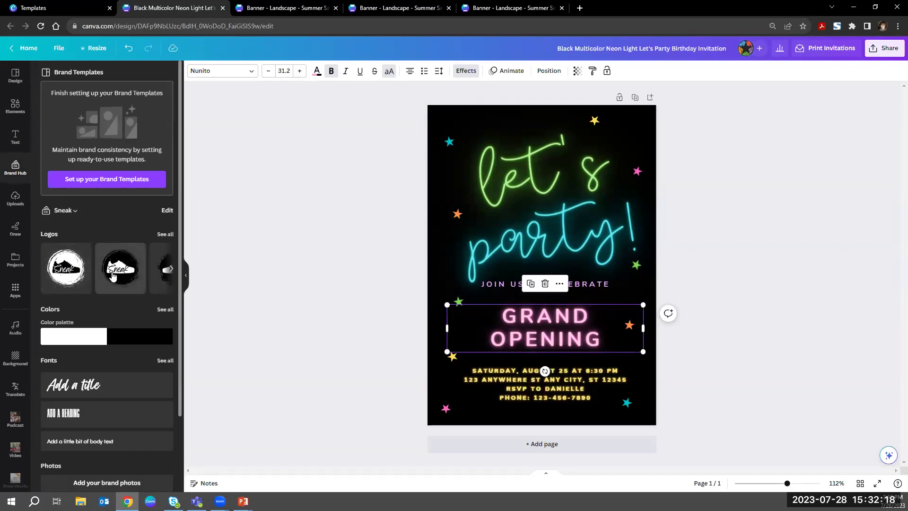
click(71, 278)
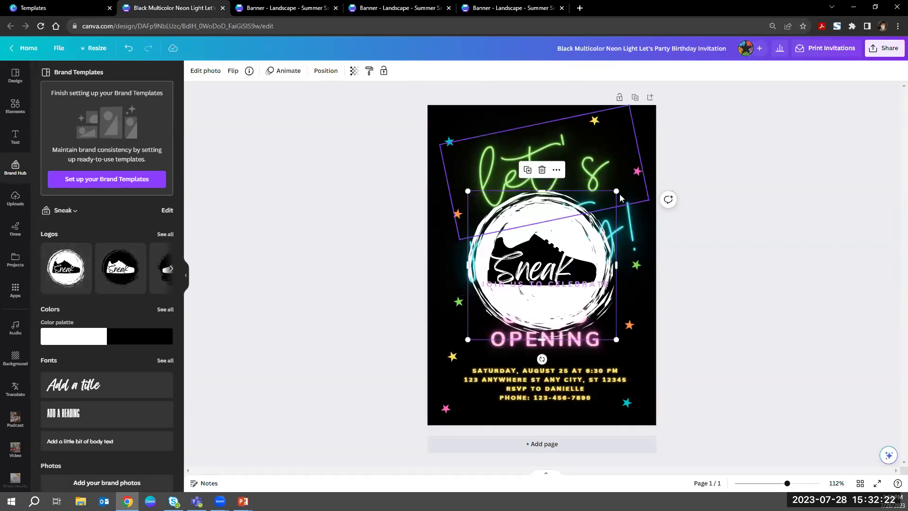
drag(617, 192, 542, 311)
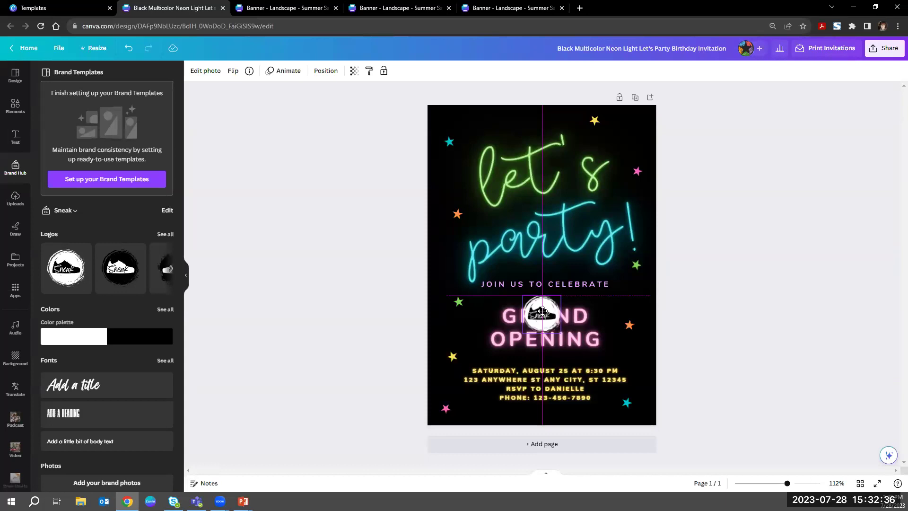
drag(542, 311, 542, 311)
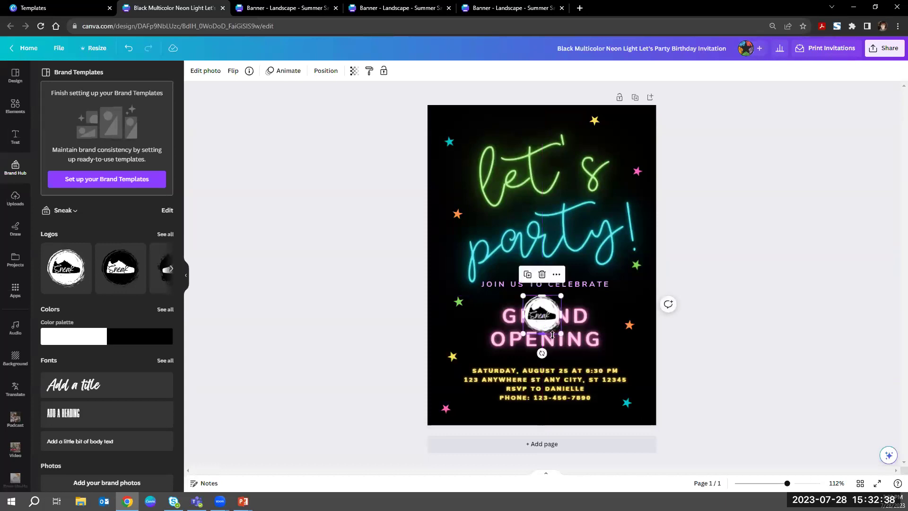
Step: Move the "let's" and "party!" texts together slightly upward on the invitation
click(574, 198)
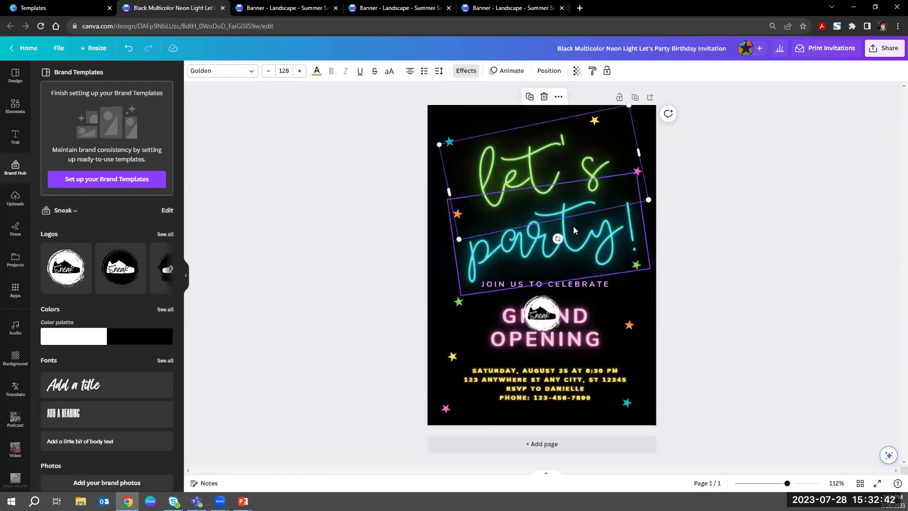
shift+click(574, 230)
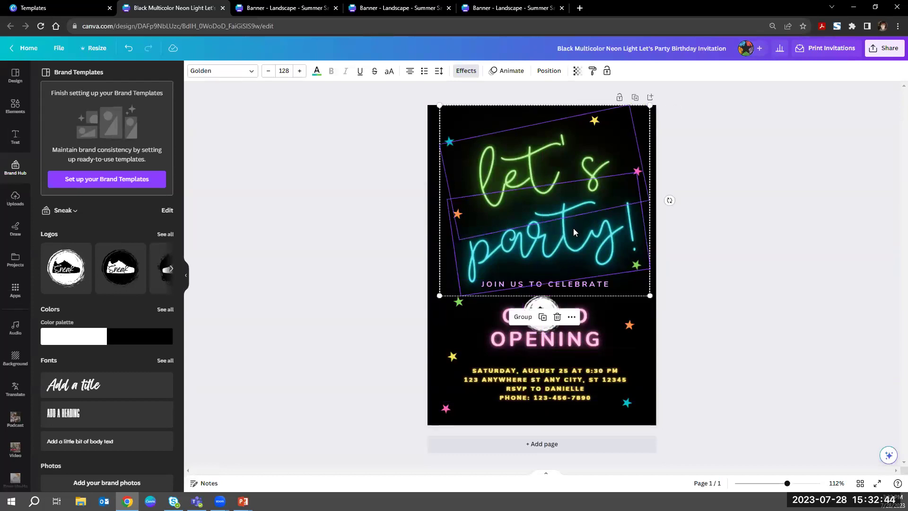
key(Escape)
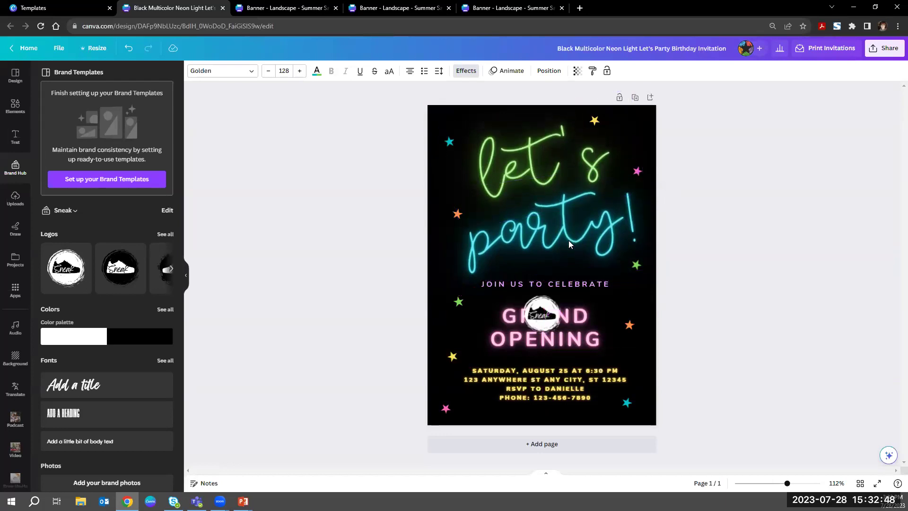
Step: Move the "JOIN US TO CELEBRATE" line up so it sits closer beneath "party!"
click(562, 284)
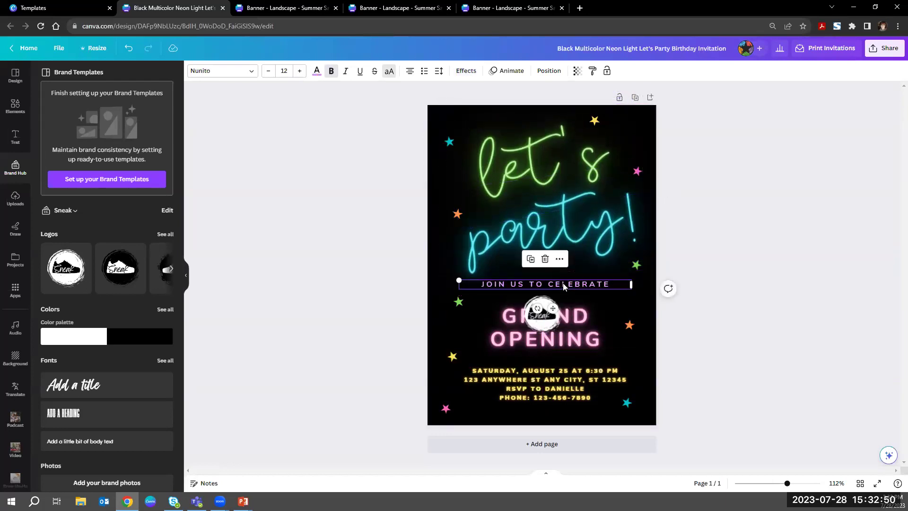
key(shift+Up)
key(shift+Up)
key(shift+Up)
key(shift+Up)
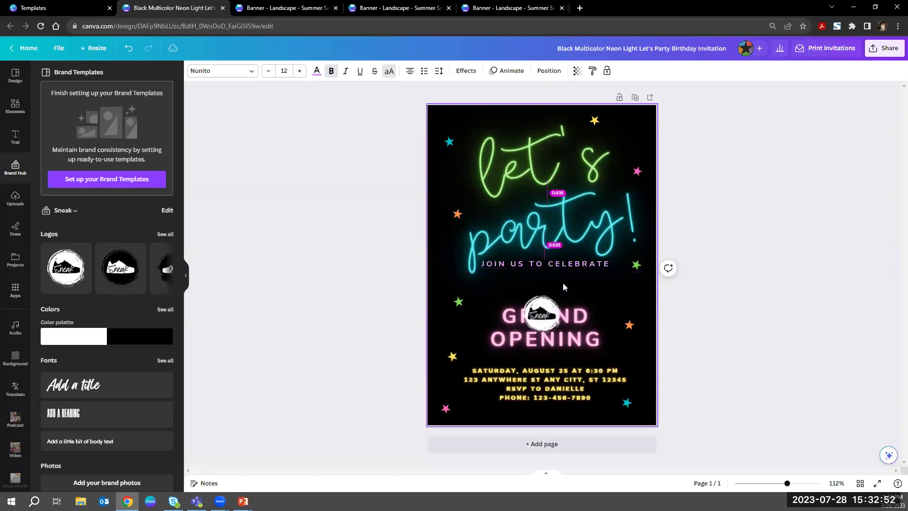
key(shift+Down)
key(shift+Down)
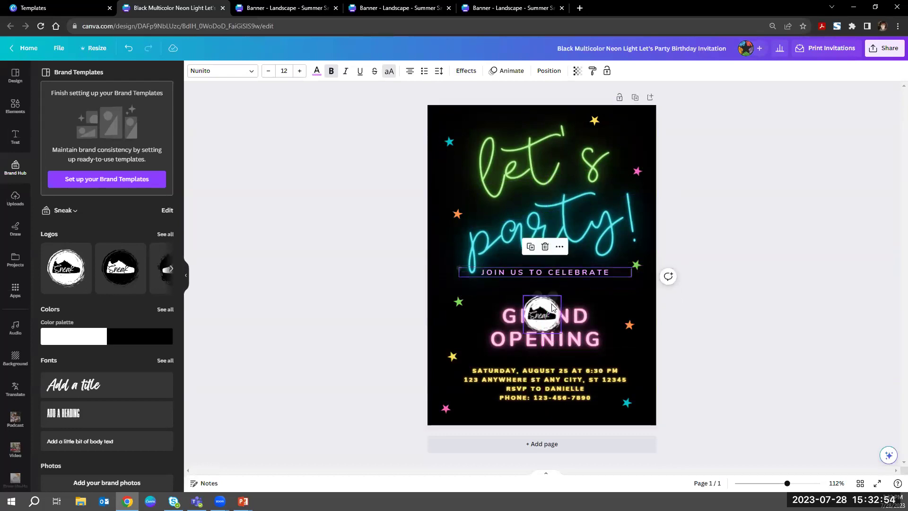
Step: Move the Sneak logo up into the space just below "JOIN US TO CELEBRATE"
click(550, 310)
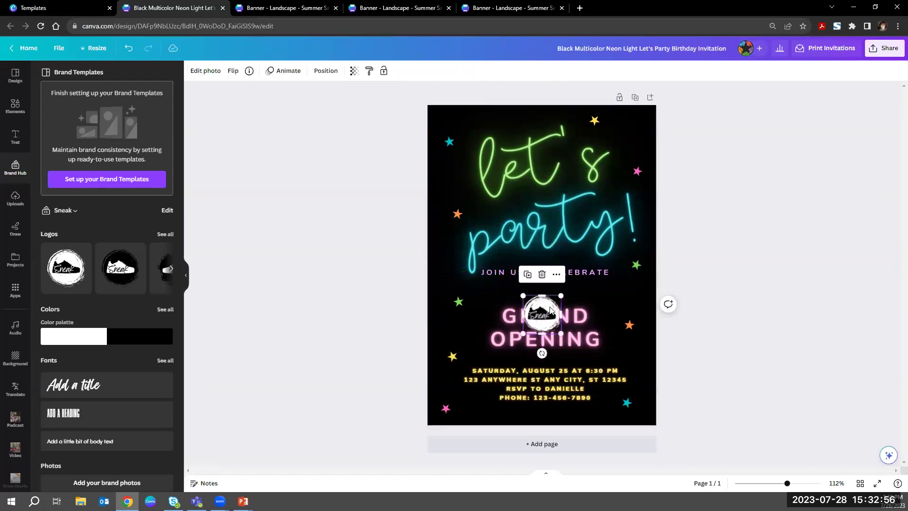
key(shift+Up)
key(shift+Up)
key(shift+Up)
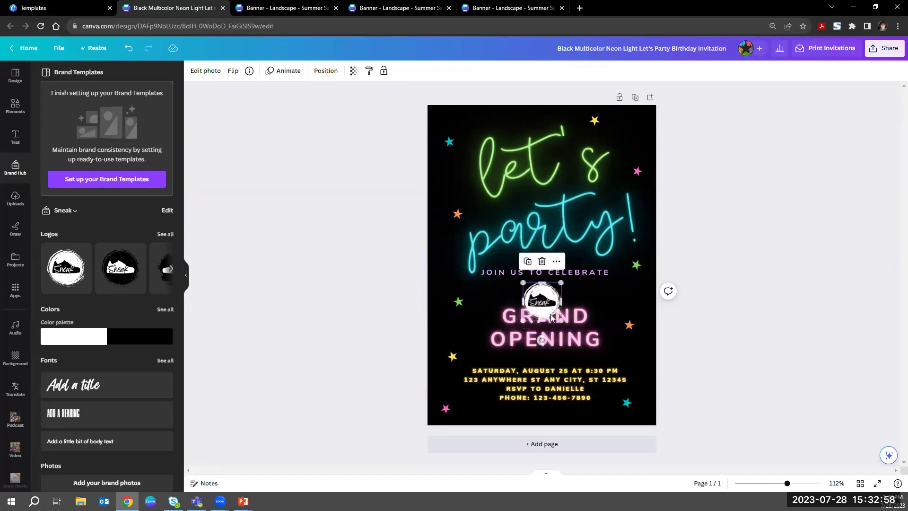
Step: Move the "GRAND OPENING" text down to make room for the logo above it
click(551, 335)
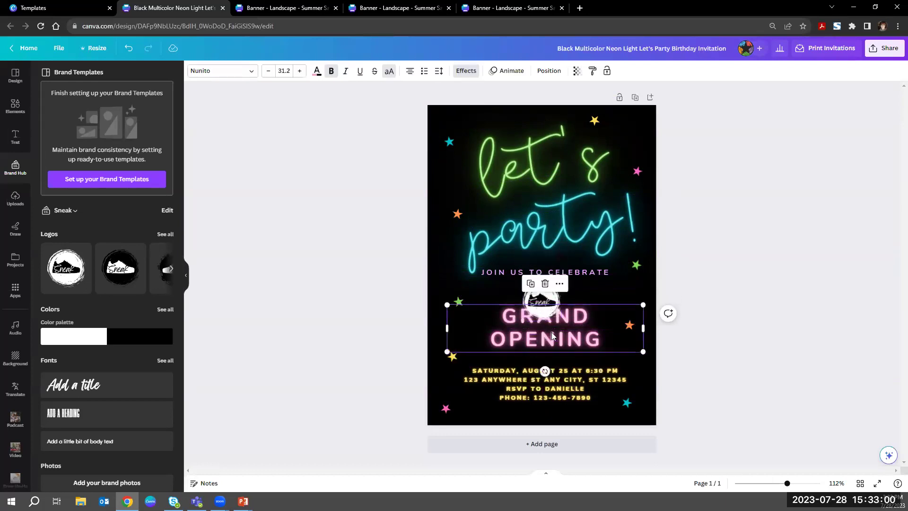
key(shift+Down)
key(shift+Down)
key(shift+Down)
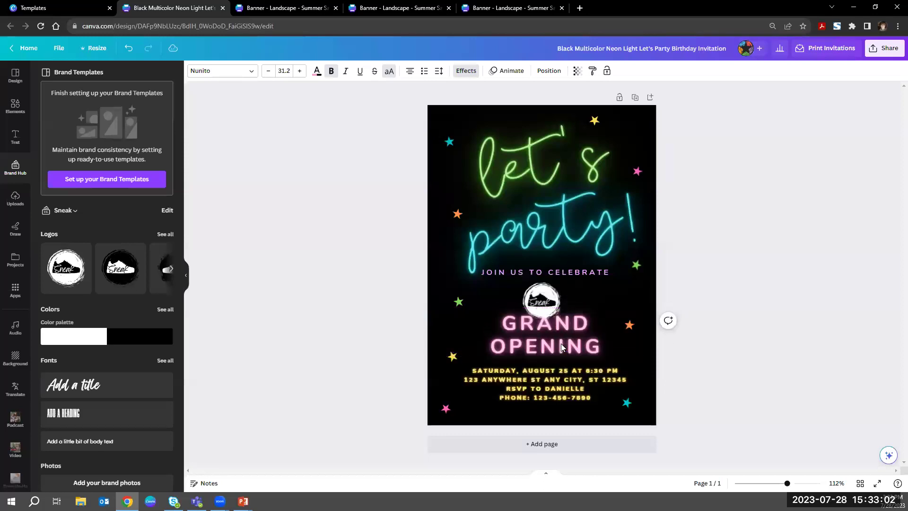
Step: Set the "GRAND OPENING" line spacing to 1.04 and lower the text slightly above the event details
click(438, 72)
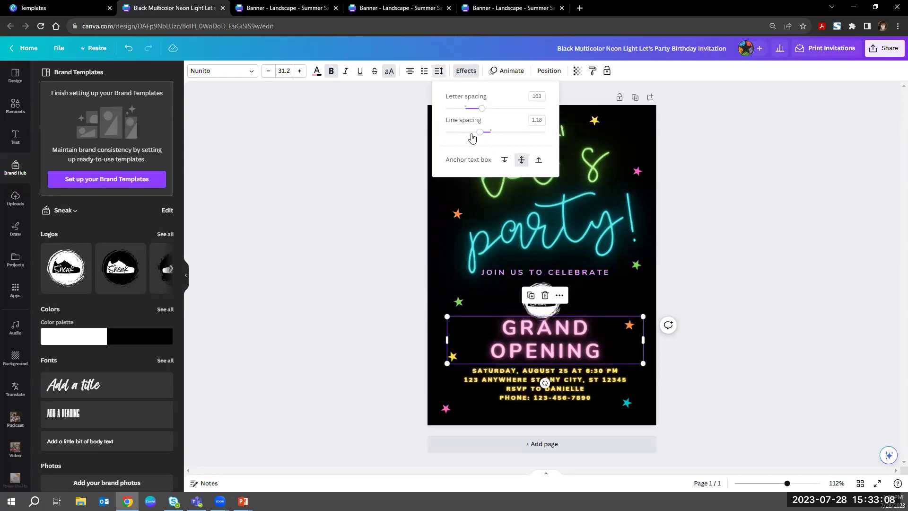
drag(480, 135, 472, 136)
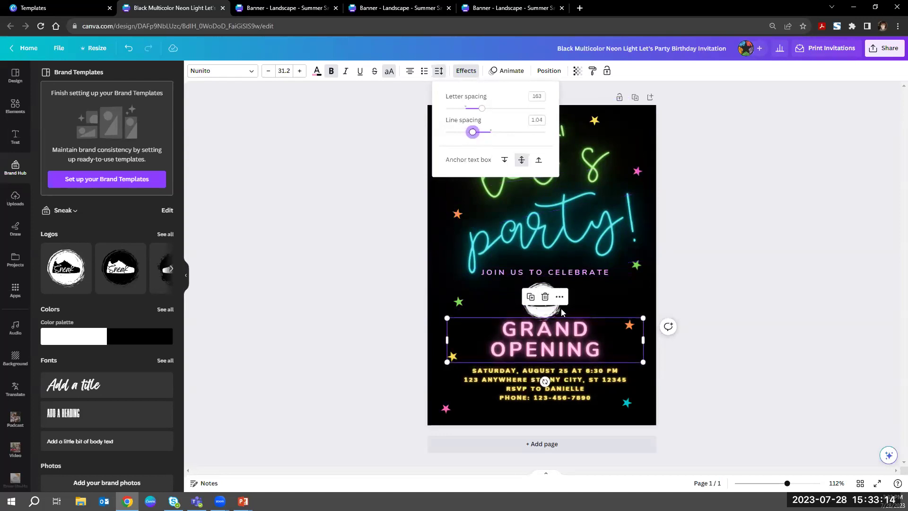
click(571, 386)
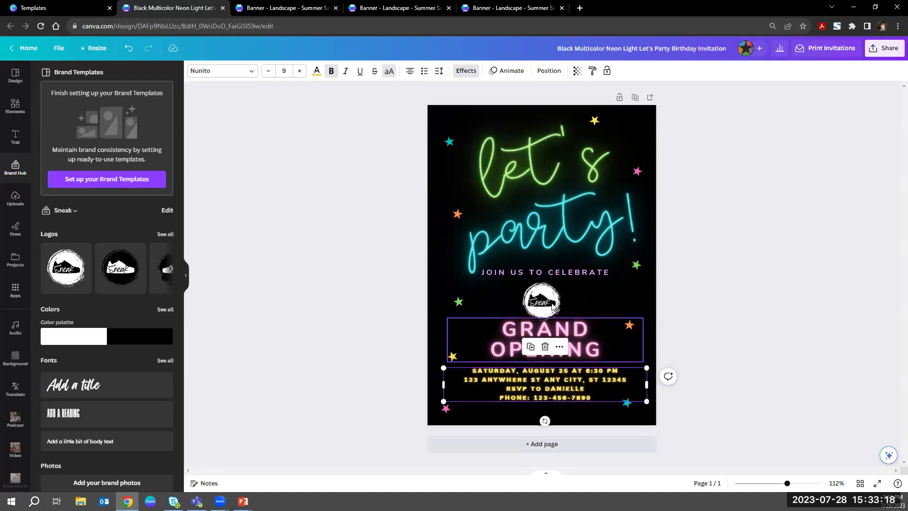
click(568, 324)
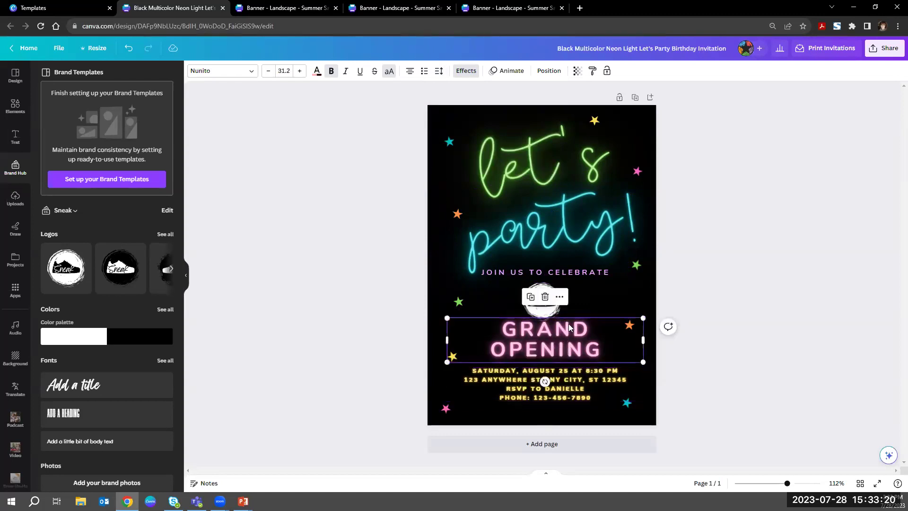
drag(569, 325, 567, 322)
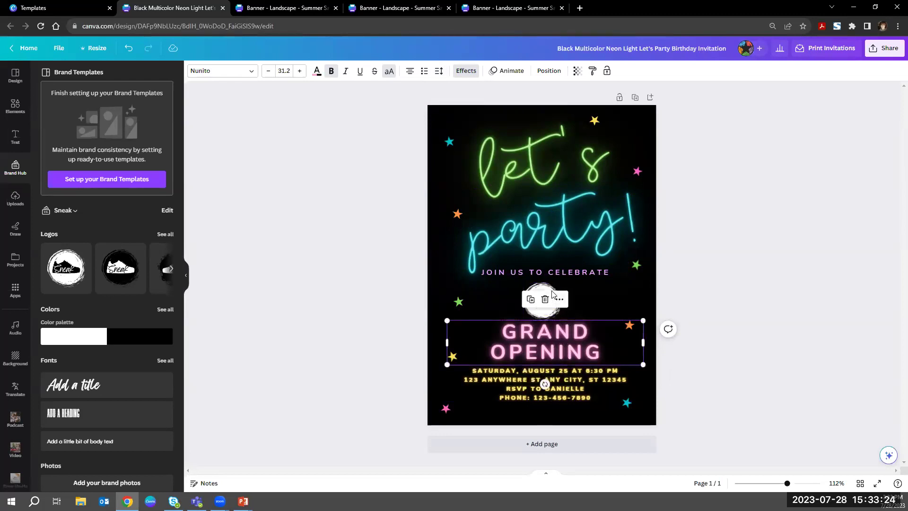
Step: Try the pink #ffa5dc and turquoise document colors on the "let's" text and set it back to green
click(527, 173)
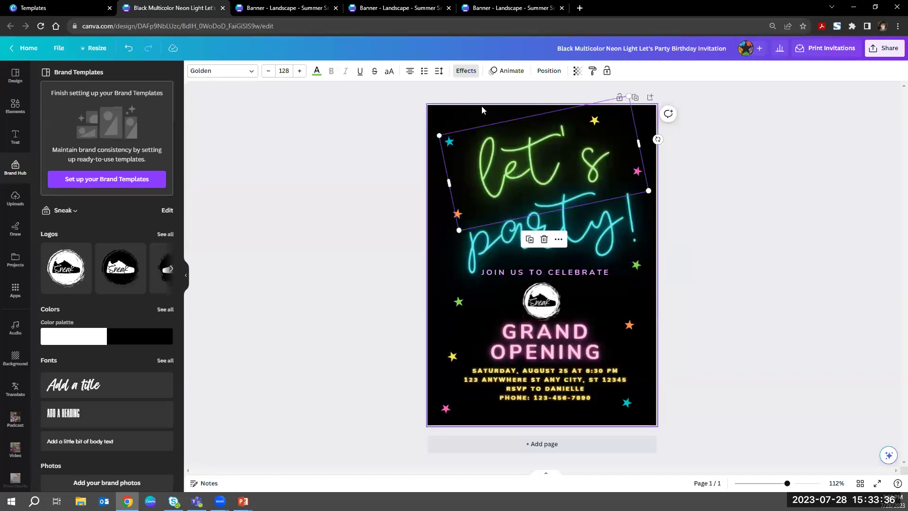
click(466, 71)
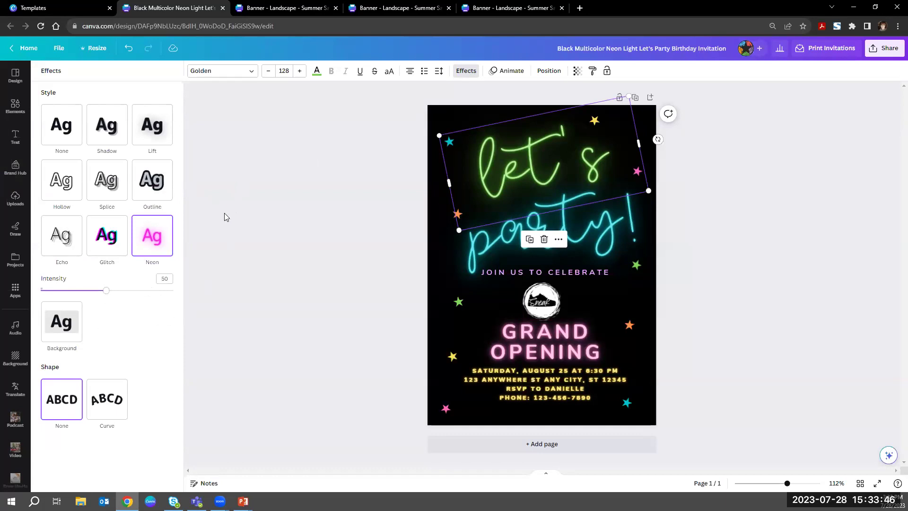
click(317, 75)
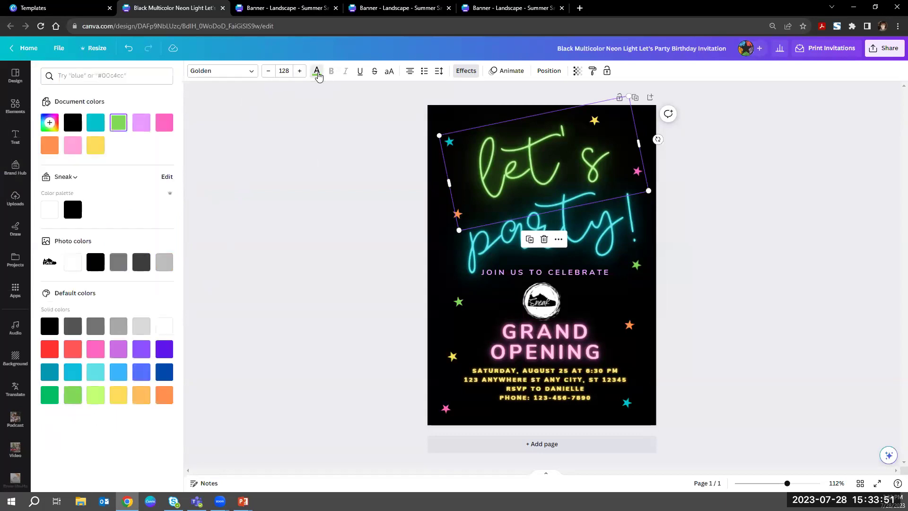
click(72, 148)
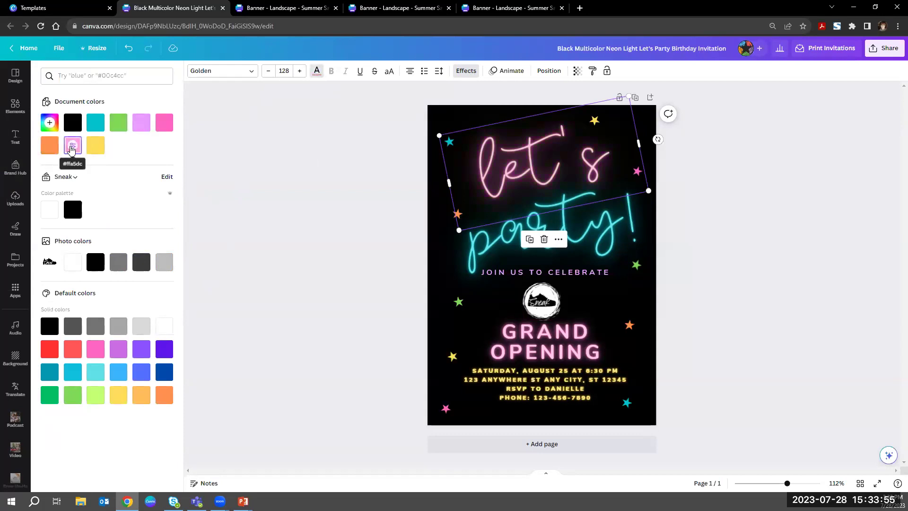
click(100, 130)
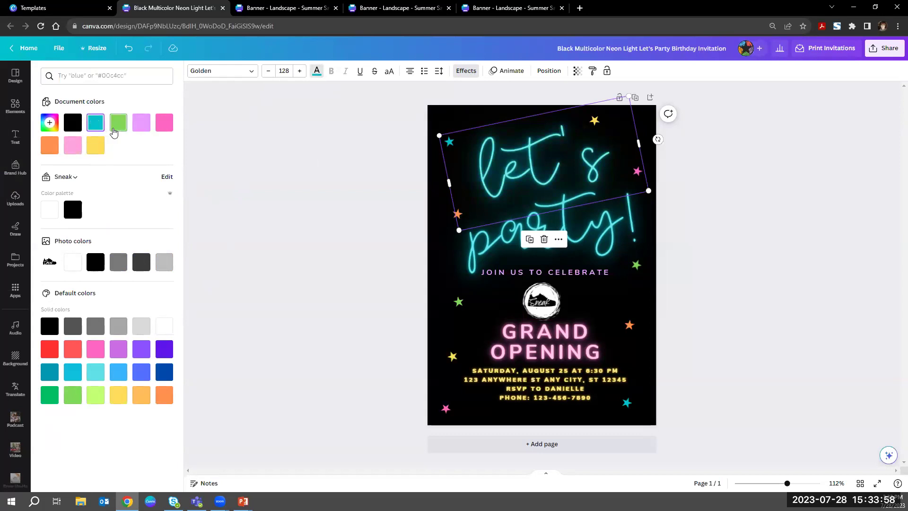
click(116, 131)
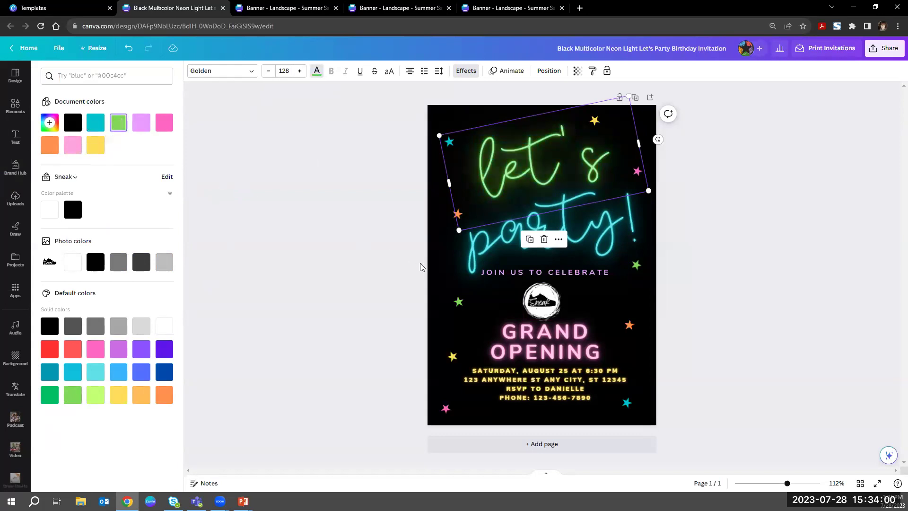
Step: Recolor "party!" in green #7ed957 and the "JOIN US TO CELEBRATE" line in the yellow document color
click(473, 261)
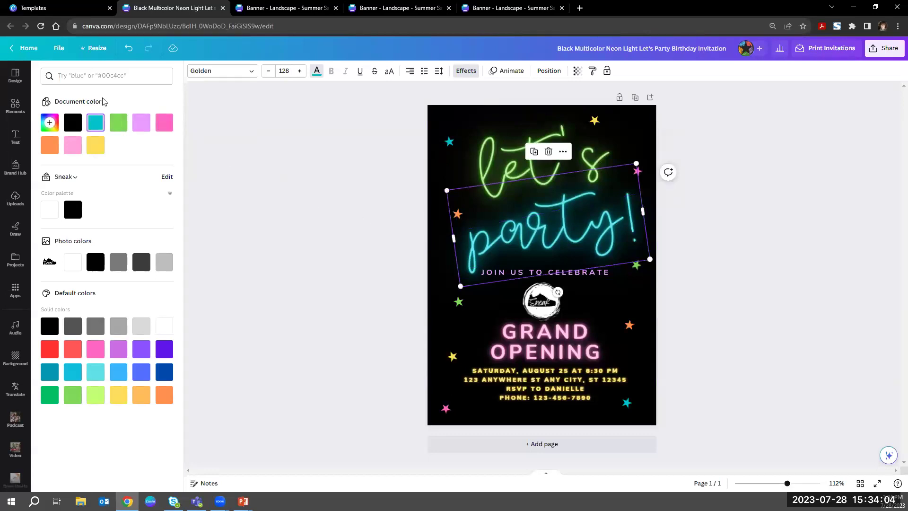
click(117, 128)
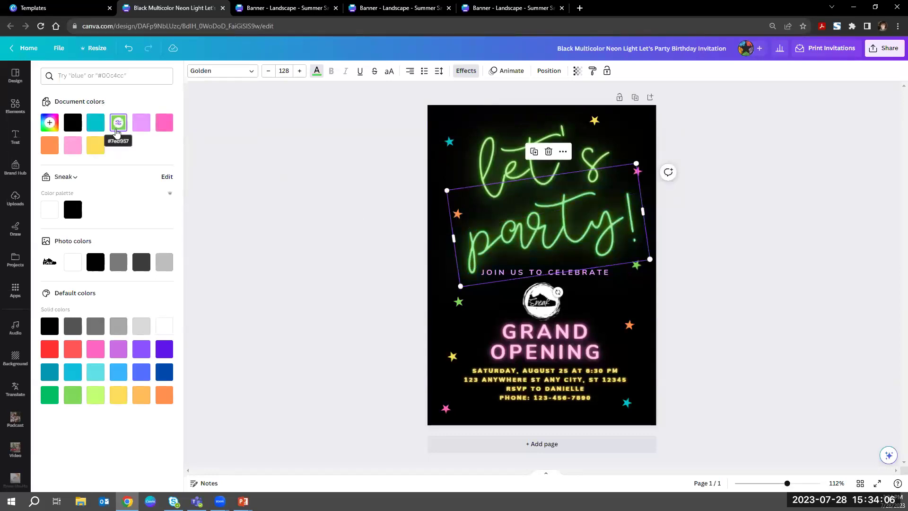
click(601, 276)
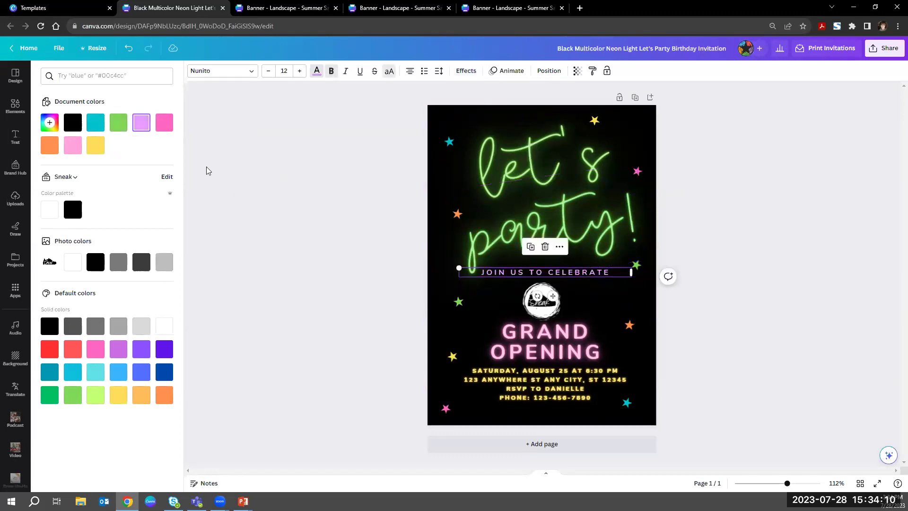
click(96, 142)
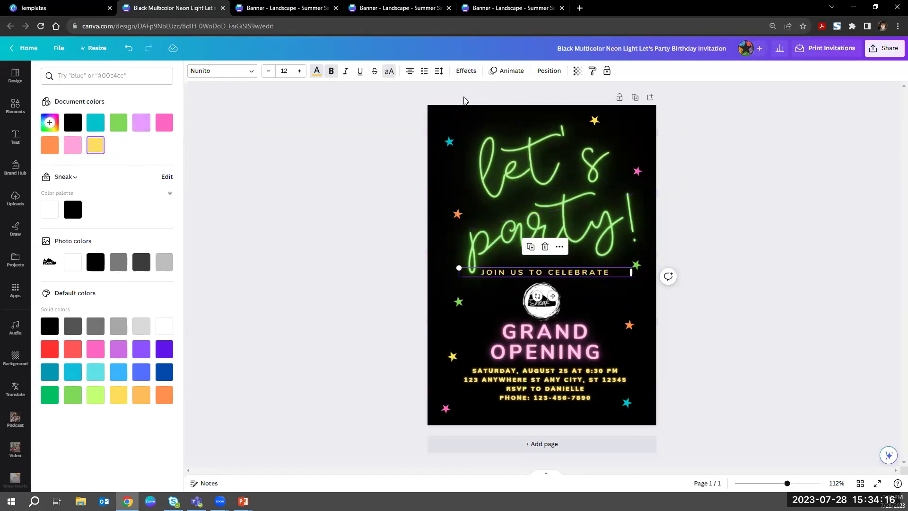
Step: Apply the Background effect to the "JOIN US TO CELEBRATE" line with roundness 16 and spread 24
click(466, 72)
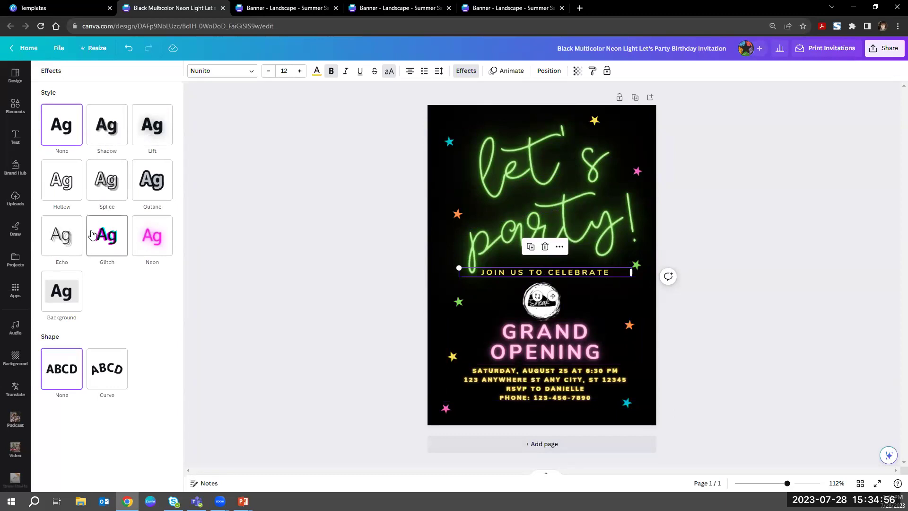
click(62, 305)
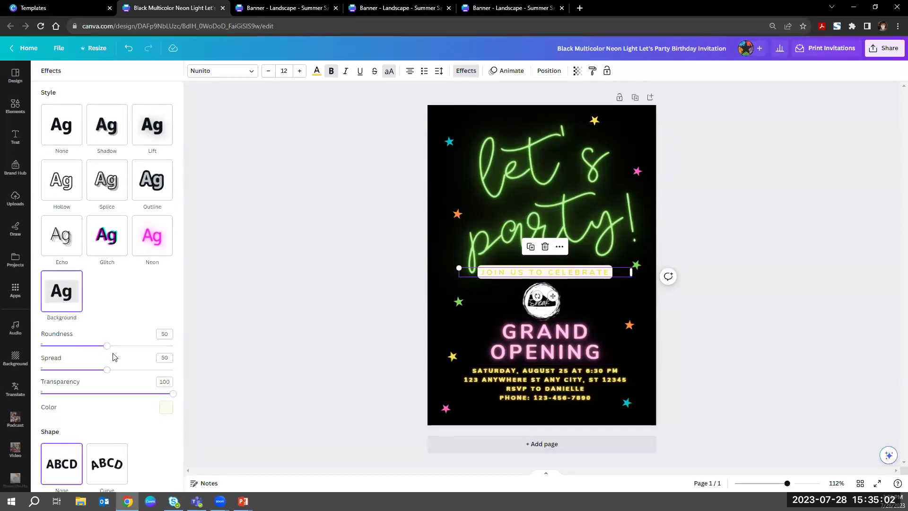
drag(108, 348, 70, 347)
drag(787, 484, 810, 486)
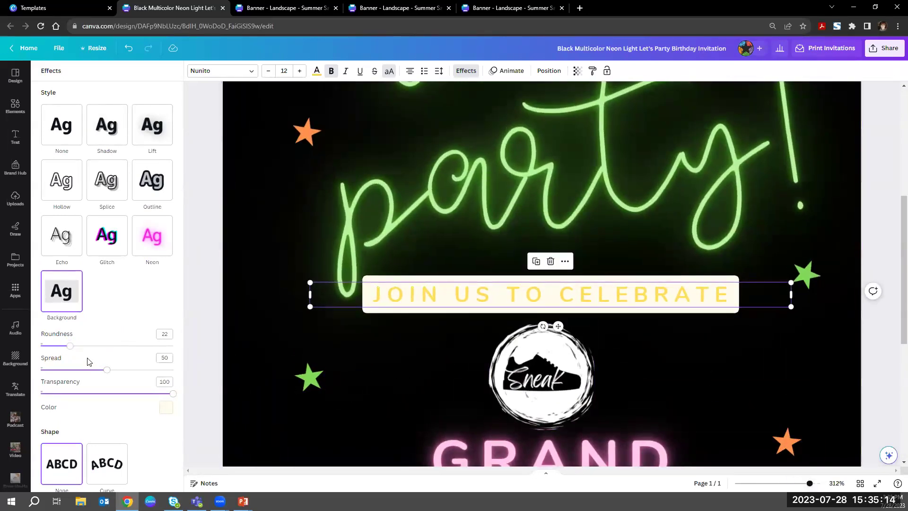
mouse_move(71, 345)
mouse_down()
mouse_move(123, 335)
mouse_move(146, 349)
mouse_move(61, 349)
mouse_up()
drag(106, 372, 75, 376)
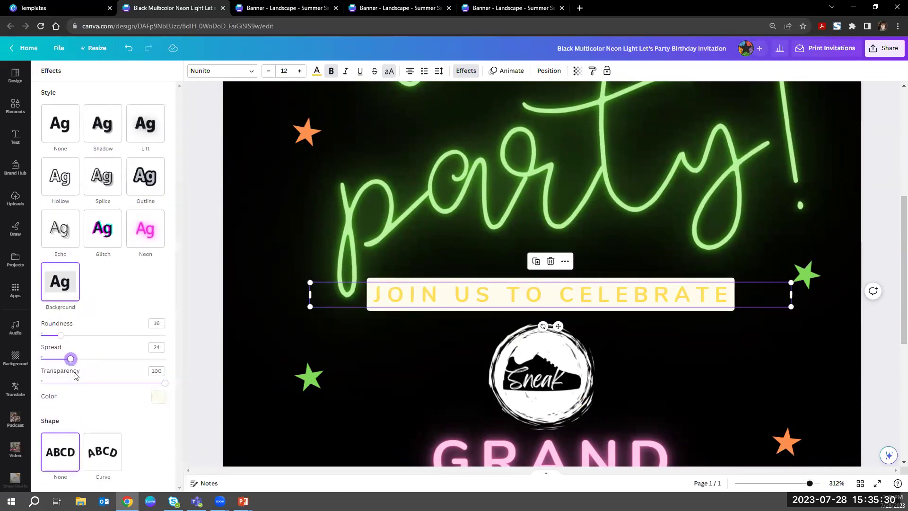
Step: Try a pink background color behind the "JOIN US TO CELEBRATE" line and remove the text effect
click(157, 397)
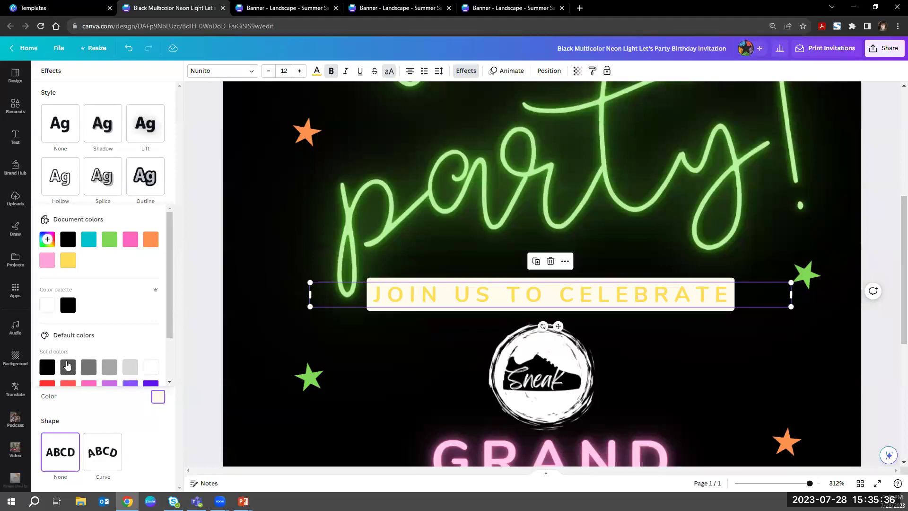
click(131, 241)
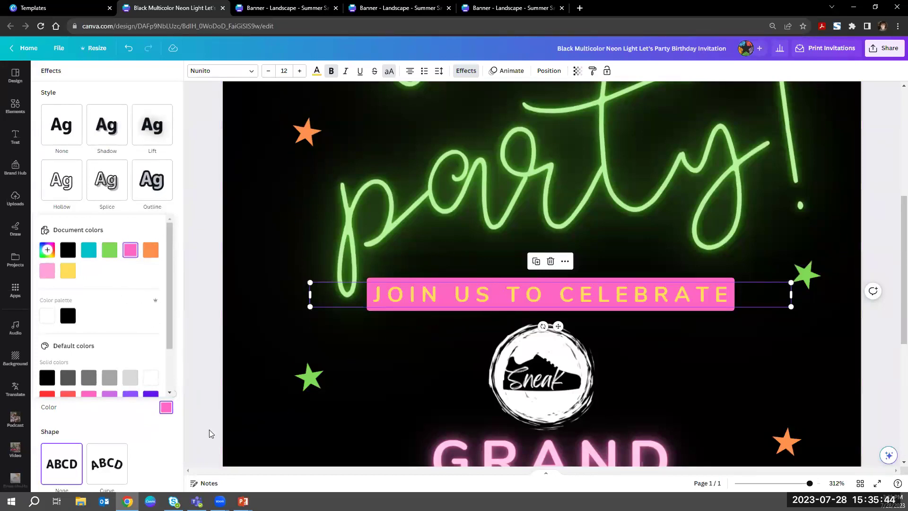
click(133, 460)
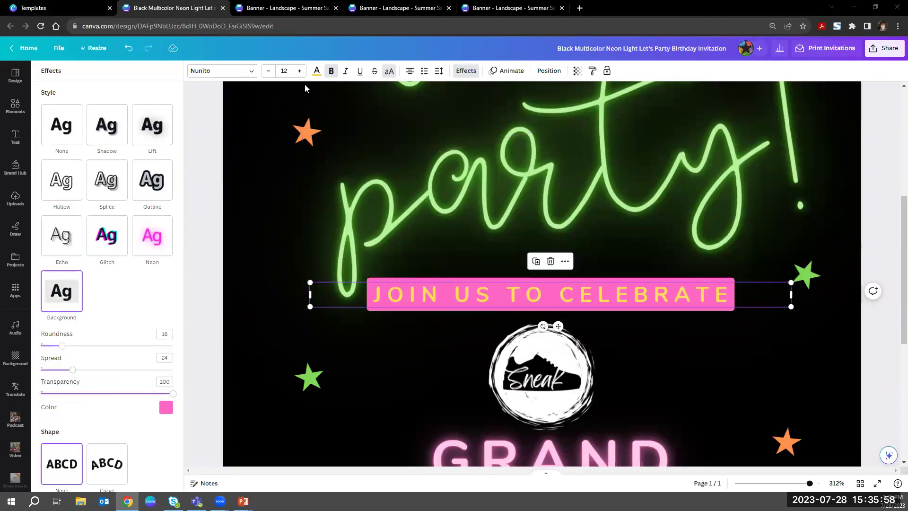
click(76, 134)
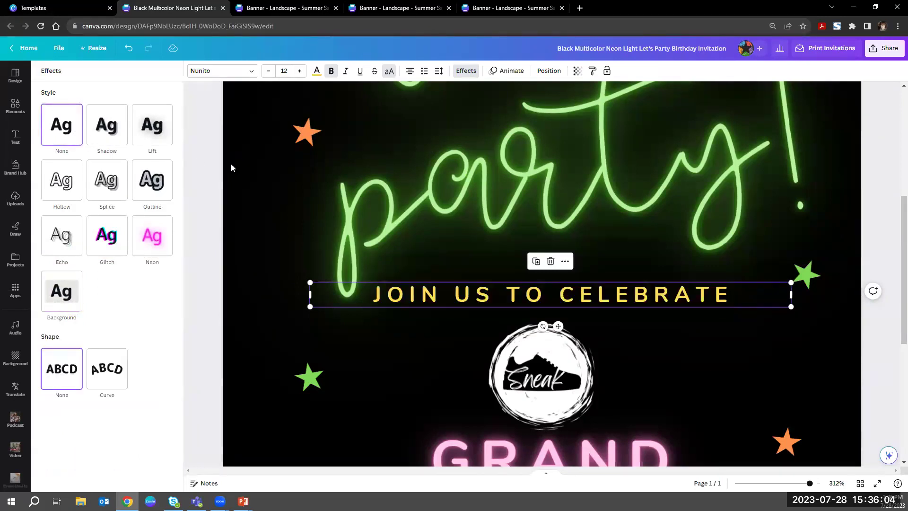
click(219, 321)
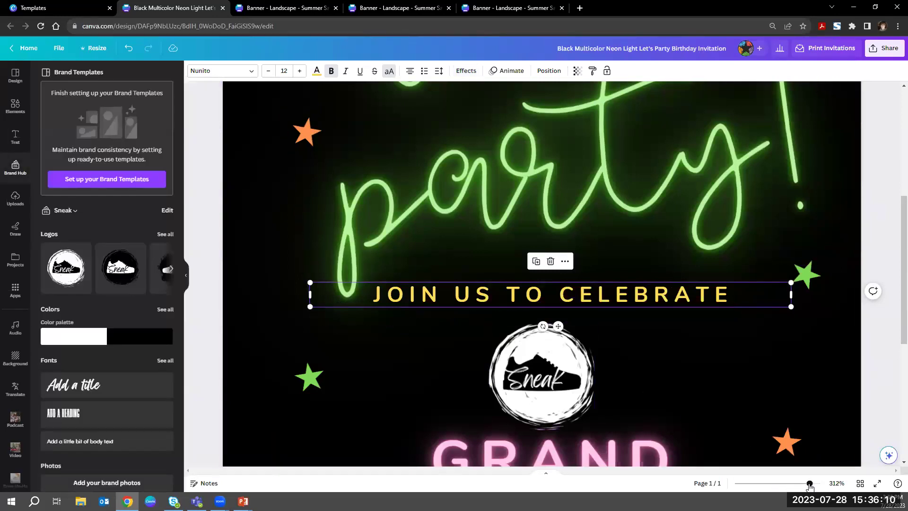
Step: Delete the "JOIN US TO CELEBRATE" line from the invitation
drag(810, 484, 790, 485)
click(769, 396)
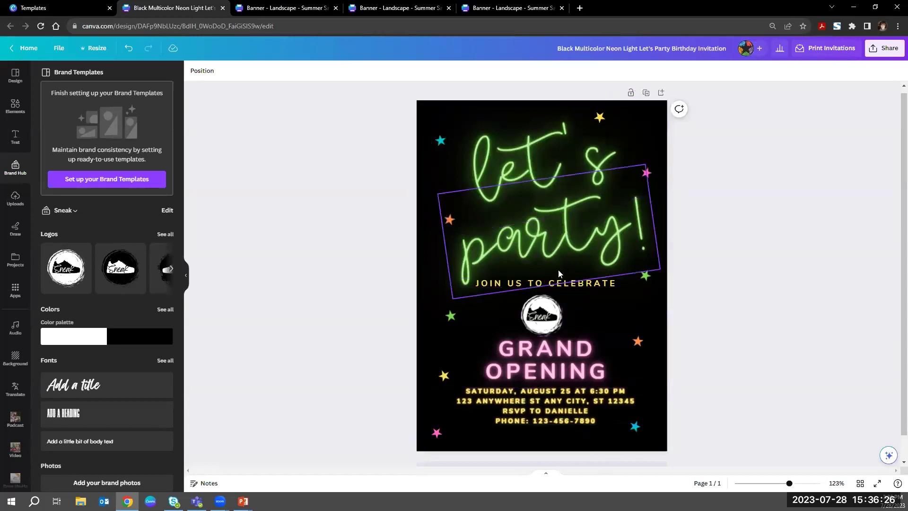
click(565, 284)
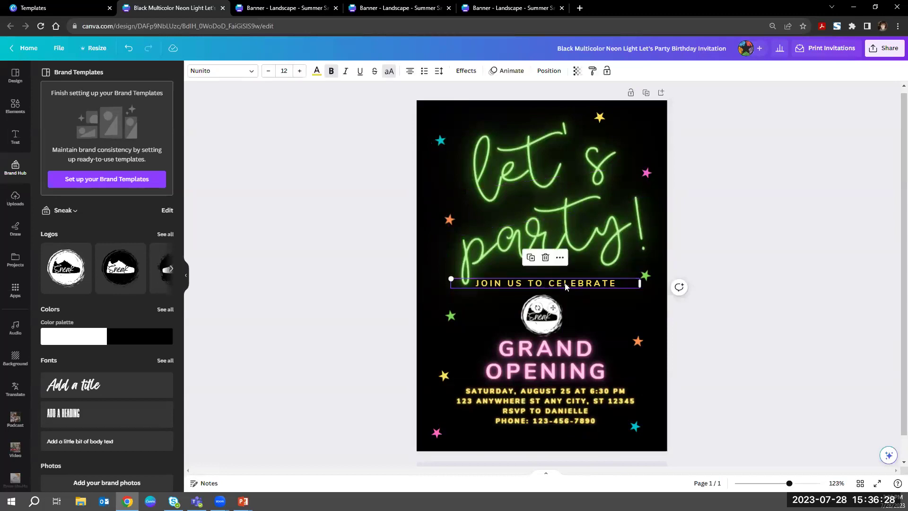
key(Delete)
Step: Move the Sneak logo up beneath "party!" and raise the "GRAND OPENING" text slightly to even out the spacing
drag(548, 311, 549, 298)
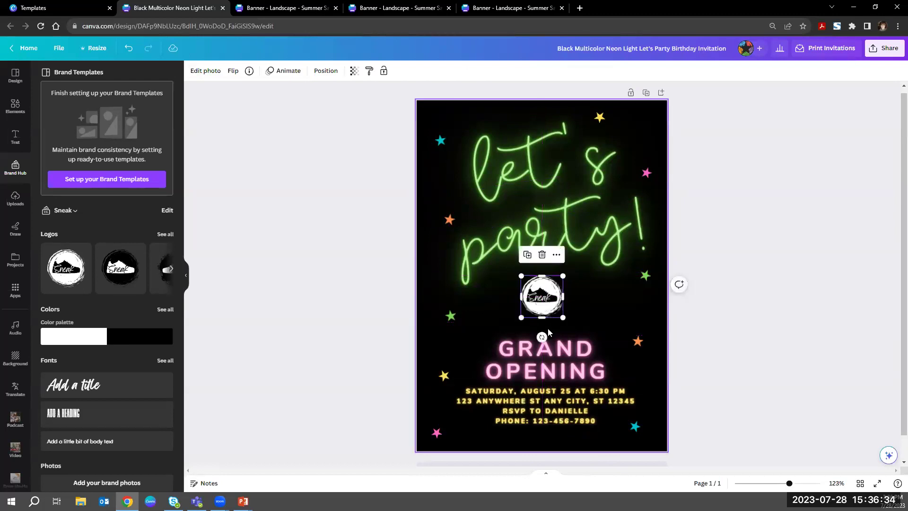
drag(550, 348, 546, 339)
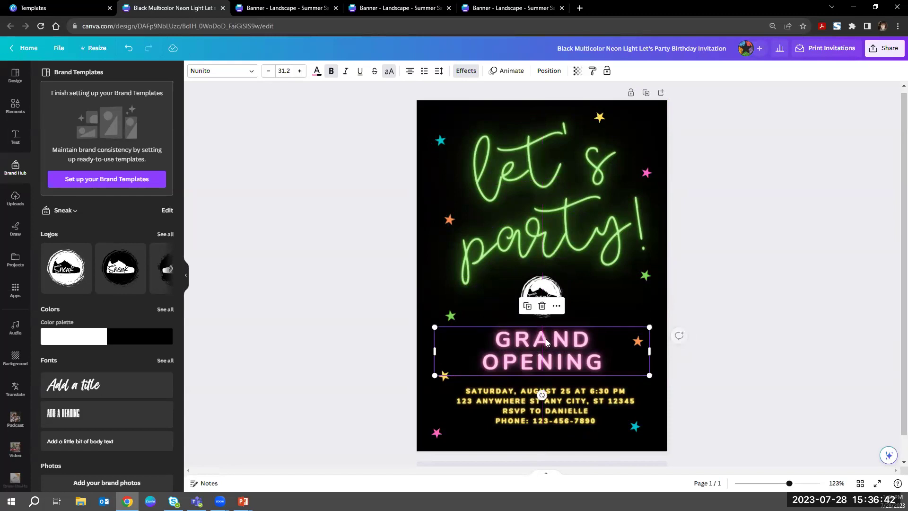
click(701, 276)
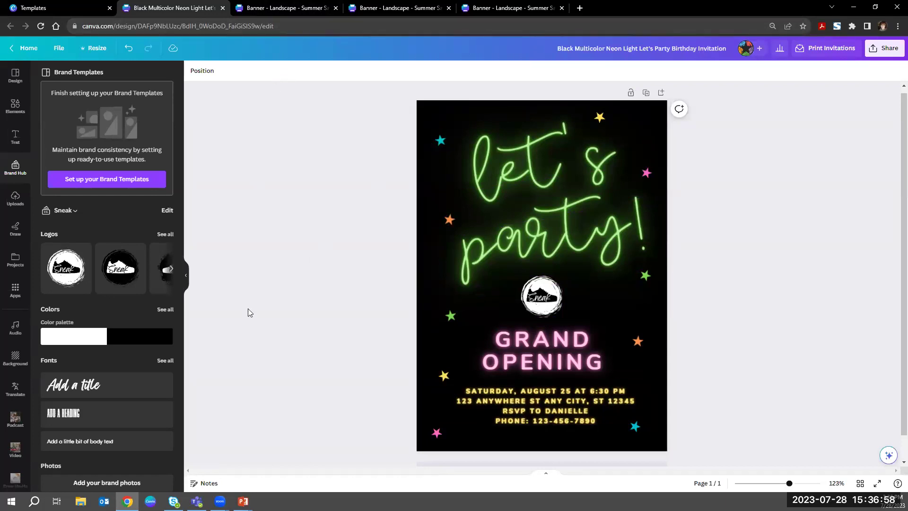
Step: Search the elements library for "star" and show only graphics
click(5, 109)
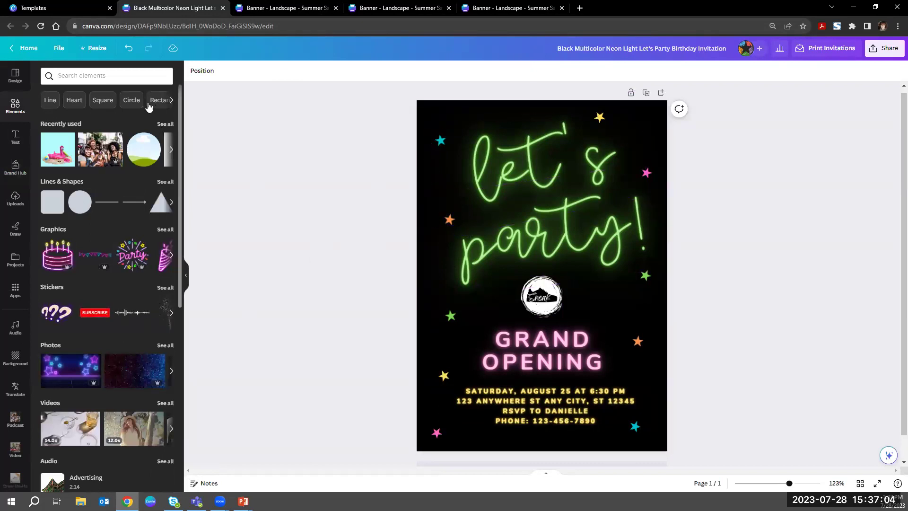
click(63, 74)
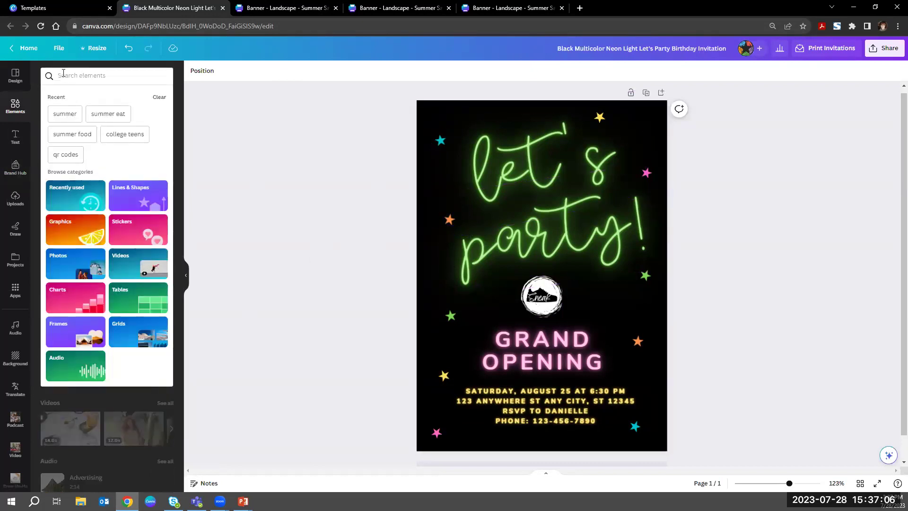
text(stra)
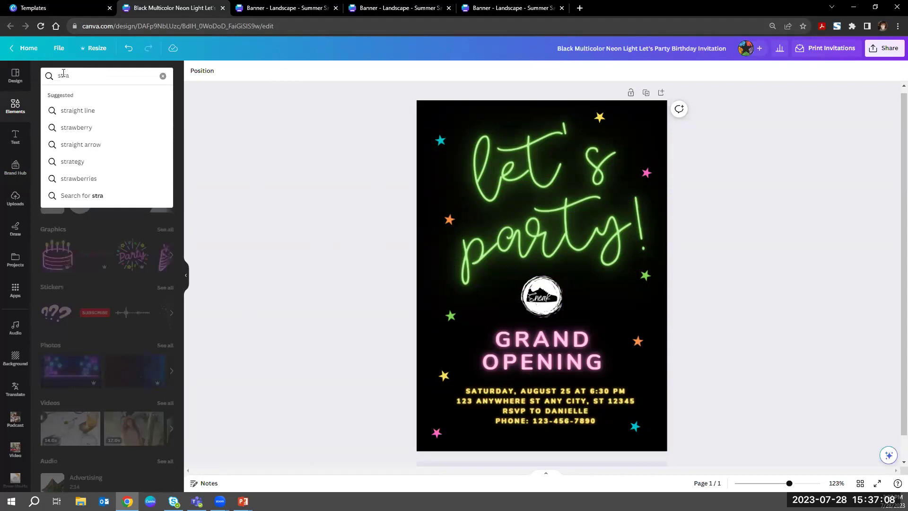
key(BackSpace)
key(BackSpace)
text(ar)
key(Return)
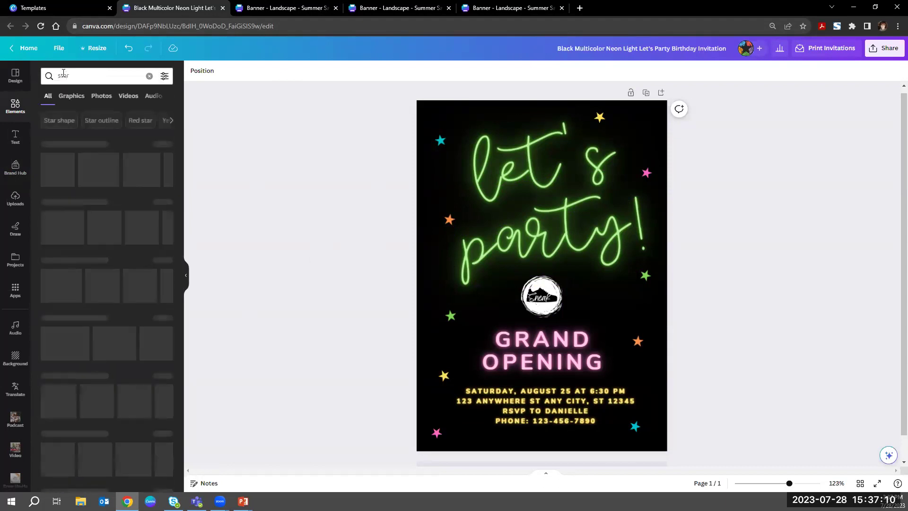
click(76, 103)
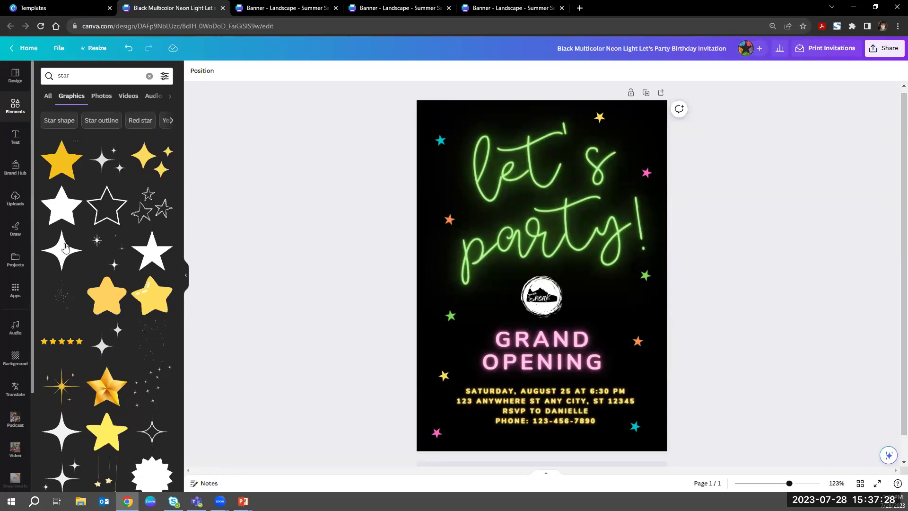
Step: Filter the star graphics to static and free items
scroll(109, 263, down, 1)
scroll(110, 263, down, 2)
scroll(108, 156, up, 2)
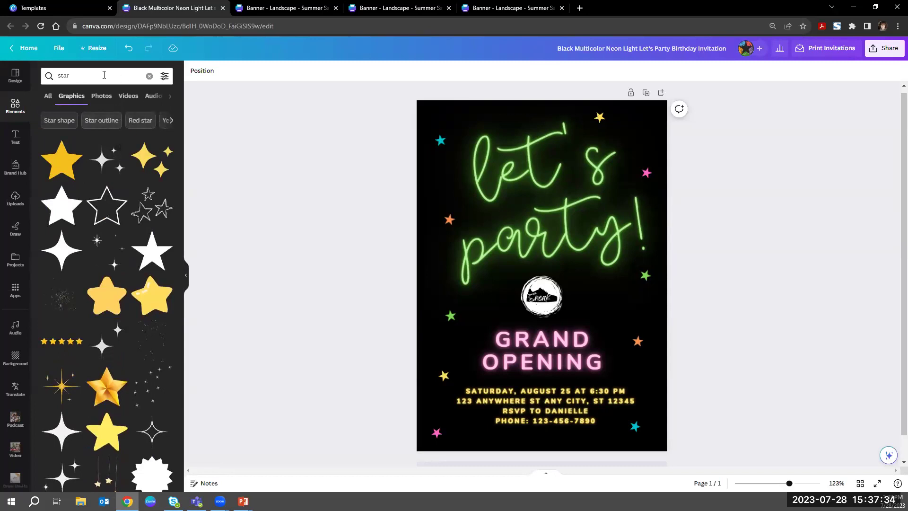
click(164, 77)
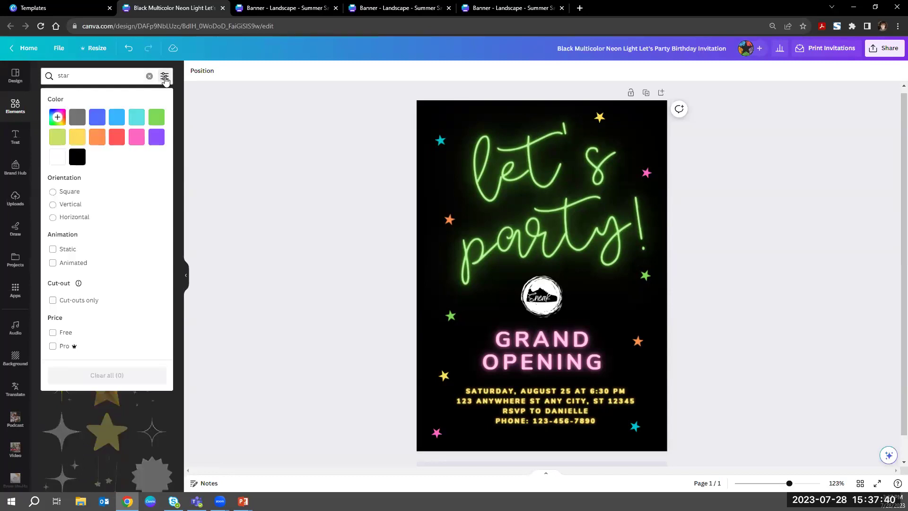
click(69, 254)
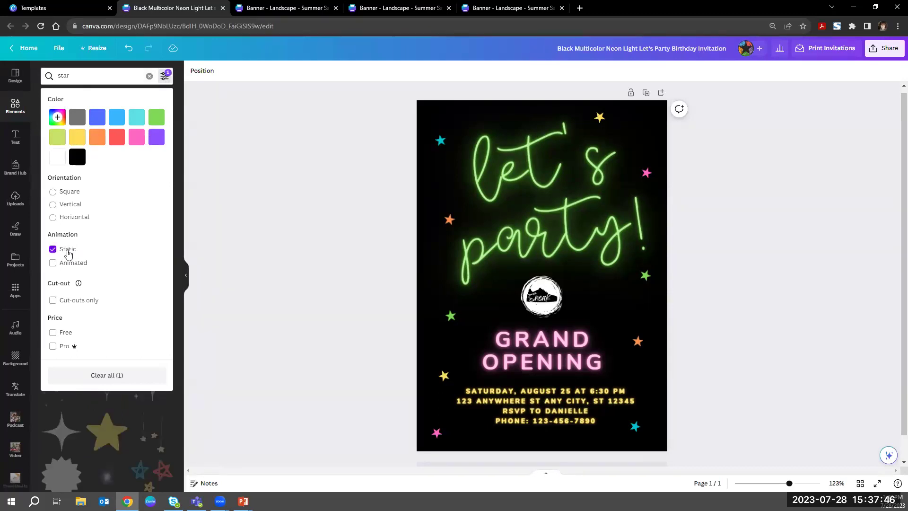
click(59, 333)
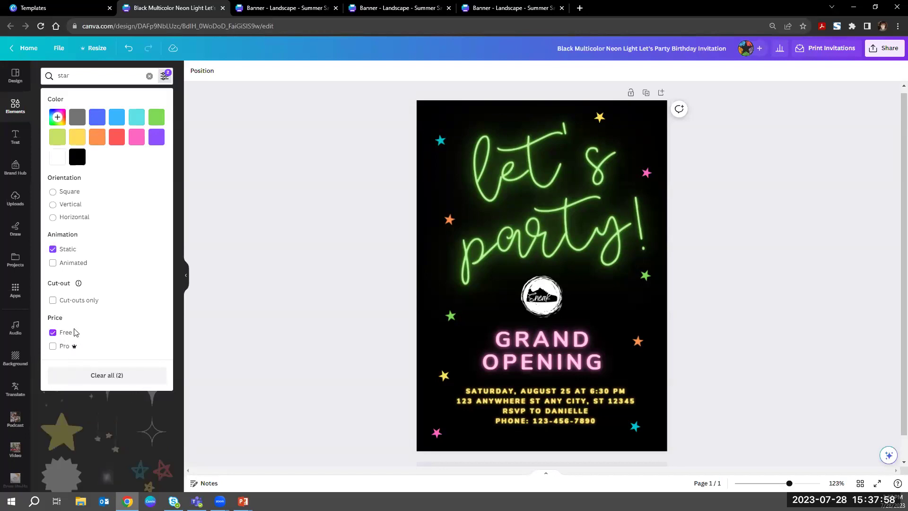
click(227, 155)
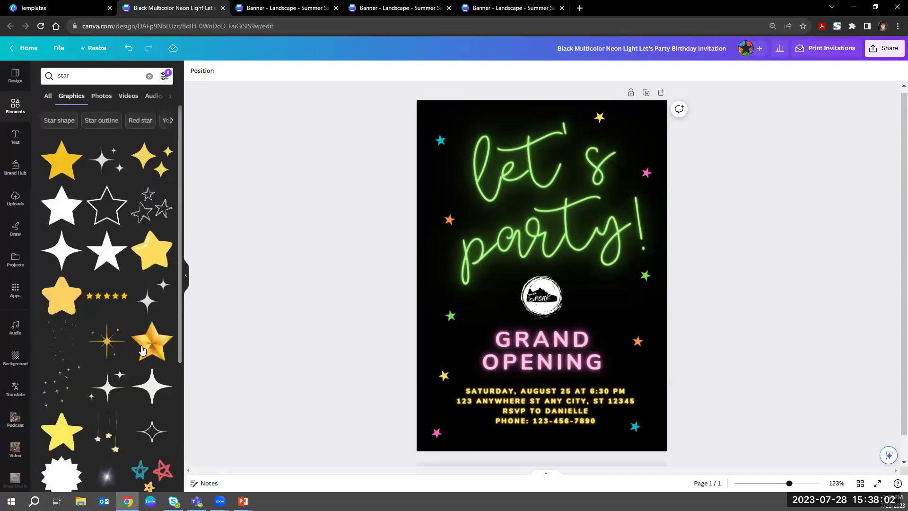
Step: Add the solid white four-pointed star as a small sparkle to the left of "let's" in the light pink document color
scroll(145, 384, down, 1)
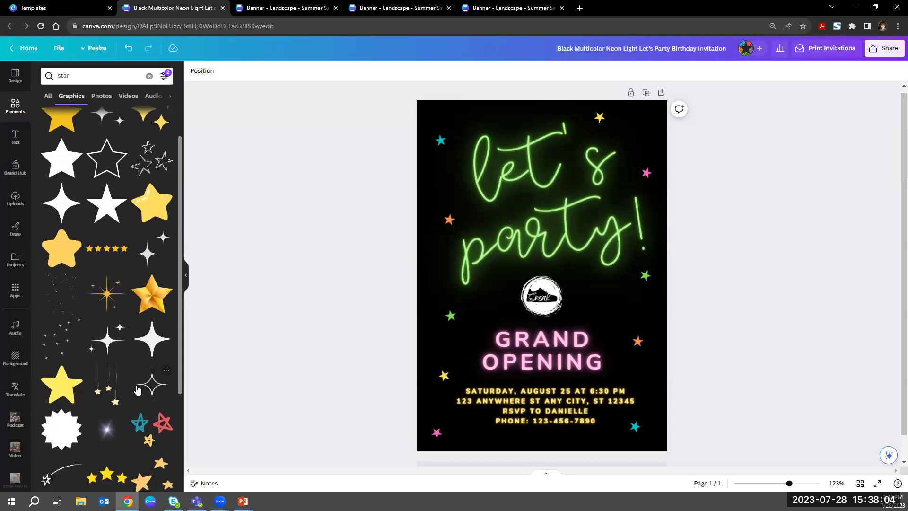
scroll(137, 388, down, 2)
scroll(103, 397, up, 1)
scroll(104, 398, up, 3)
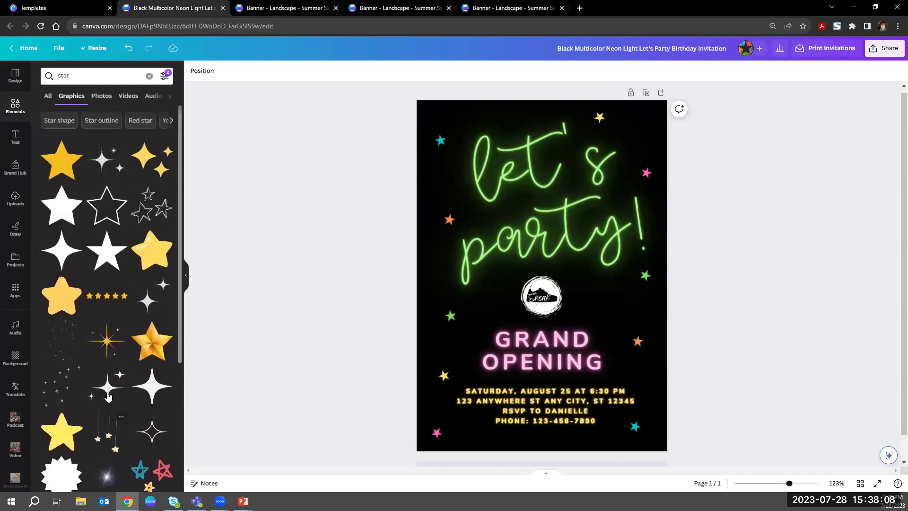
click(149, 391)
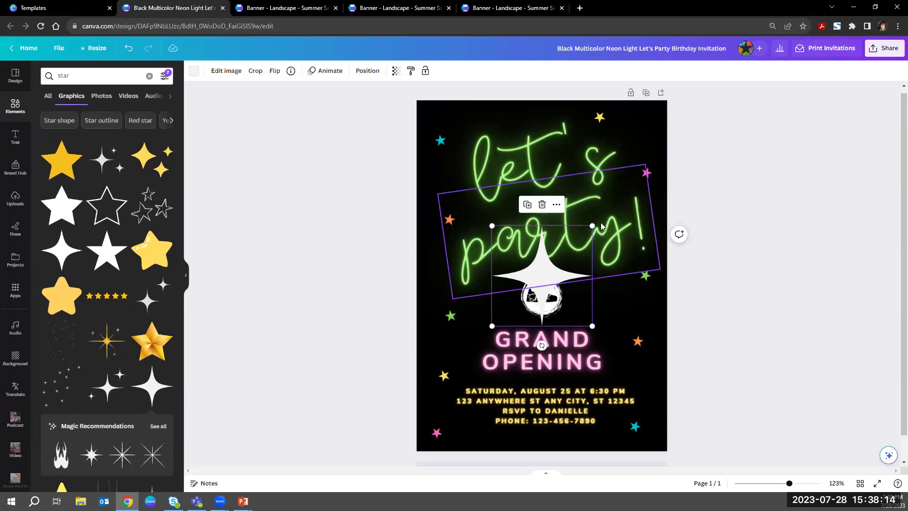
drag(591, 224, 448, 184)
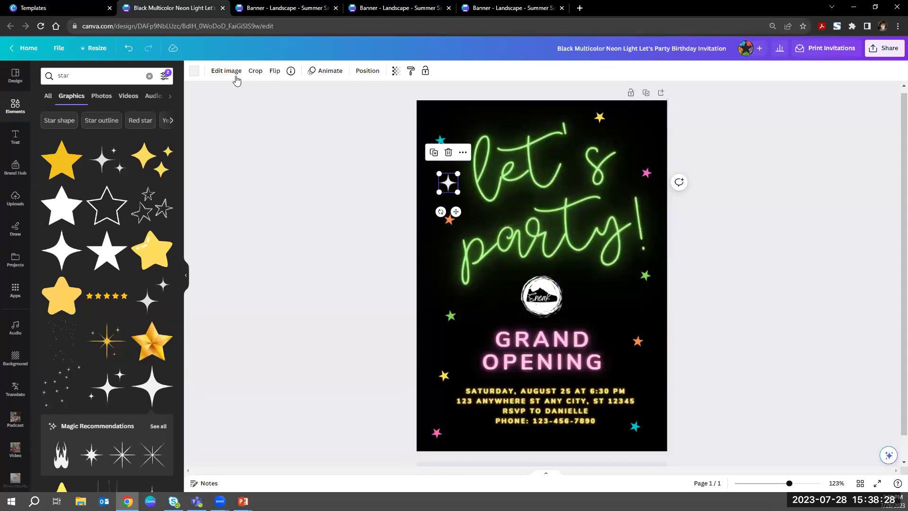
click(193, 72)
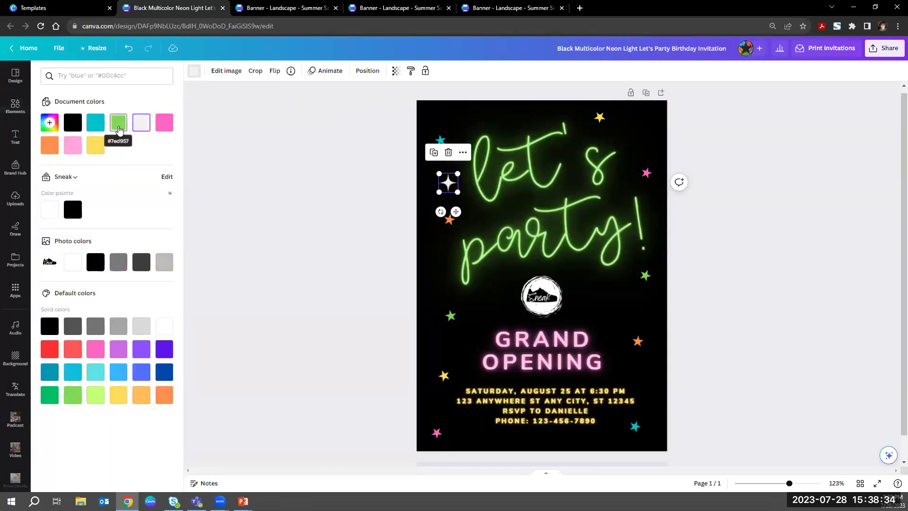
click(72, 146)
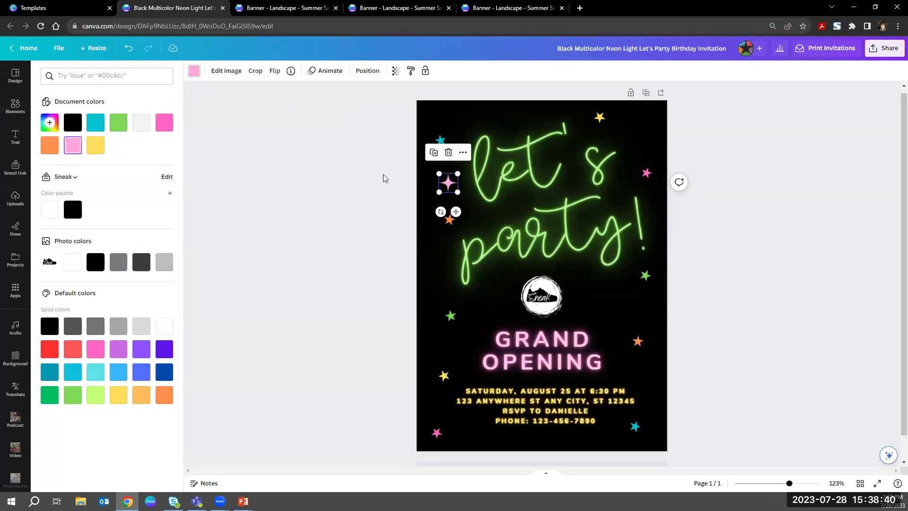
Step: Duplicate the pink sparkle, place the copy left of the Sneak logo and color it in the yellow document color
right_click(451, 186)
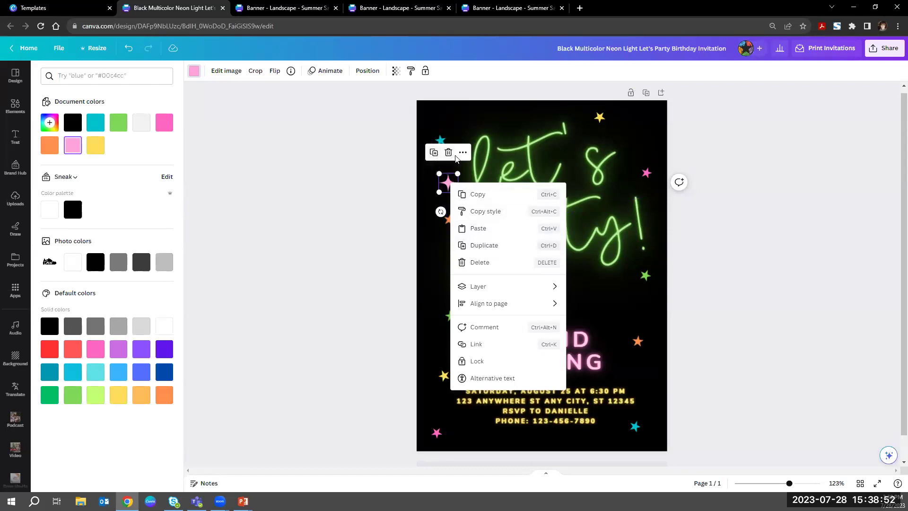
click(433, 155)
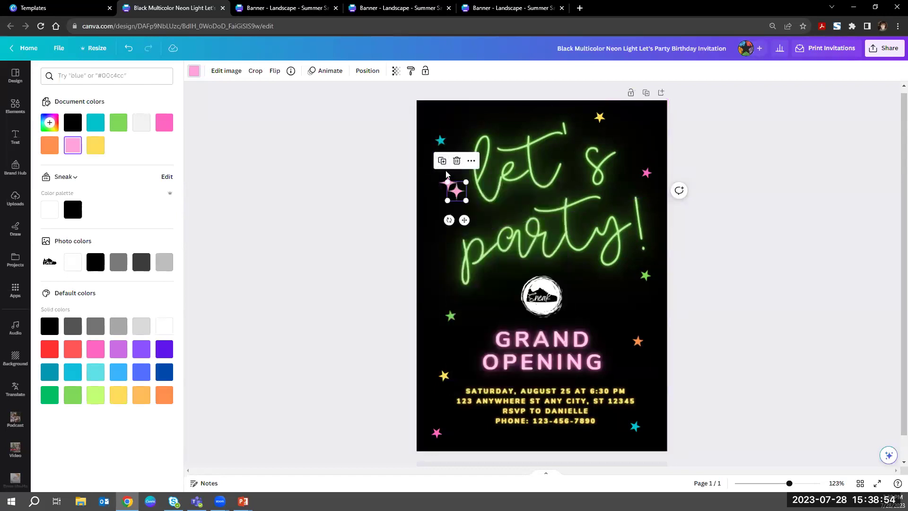
drag(457, 195, 489, 305)
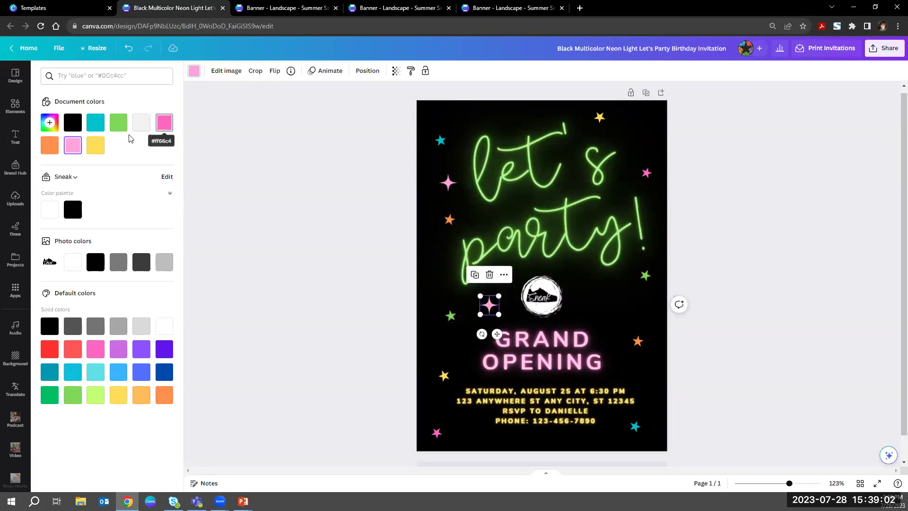
click(90, 150)
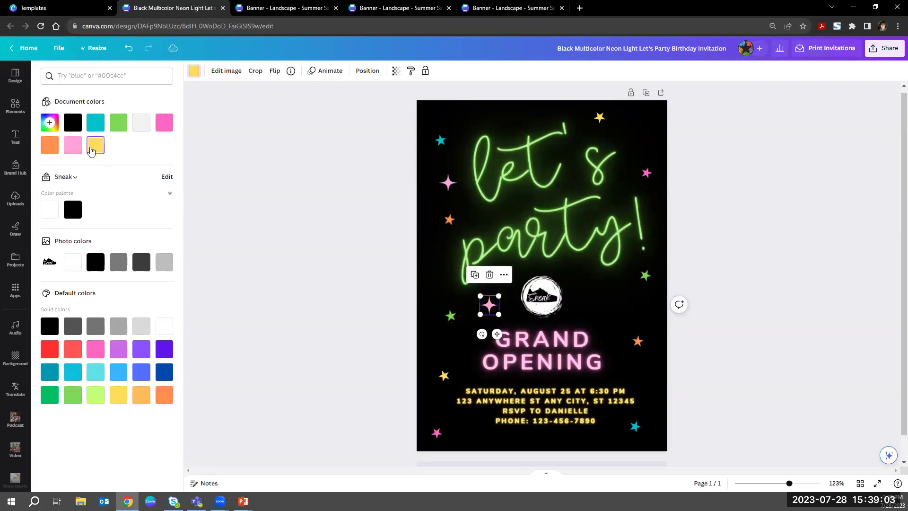
Step: Duplicate the sparkle twice, placing a green #7ed957 copy right of "OPENING" and a light pink copy right of the logo
click(474, 275)
drag(492, 310, 532, 430)
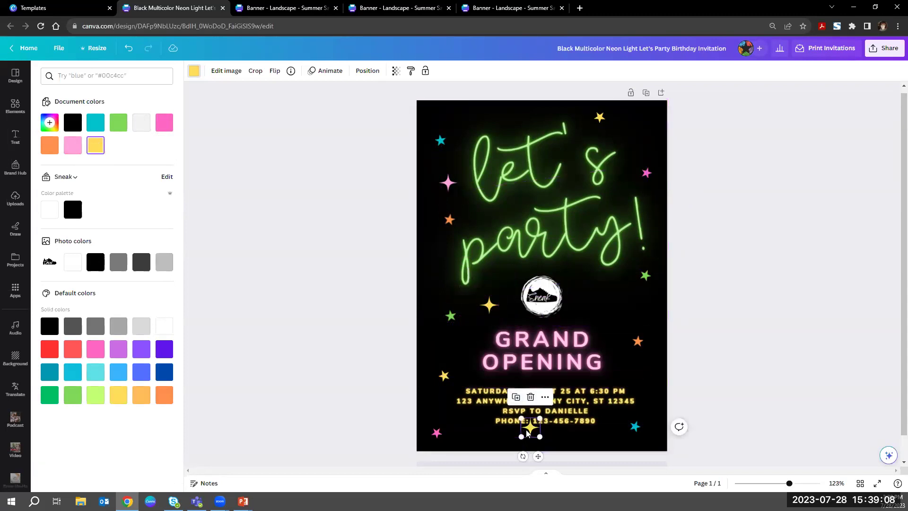
drag(529, 429, 626, 370)
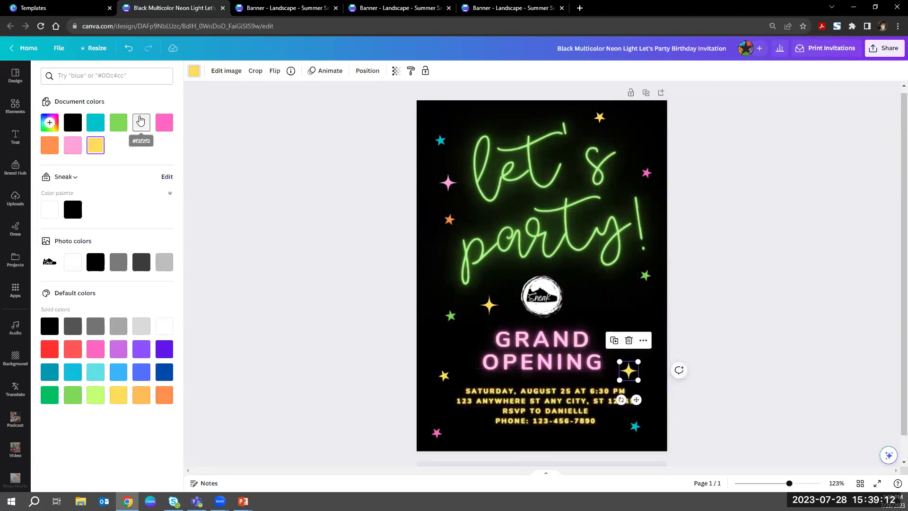
click(118, 131)
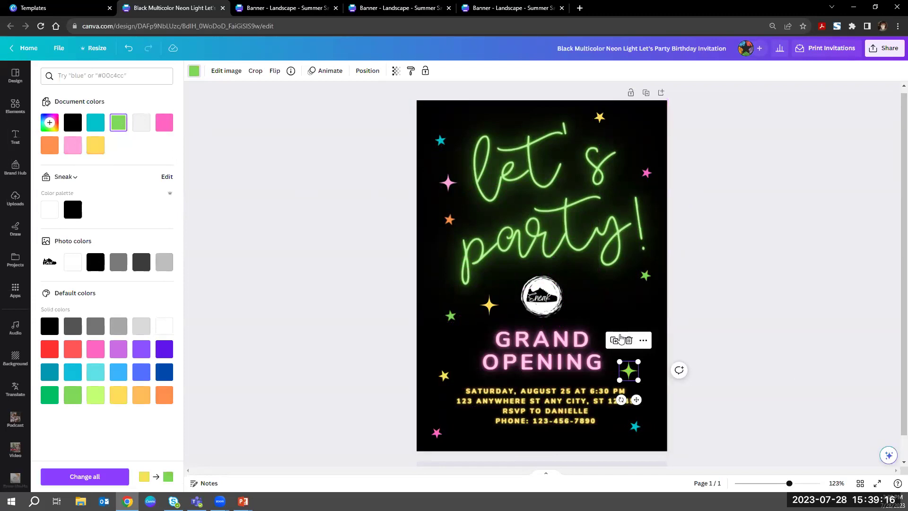
drag(629, 372, 614, 308)
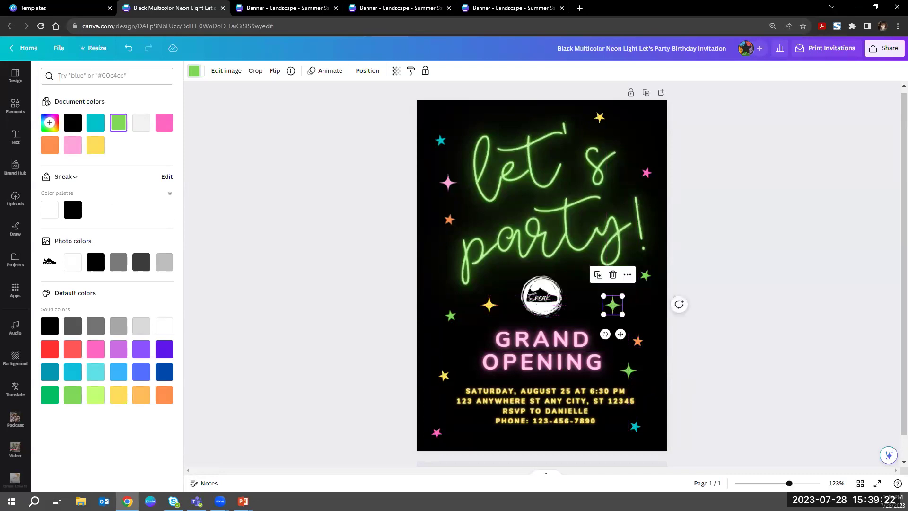
click(79, 149)
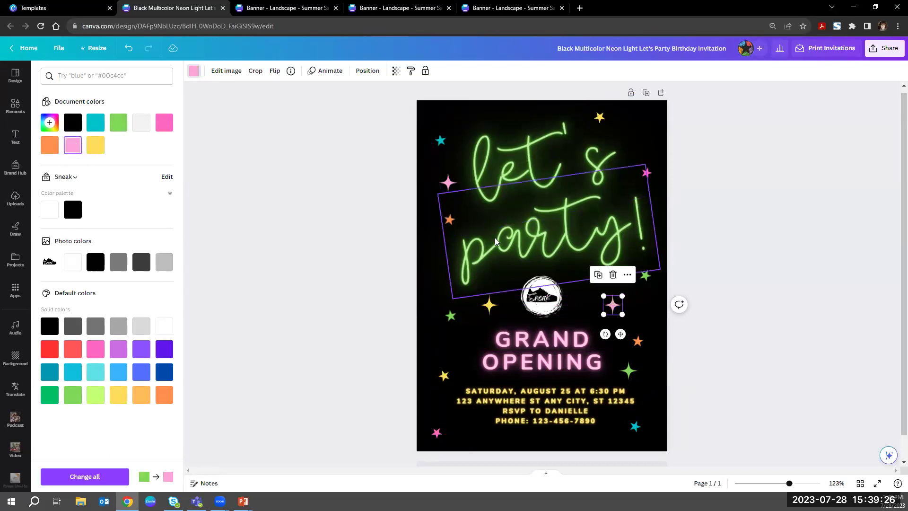
Step: Duplicate the light pink sparkle, place the copy in the invitation's upper-right corner beside "let's" and color it in the teal document color
click(598, 274)
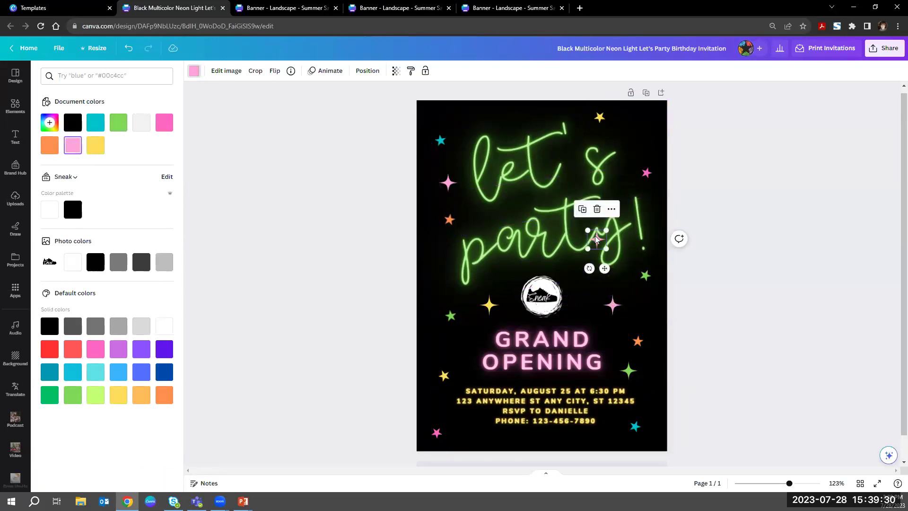
drag(596, 241, 635, 135)
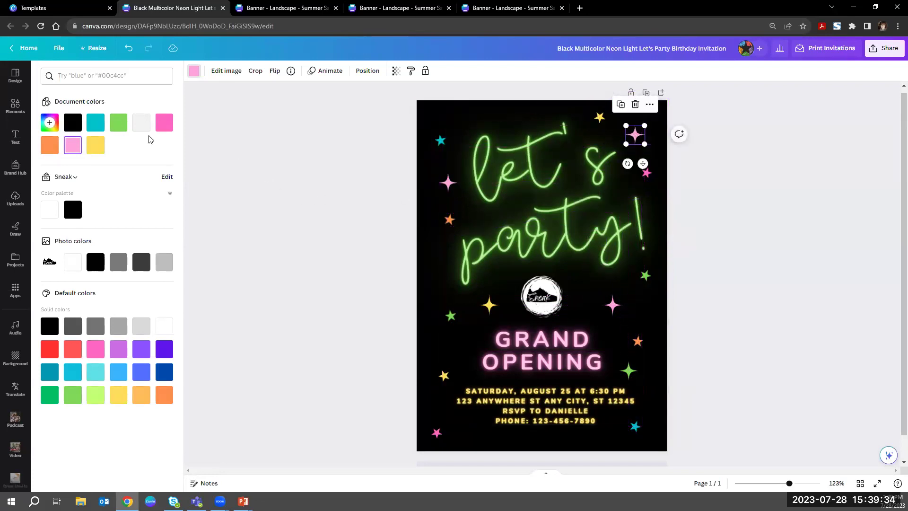
click(95, 122)
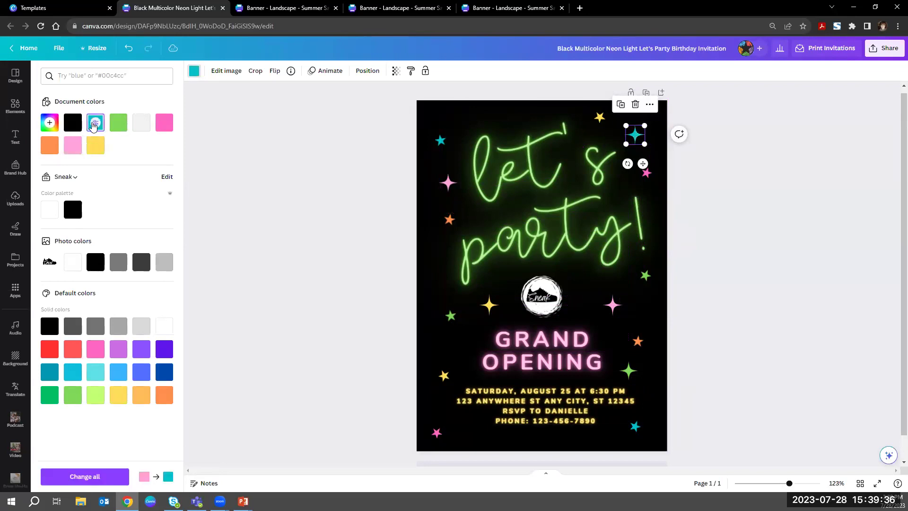
key(Escape)
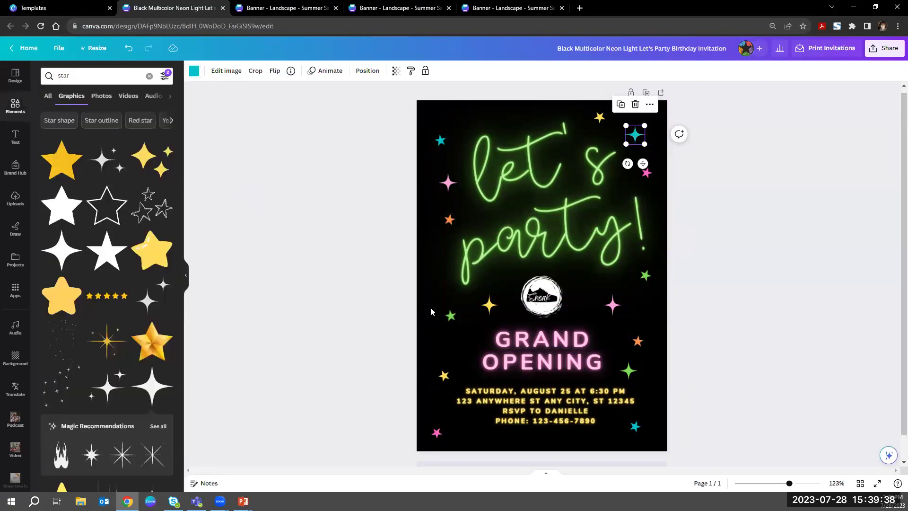
click(791, 247)
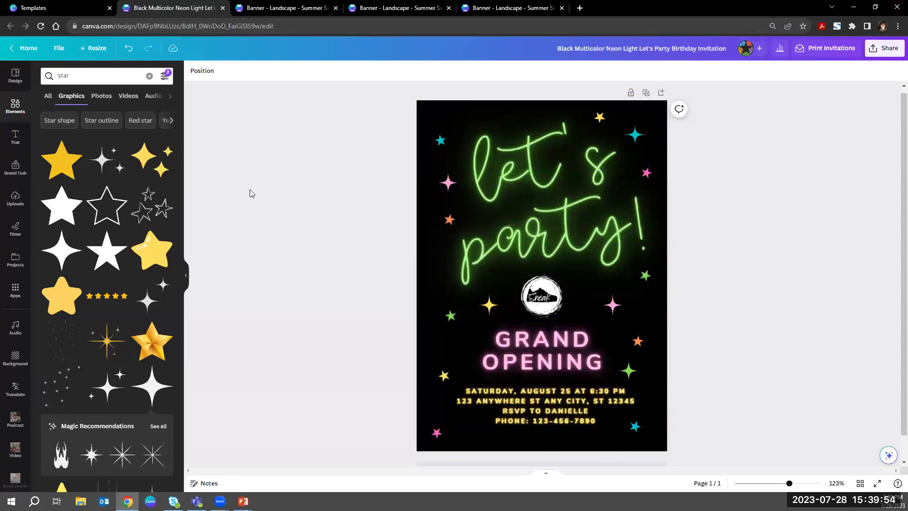
Step: Search the resize formats for "news" and "poster", look through the poster sizes, and clear the search
click(93, 48)
text(news)
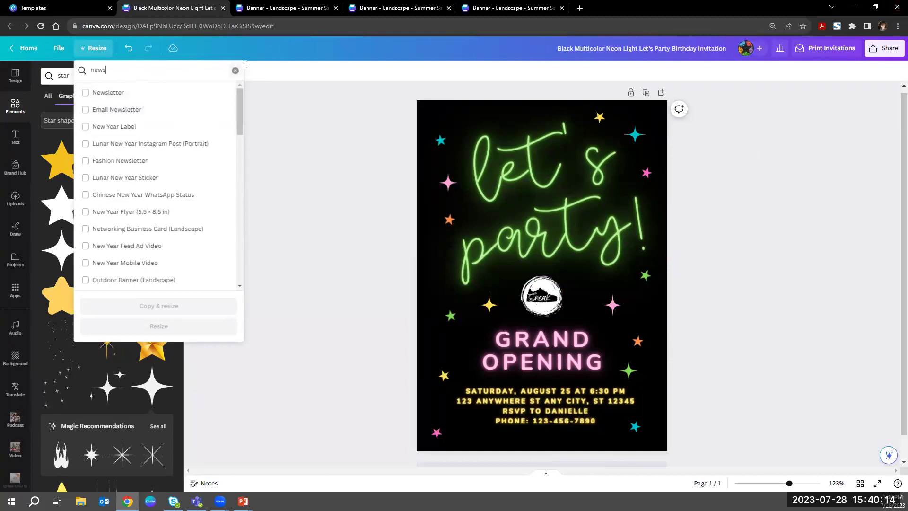
double_click(205, 72)
text(poster)
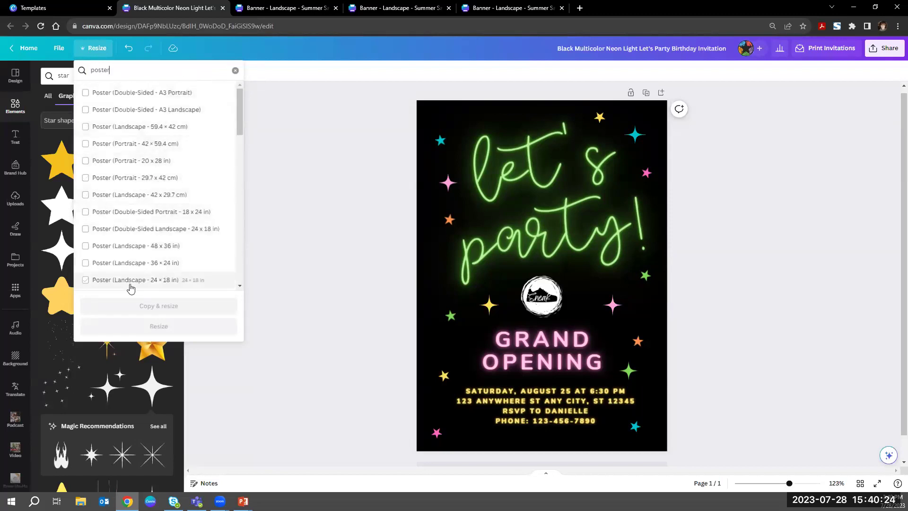
scroll(147, 193, down, 5)
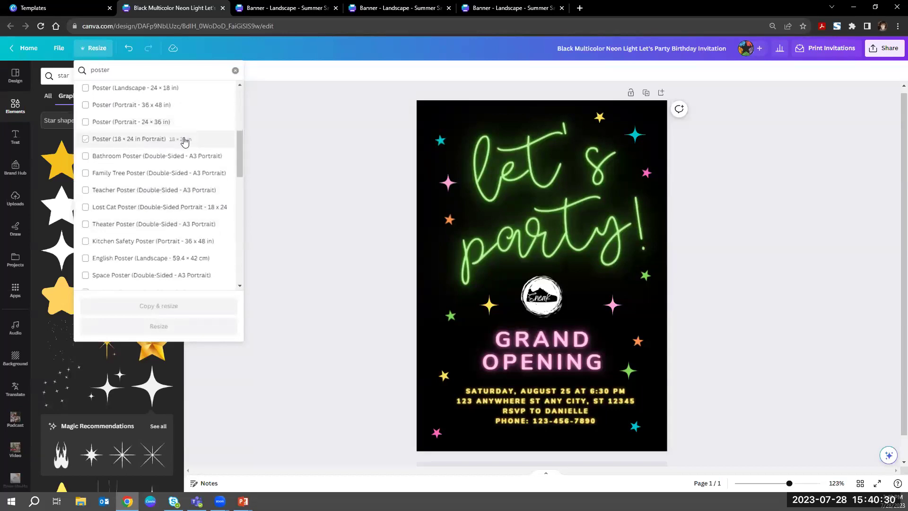
scroll(180, 140, down, 3)
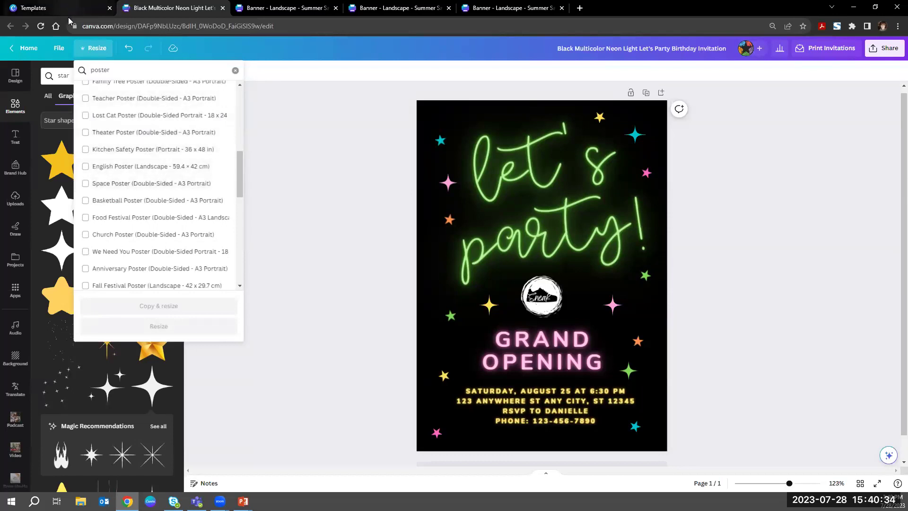
scroll(128, 124, up, 6)
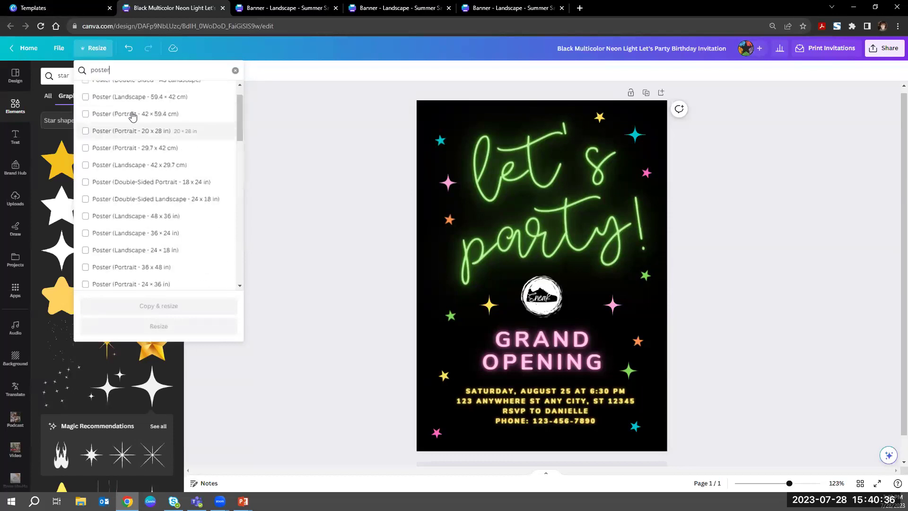
click(235, 71)
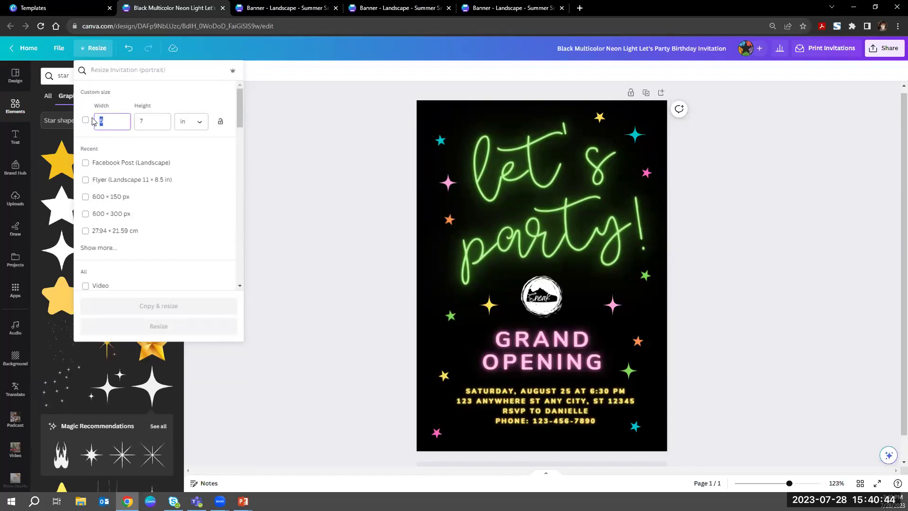
Step: Create a resized copy of the invitation with a custom size of 24 × 36 in
text(24)
key(Tab)
text(3)
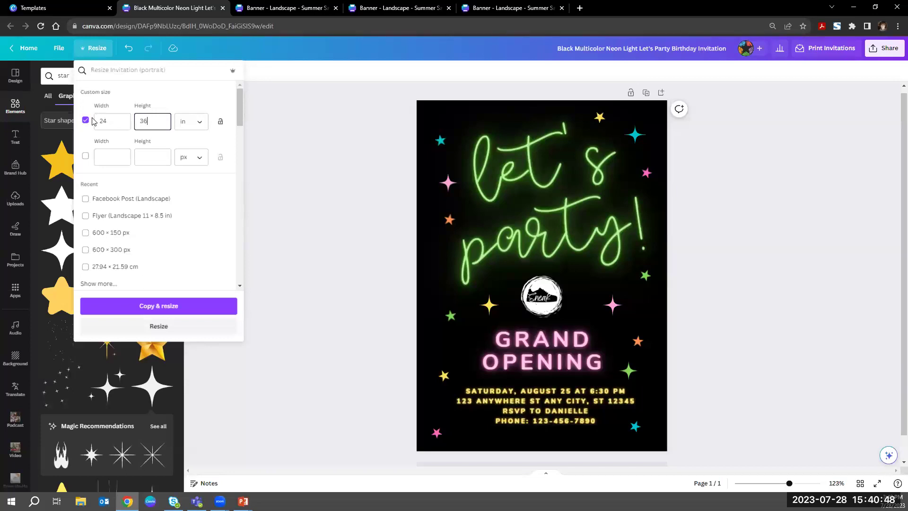
click(186, 131)
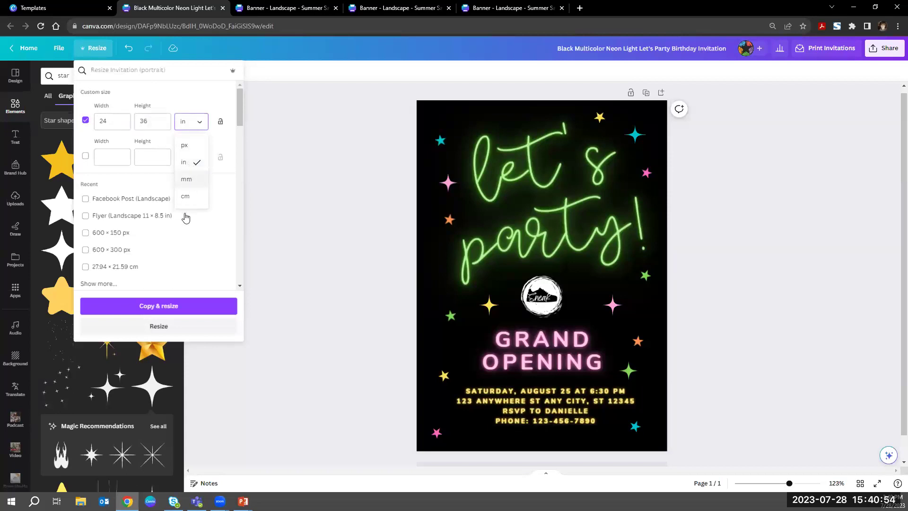
click(177, 99)
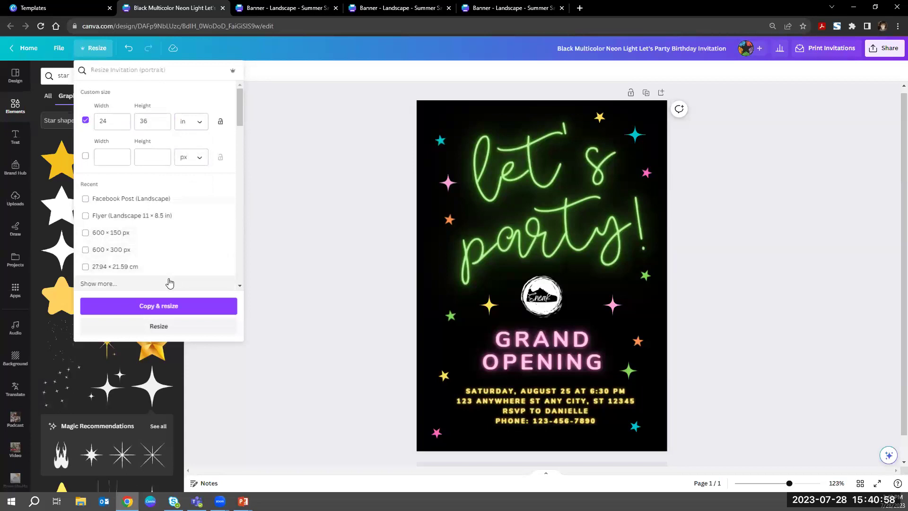
click(176, 315)
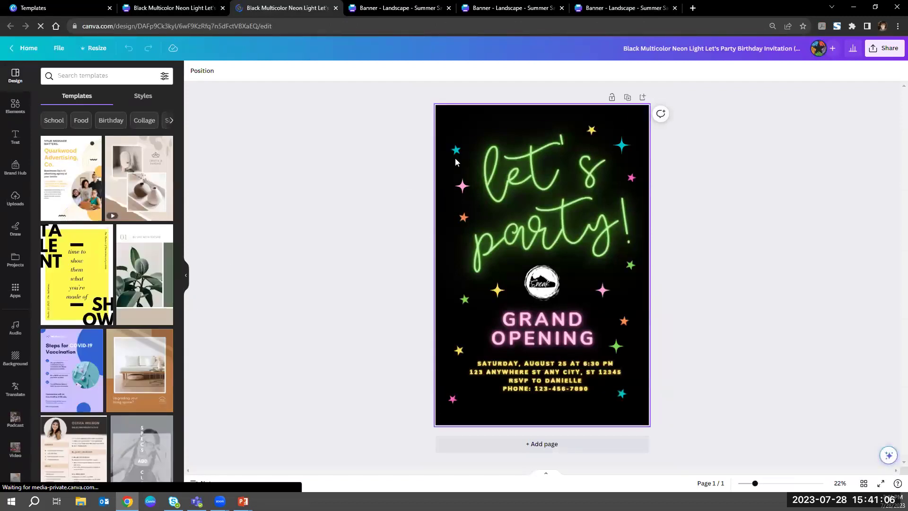
Step: On the resized copy, move the teal star closer to the top of "let's" and shift the light pink sparkle beside it slightly upward
drag(456, 154, 471, 132)
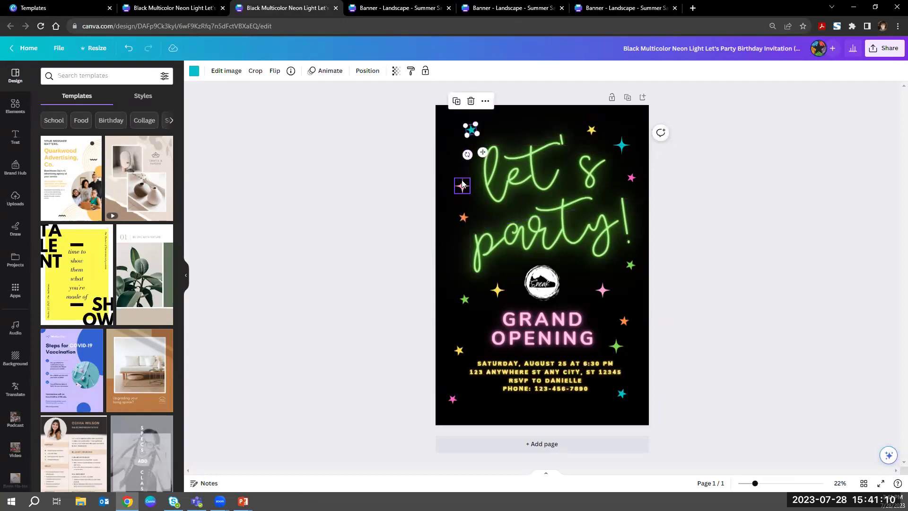
drag(462, 189, 463, 180)
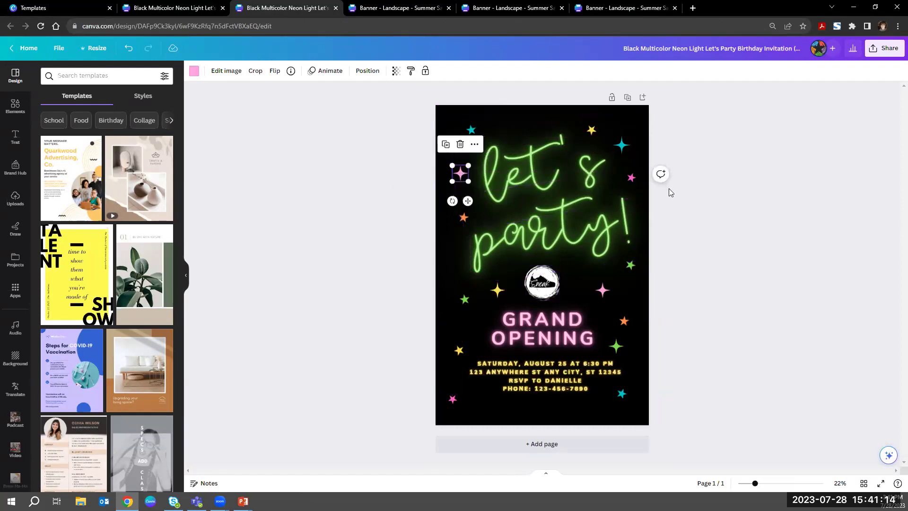
click(722, 252)
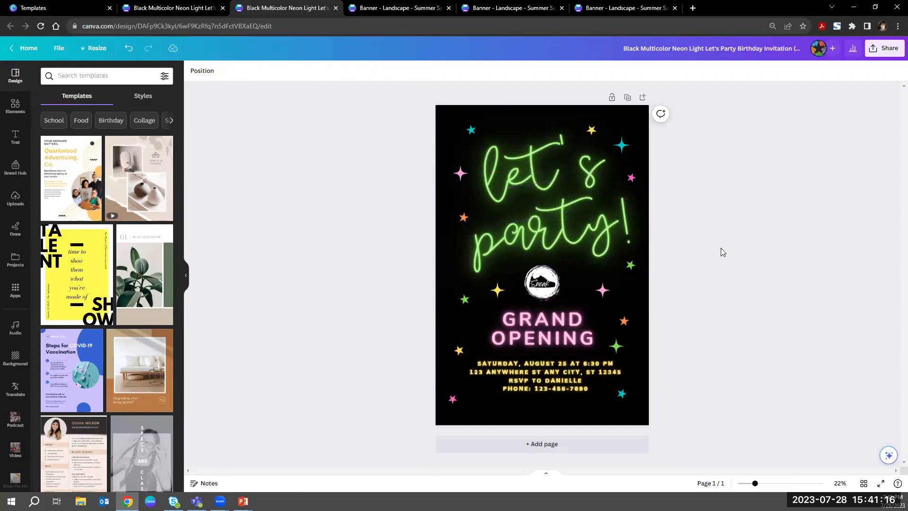
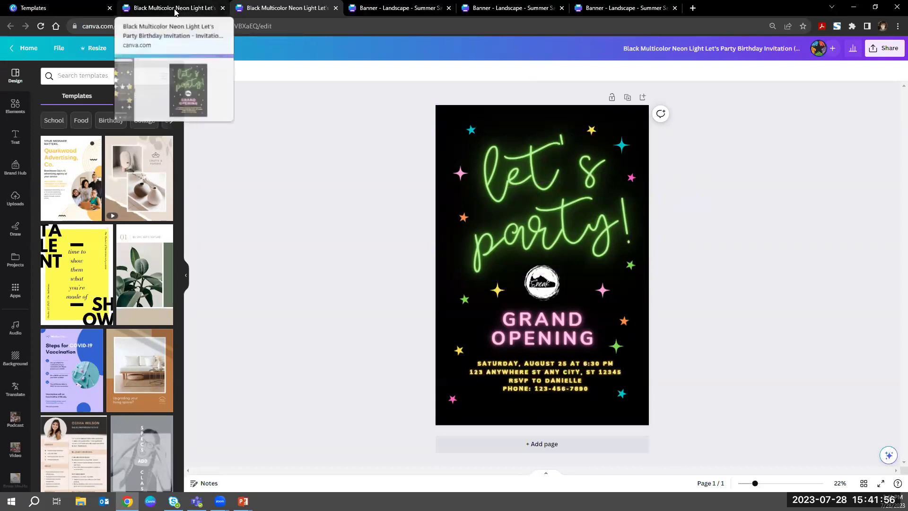
Step: Return to the template library, leave the invitation preview and open the sticker templates in the custom prints category
click(73, 10)
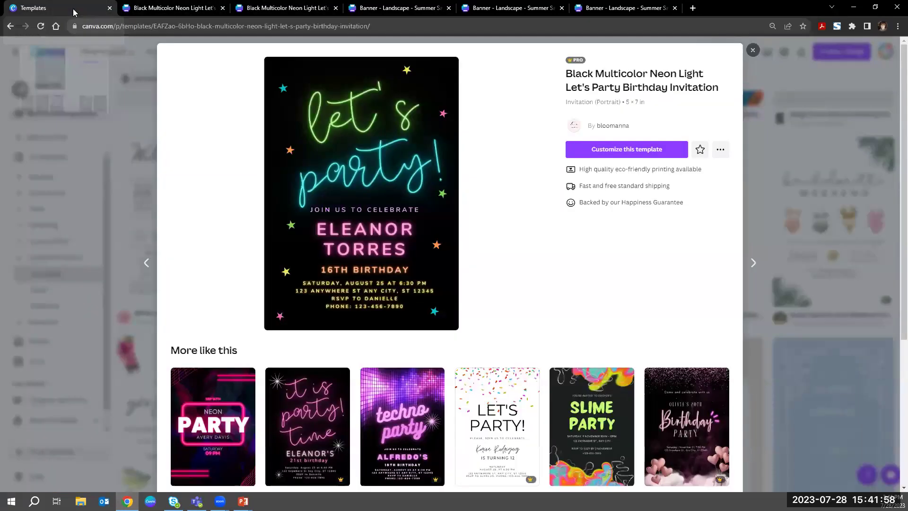
click(107, 120)
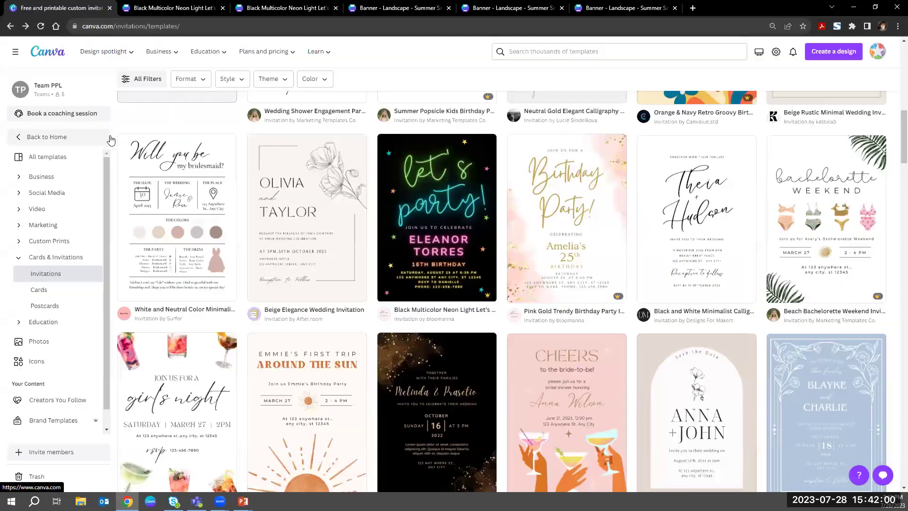
scroll(293, 189, up, 10)
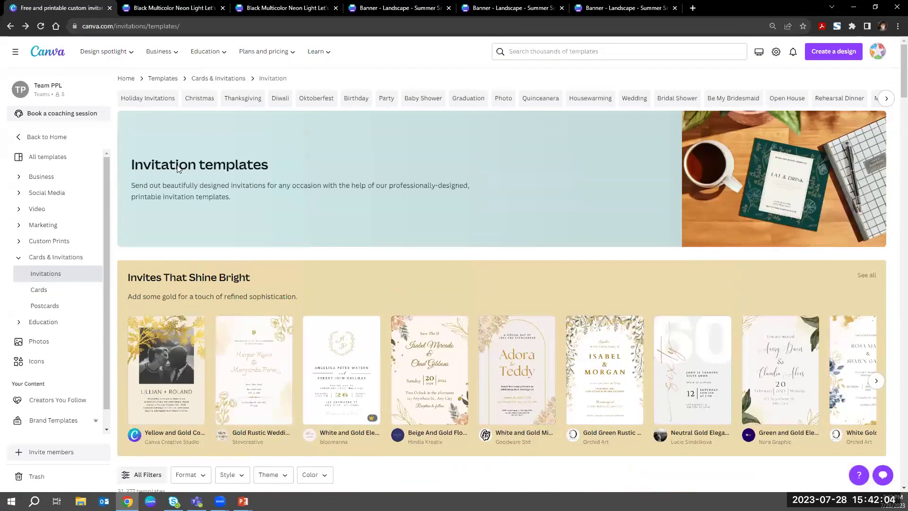
click(61, 242)
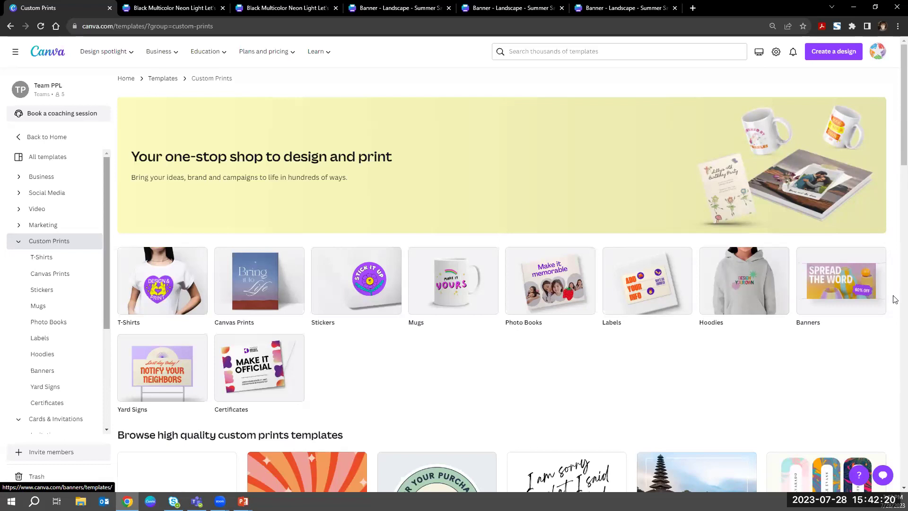
click(363, 284)
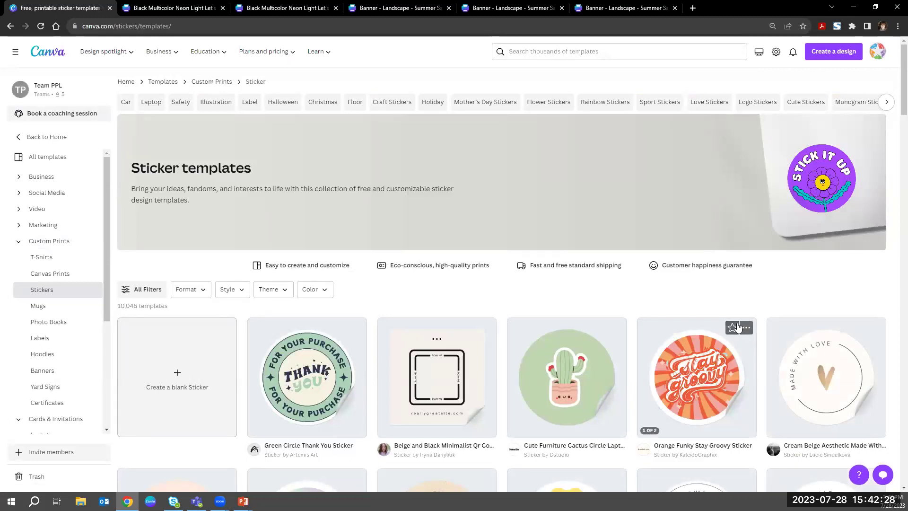
Step: Choose the Yellow Black Modern Illustration Playful Sticker template with Medium size and Gloss finish, and open it for customizing
scroll(736, 330, down, 3)
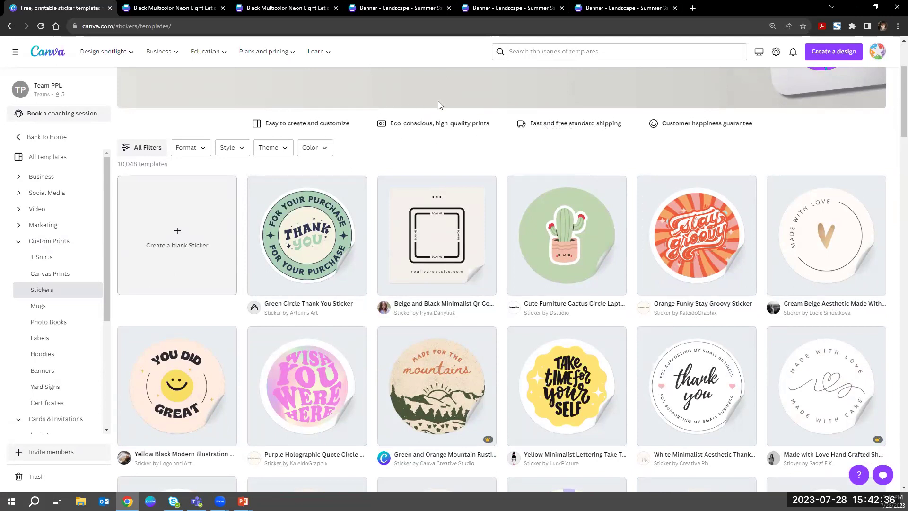
scroll(396, 174, down, 3)
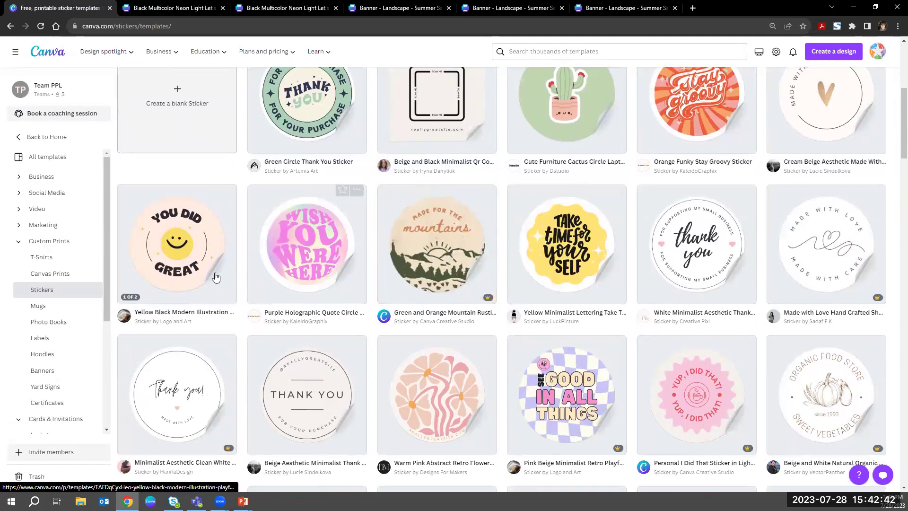
click(190, 253)
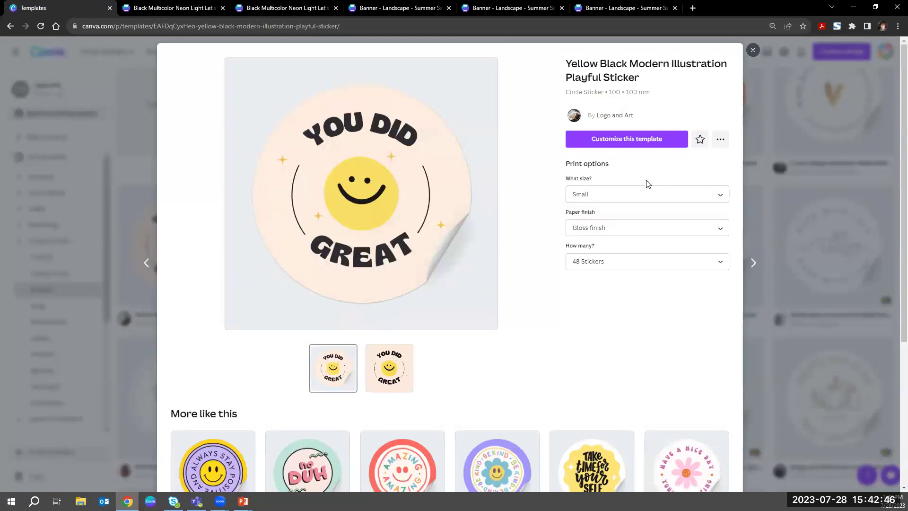
click(641, 195)
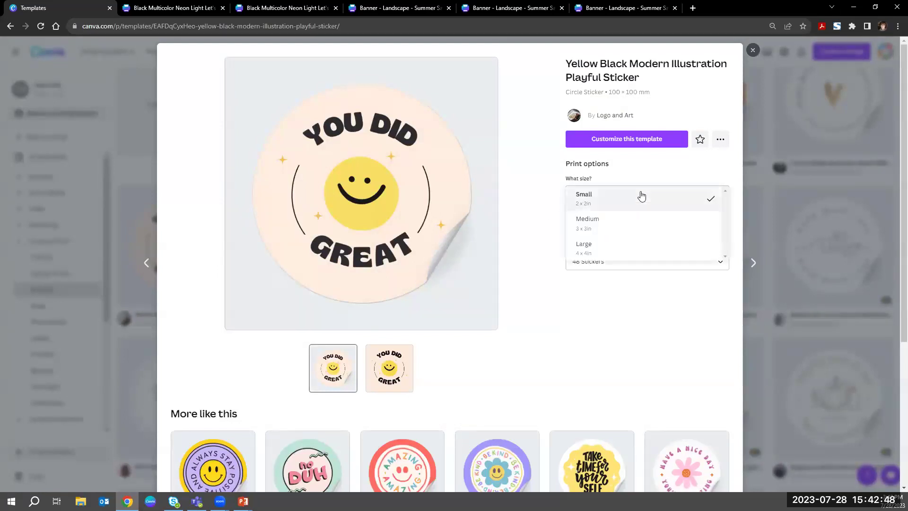
click(631, 223)
click(632, 227)
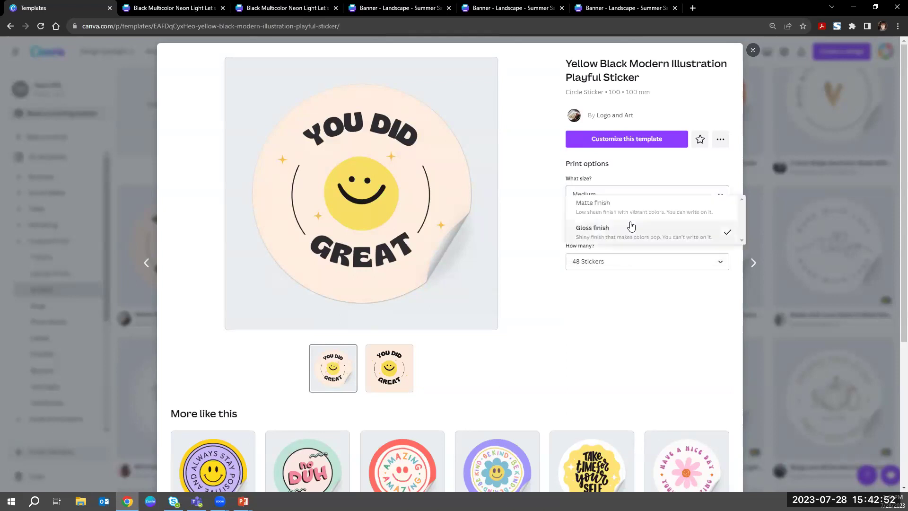
click(631, 228)
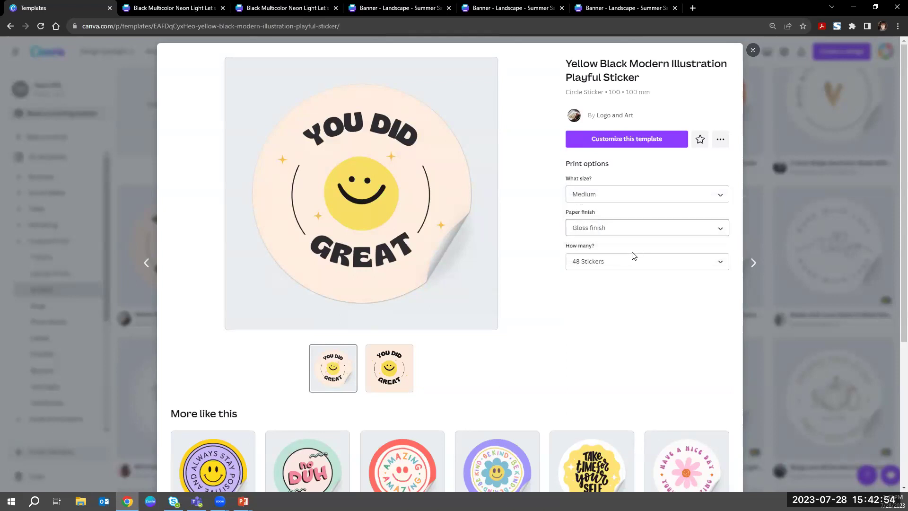
click(627, 139)
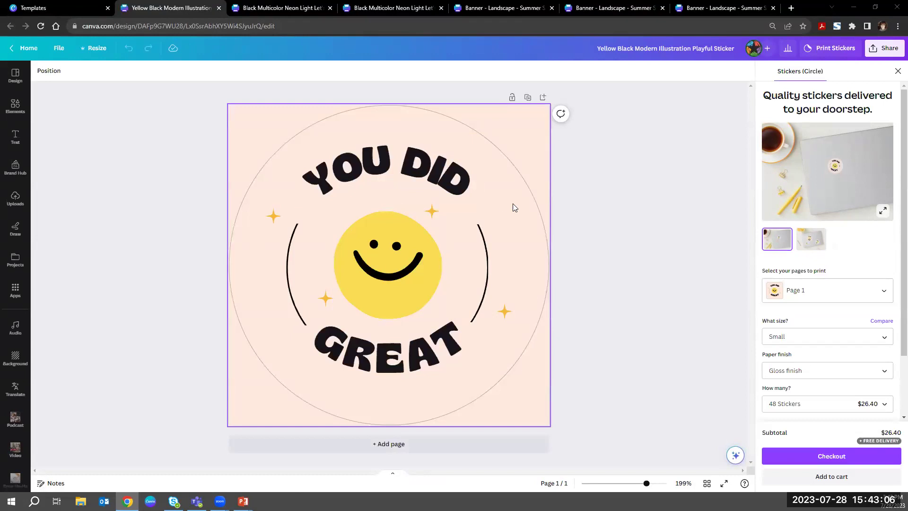
Step: Close the print ordering options, show the Sneak brand assets, and delete the four orange sparkles from the sticker
click(896, 71)
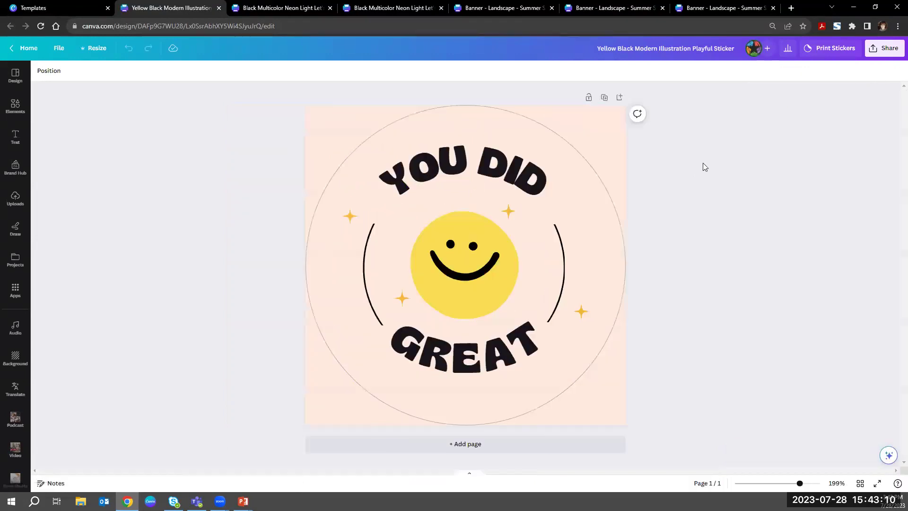
click(17, 174)
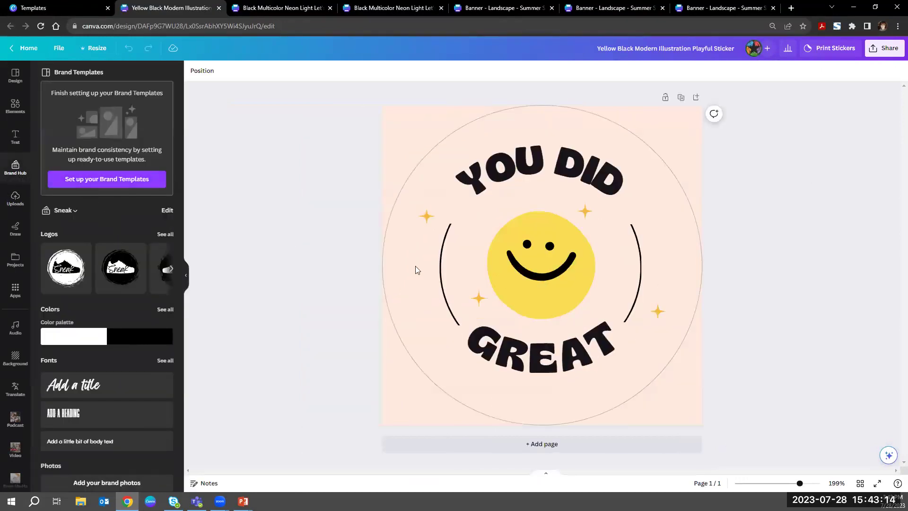
click(477, 300)
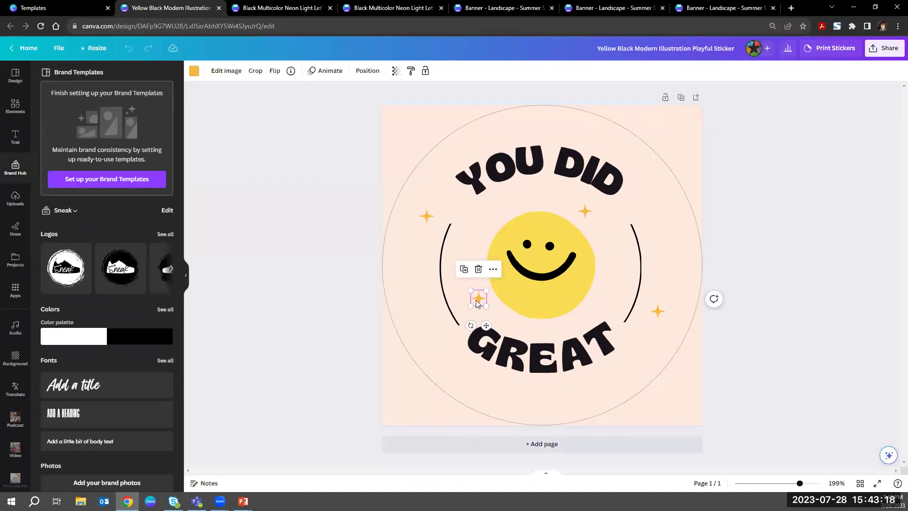
key(Delete)
click(427, 216)
key(Delete)
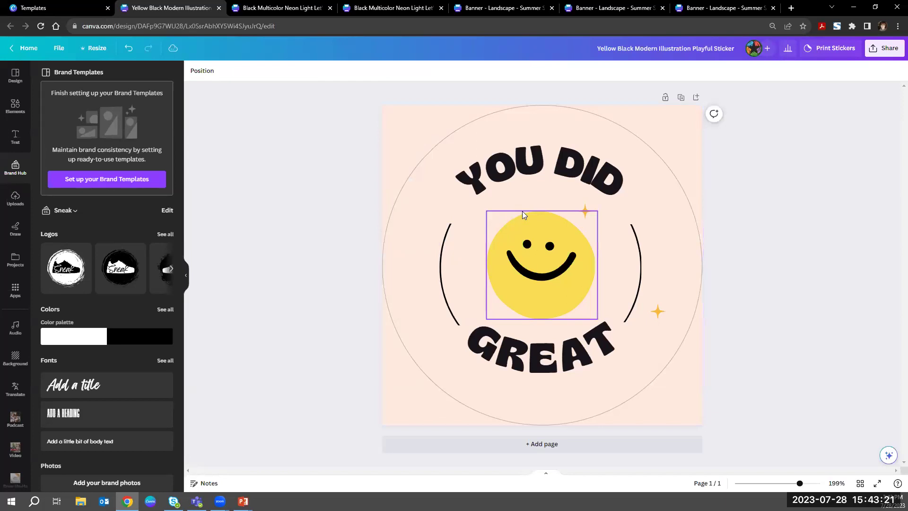
click(589, 211)
key(Delete)
click(656, 324)
click(657, 315)
key(Delete)
Step: Replace the yellow smiley face with the black Sneak brand logo, scaled to fit and centered between the two arcs
click(577, 295)
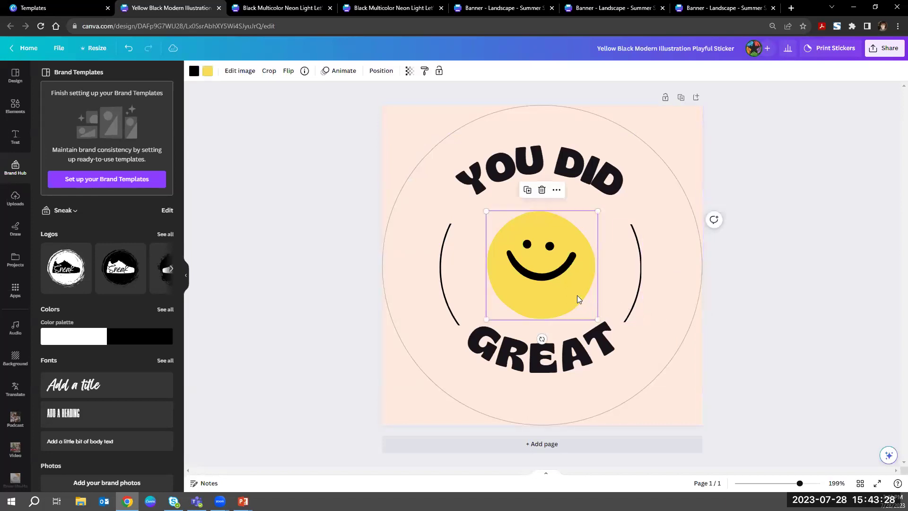
key(Delete)
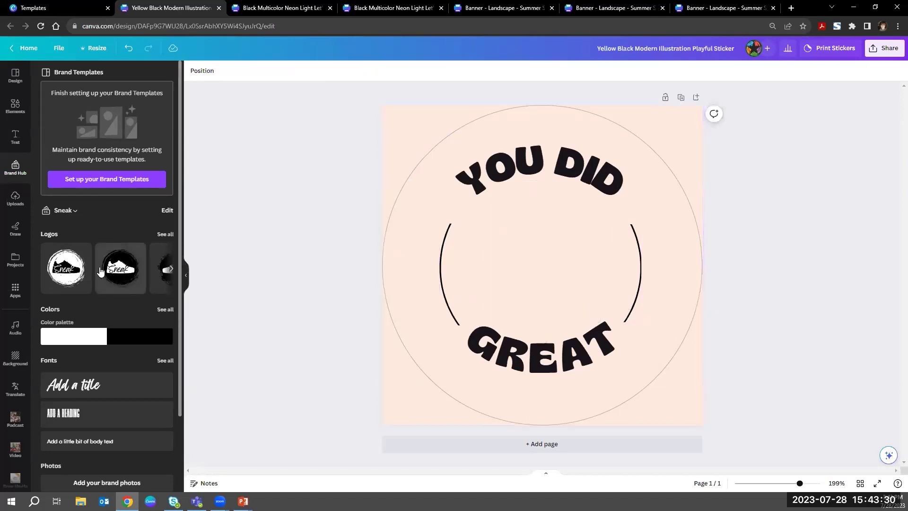
click(121, 268)
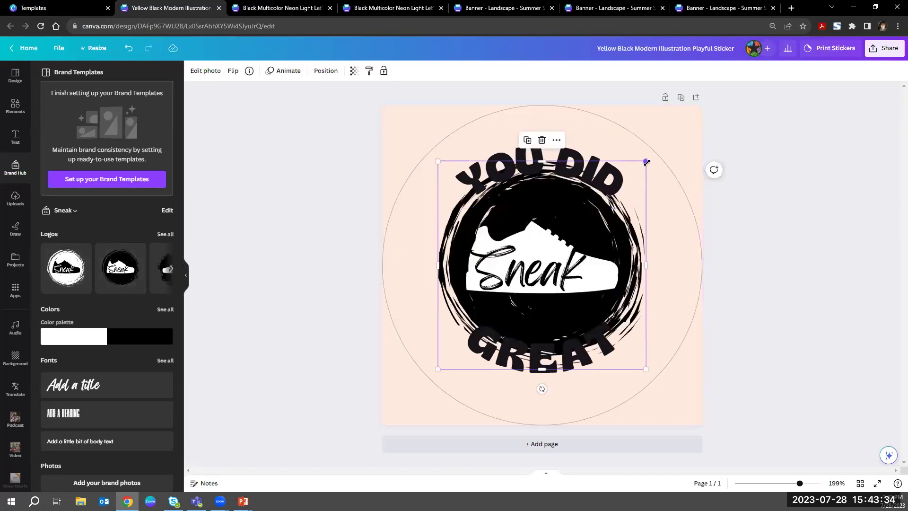
drag(647, 162, 544, 263)
drag(518, 308, 568, 261)
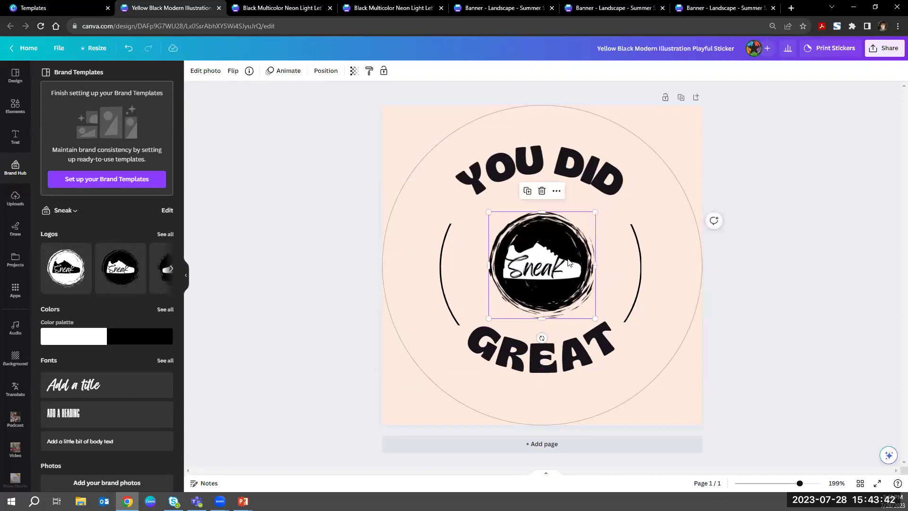
drag(594, 211, 612, 195)
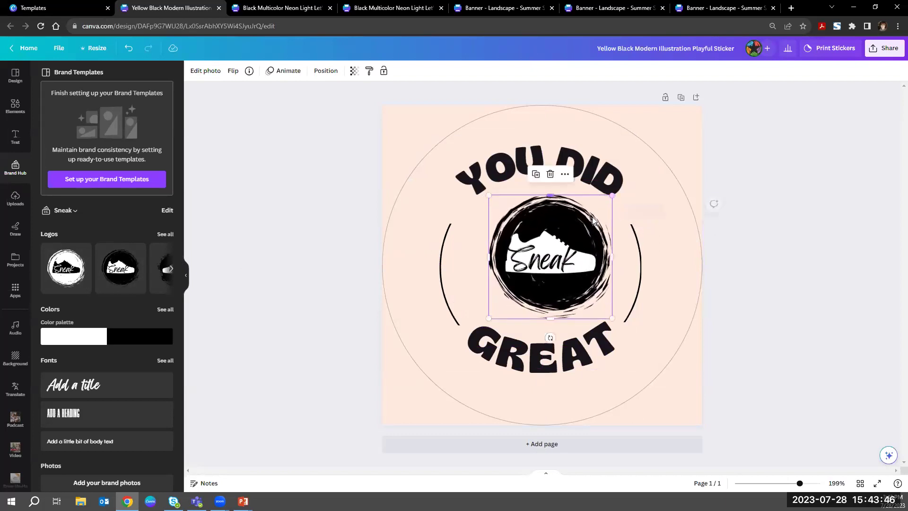
drag(580, 243, 573, 251)
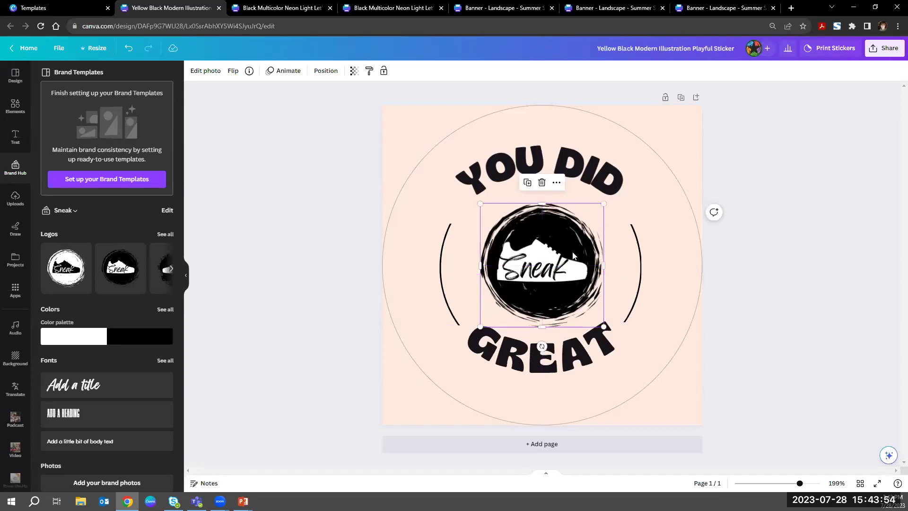
click(764, 278)
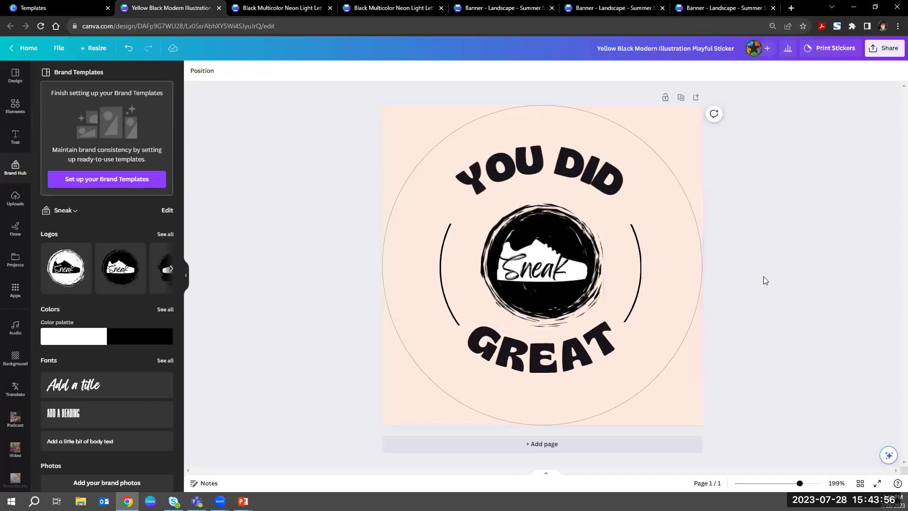
Step: Set the "YOU DID" text to the Feeling Passionate font and turn off its all-uppercase formatting
click(581, 181)
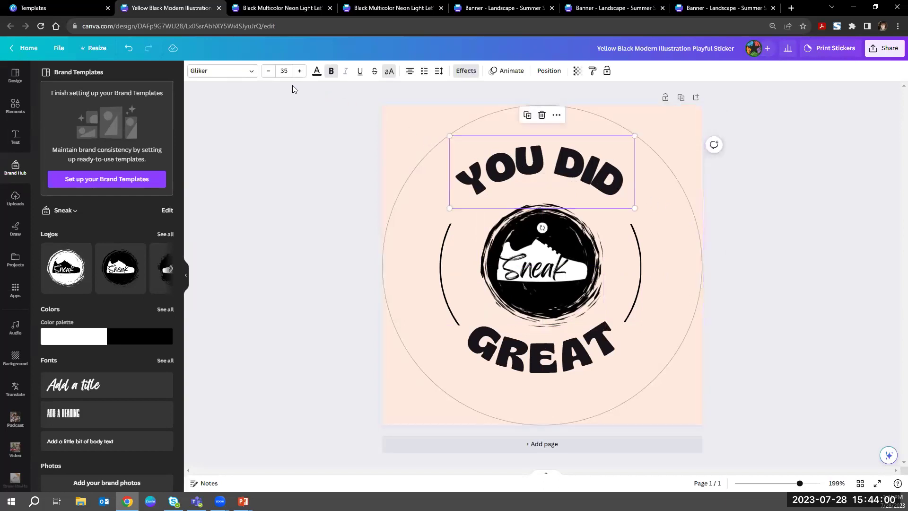
click(253, 74)
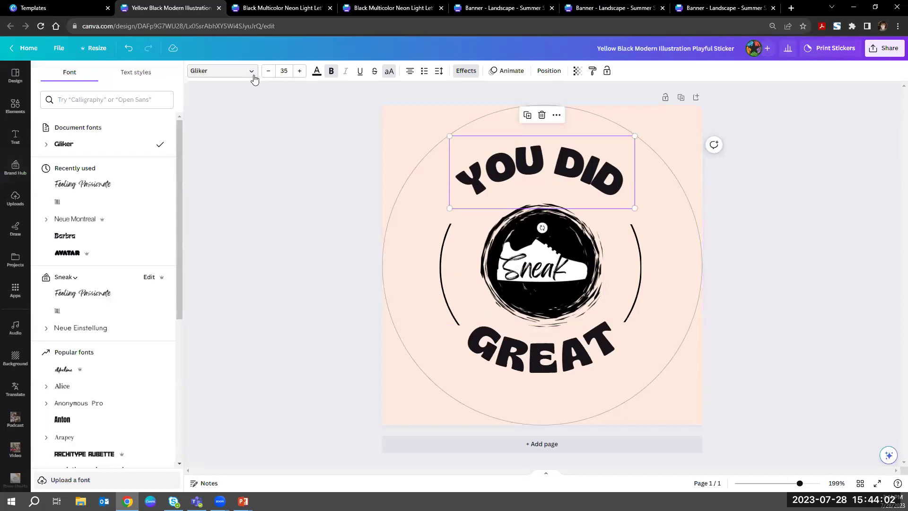
click(132, 204)
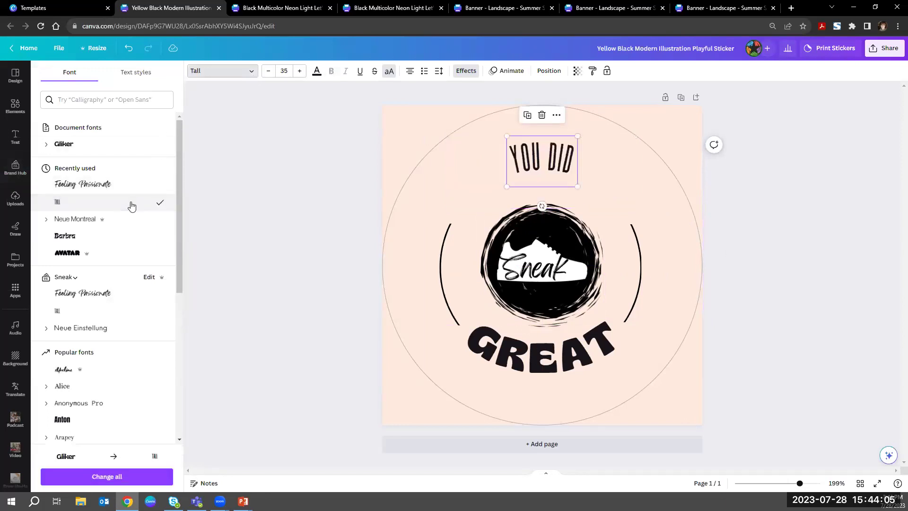
click(103, 191)
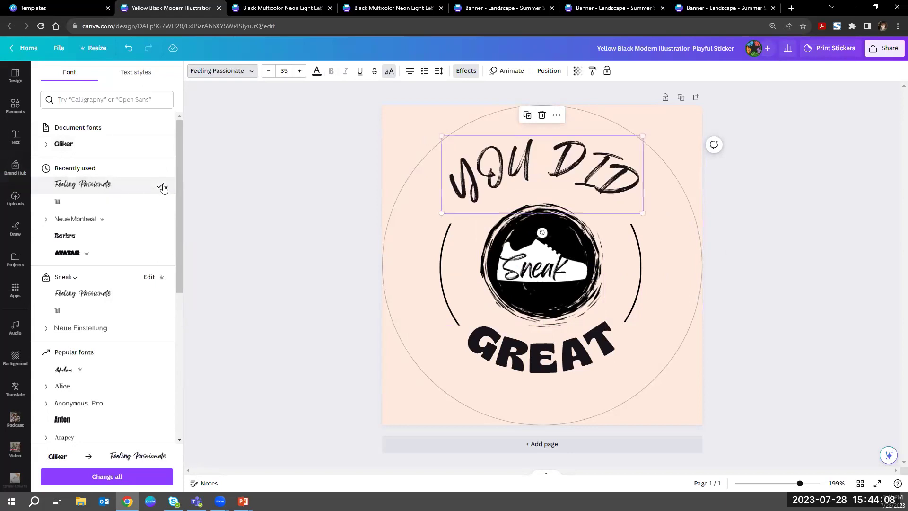
click(391, 76)
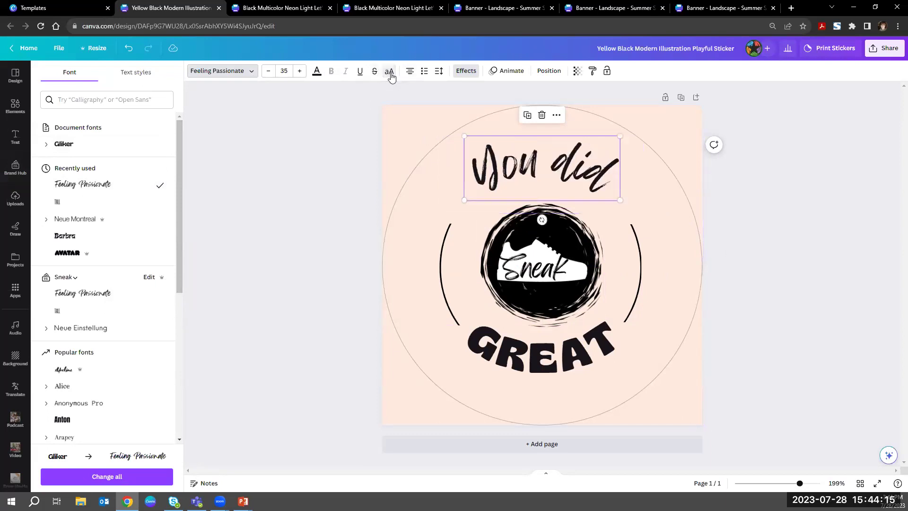
Step: Replace the curved "You did" text with "Heel love" and open its text effects settings
double_click(516, 177)
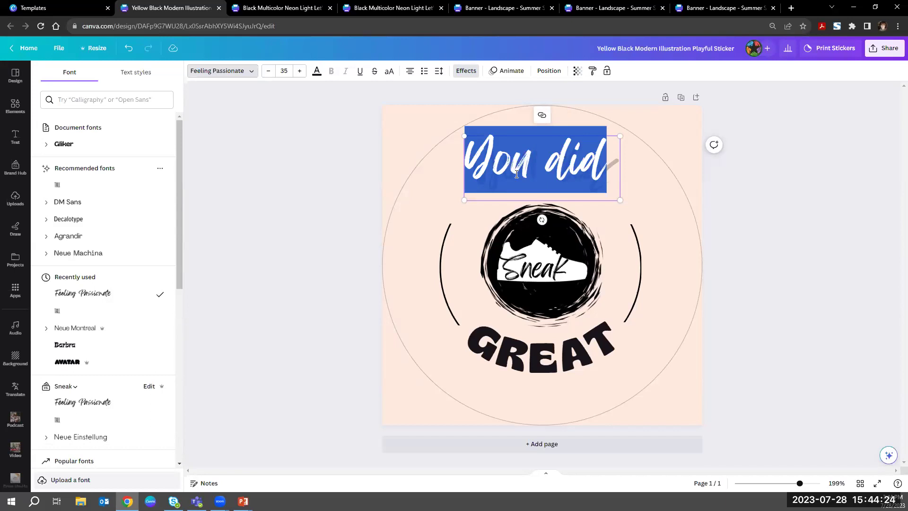
text(H)
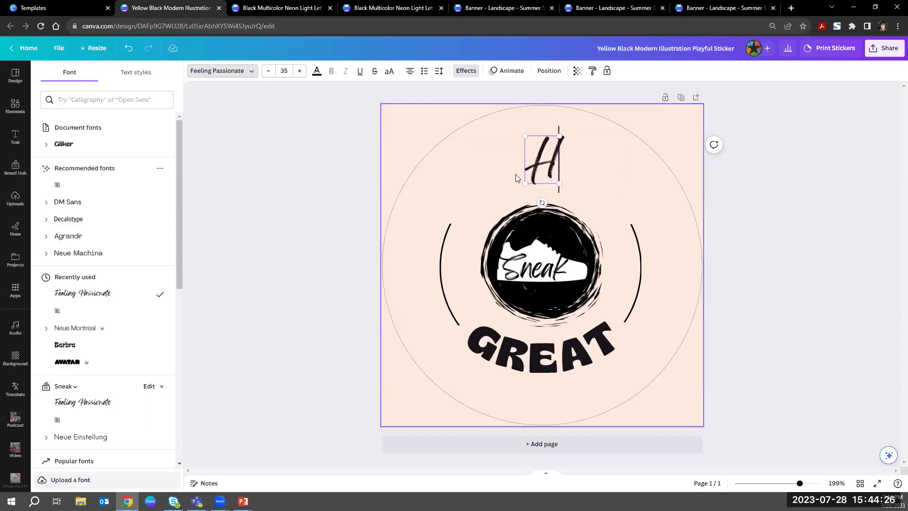
text(eel love)
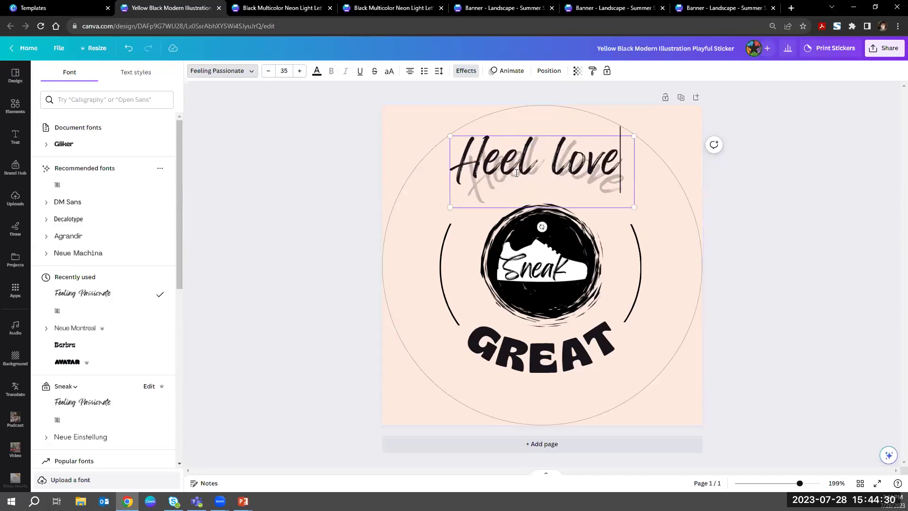
key(Escape)
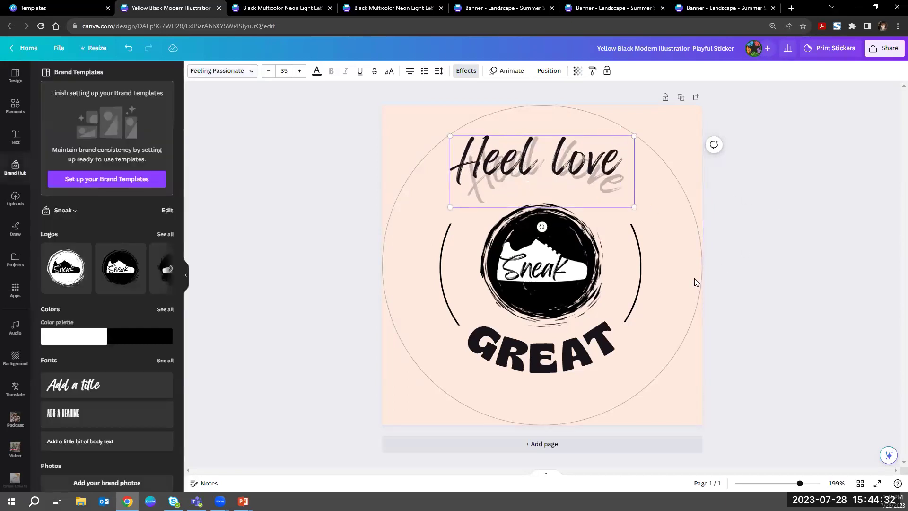
click(826, 275)
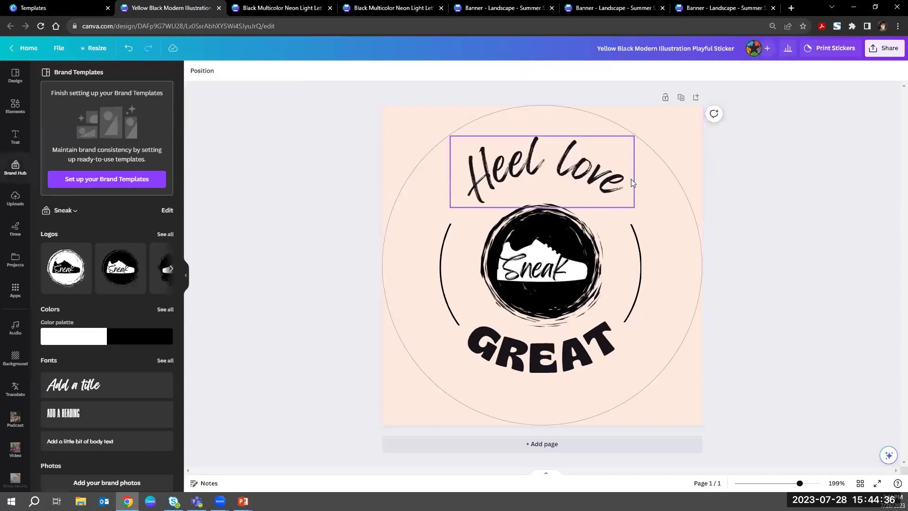
click(617, 183)
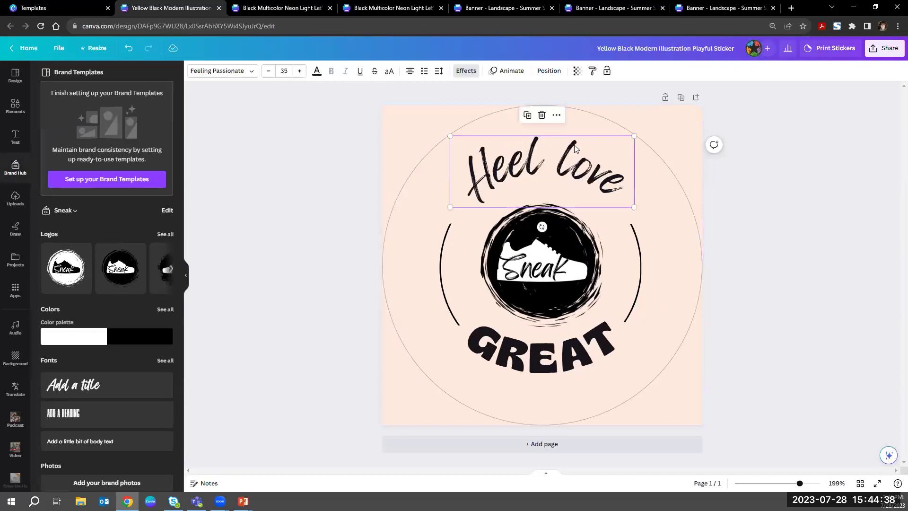
click(468, 71)
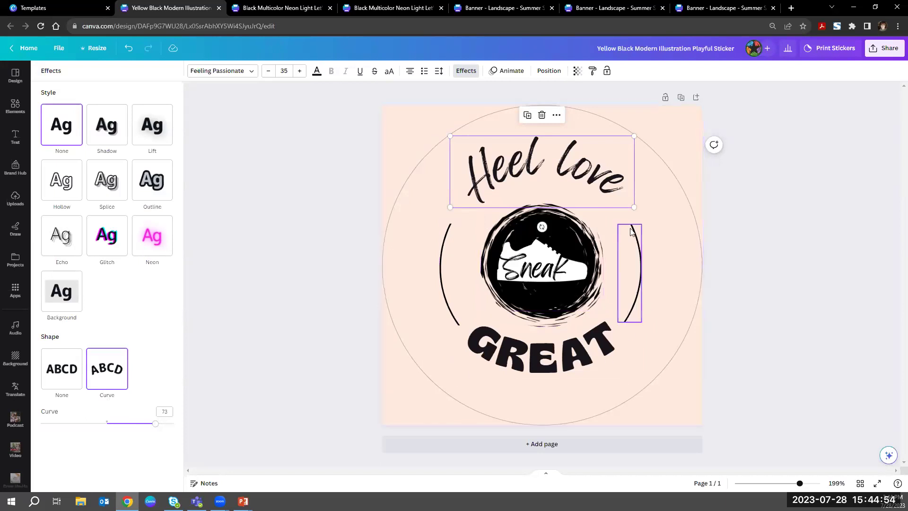
Step: Set the "GREAT" text to the Feeling Passionate font and turn off its all-uppercase formatting
click(520, 363)
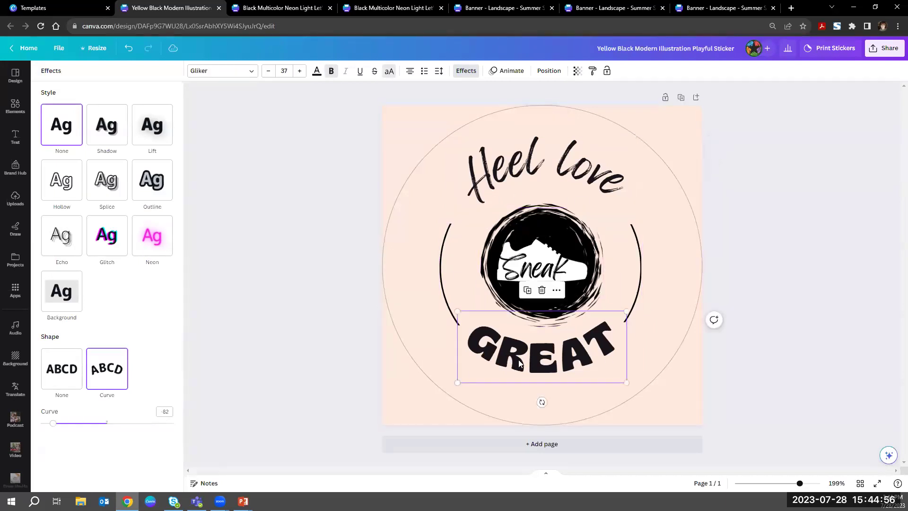
click(243, 70)
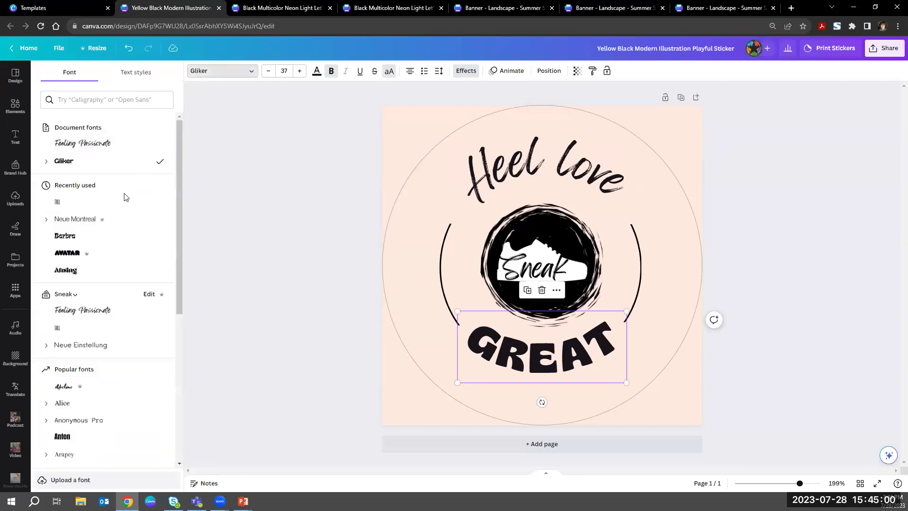
click(118, 143)
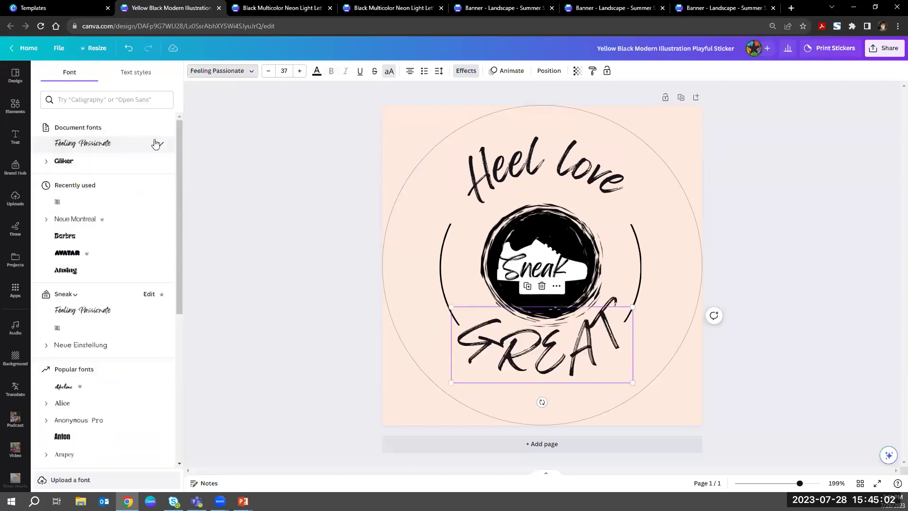
click(389, 72)
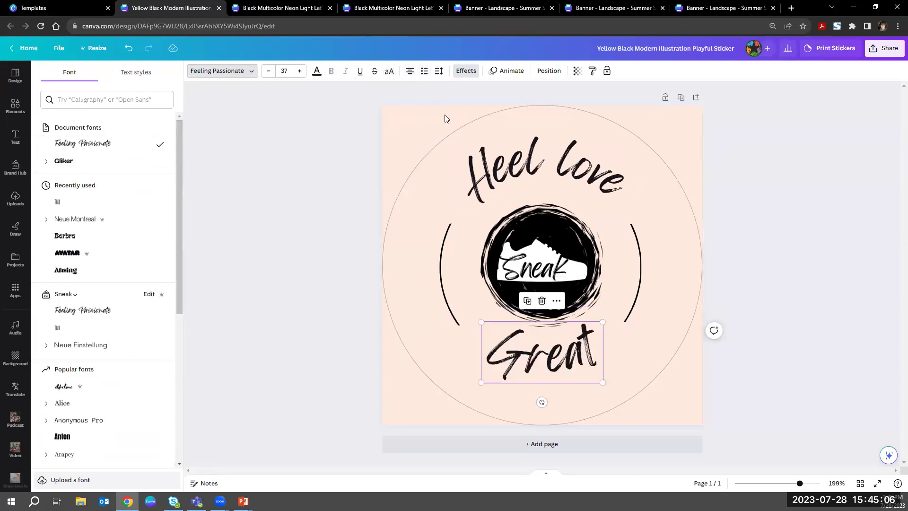
Step: Replace the curved "Great" text with "a pair" and check its curve settings in the text effects
double_click(518, 349)
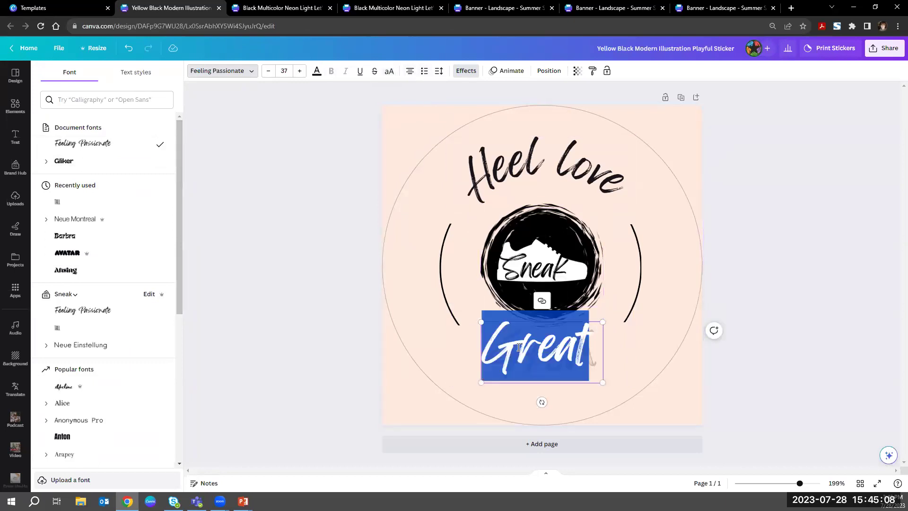
text(a pair)
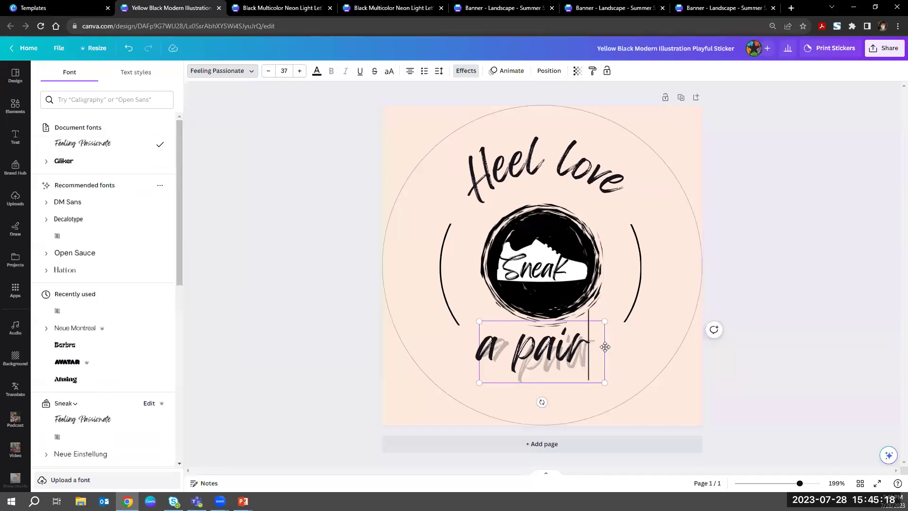
key(Escape)
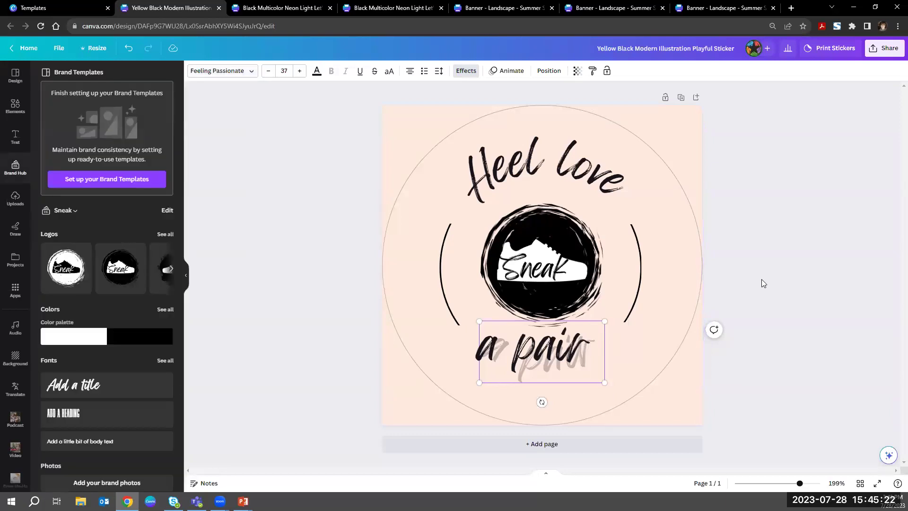
click(762, 279)
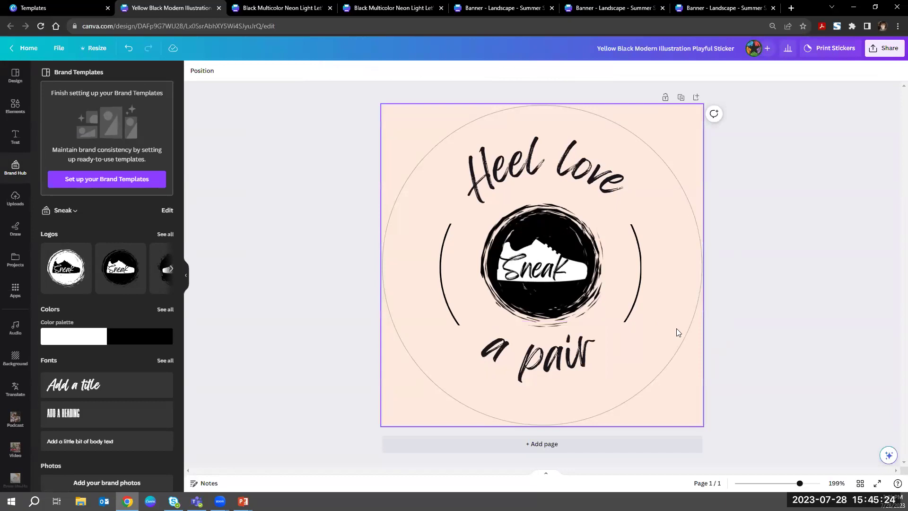
click(591, 361)
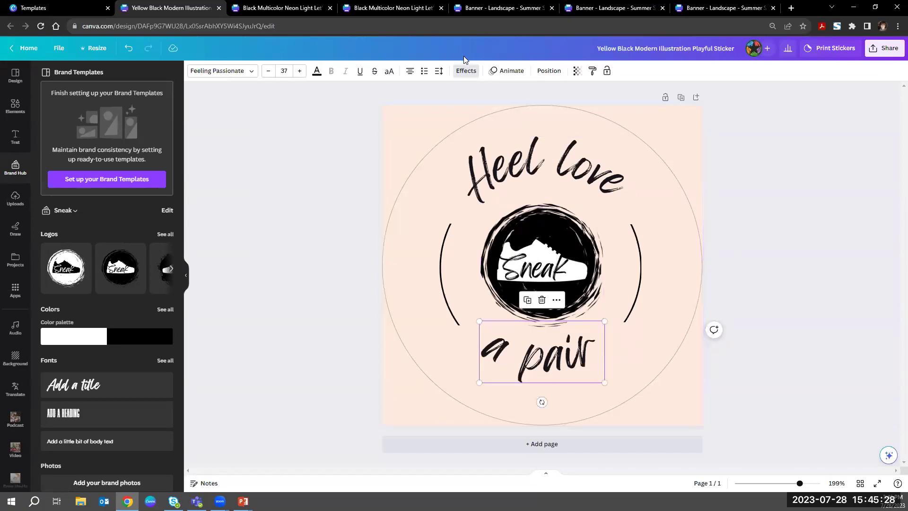
click(466, 71)
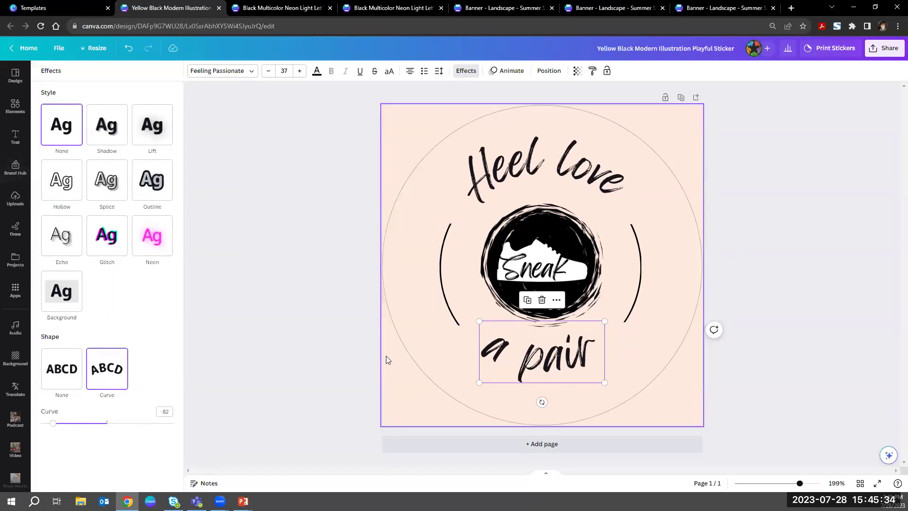
click(324, 350)
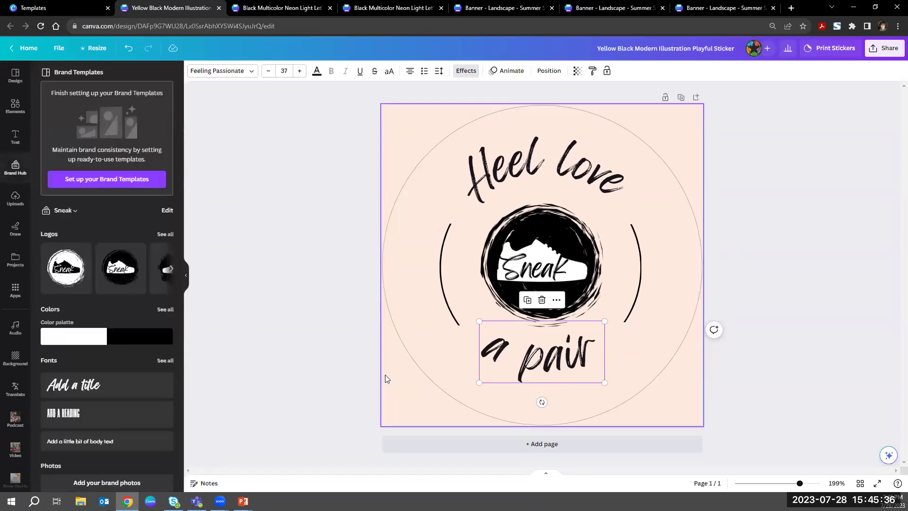
Step: Set the sticker's background to the solid yellow default color, trying the solid blue for comparison along the way
click(395, 384)
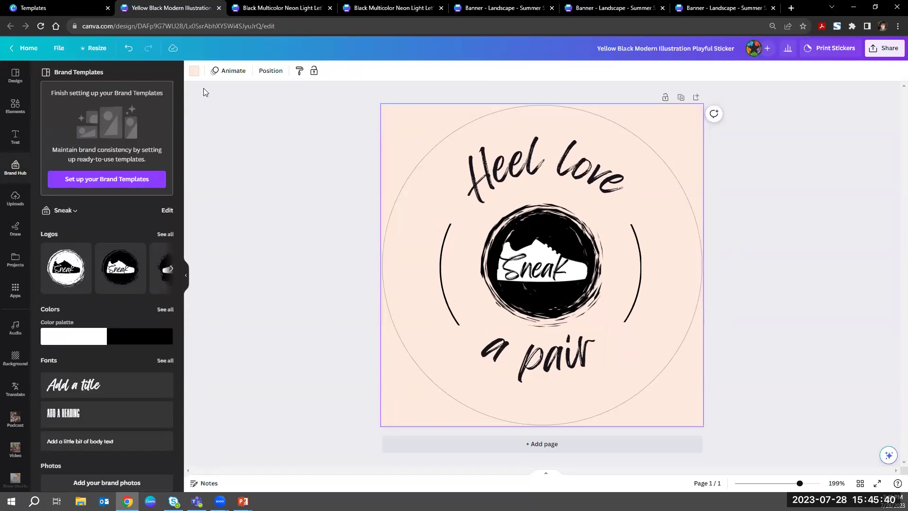
click(196, 71)
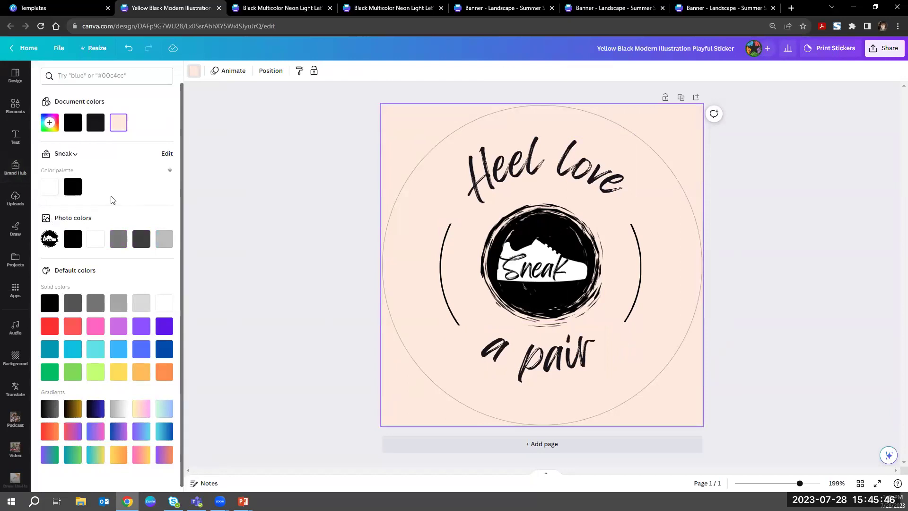
scroll(112, 199, down, 1)
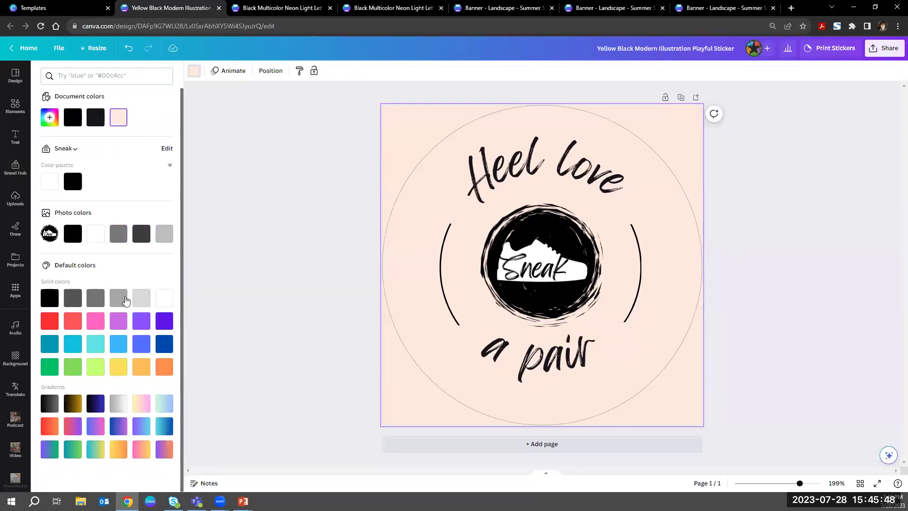
click(119, 368)
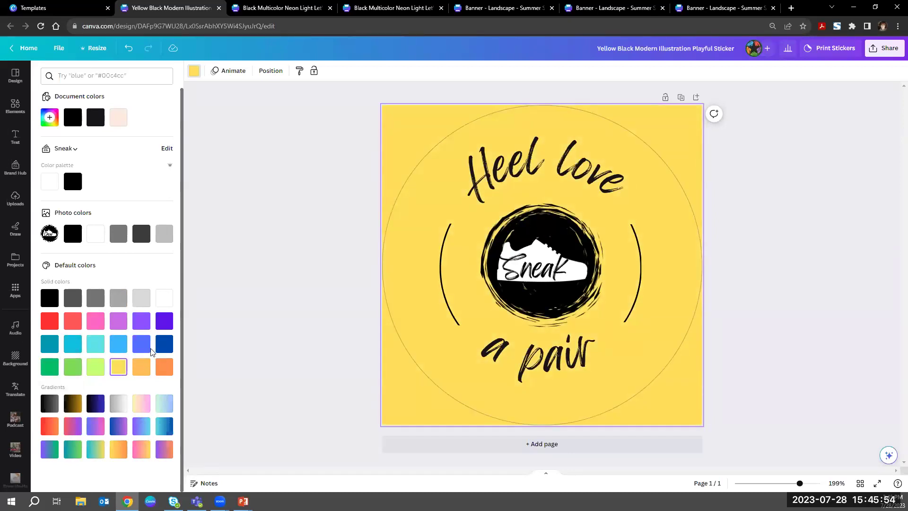
click(135, 350)
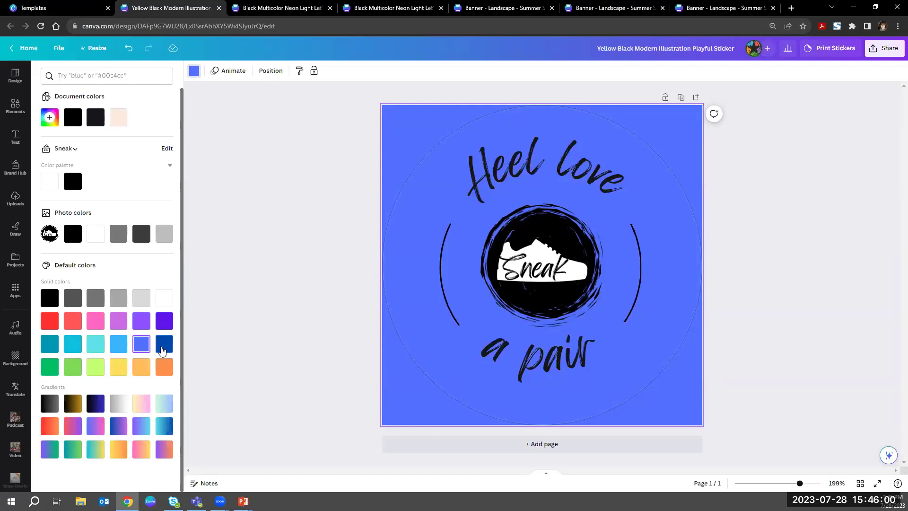
click(120, 368)
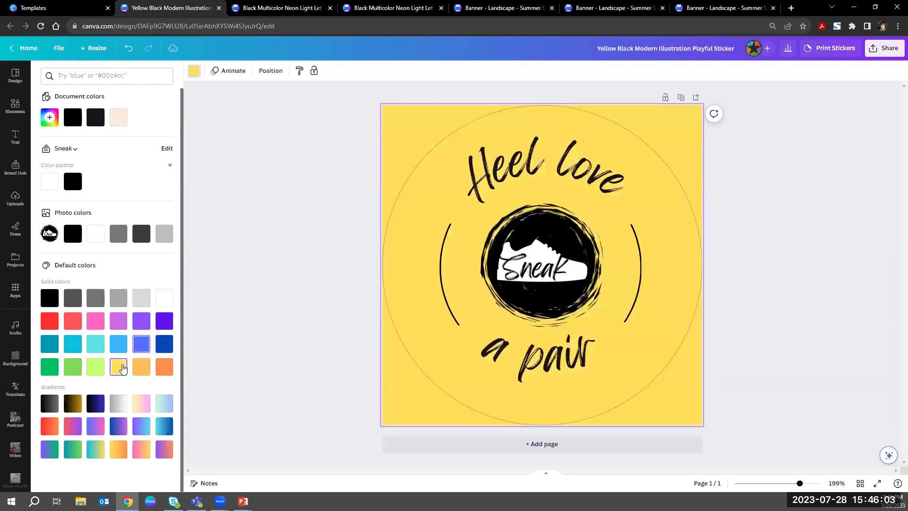
click(261, 244)
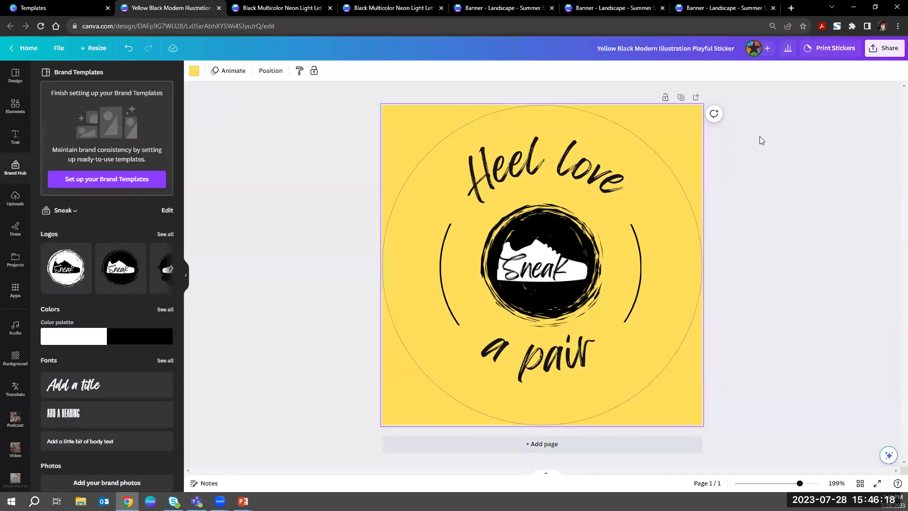
click(641, 260)
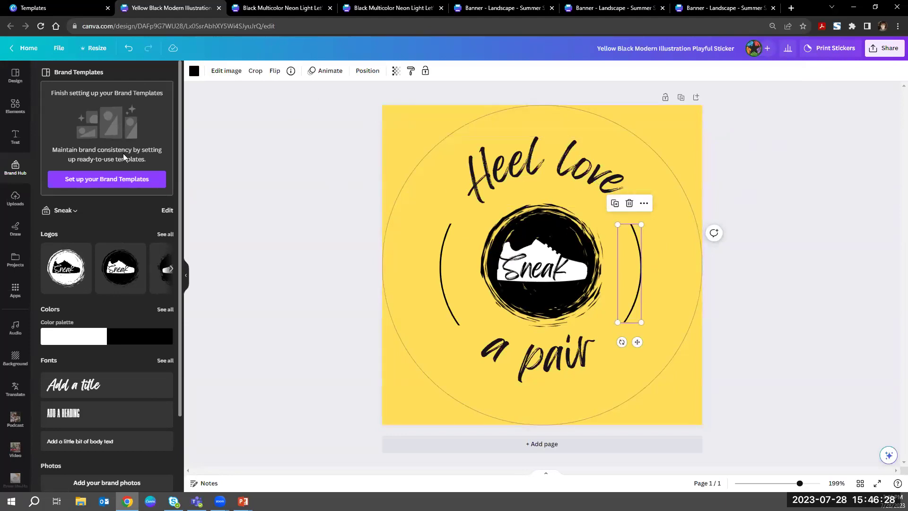
click(15, 105)
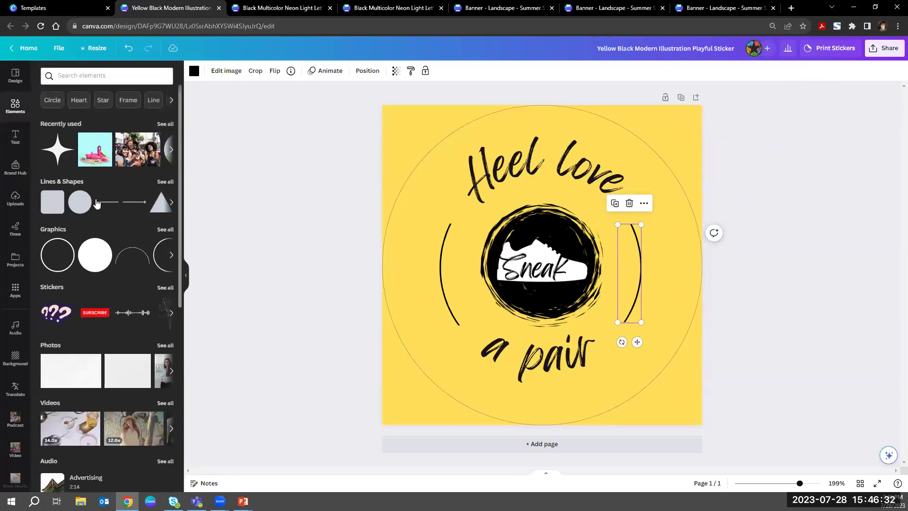
click(278, 204)
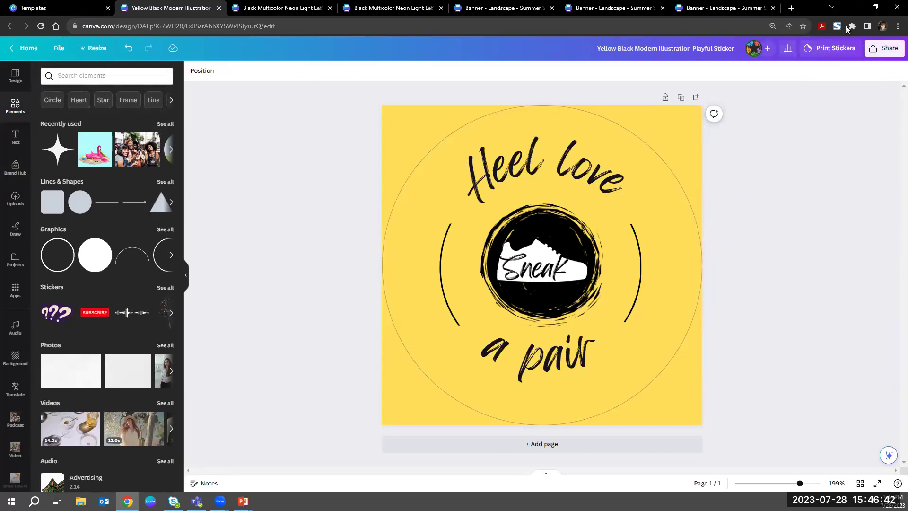
Step: Review the circle sticker's print options, including the paper finish choices, and view the laptop mockup enlarged
click(835, 48)
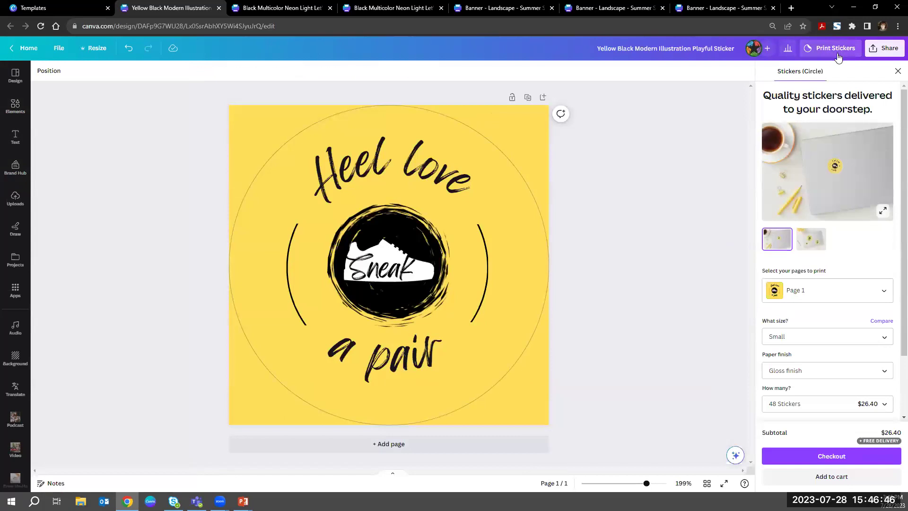
scroll(881, 224, down, 2)
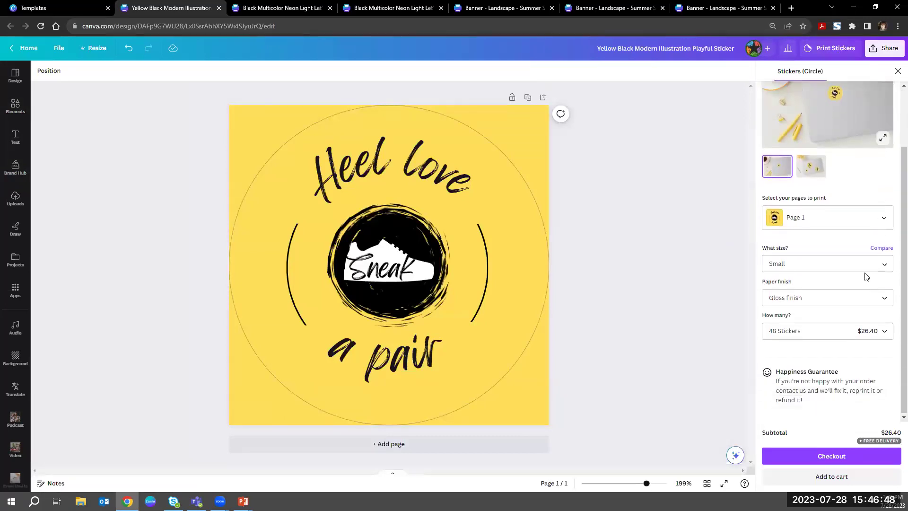
click(831, 299)
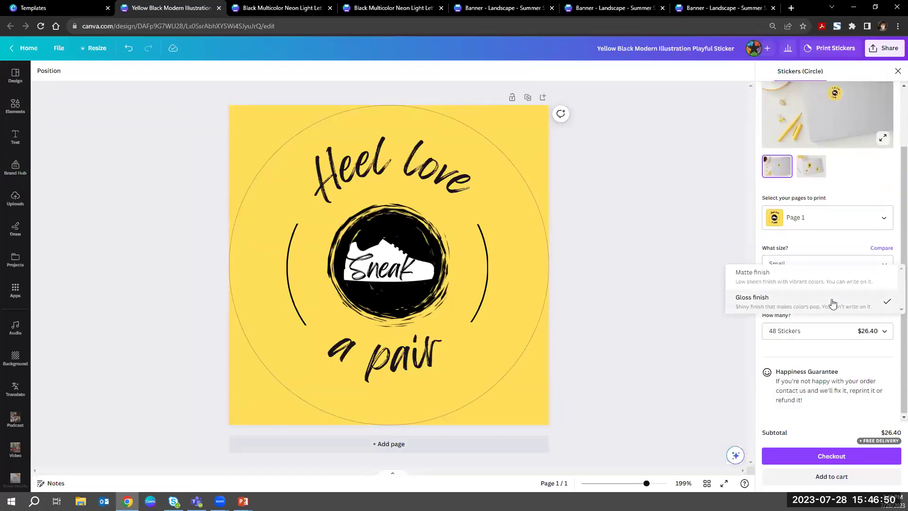
click(843, 243)
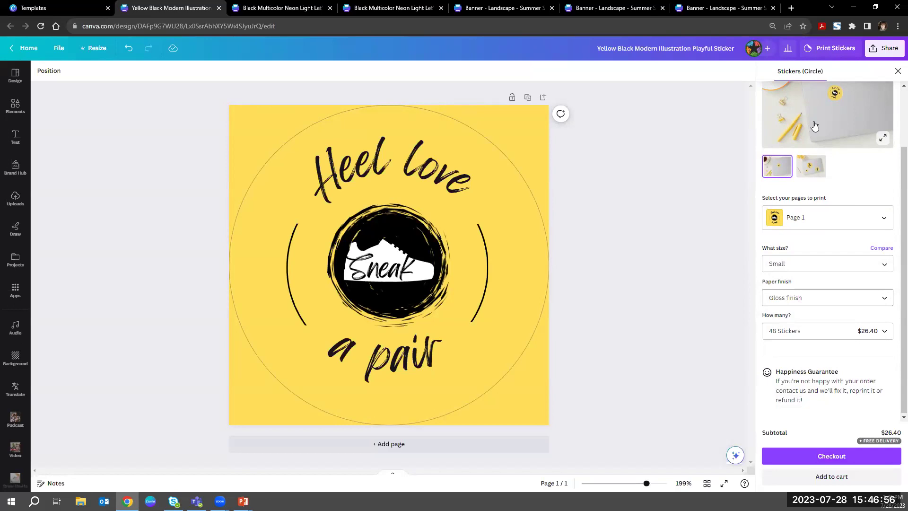
scroll(809, 277, up, 2)
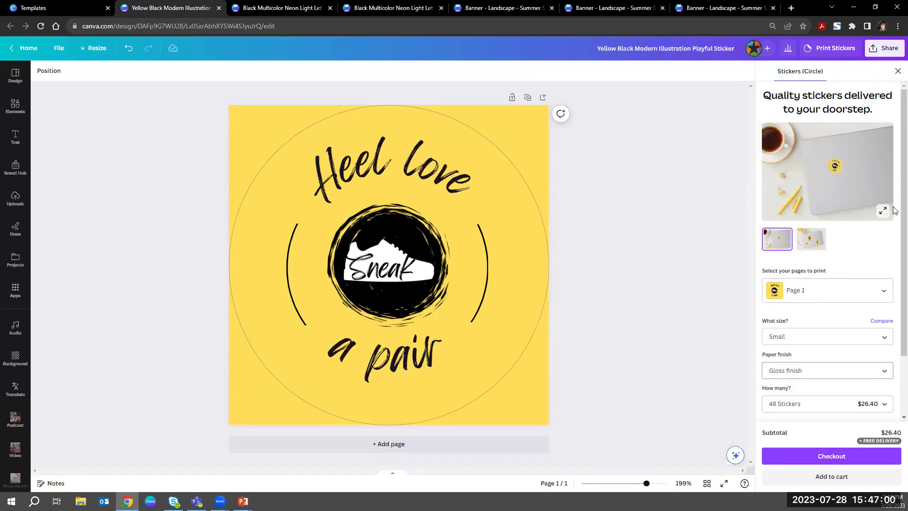
click(883, 210)
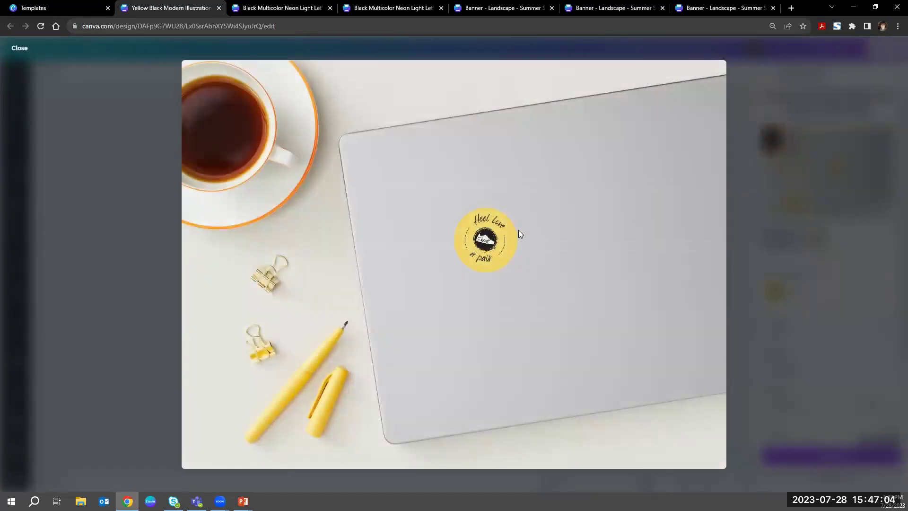
click(819, 192)
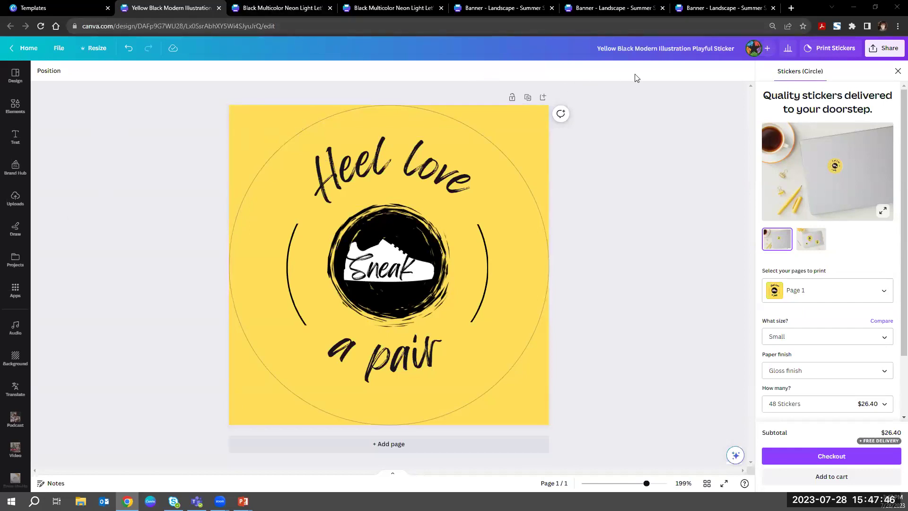
Step: Open the Plano Public Library website at plano.gov/9/Library in a new browser tab
click(791, 8)
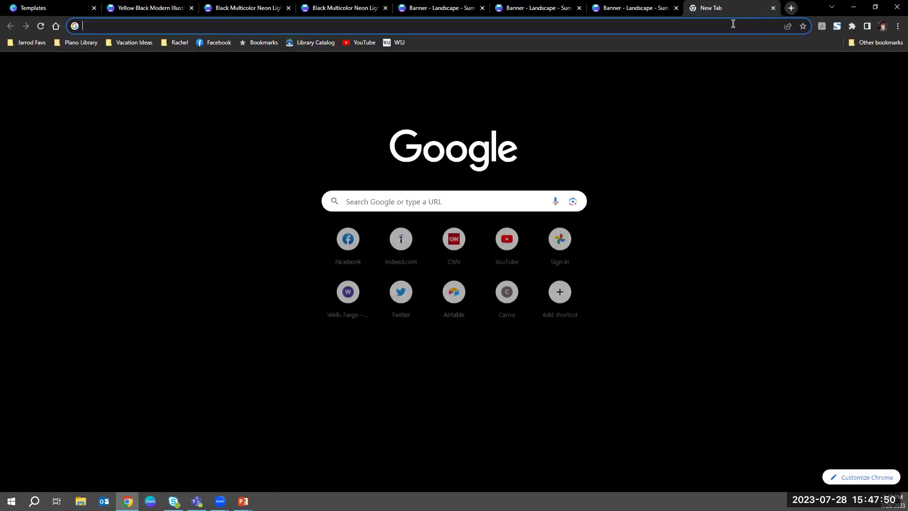
click(728, 31)
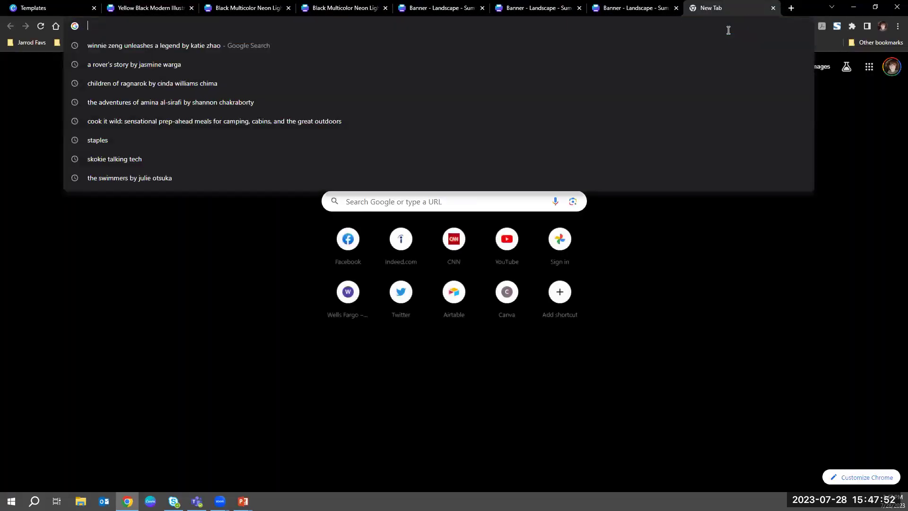
text(plano.gov/9/Library)
key(Return)
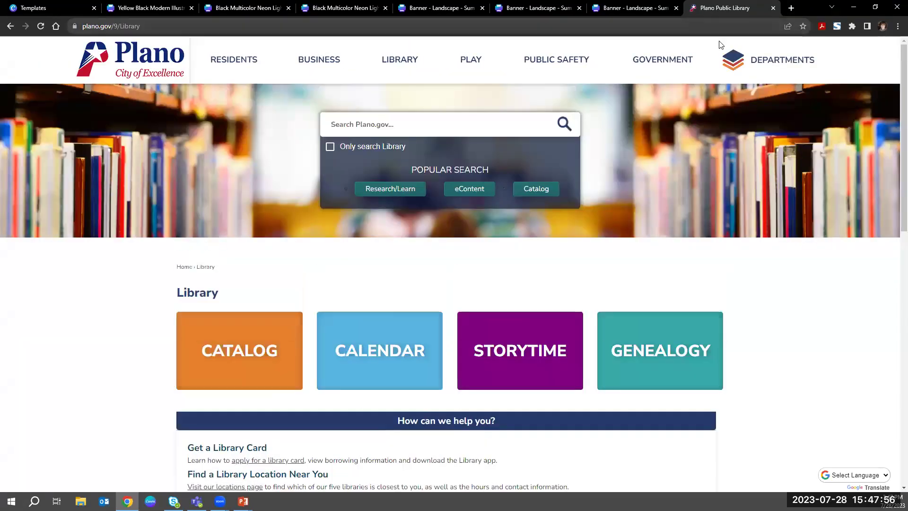
Step: Go to the library's Research & Learn page and display its Business databases
mouse_move(426, 61)
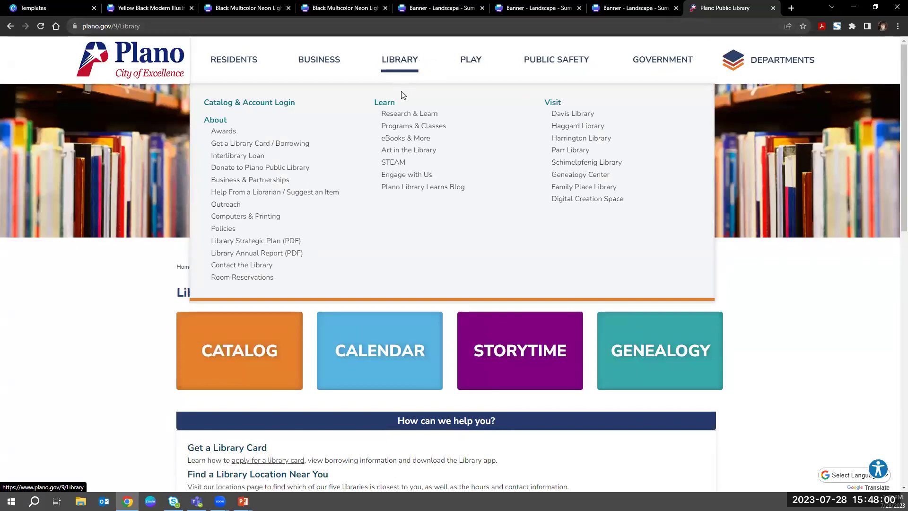
click(400, 118)
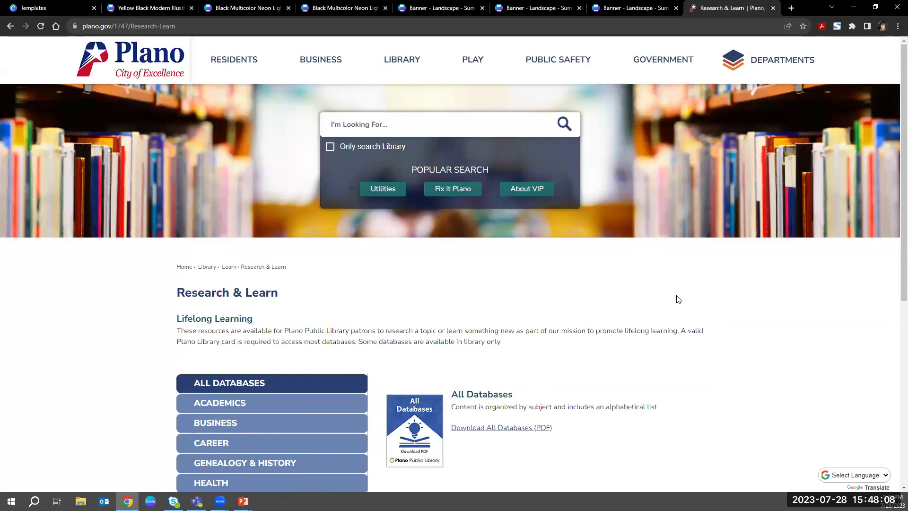
scroll(685, 316, down, 2)
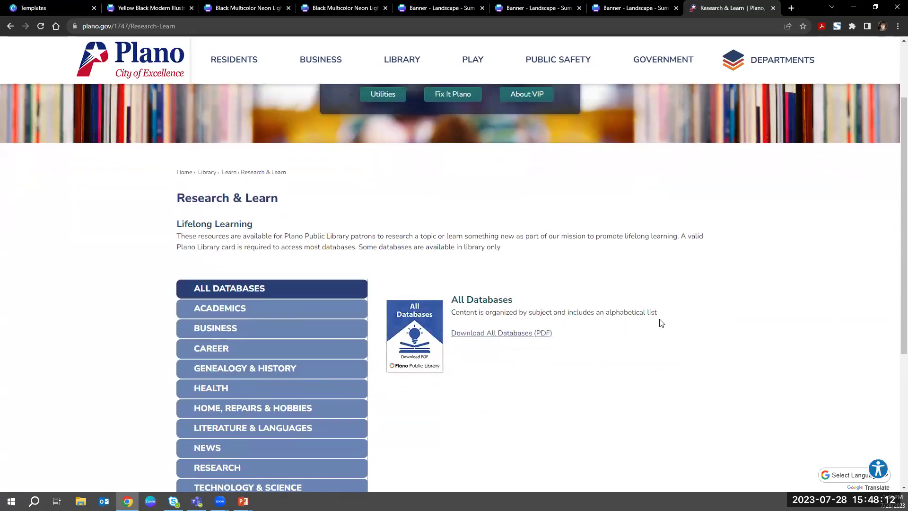
scroll(531, 330, down, 2)
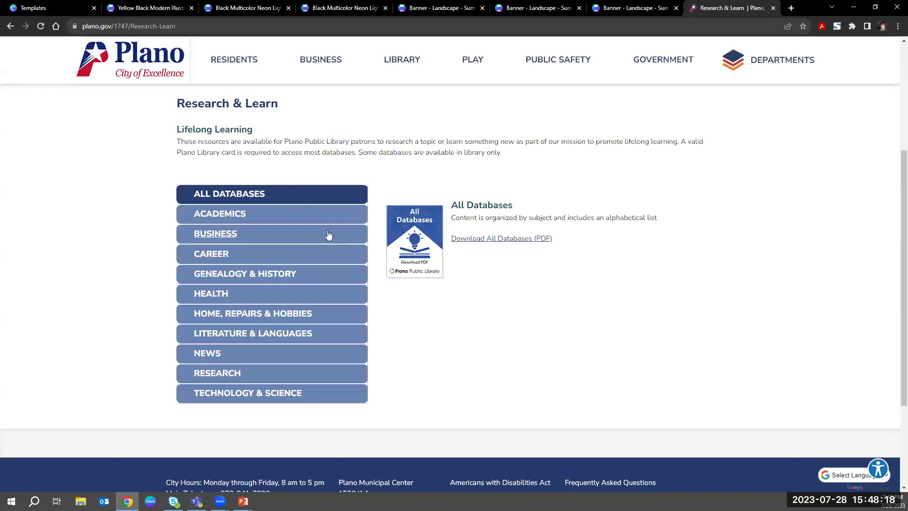
click(207, 238)
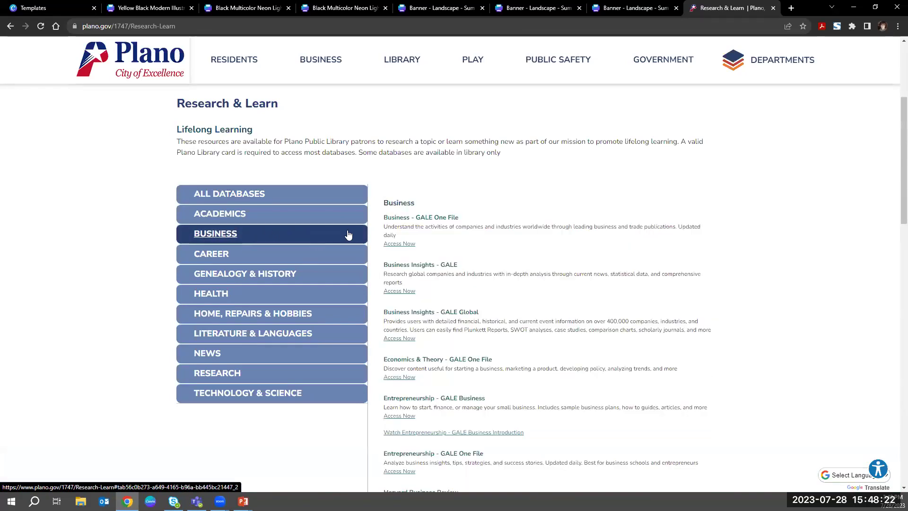
Step: Find the Udemy entry among the Business databases and open its Udemy Review Quick Reference Guide PDF
scroll(438, 234, down, 9)
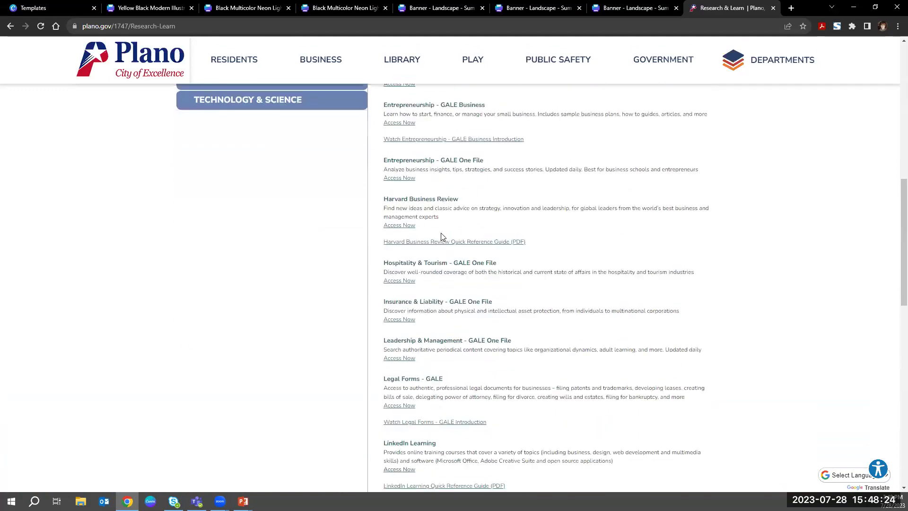
scroll(440, 237, down, 2)
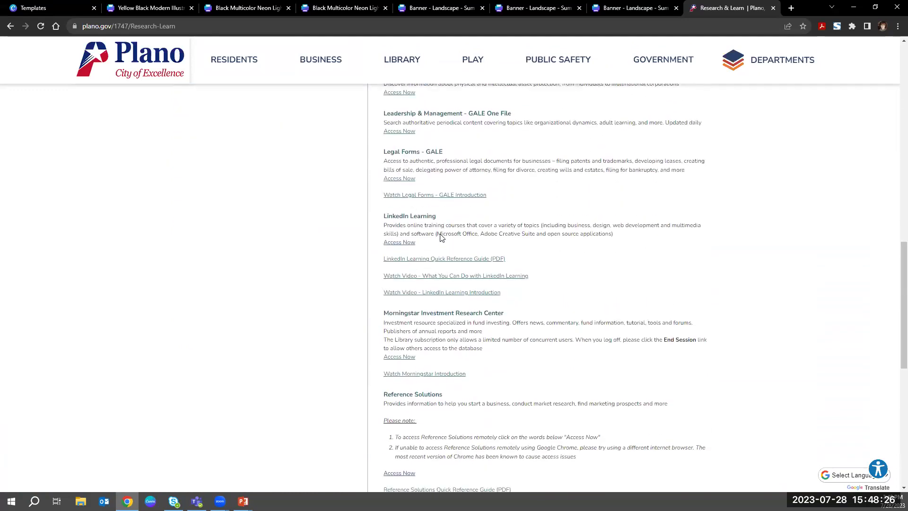
scroll(441, 237, down, 1)
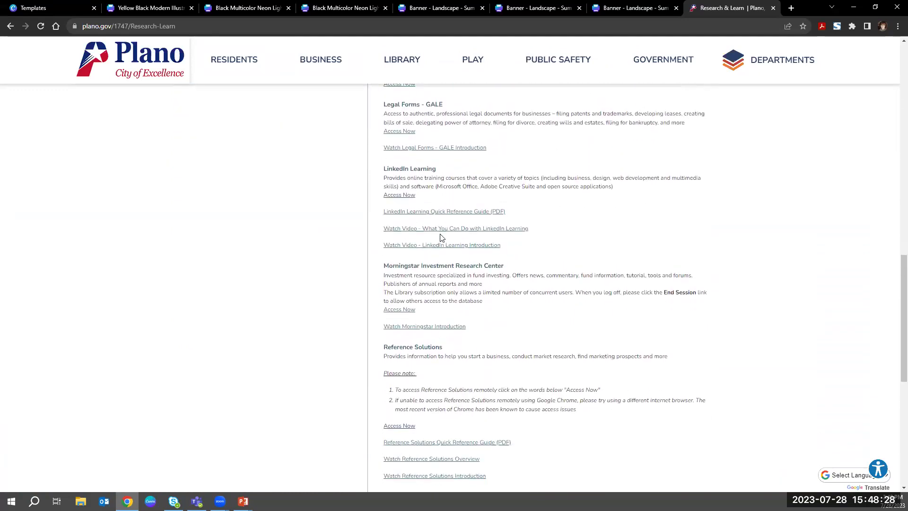
scroll(441, 237, down, 5)
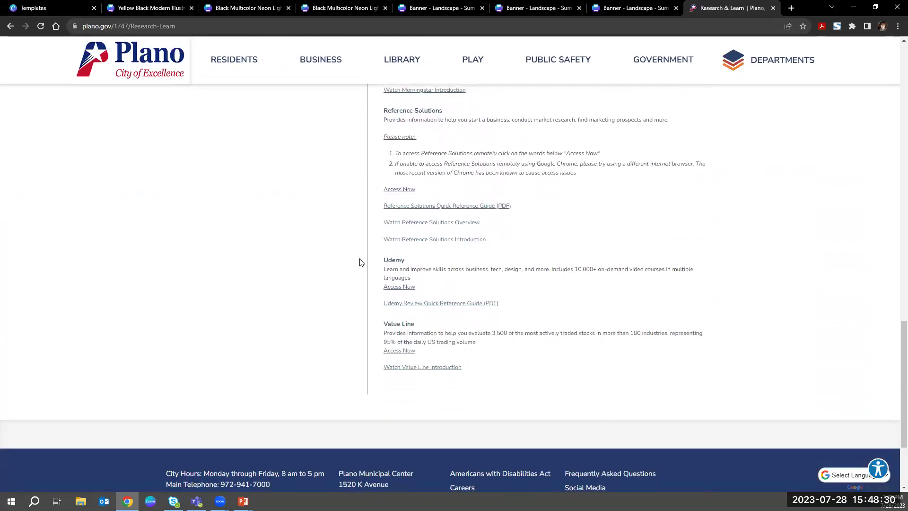
click(427, 305)
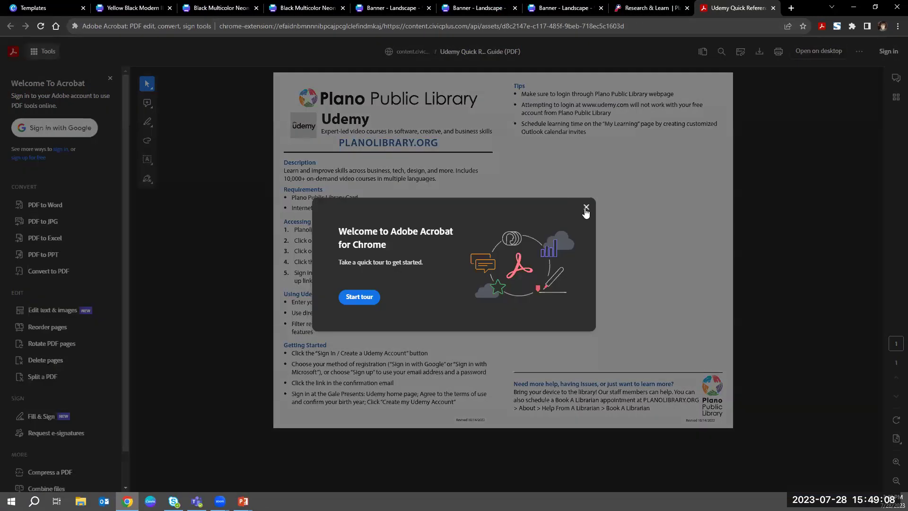
Step: Dismiss the Acrobat welcome tour, enlarge the Udemy guide and read its access and getting-started instructions
click(585, 207)
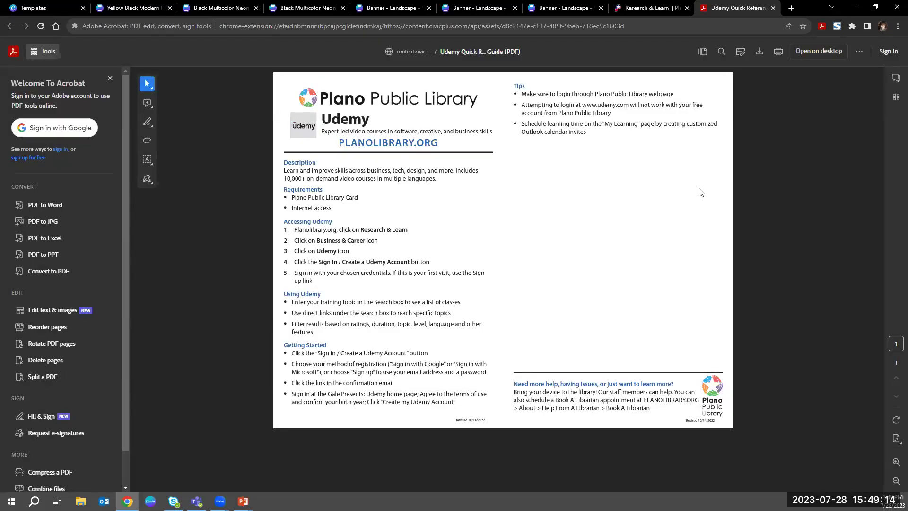
click(895, 463)
click(896, 463)
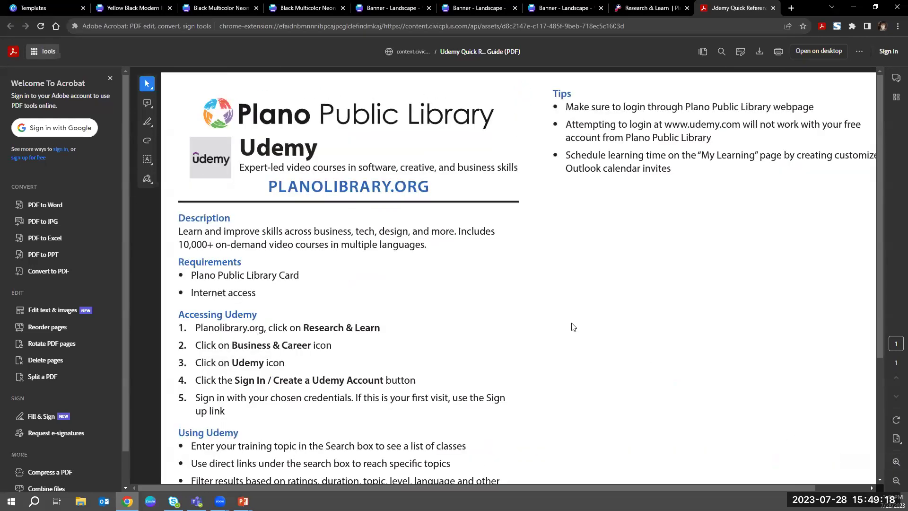
scroll(570, 312, down, 3)
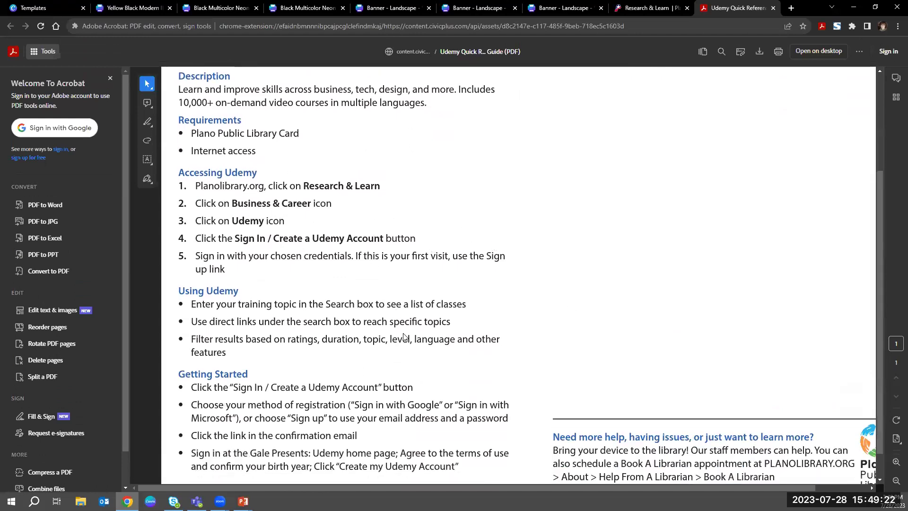
scroll(405, 331, down, 1)
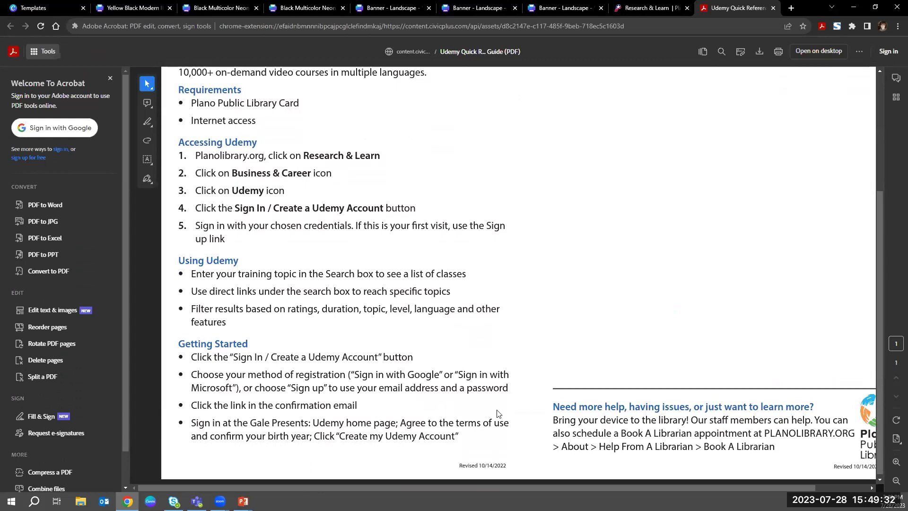
scroll(522, 414, up, 3)
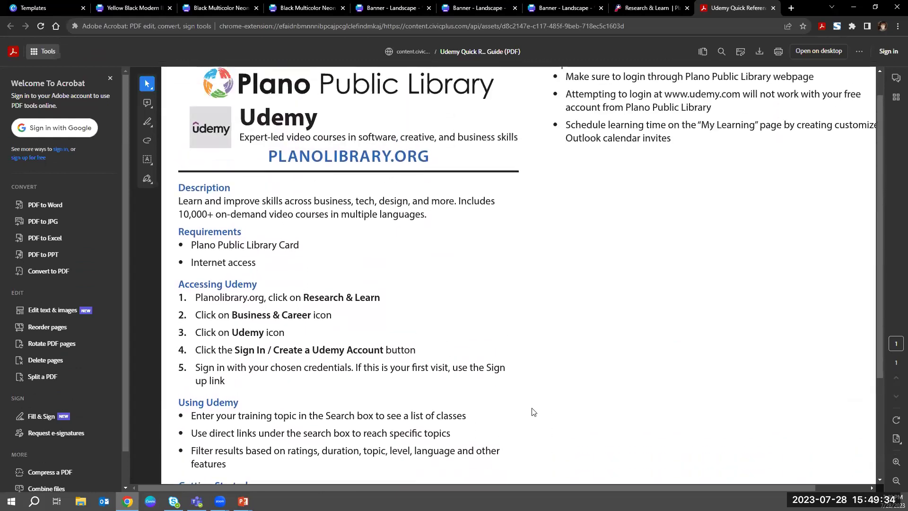
Step: Open Udemy access from the library's Research & Learn page and try signing in with the saved Gale email and password
click(634, 8)
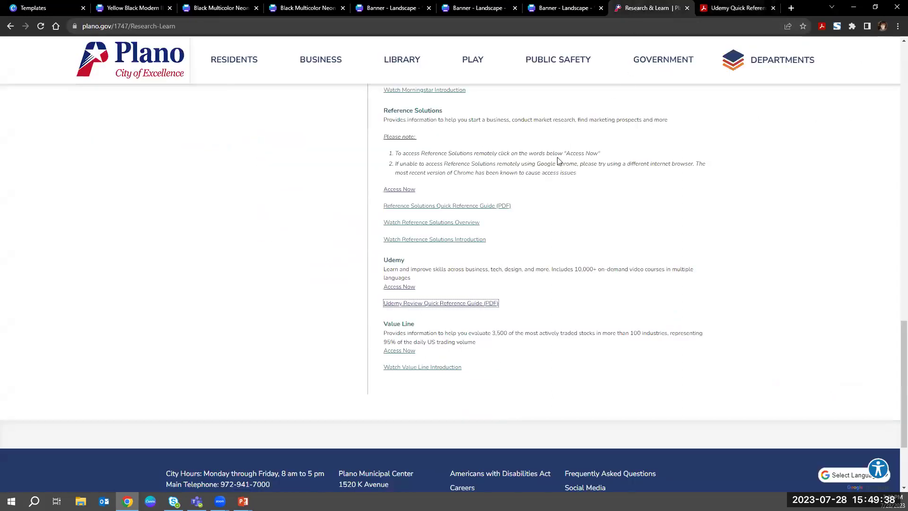
click(400, 288)
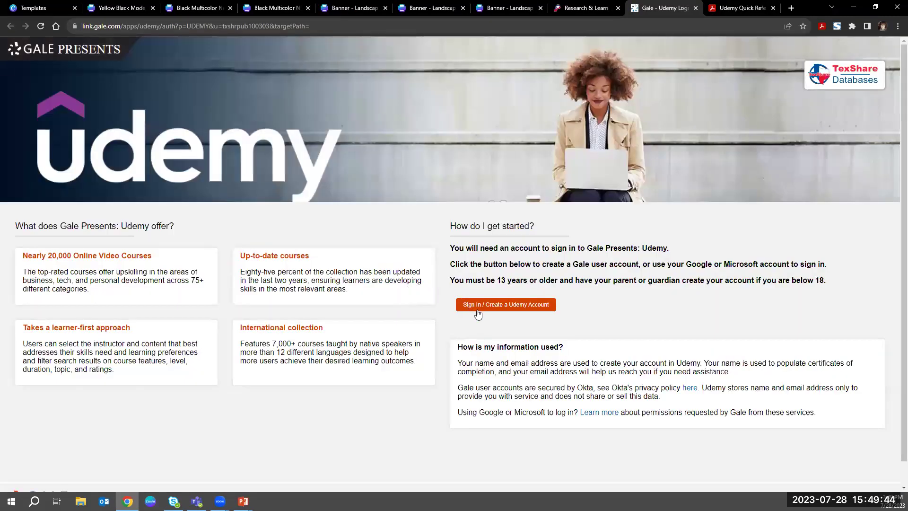
click(479, 309)
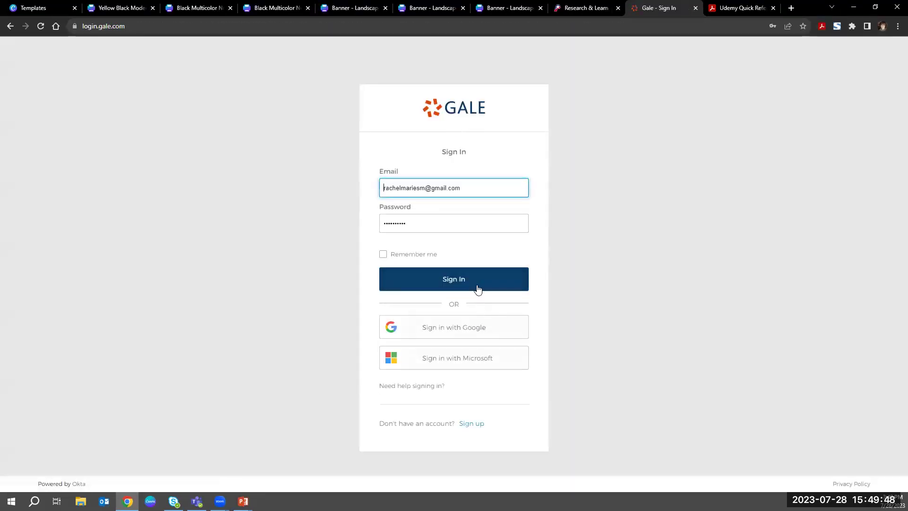
click(472, 287)
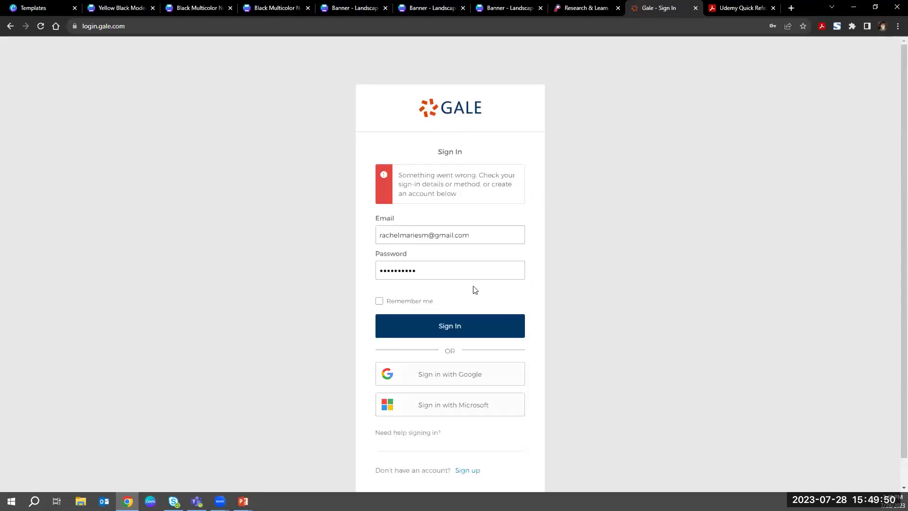
Step: Sign in to Gale Presents: Udemy through Google with the personal account and continue to the Udemy home page
click(458, 373)
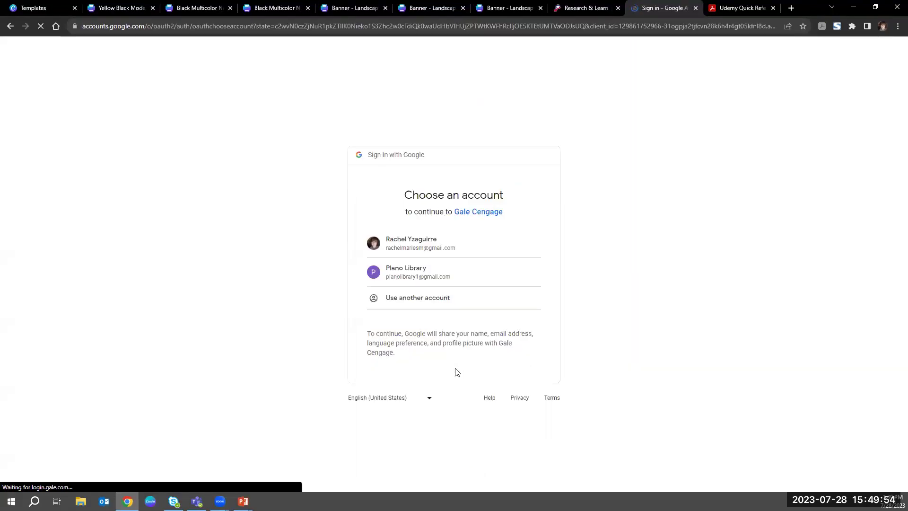
click(433, 247)
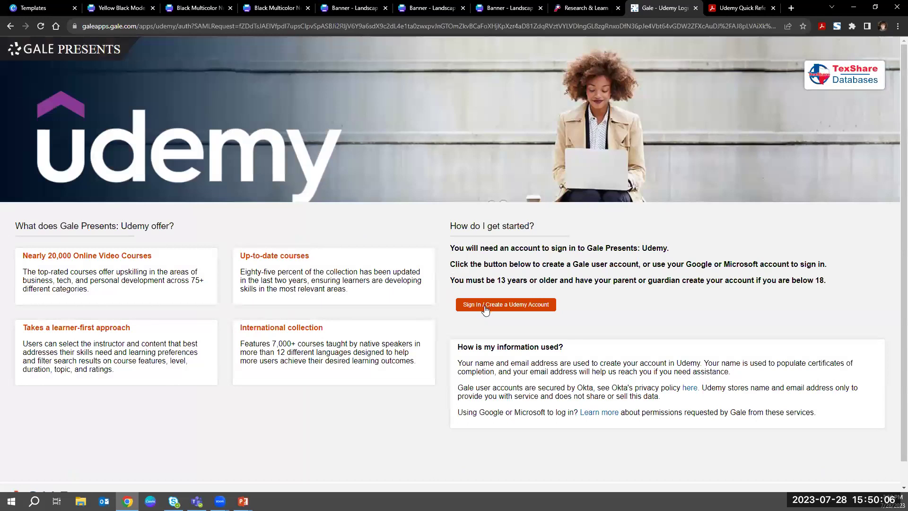
click(483, 309)
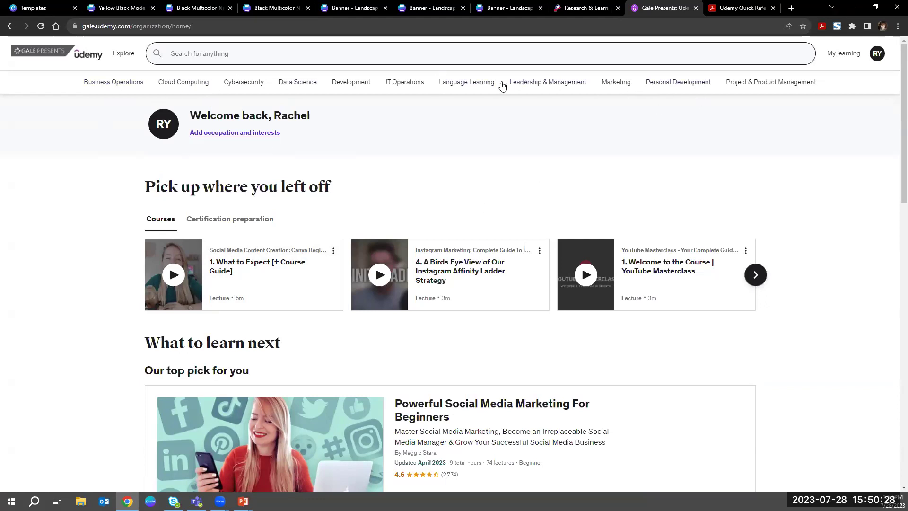
Step: Search Udemy for canva and look through the listed courses and their What you'll learn previews
click(208, 52)
text(canva)
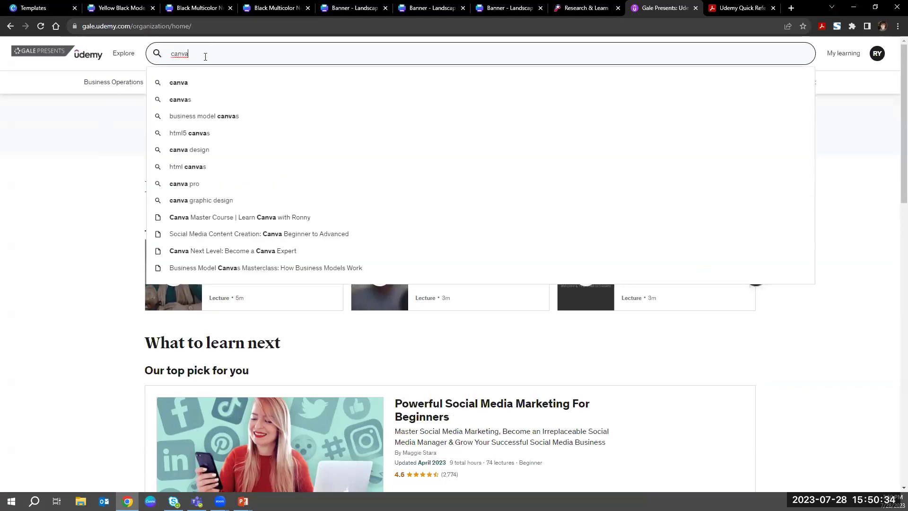
click(197, 87)
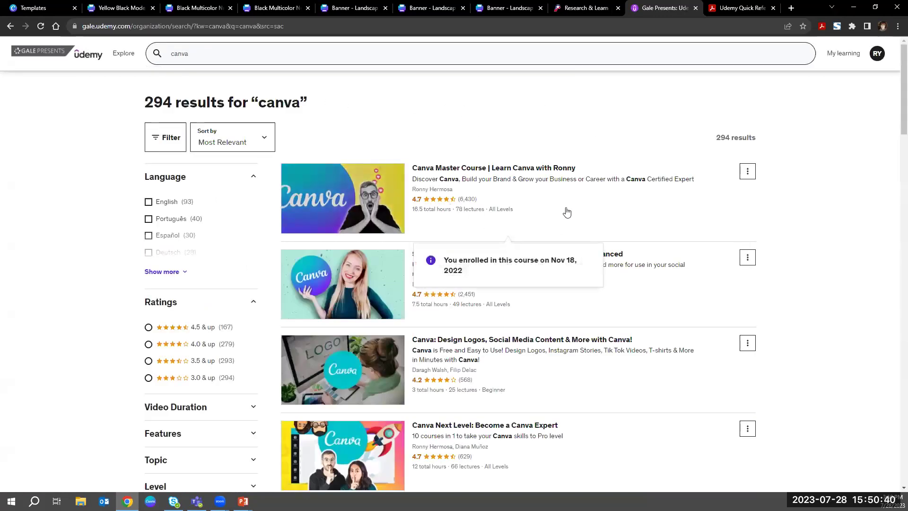
mouse_move(491, 222)
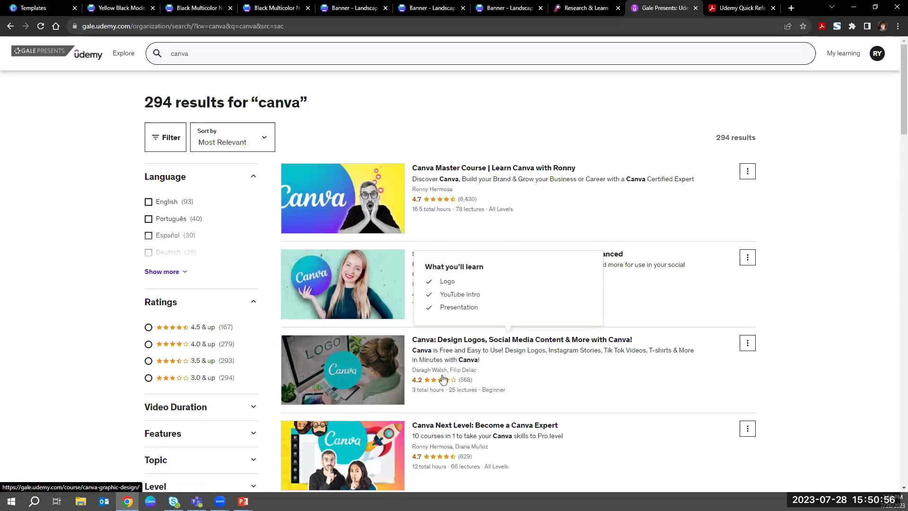
scroll(568, 359, down, 4)
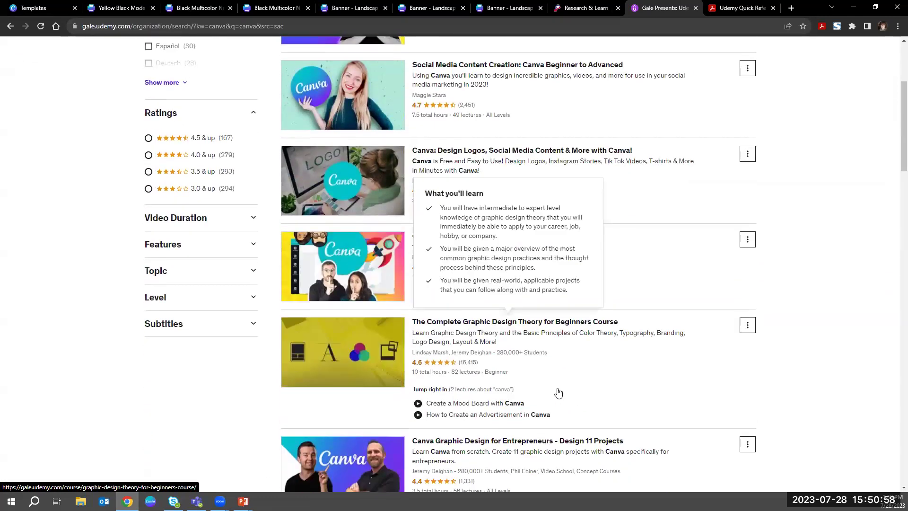
scroll(558, 393, up, 4)
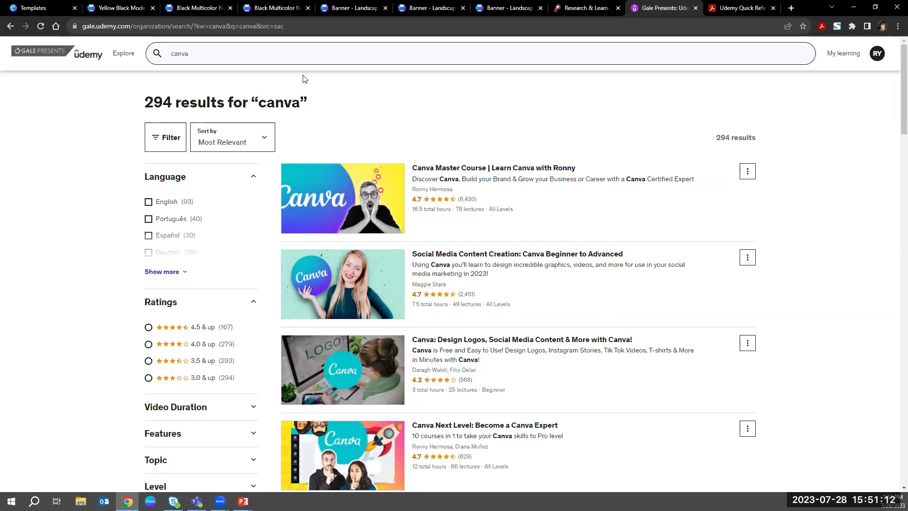
Step: Return to the Udemy home page and browse its recommended, business, and social media marketing courses
click(85, 62)
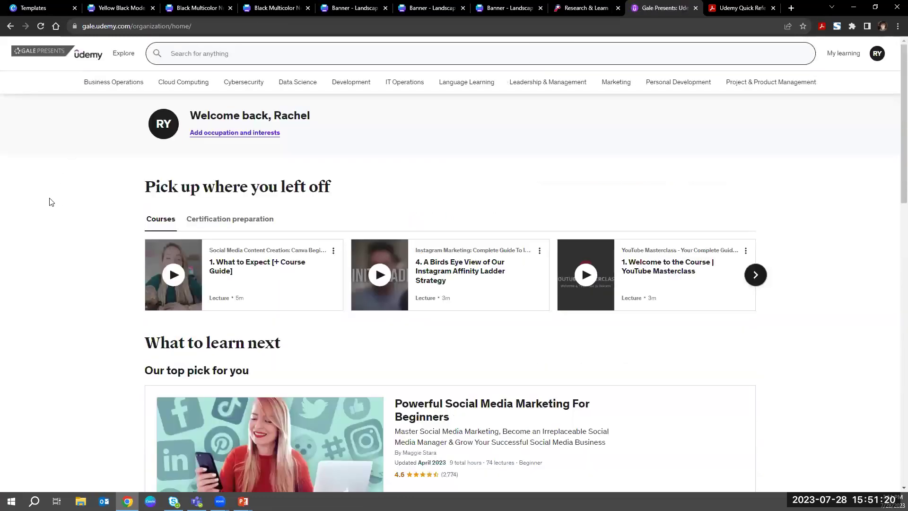
scroll(111, 429, down, 7)
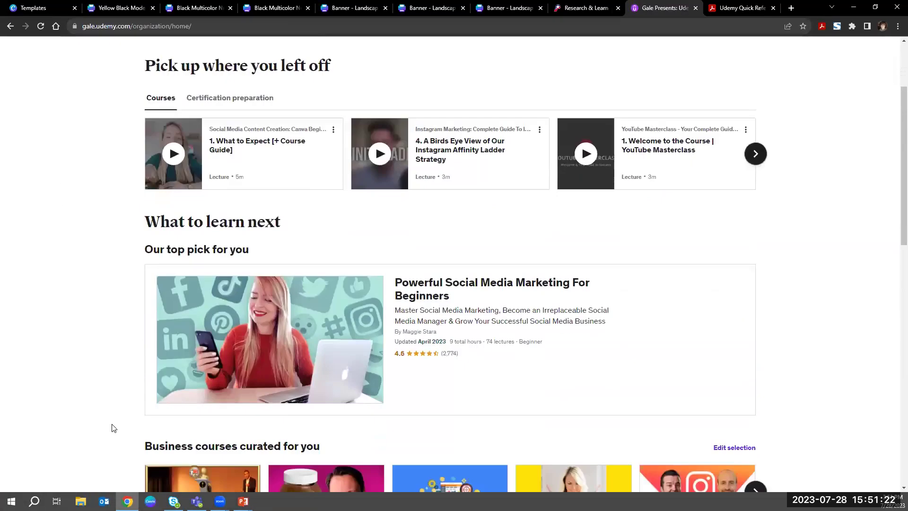
scroll(100, 433, down, 6)
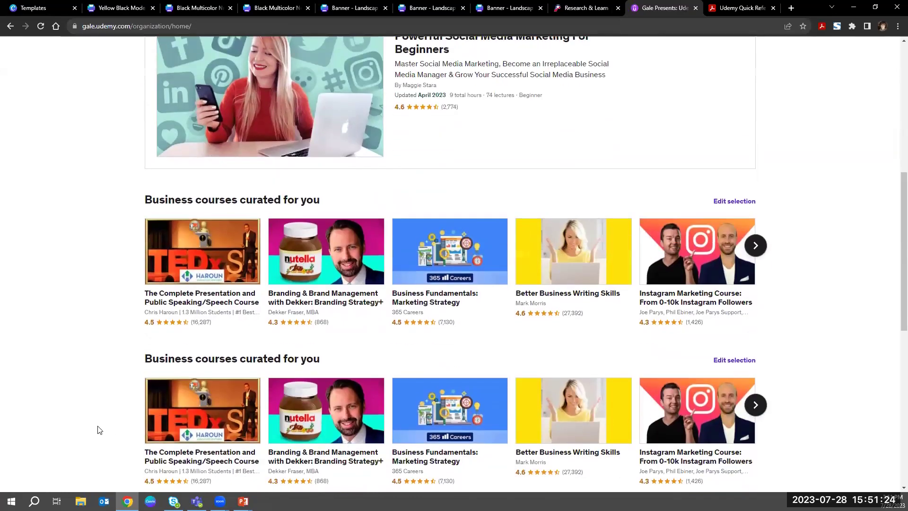
scroll(100, 429, down, 7)
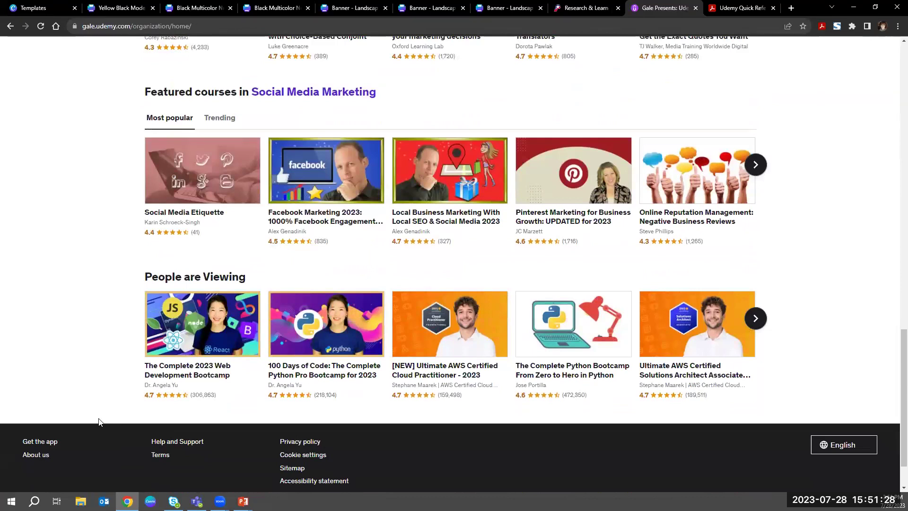
scroll(96, 420, up, 6)
scroll(96, 424, up, 7)
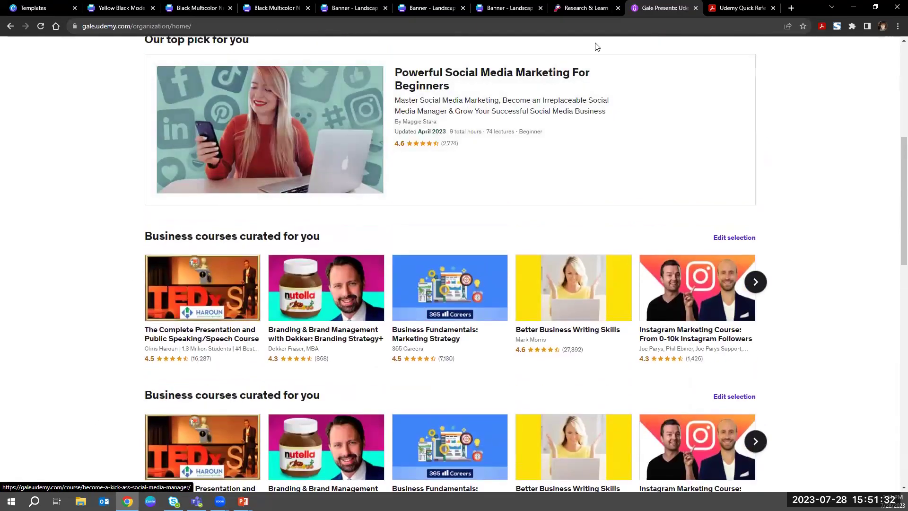
Step: Close the Udemy site and quick reference guide, and open the library's Programs & Classes page
click(695, 8)
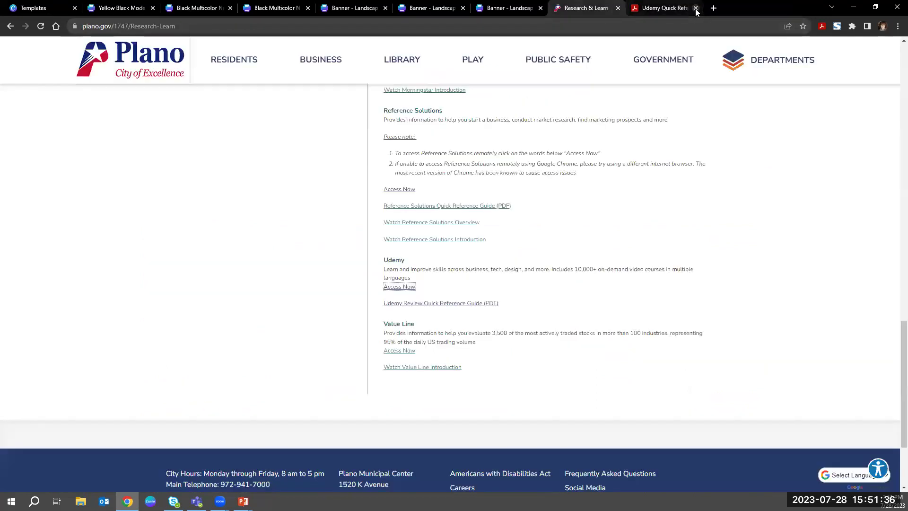
click(695, 8)
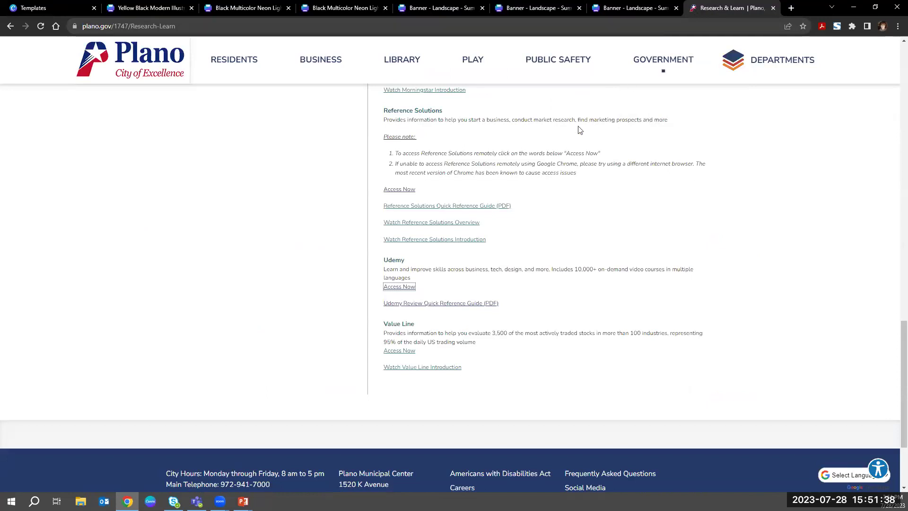
mouse_move(399, 63)
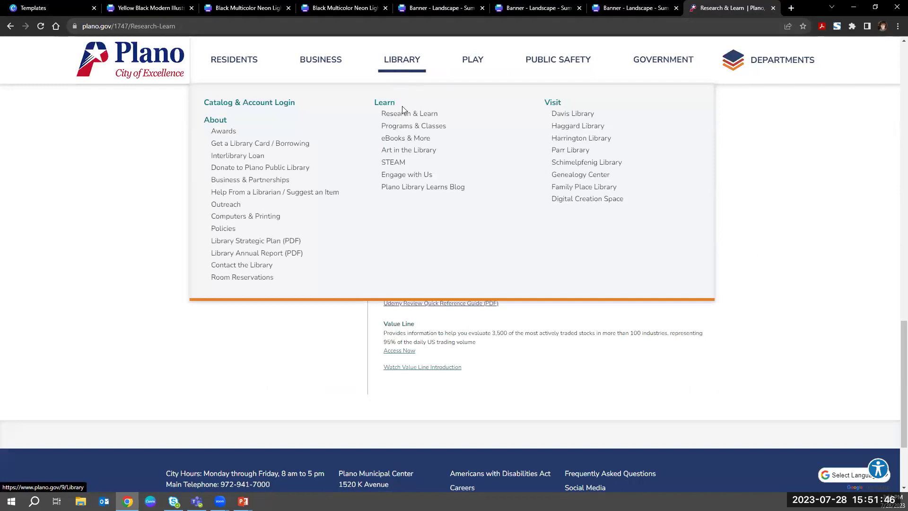
click(405, 131)
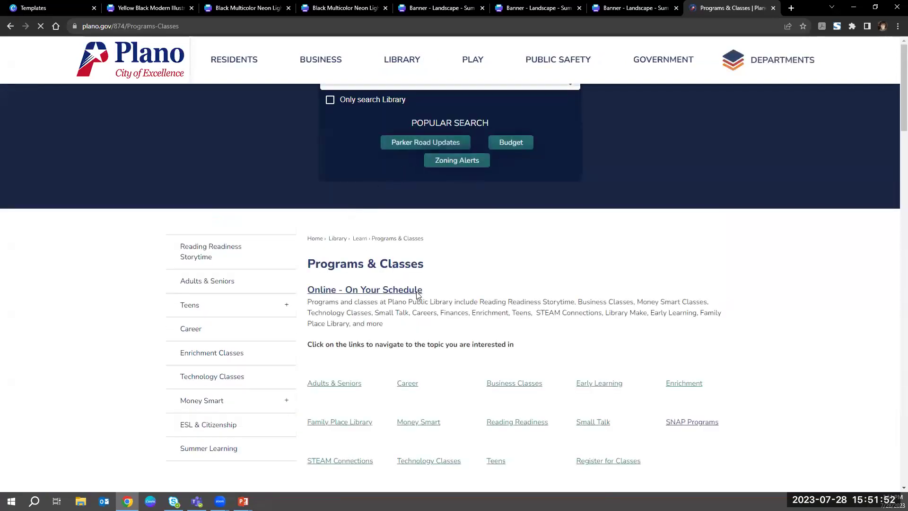
Step: Find the Business Classes section on the Programs & Classes page and open its business class page
scroll(448, 311, up, 1)
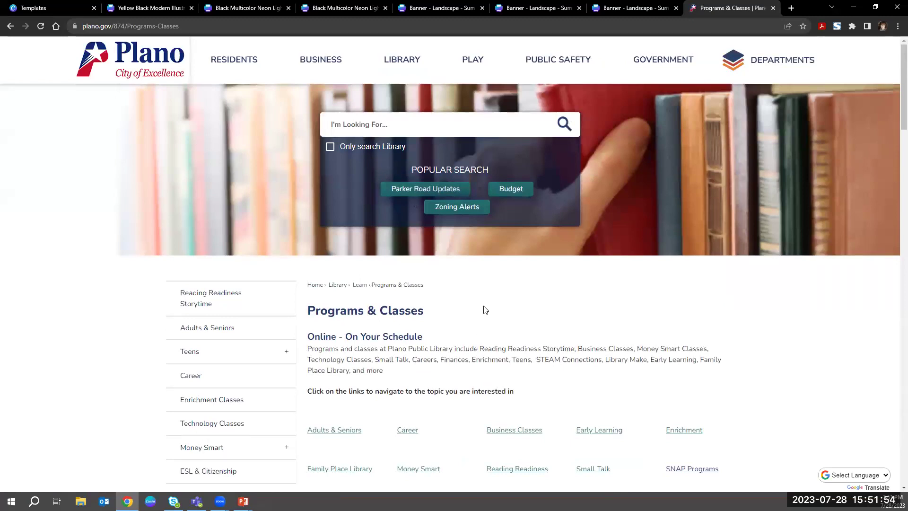
scroll(486, 310, down, 2)
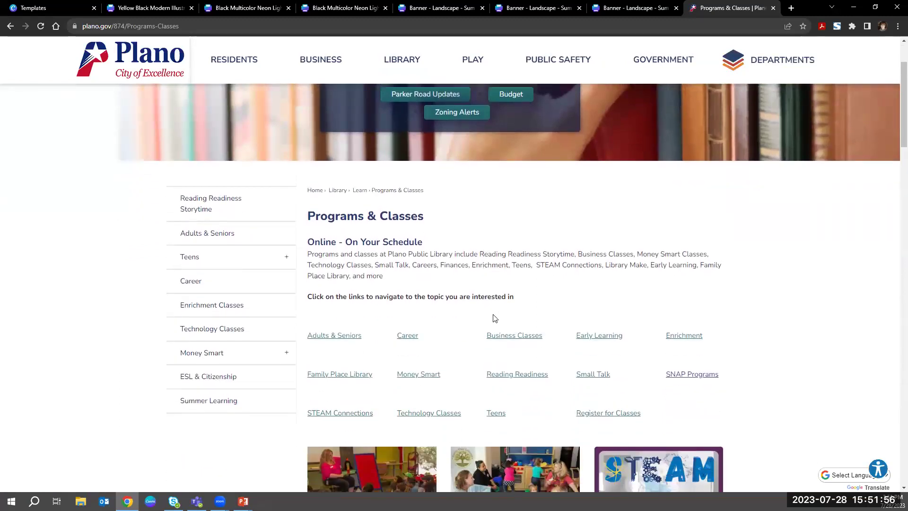
scroll(496, 341, down, 3)
scroll(490, 334, down, 11)
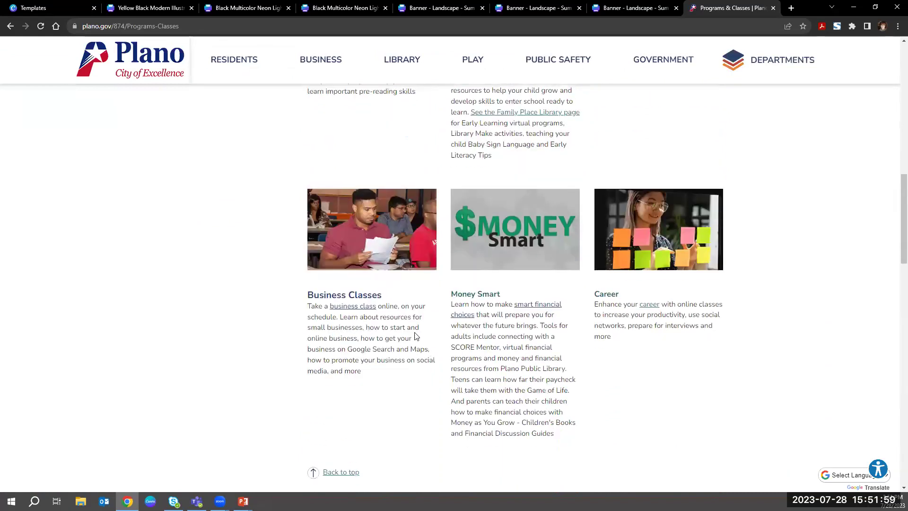
click(356, 308)
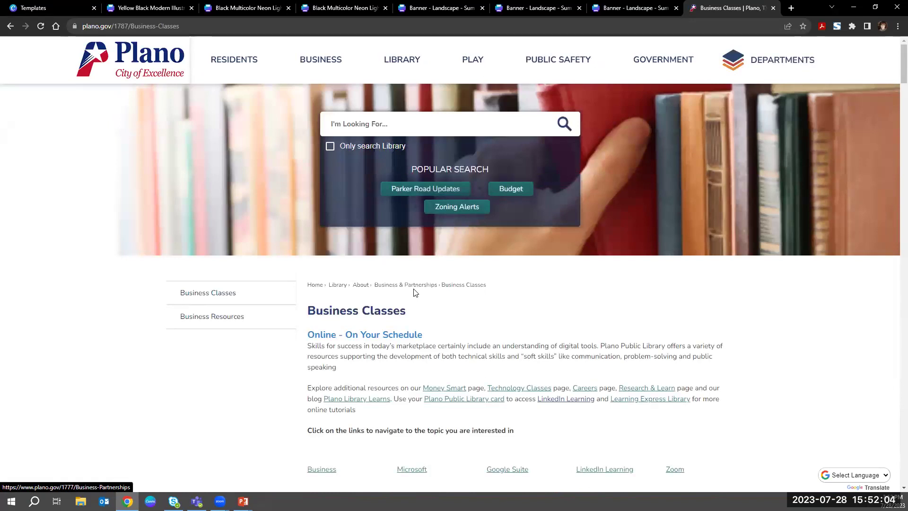
Step: Look through the Business Classes page for TUES events, upcoming classes, handouts, and recorded business, Microsoft, LinkedIn Learning and Zoom sessions
scroll(435, 307, down, 1)
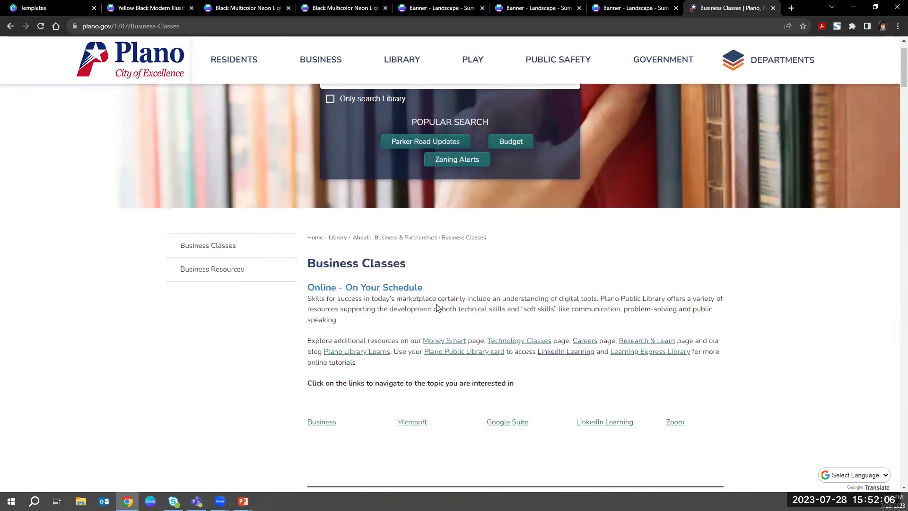
scroll(437, 307, down, 4)
scroll(437, 307, down, 4)
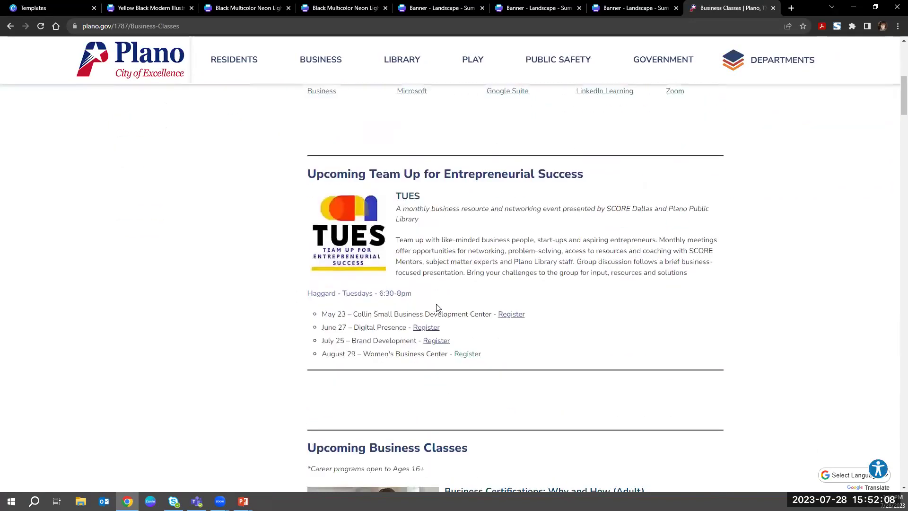
scroll(437, 307, down, 13)
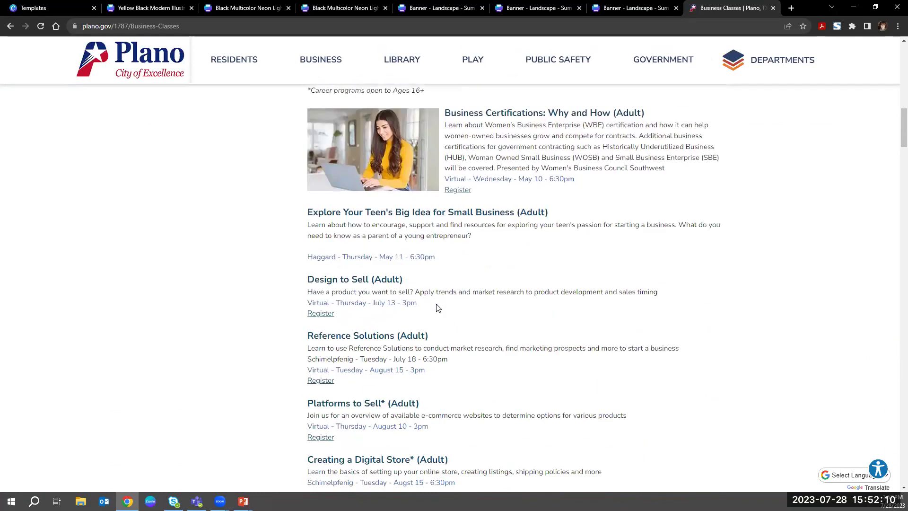
scroll(437, 306, down, 16)
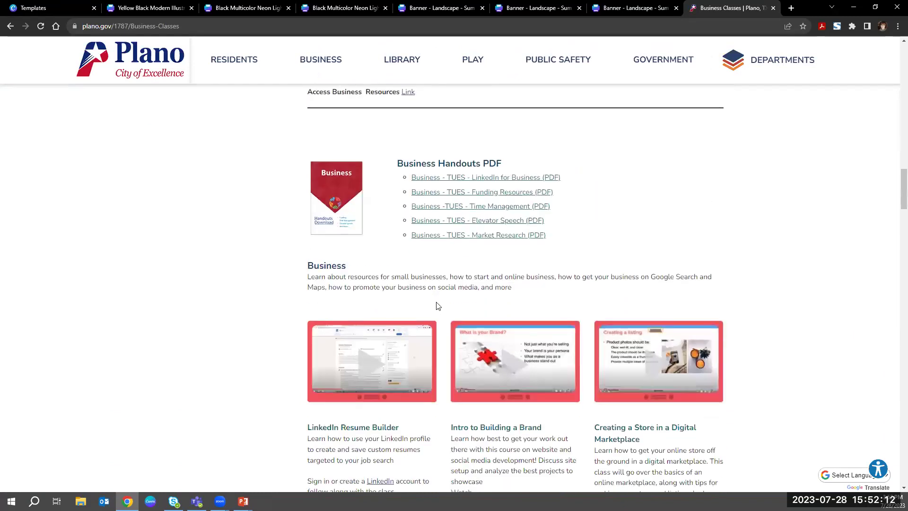
scroll(438, 305, down, 12)
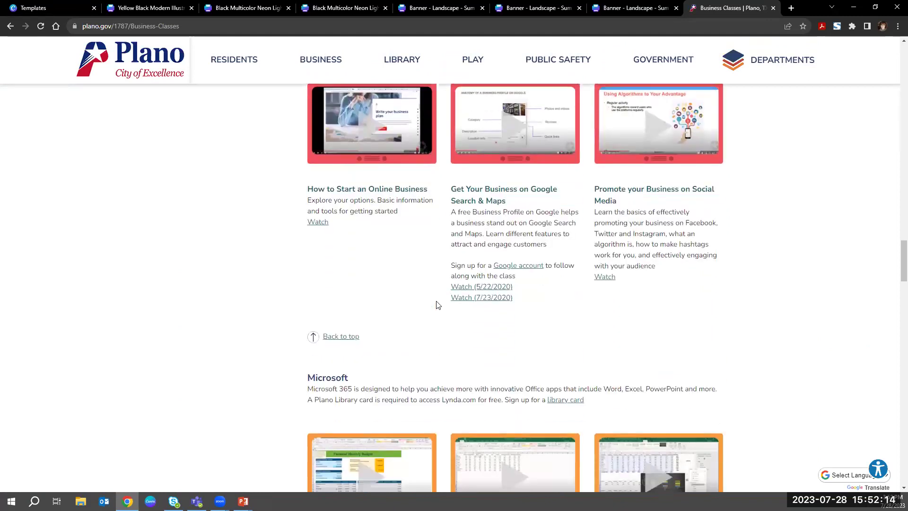
scroll(436, 305, down, 12)
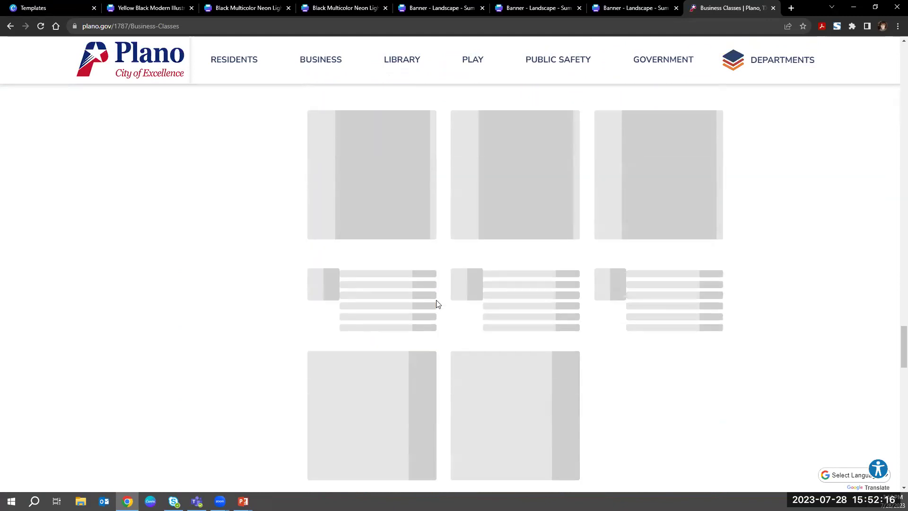
scroll(436, 302, up, 4)
scroll(436, 302, down, 16)
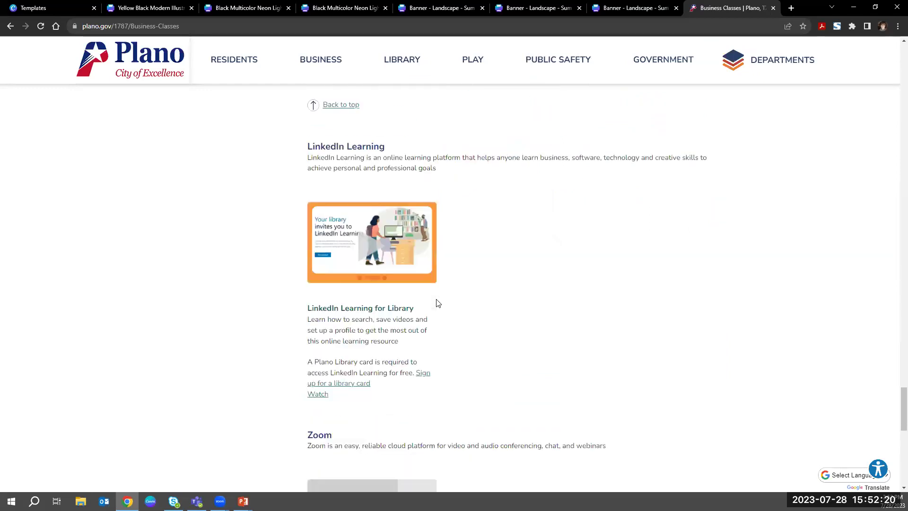
scroll(436, 303, down, 7)
scroll(437, 303, up, 8)
scroll(437, 303, up, 15)
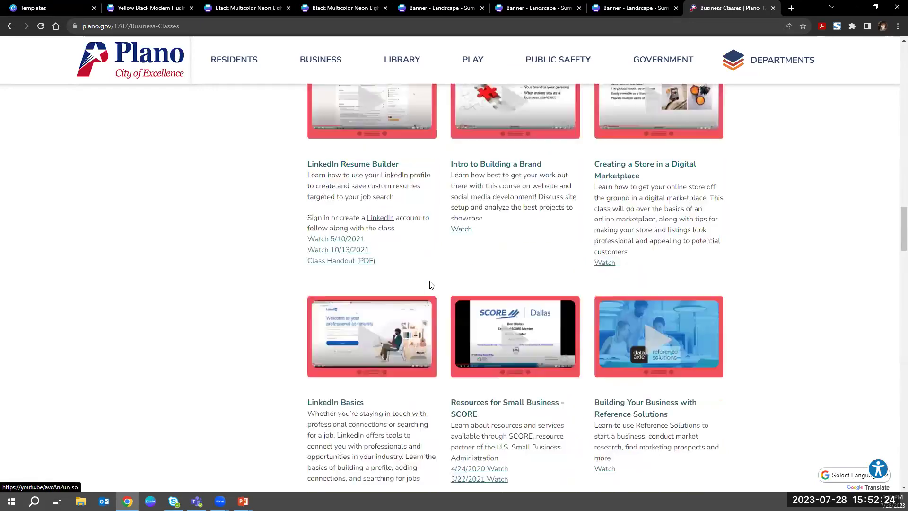
scroll(431, 285, up, 15)
scroll(428, 290, up, 3)
scroll(425, 293, down, 3)
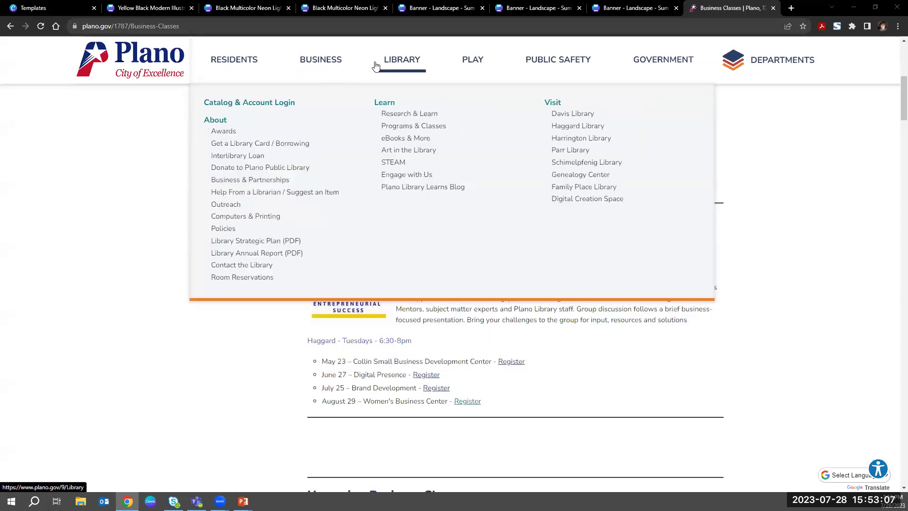
Step: Return to the Plano Public Library main page
click(375, 66)
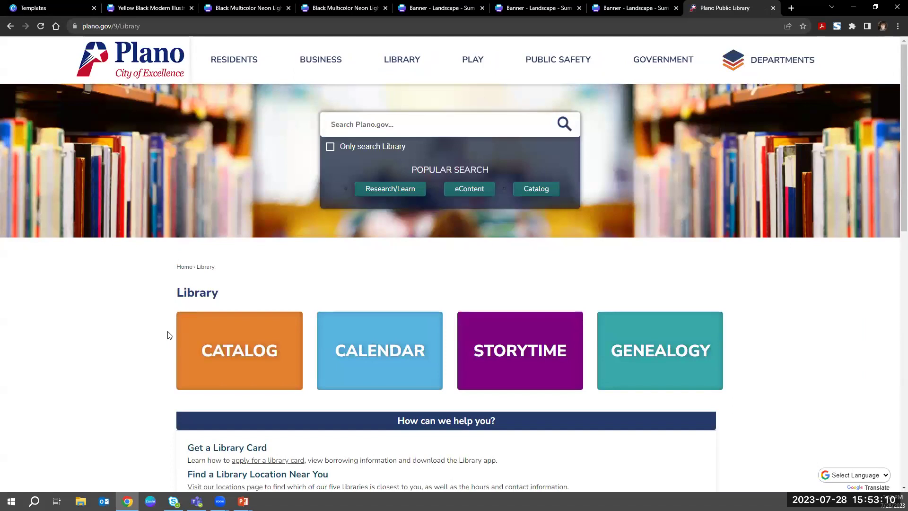
Step: Open the library's events calendar from its main page and show the events by week, covering July 23 - July 29
scroll(168, 335, down, 4)
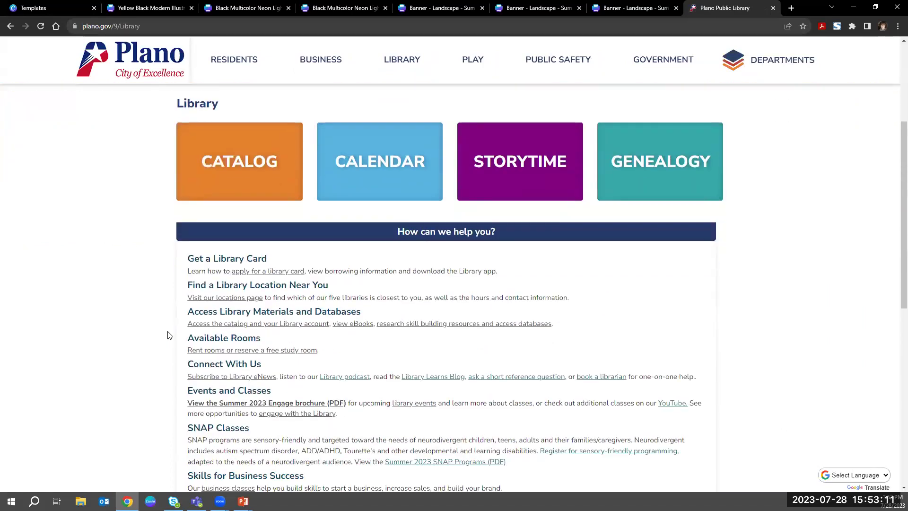
click(363, 168)
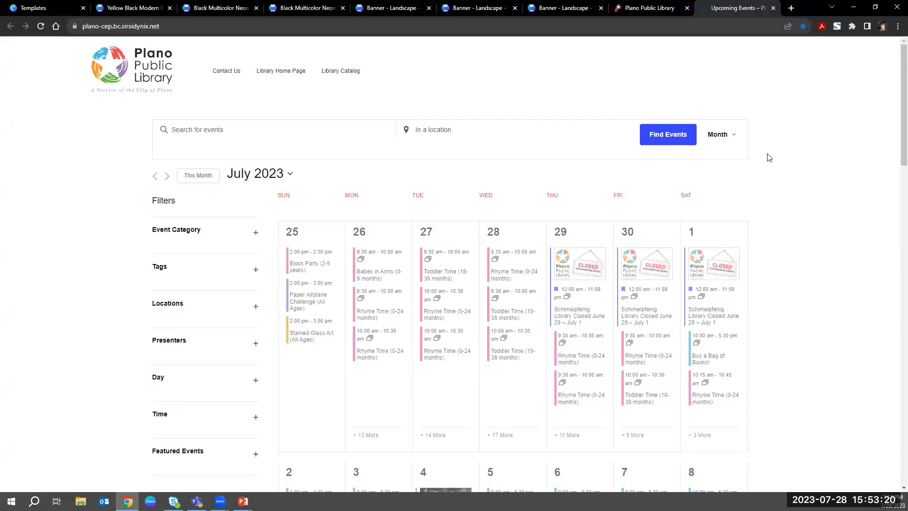
click(733, 137)
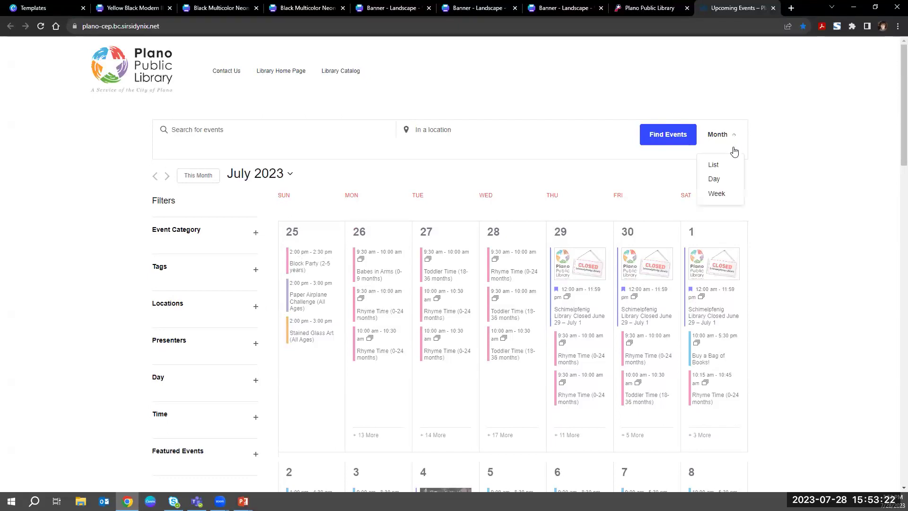
click(727, 198)
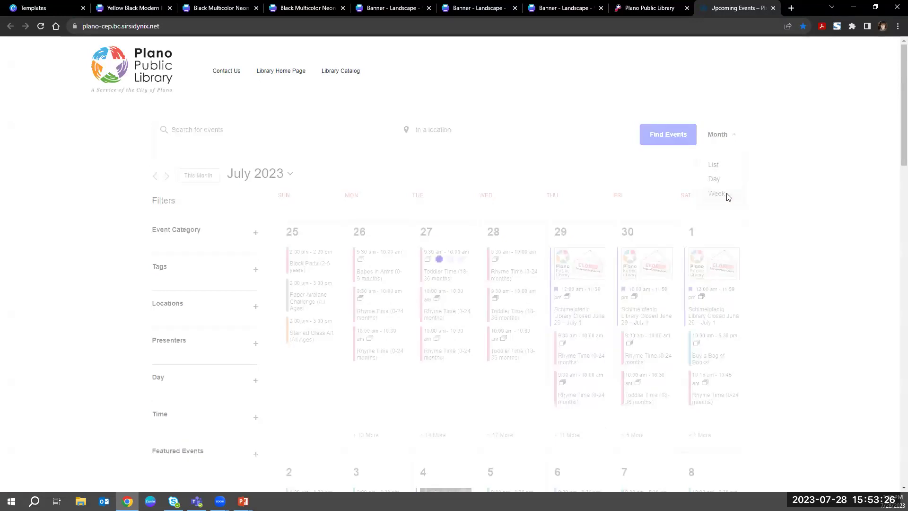
scroll(778, 269, down, 4)
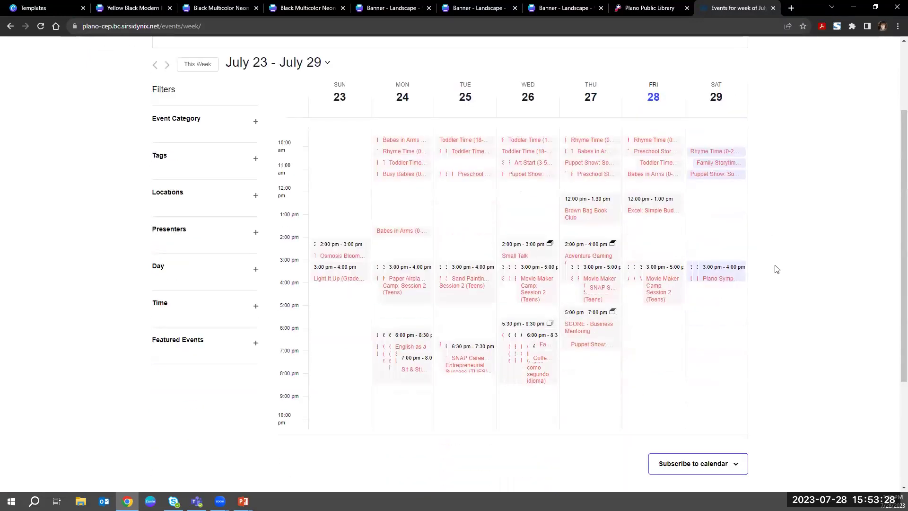
scroll(776, 268, up, 2)
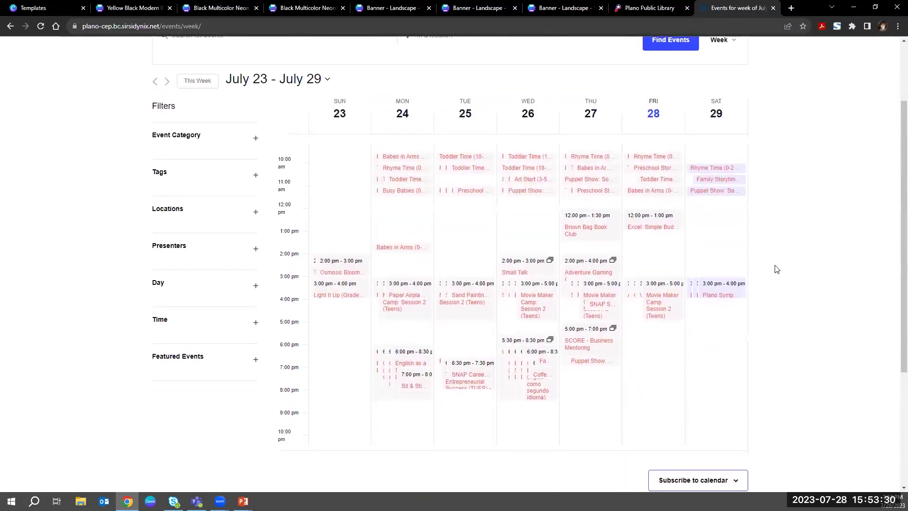
Step: Open the July 27 SCORE - Business Mentoring event and highlight the contact details for making an appointment
mouse_move(579, 343)
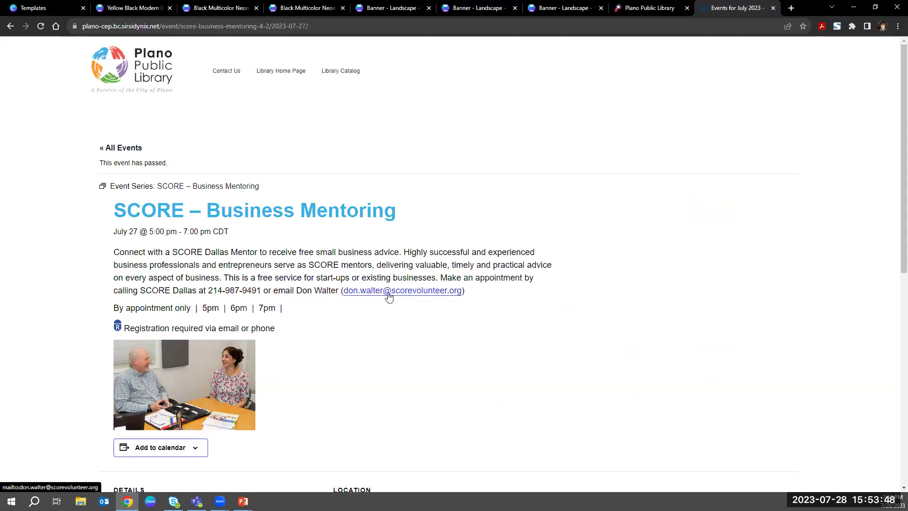
drag(478, 293, 143, 289)
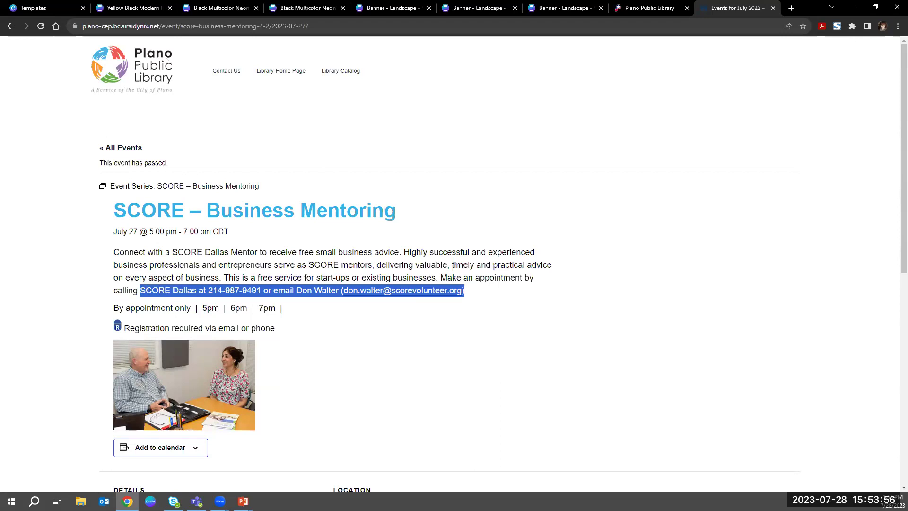
key(alt+Tab)
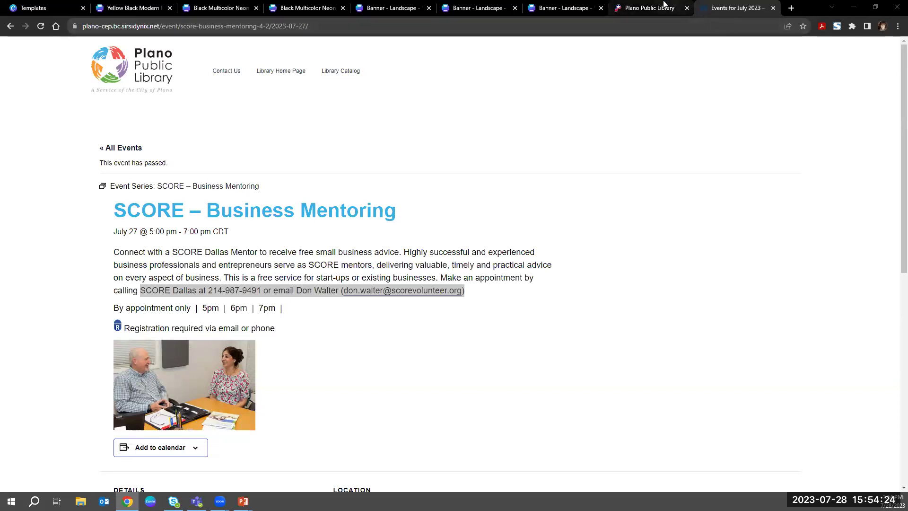
Step: Go back to the library site, open Research & Learn, and look through the Business databases as far as LinkedIn Learning and Morningstar
click(649, 10)
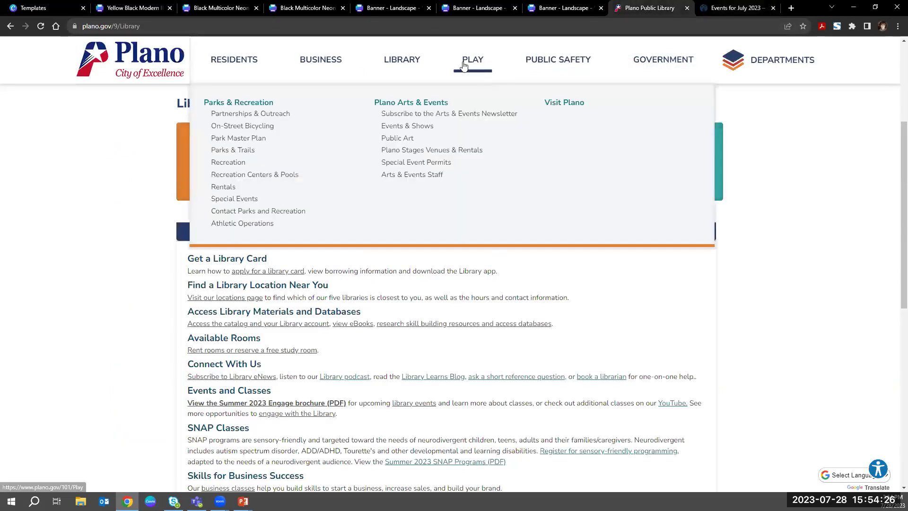
mouse_move(422, 57)
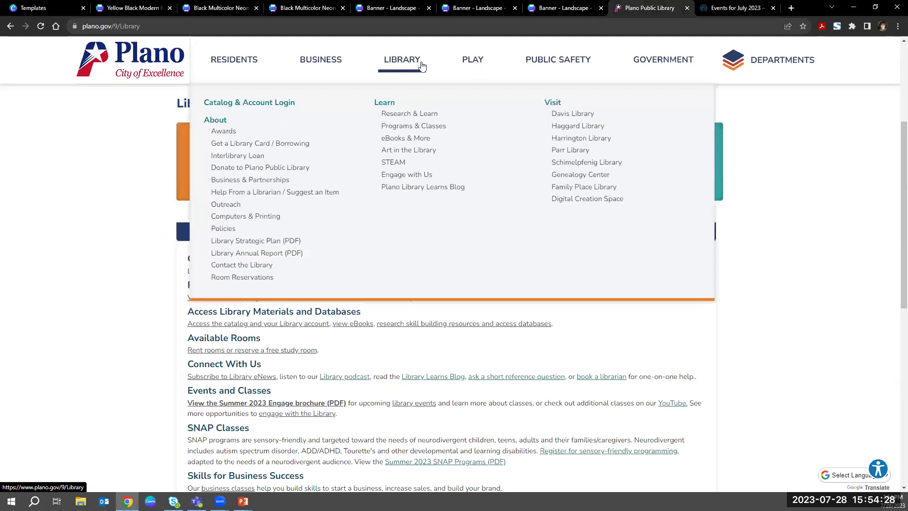
click(419, 115)
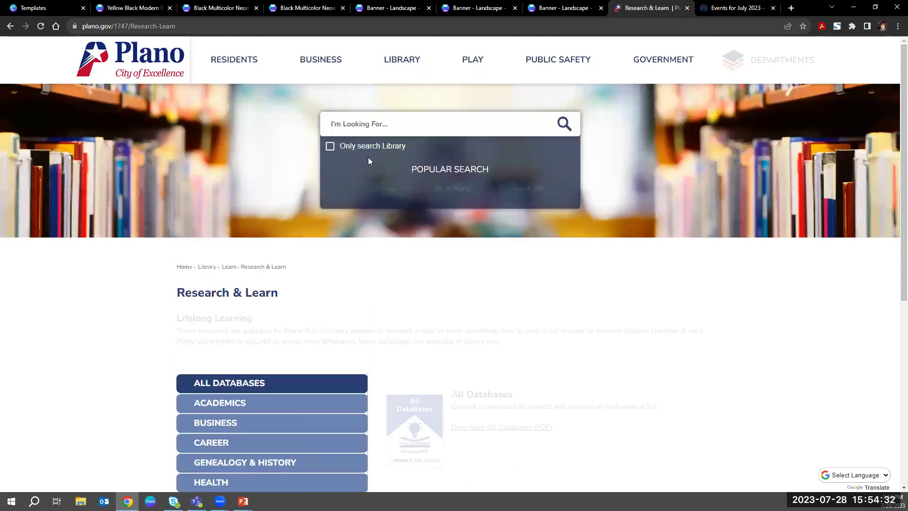
click(233, 427)
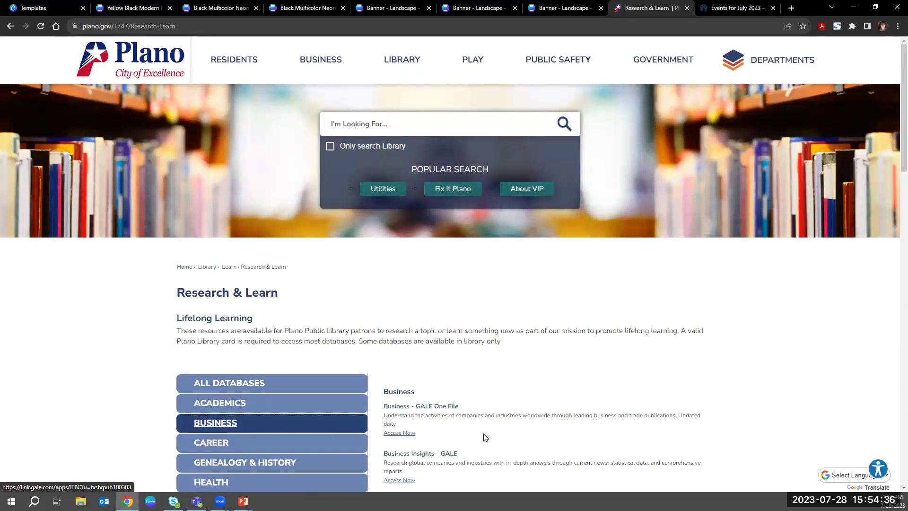
scroll(490, 424, down, 6)
scroll(491, 424, down, 2)
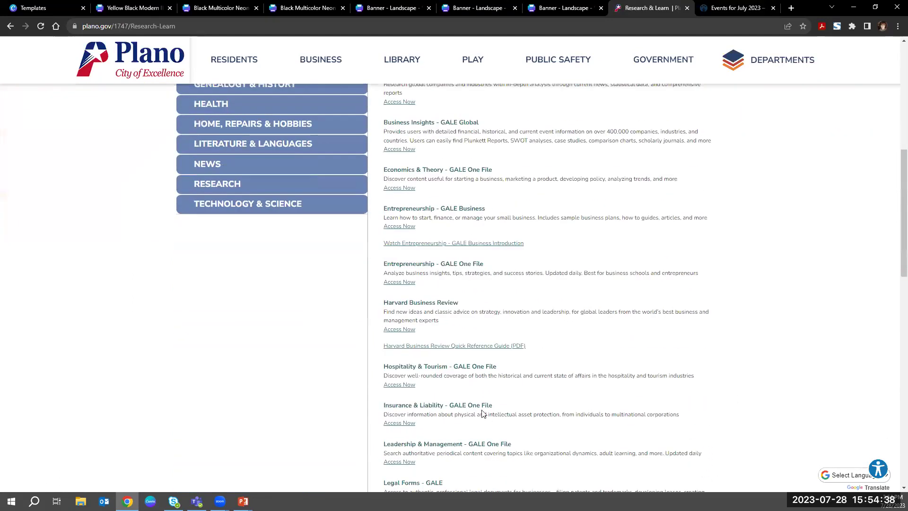
scroll(470, 402, down, 3)
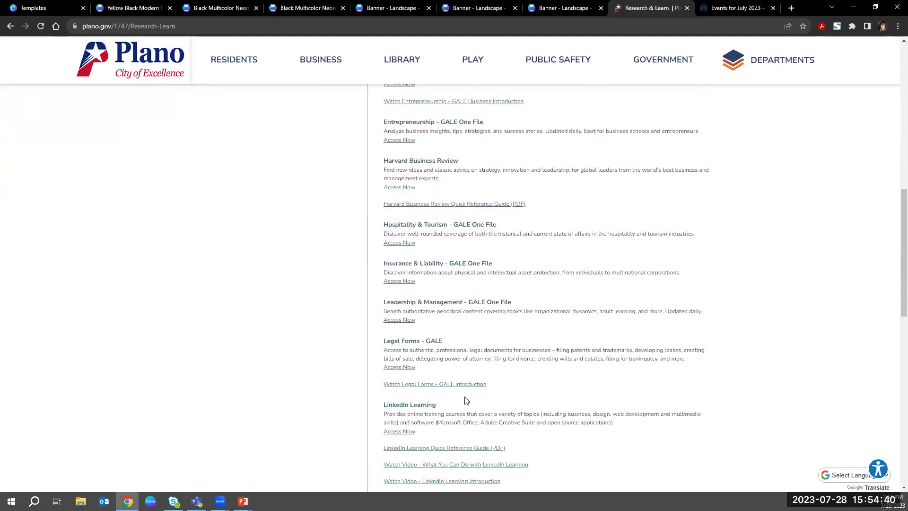
scroll(468, 401, down, 3)
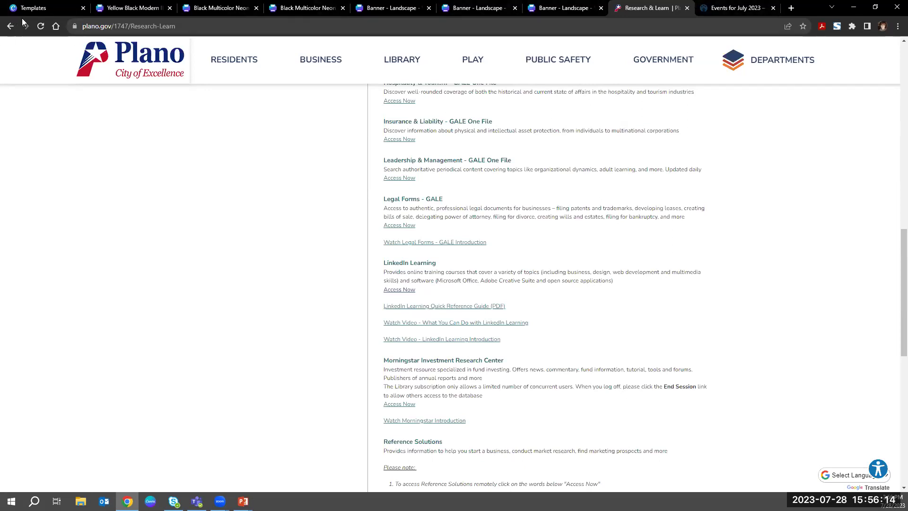
Step: Switch to the yellow sticker design in Canva, review its print size, finish and quantity options, and return to the presentation slides
click(112, 13)
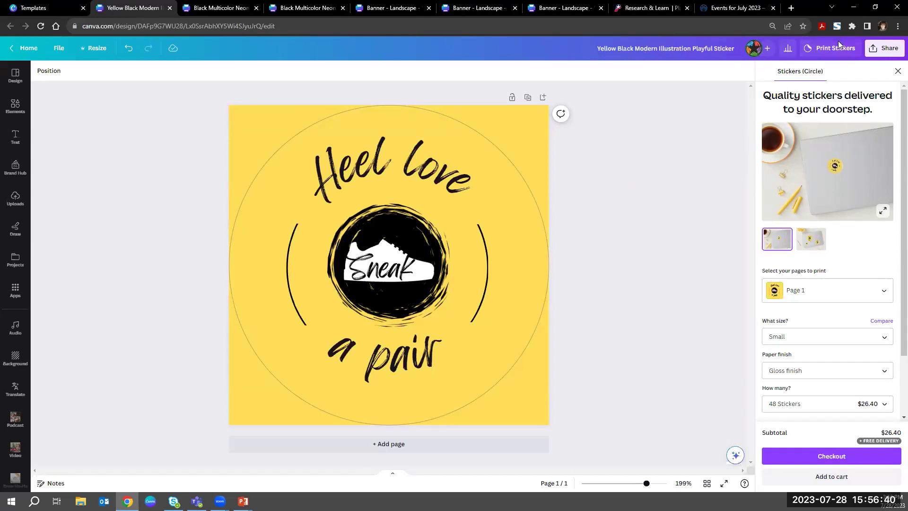
scroll(876, 249, down, 2)
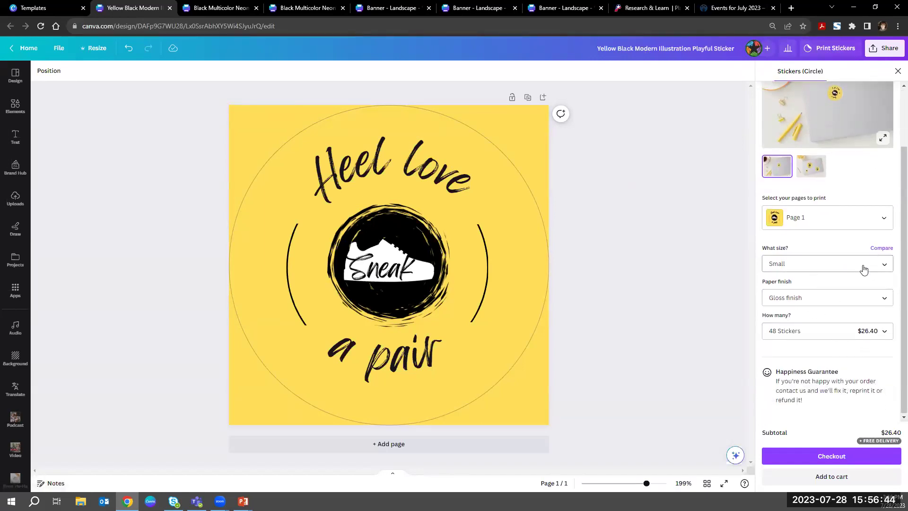
click(829, 456)
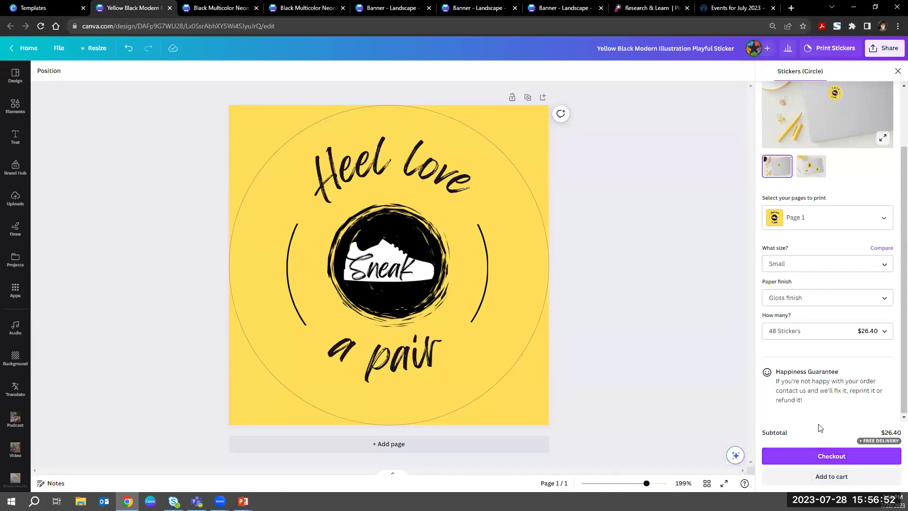
scroll(837, 375, up, 3)
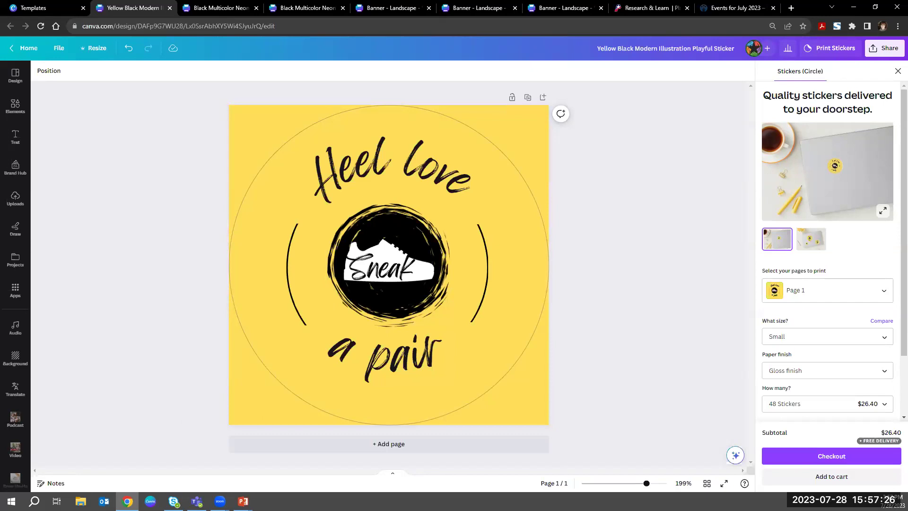
key(alt+Tab)
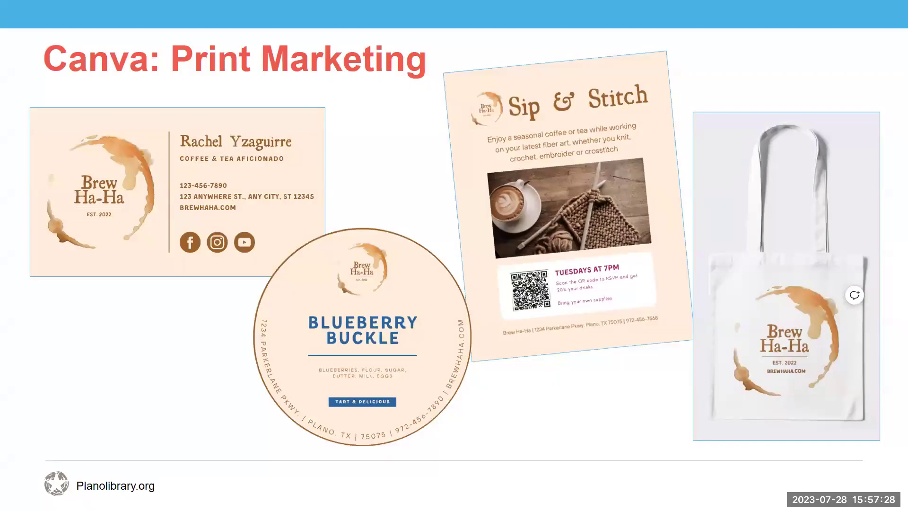